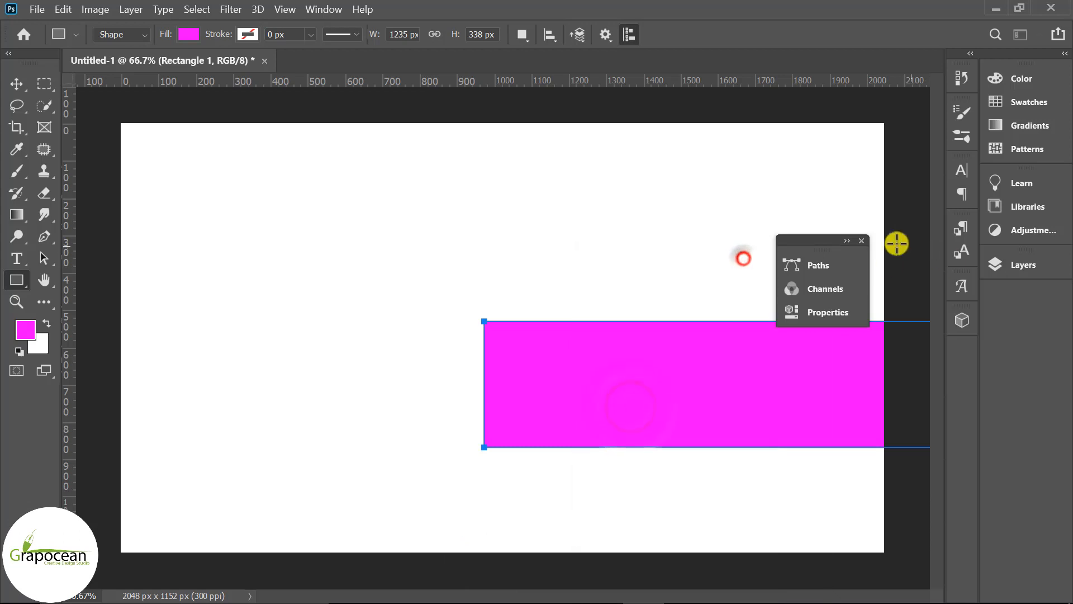
Center the pink rectangle on the canvas both horizontally and vertically using the align options
click(1022, 268)
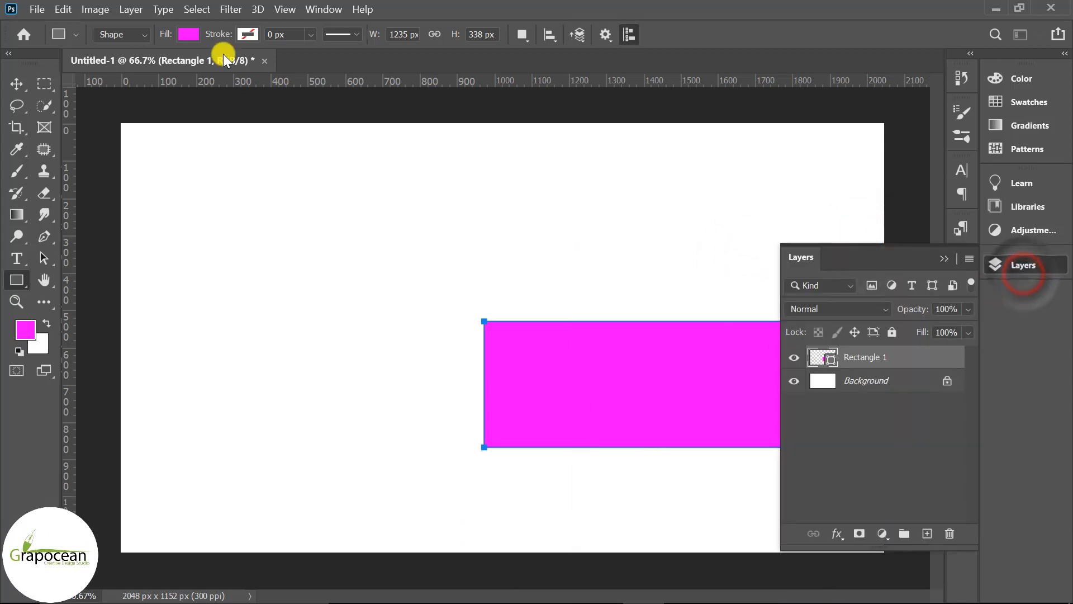
click(15, 83)
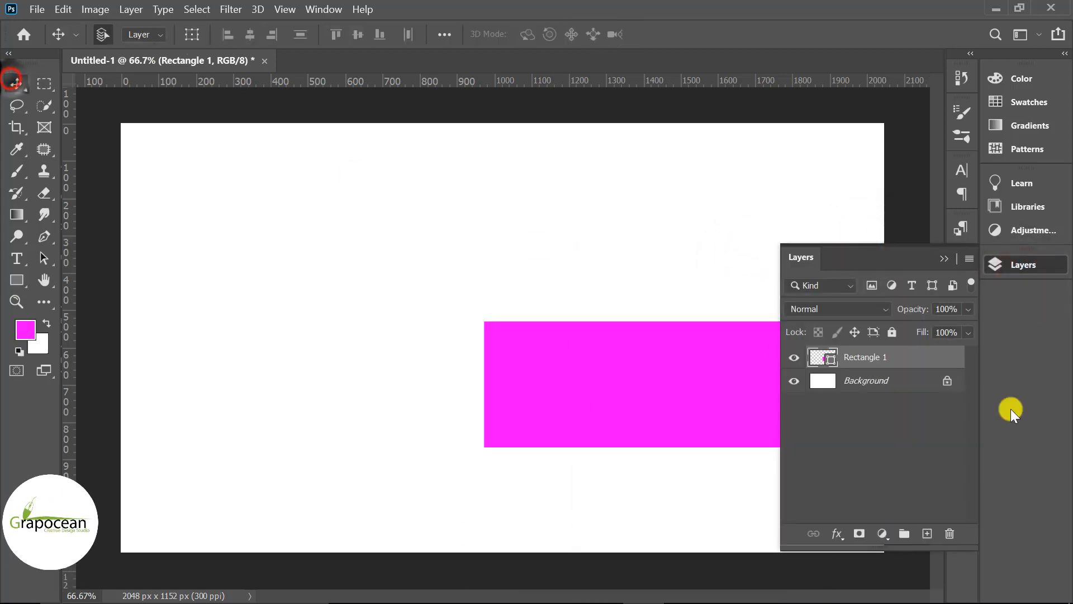
shift+click(895, 381)
click(251, 36)
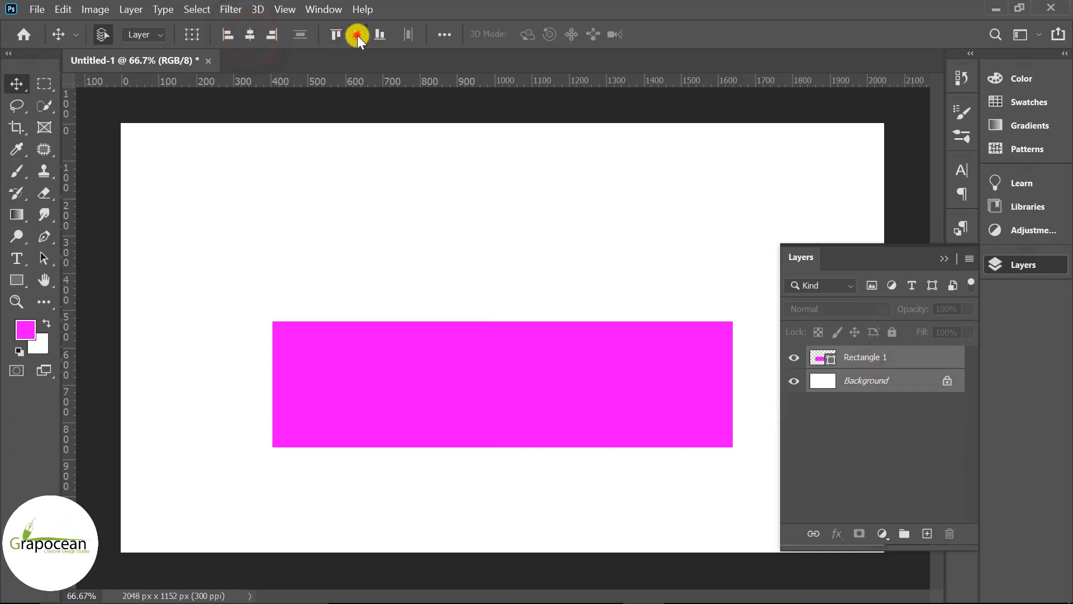
click(357, 35)
Add two horizontal and two vertical guides along the rectangle's edges
drag(494, 83, 503, 274)
drag(495, 84, 487, 401)
drag(71, 341, 272, 369)
drag(77, 350, 736, 396)
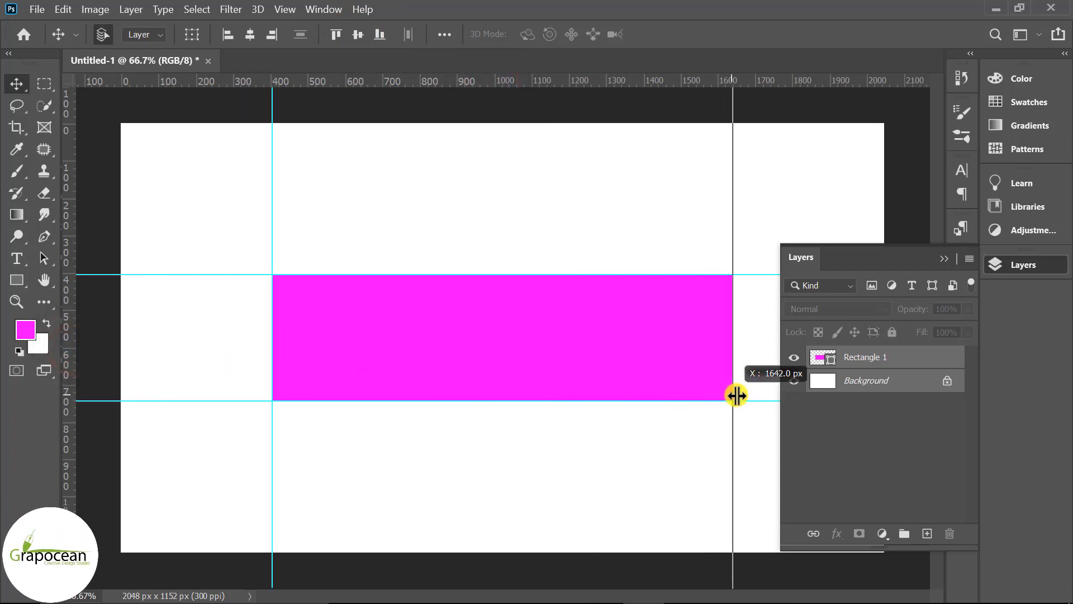
Delete the rectangle layer and collapse the Layers panel
click(868, 364)
key(Delete)
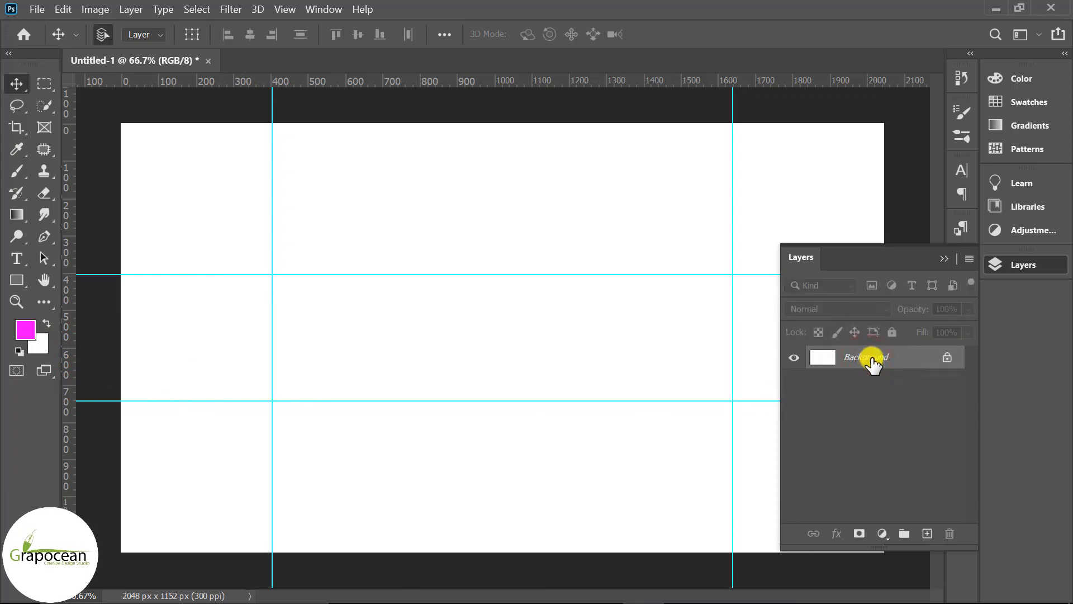
click(941, 256)
Open the image hxRwfl4KSZ from the youtube channel banner art design folder on the Desktop
key(ctrl+minus)
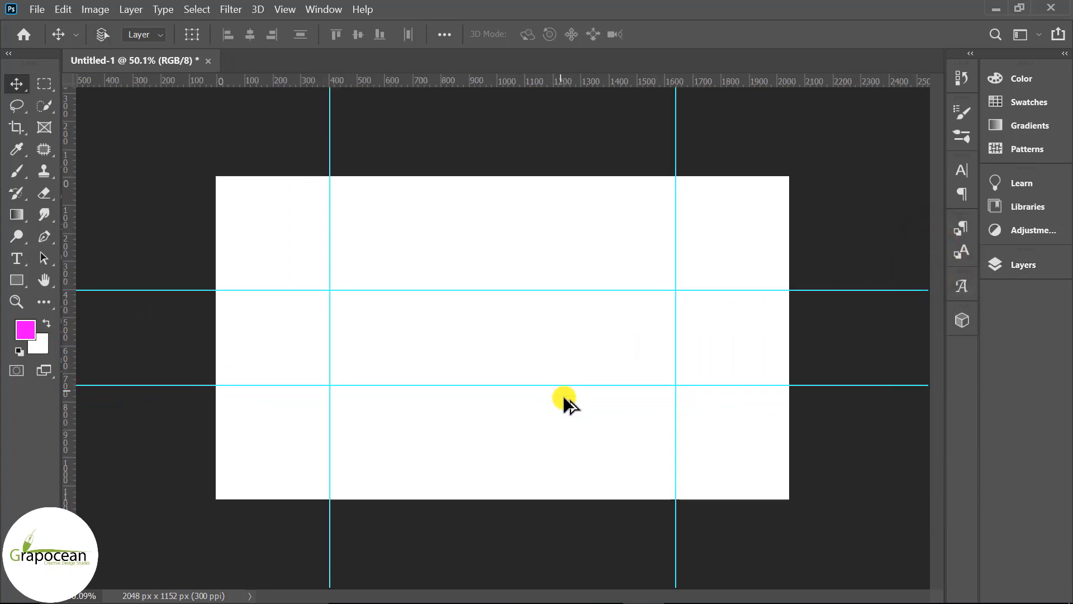
click(32, 12)
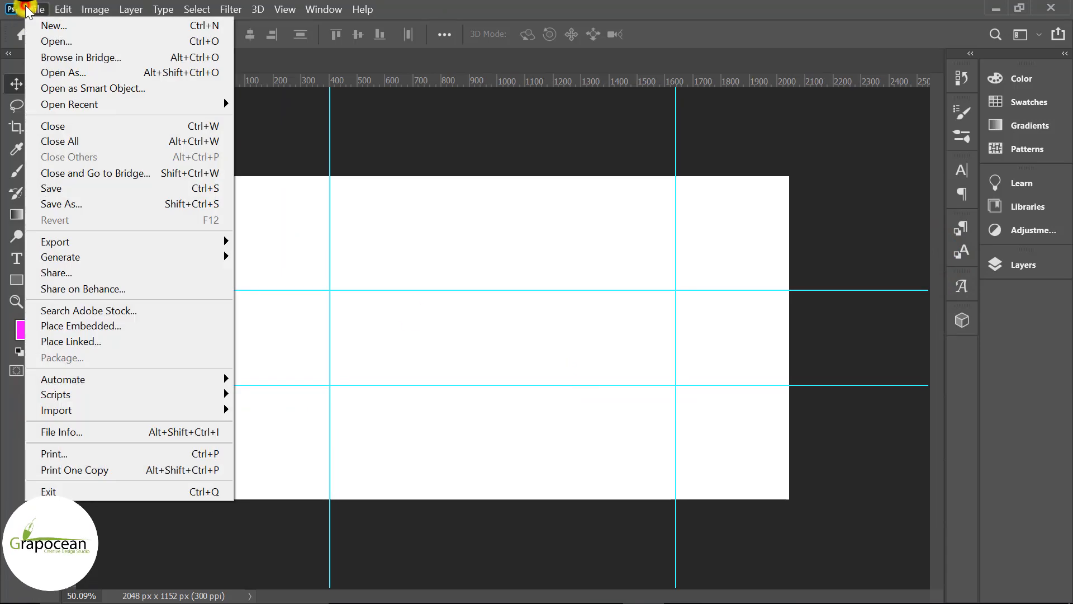
click(48, 38)
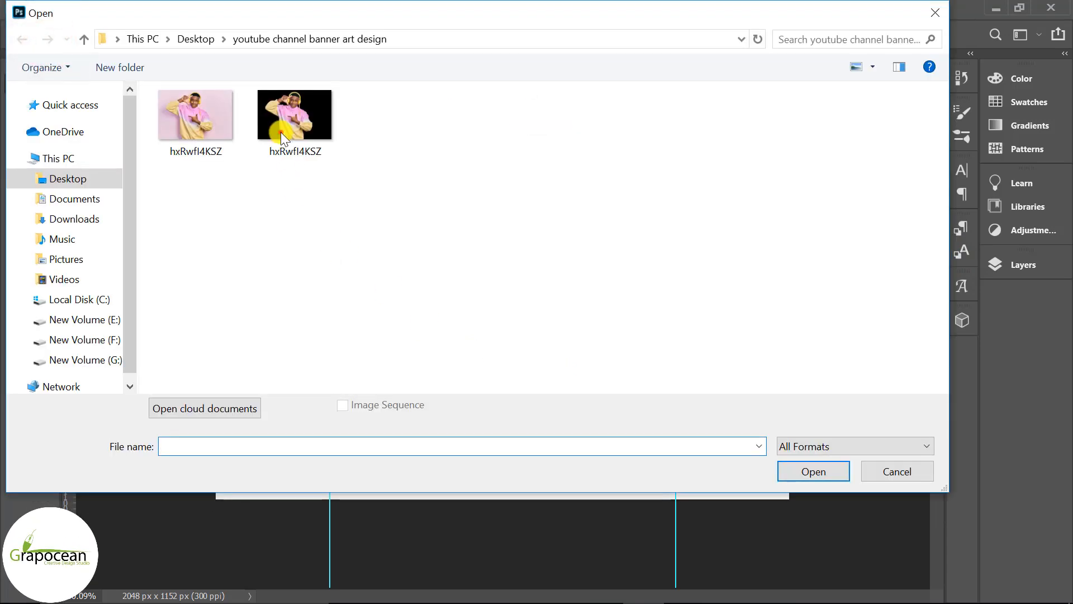
click(281, 137)
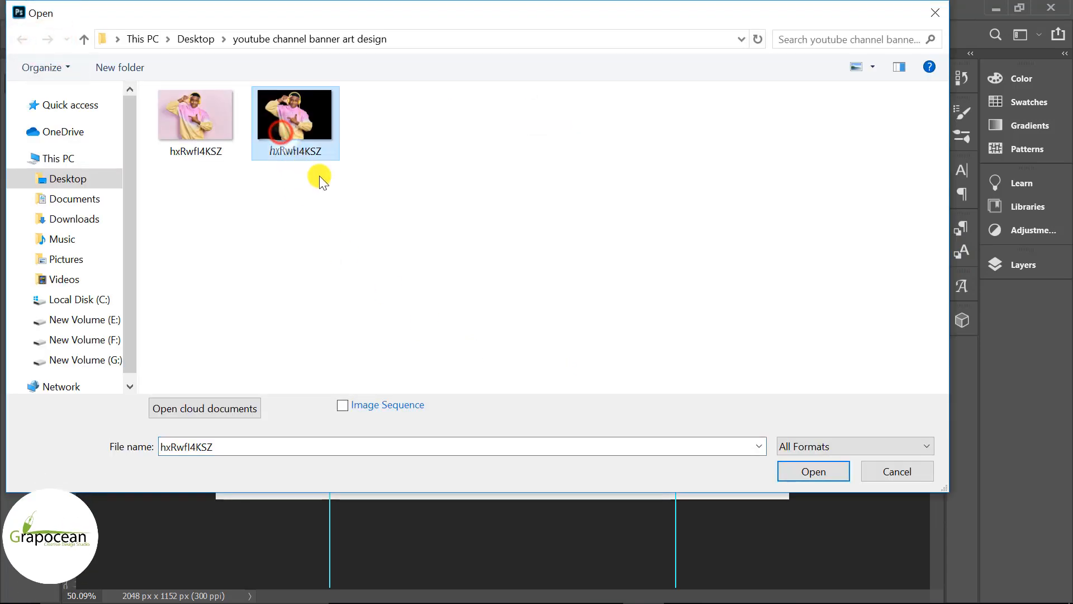
ctrl+click(215, 139)
click(814, 472)
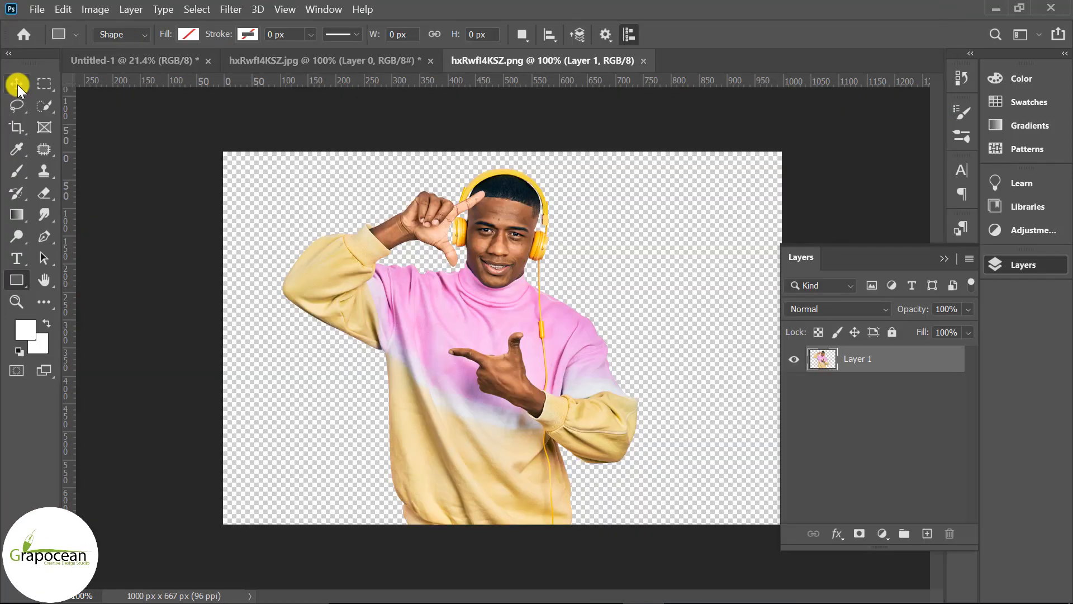
Move the cut-out photo of the man into the Untitled-1 banner document
click(16, 84)
drag(492, 240, 515, 381)
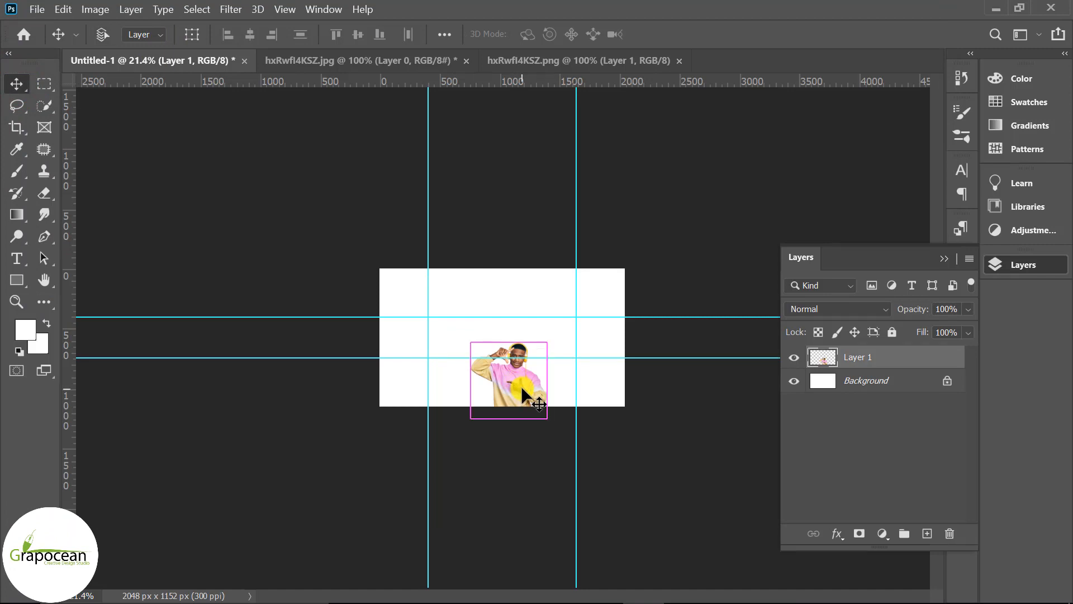
Scale up the man with Free Transform and position him between the guides on the canvas
key(ctrl+t)
drag(547, 418, 582, 460)
drag(516, 387, 498, 341)
mouse_move(563, 413)
mouse_down()
mouse_move(550, 400)
mouse_move(558, 405)
mouse_up()
scroll(607, 392, up, 4)
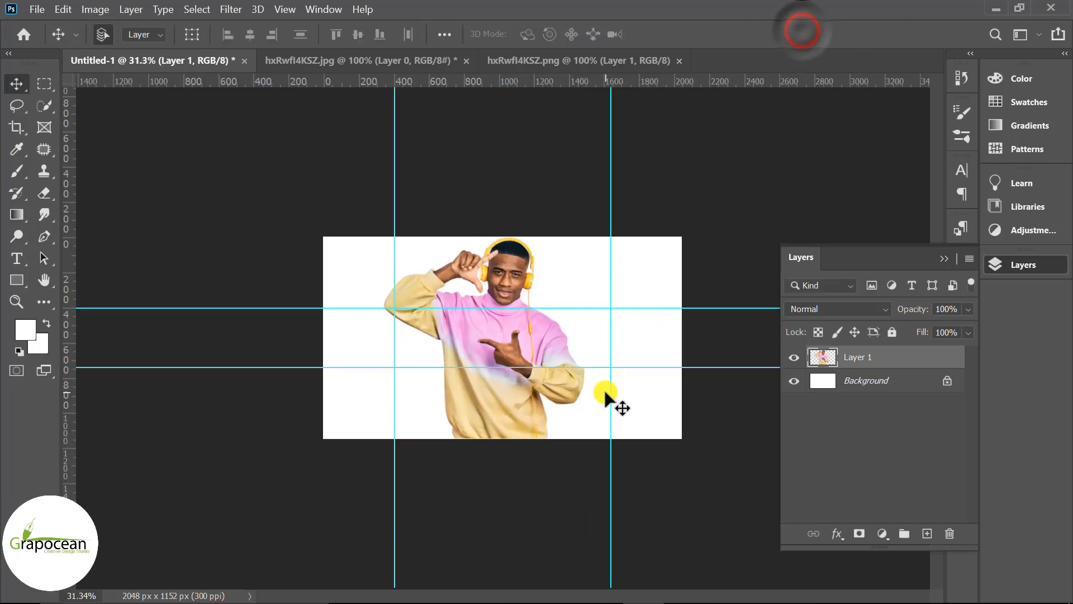
Add a Solid Color fill layer above the background, sampling a pink from the photo (ec95da)
click(902, 391)
click(882, 533)
click(908, 234)
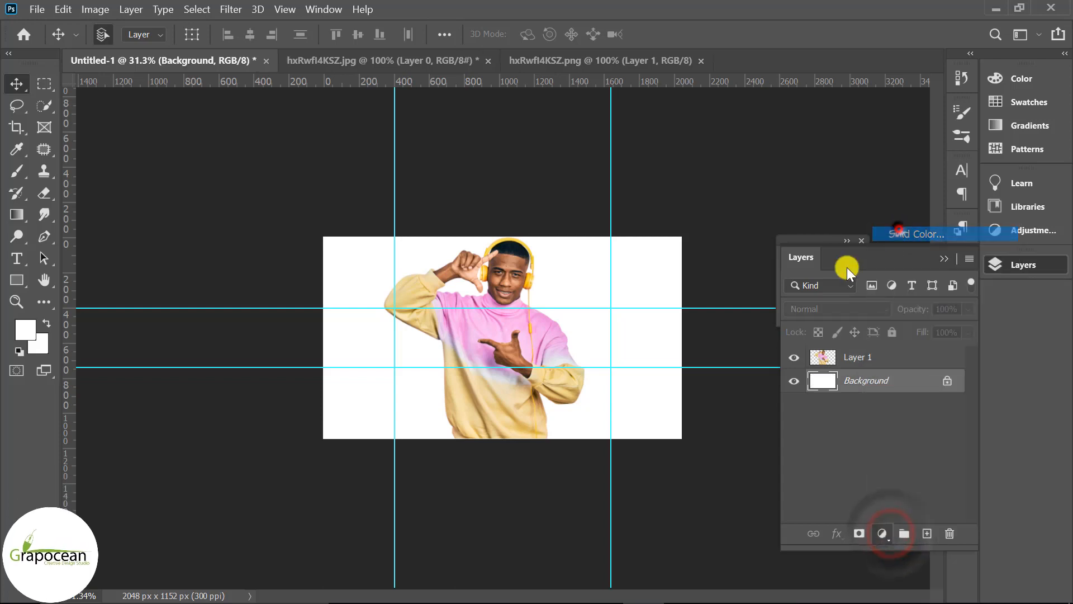
click(545, 326)
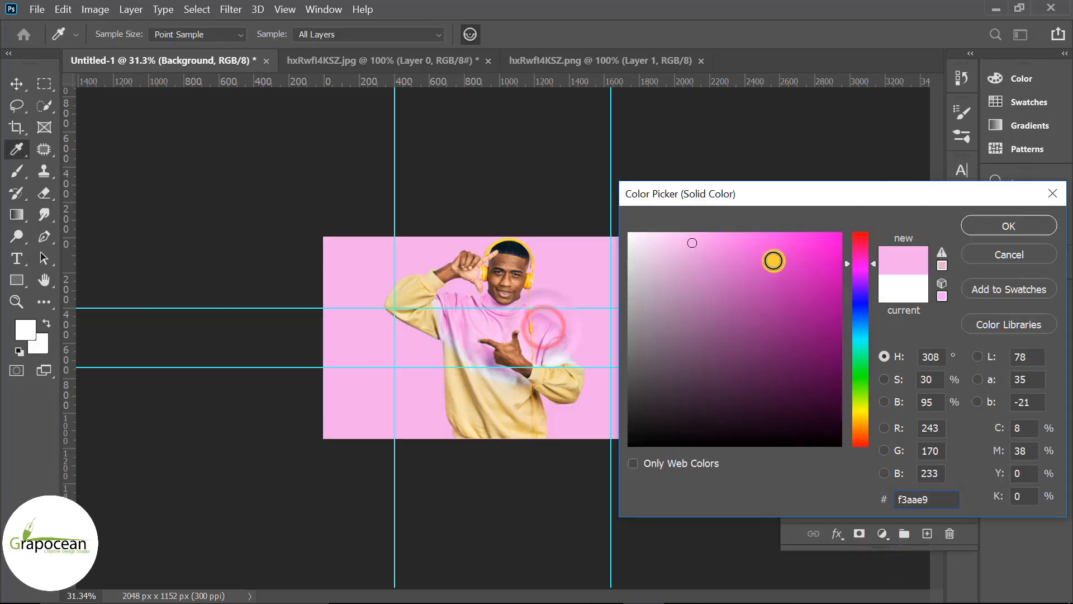
mouse_move(708, 260)
mouse_down()
mouse_move(765, 221)
mouse_move(639, 256)
mouse_up()
click(540, 324)
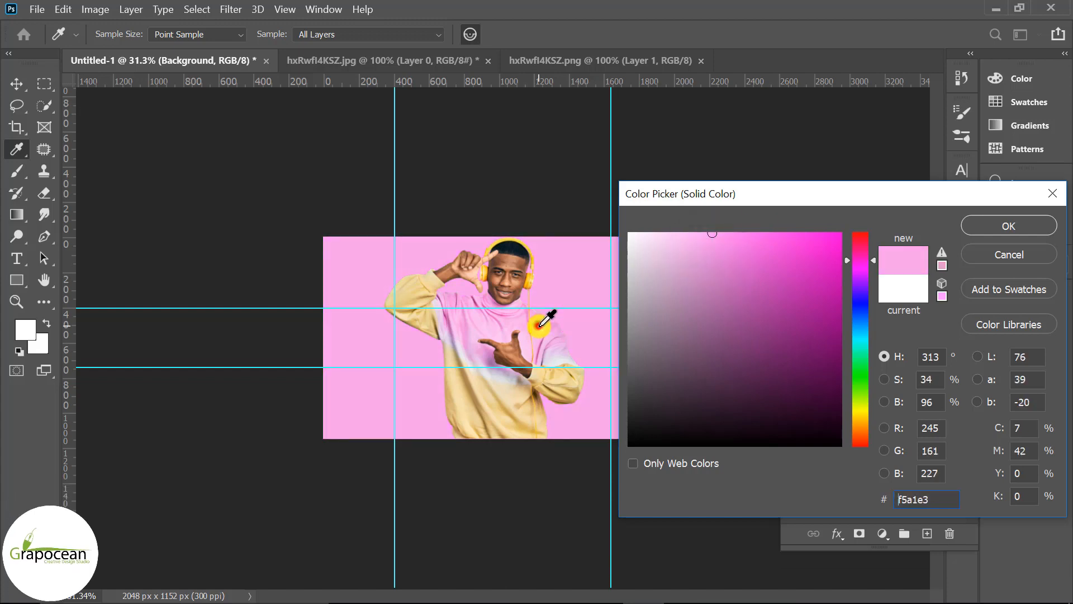
click(509, 313)
click(507, 311)
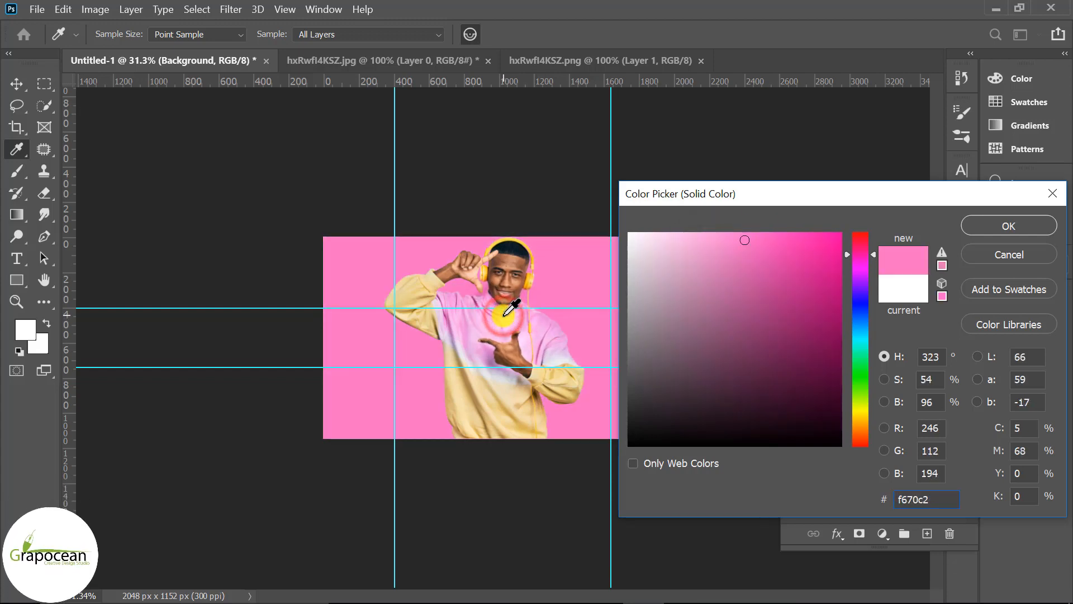
click(506, 321)
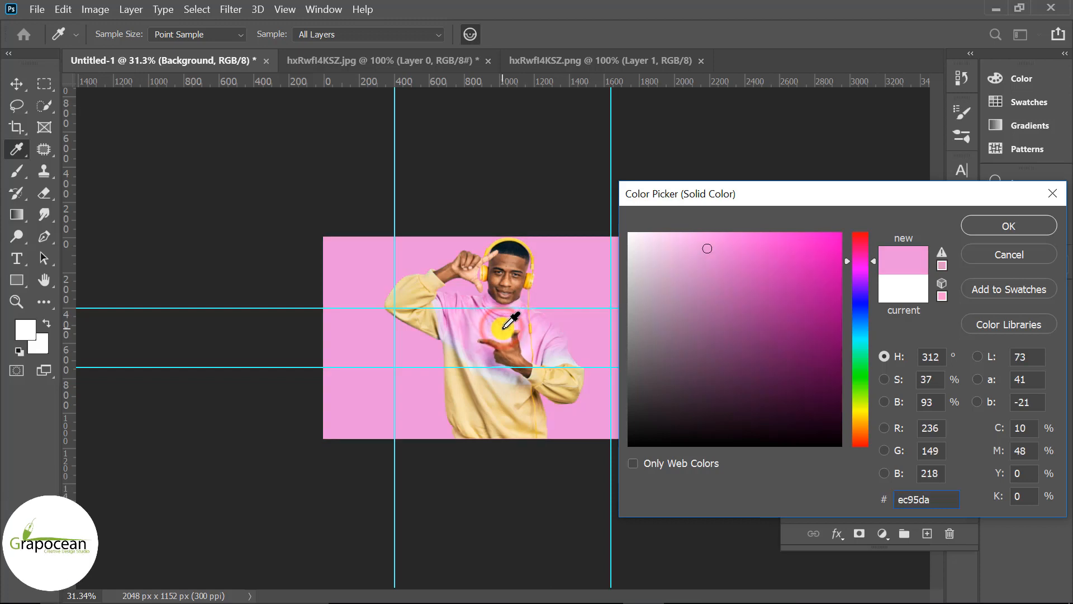
click(1024, 229)
Duplicate the photo layer and apply Lens Blur to the copy with radius 26 and brightness 0
click(888, 358)
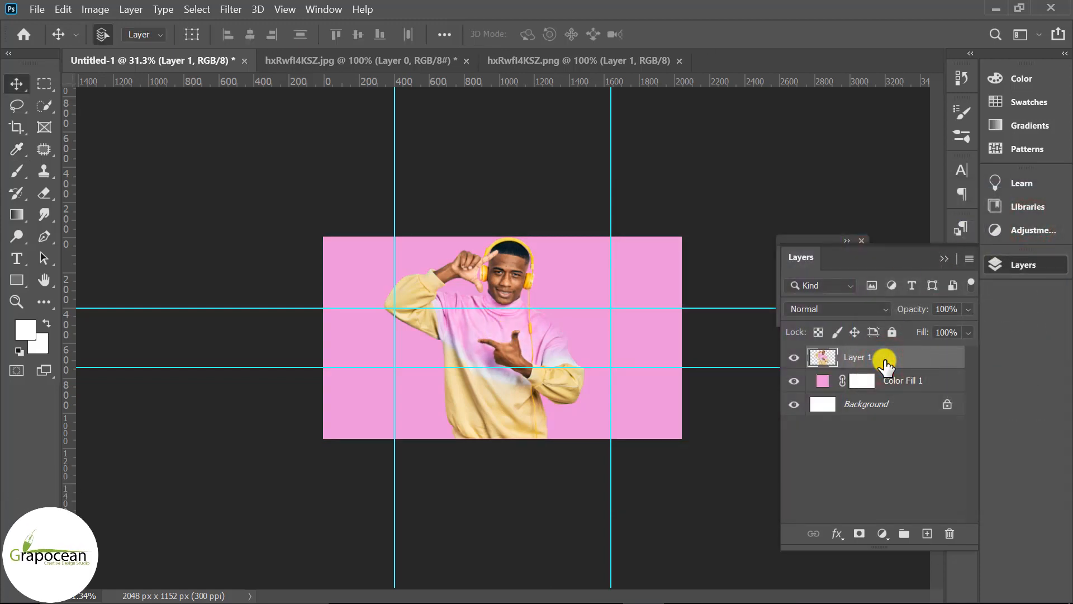
key(ctrl+j)
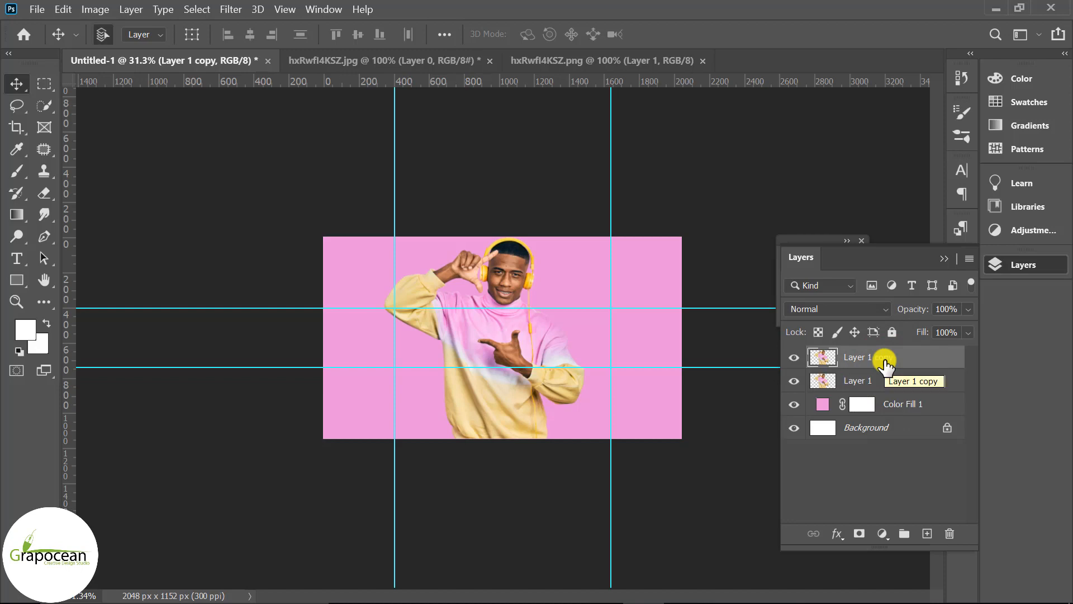
click(230, 12)
mouse_move(407, 192)
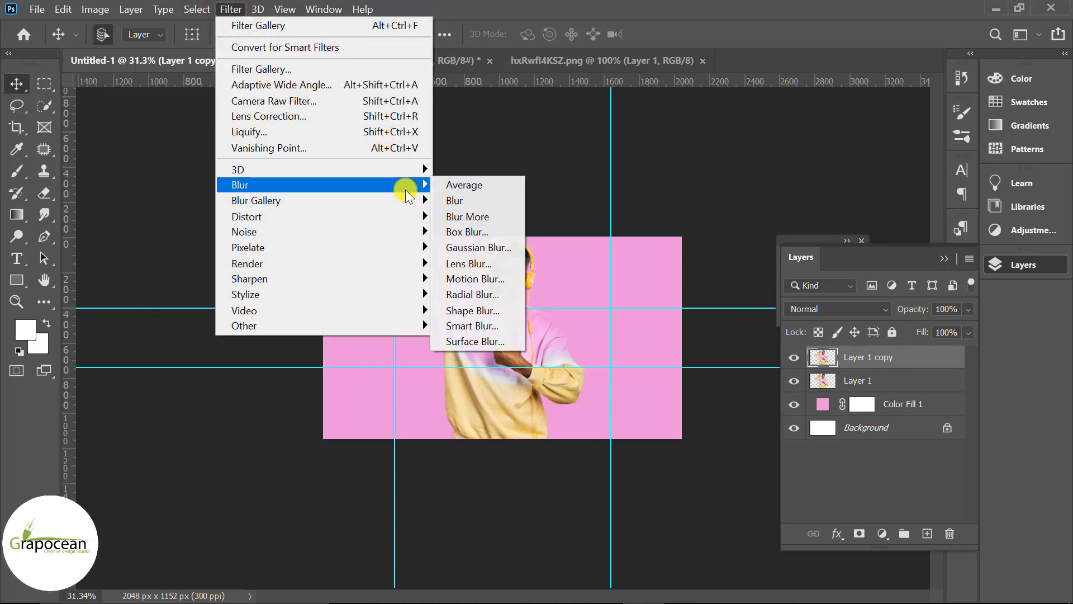
click(488, 265)
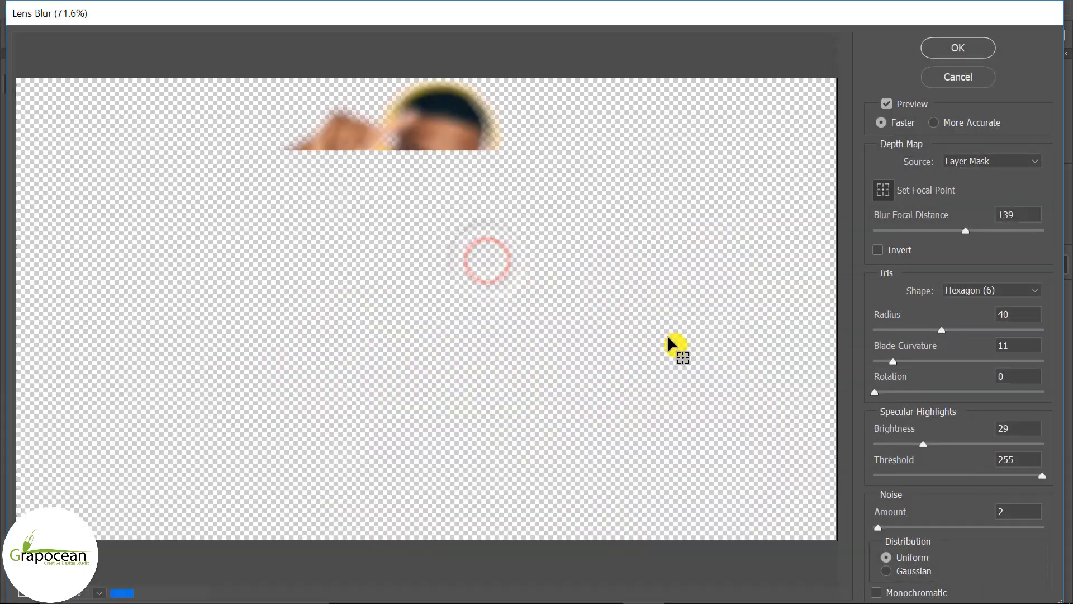
alt+click(616, 395)
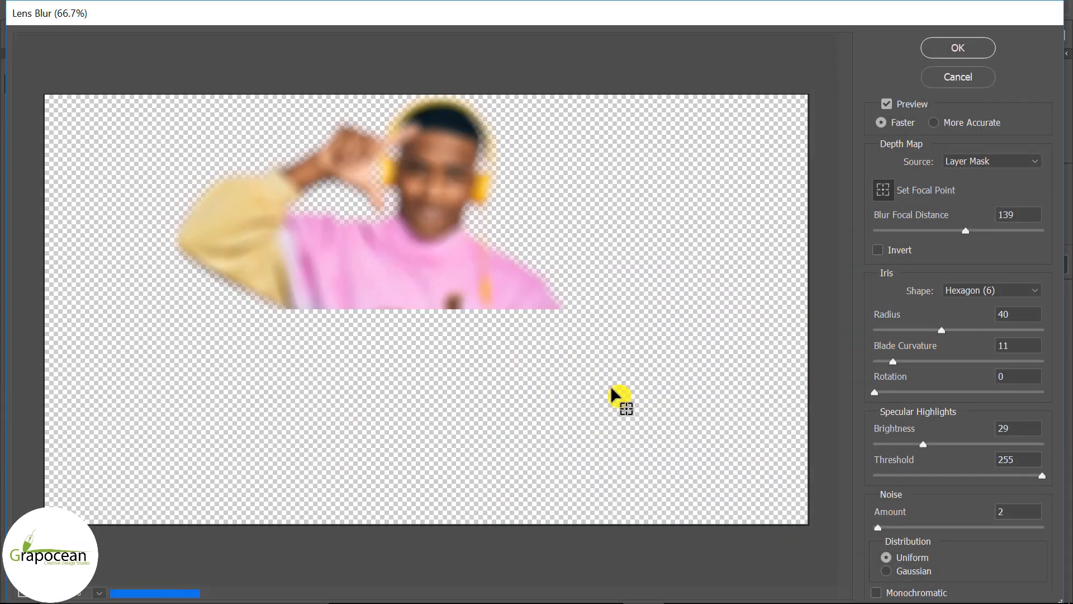
alt+click(615, 395)
drag(942, 330, 918, 333)
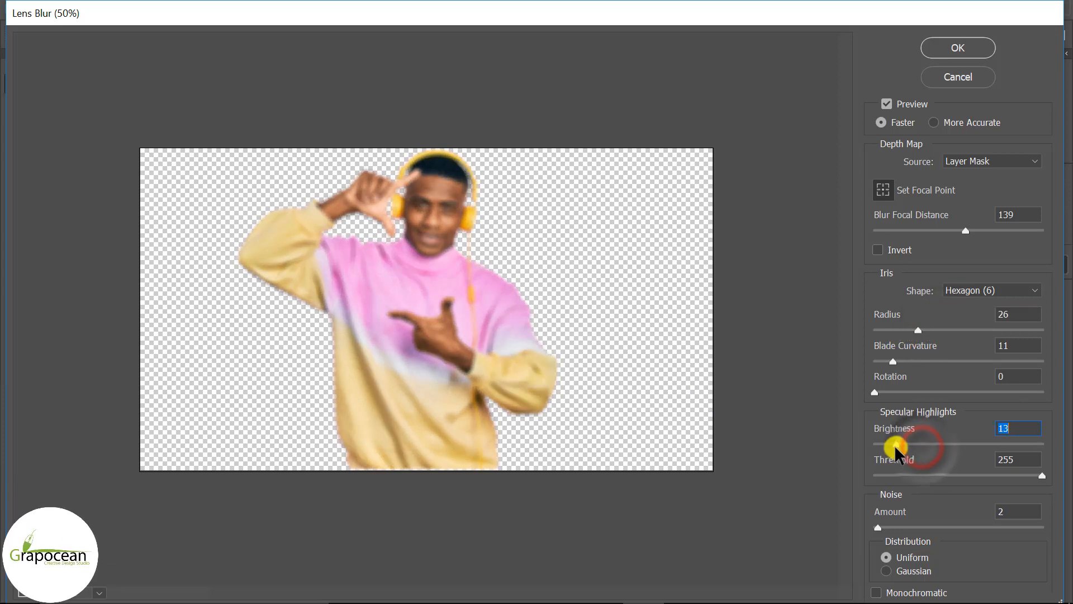
drag(896, 451, 882, 455)
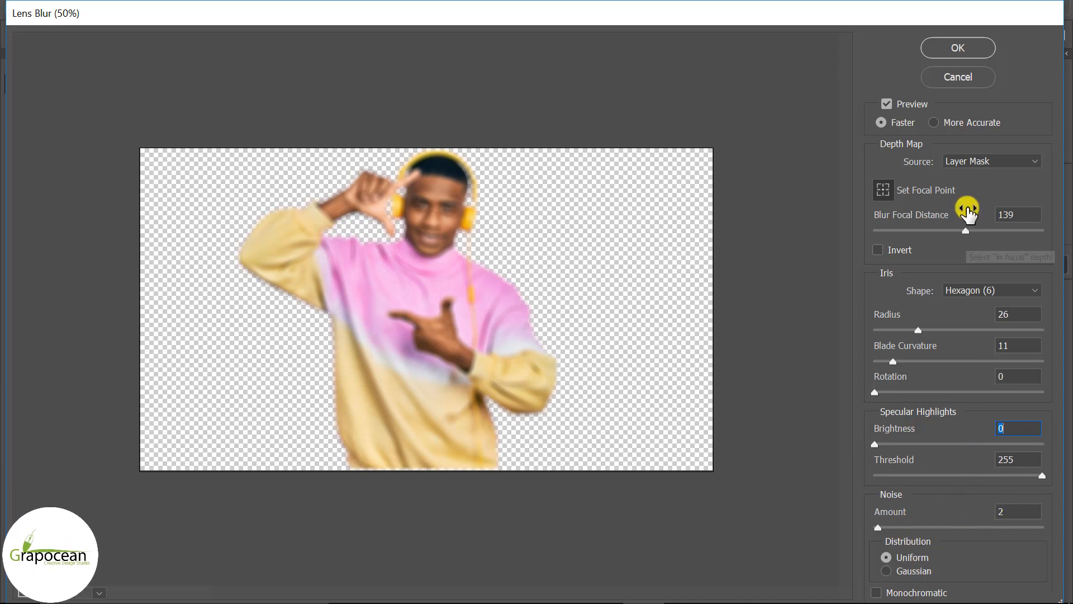
click(971, 49)
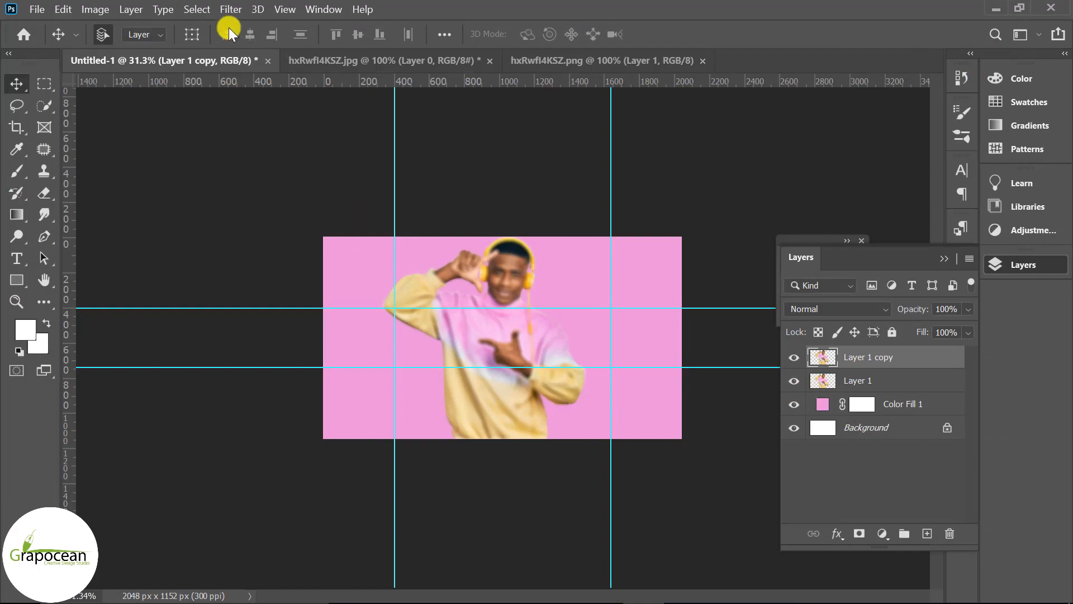
Apply the Underpainting filter from Filter Gallery with texture coverage 2, scaling 54, relief 4 and light Bottom
click(231, 10)
click(271, 66)
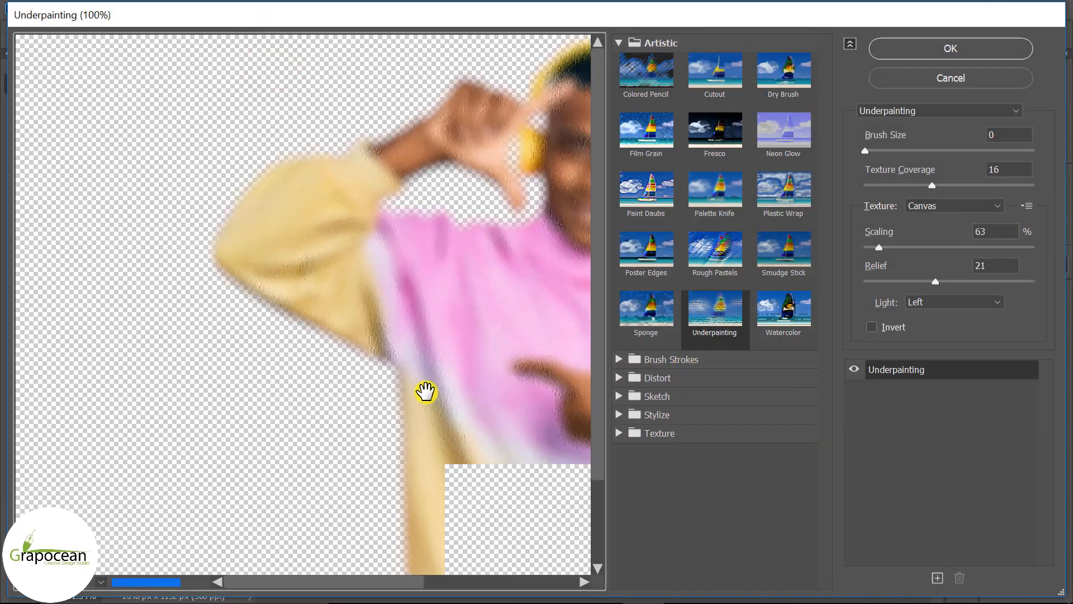
key(ctrl+minus)
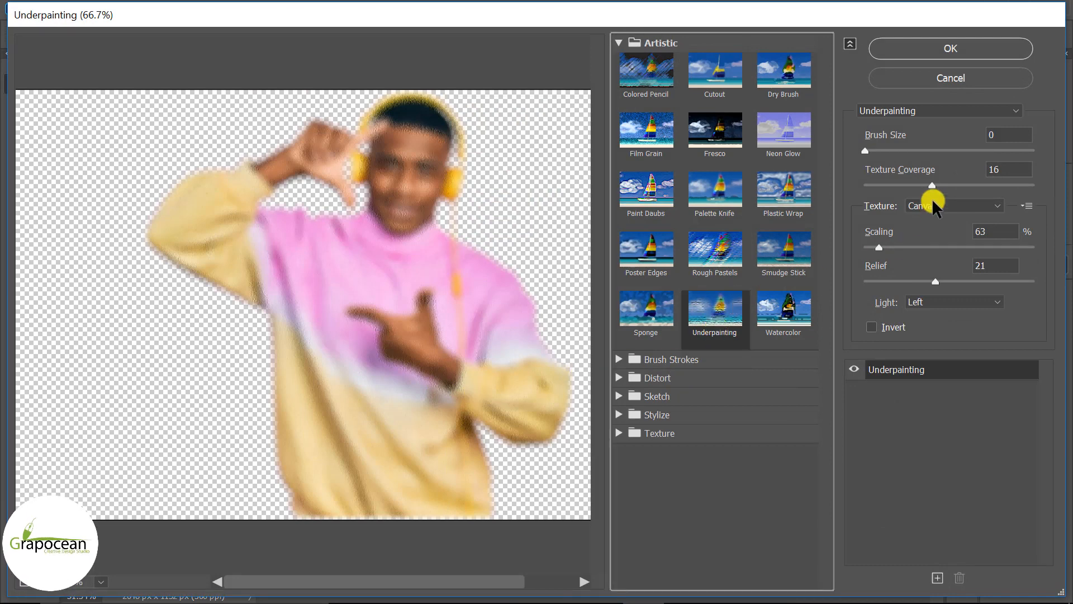
drag(933, 187, 884, 190)
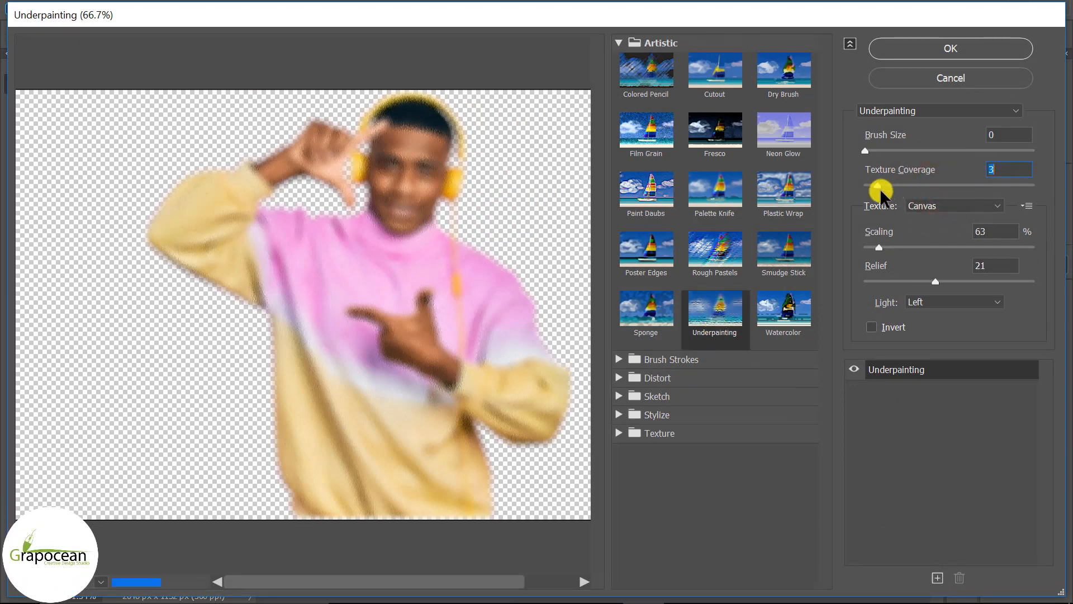
click(945, 302)
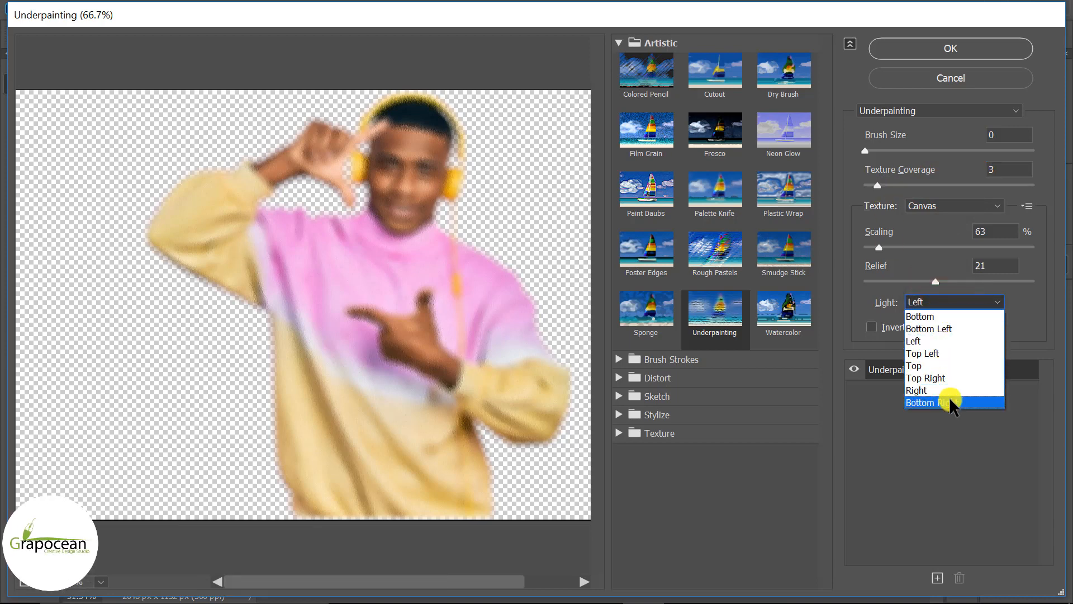
click(943, 325)
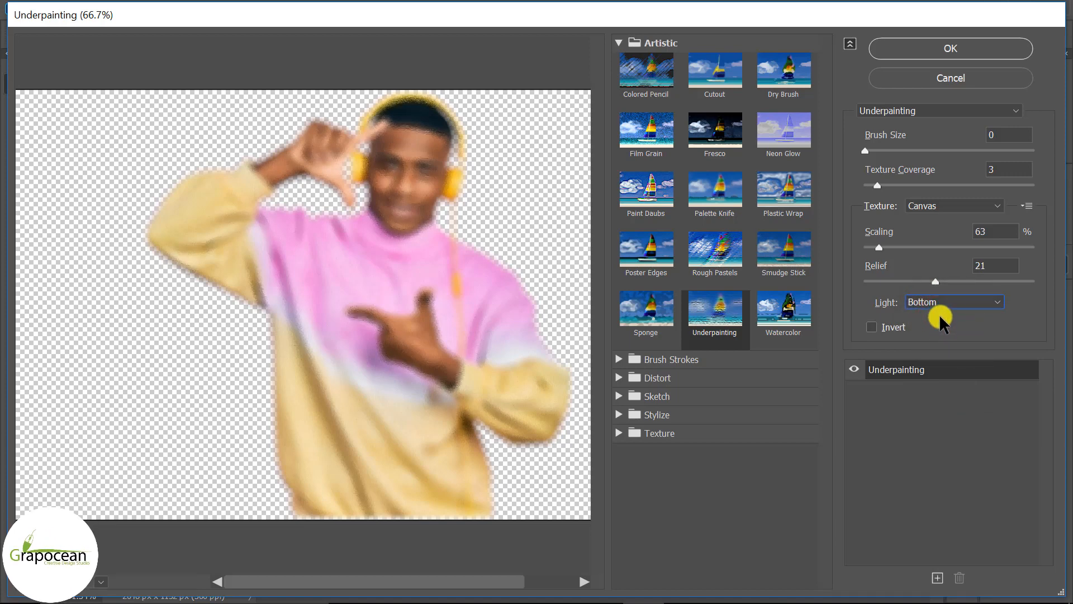
click(876, 328)
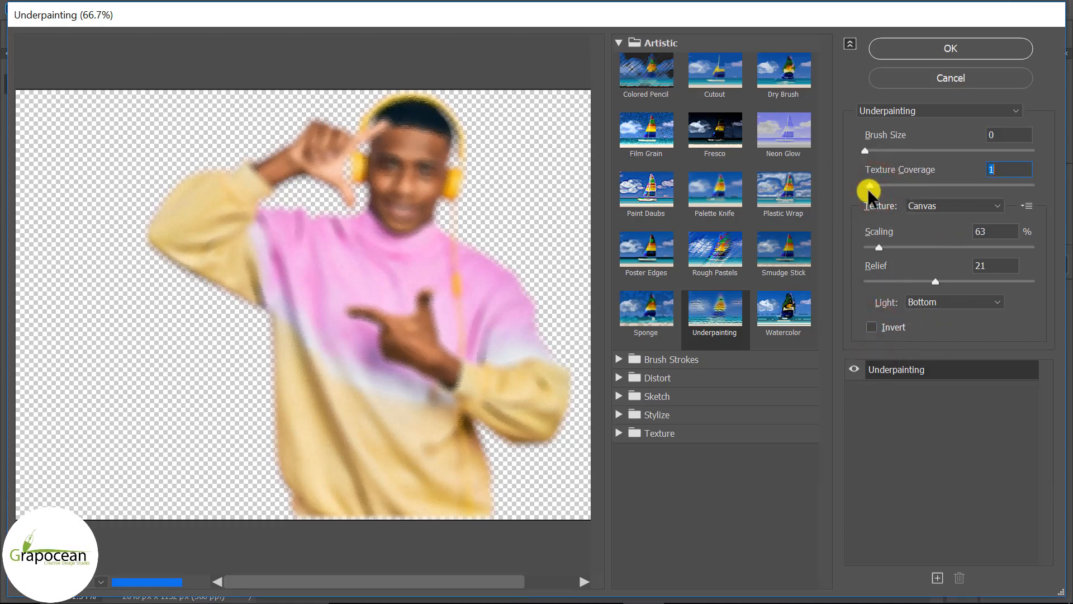
mouse_move(869, 191)
mouse_down()
mouse_move(862, 149)
mouse_move(889, 161)
mouse_up()
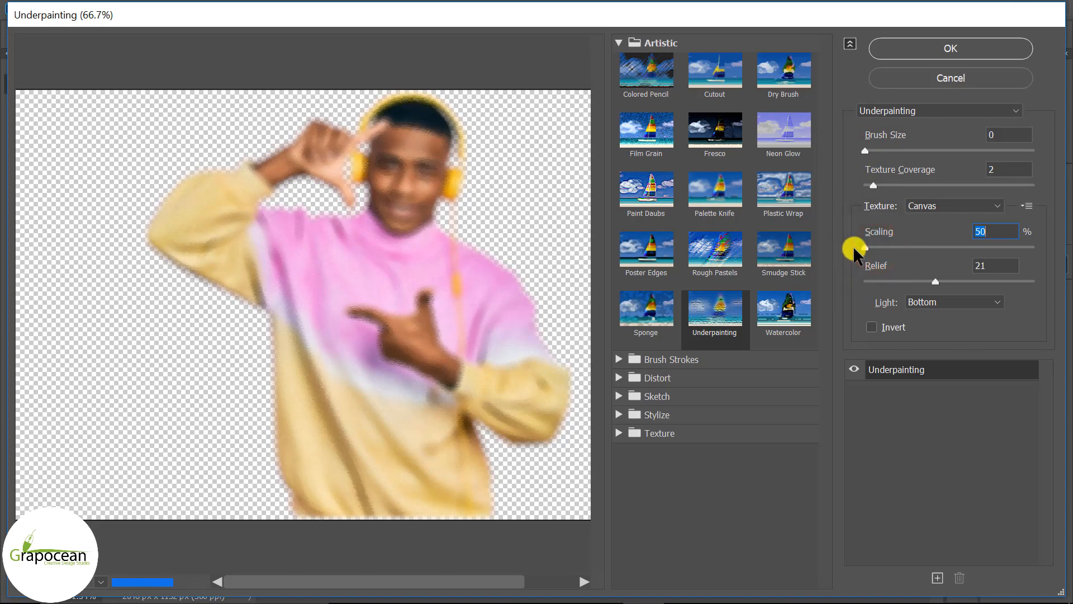
drag(864, 248, 869, 247)
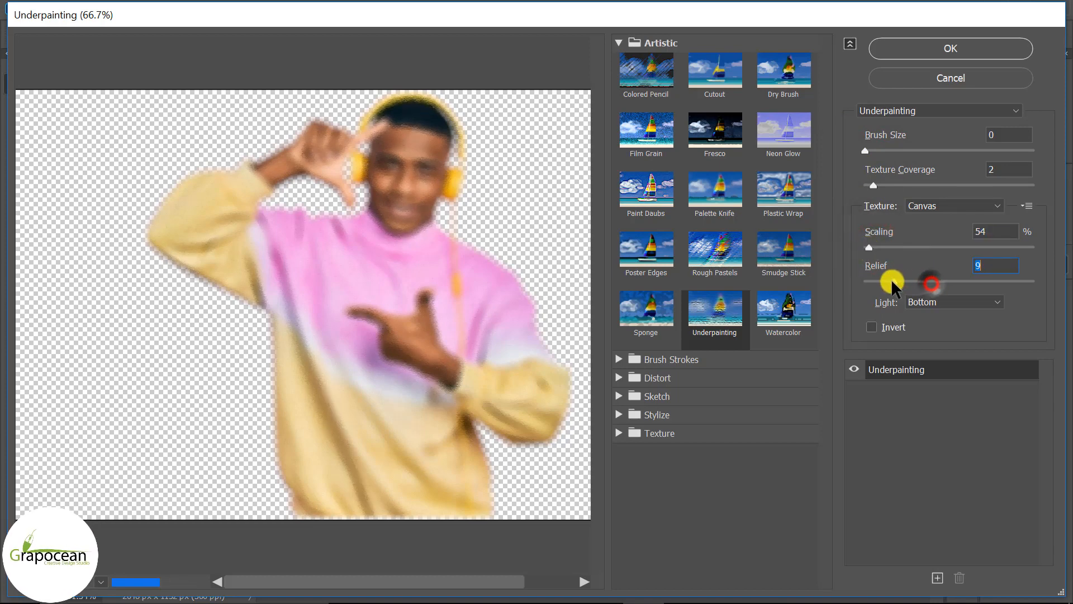
drag(884, 285, 879, 285)
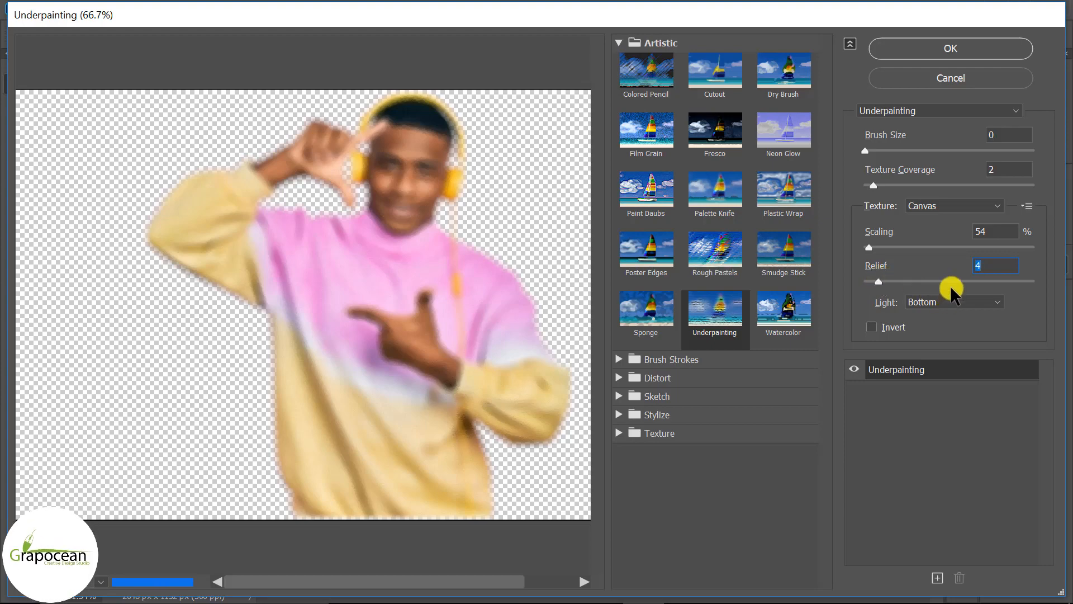
click(953, 49)
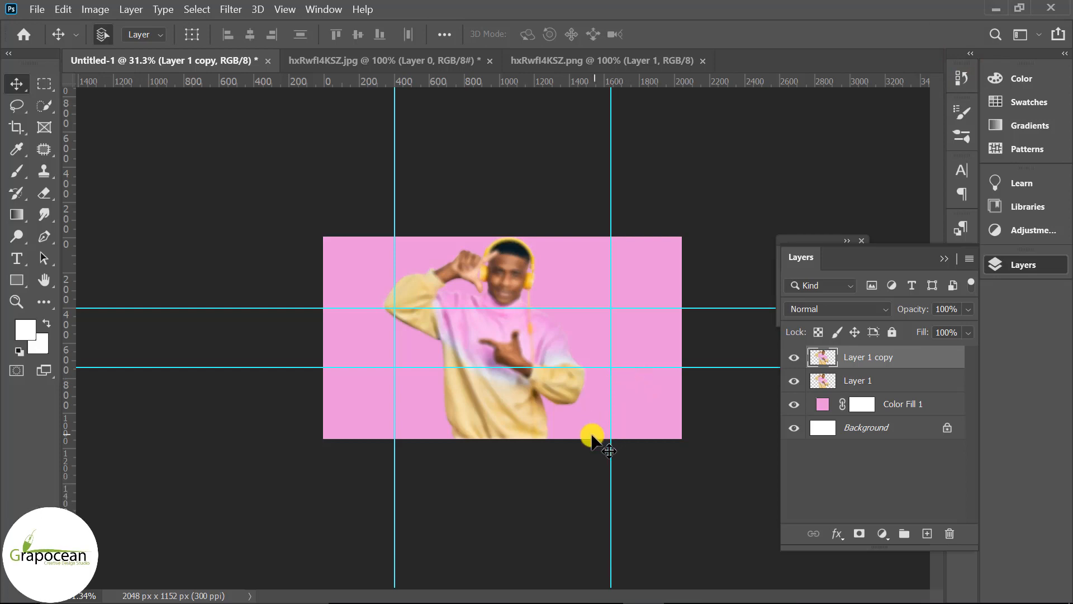
Apply a Gaussian Blur with radius 23.5 pixels to the original photo layer, Layer 1
scroll(568, 449, up, 2)
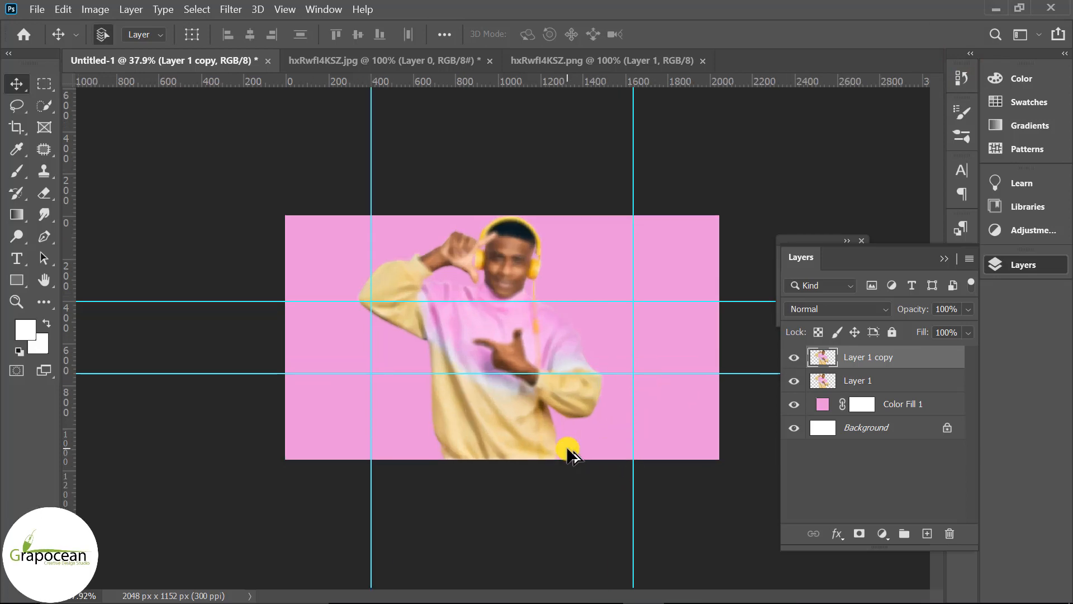
click(884, 382)
click(231, 10)
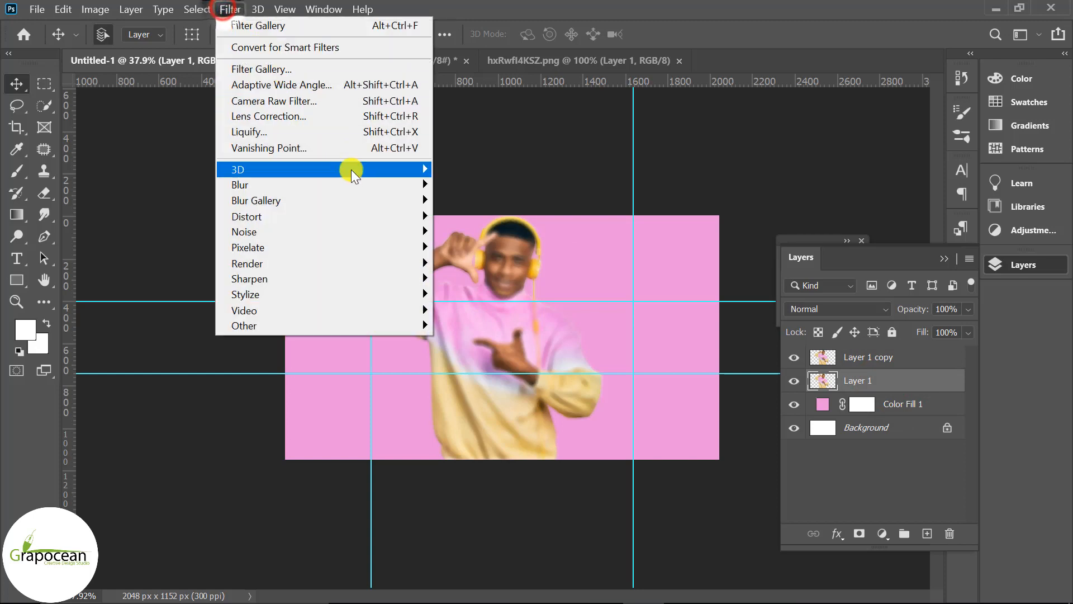
mouse_move(357, 184)
click(491, 247)
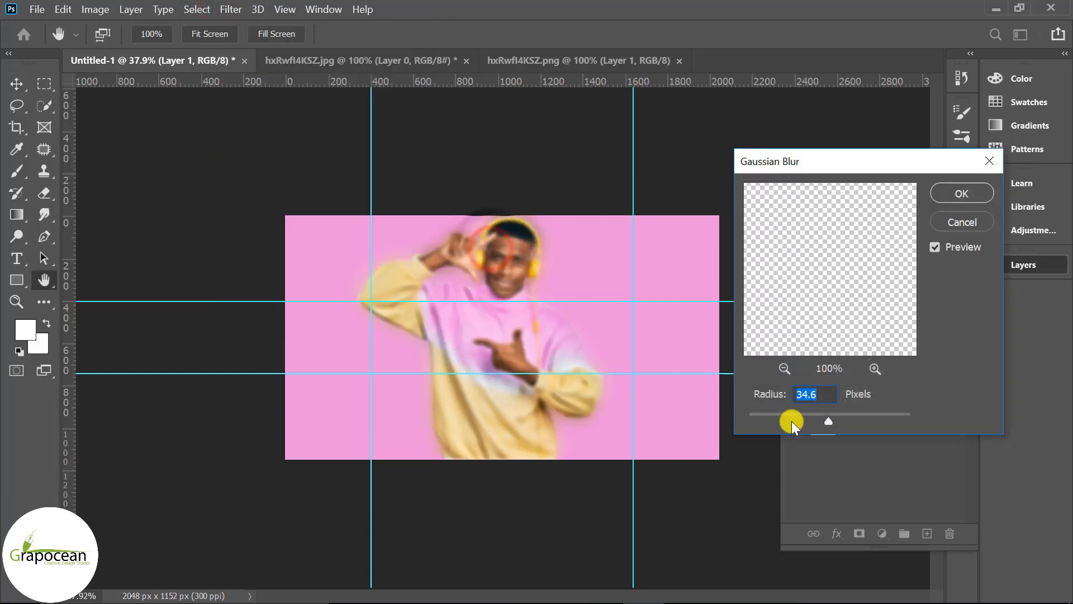
drag(791, 421, 821, 415)
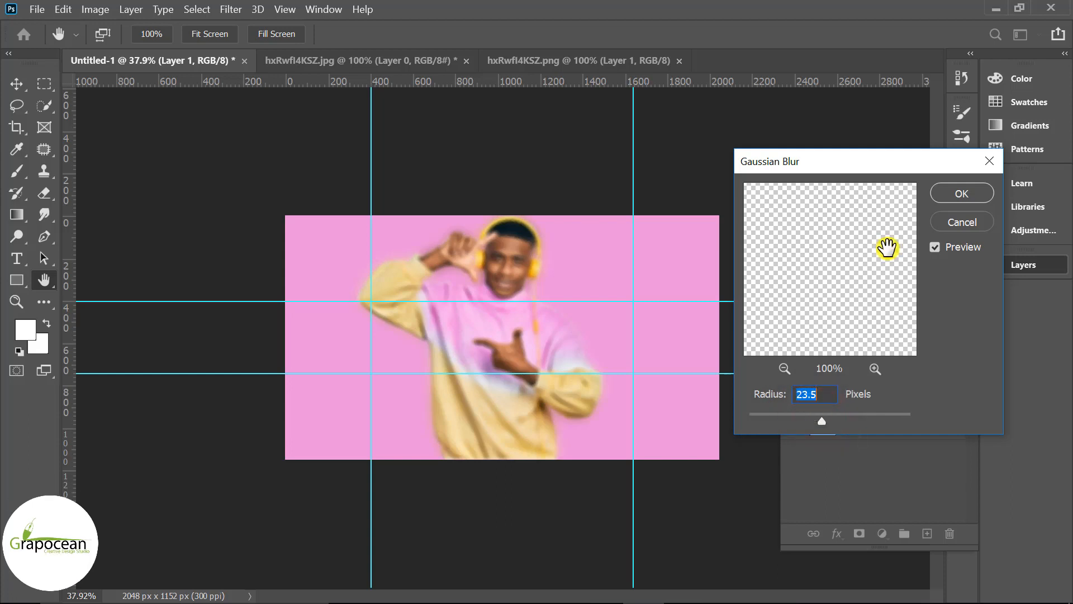
click(959, 194)
Select the Layer 1 copy and add a layer mask to it
click(927, 362)
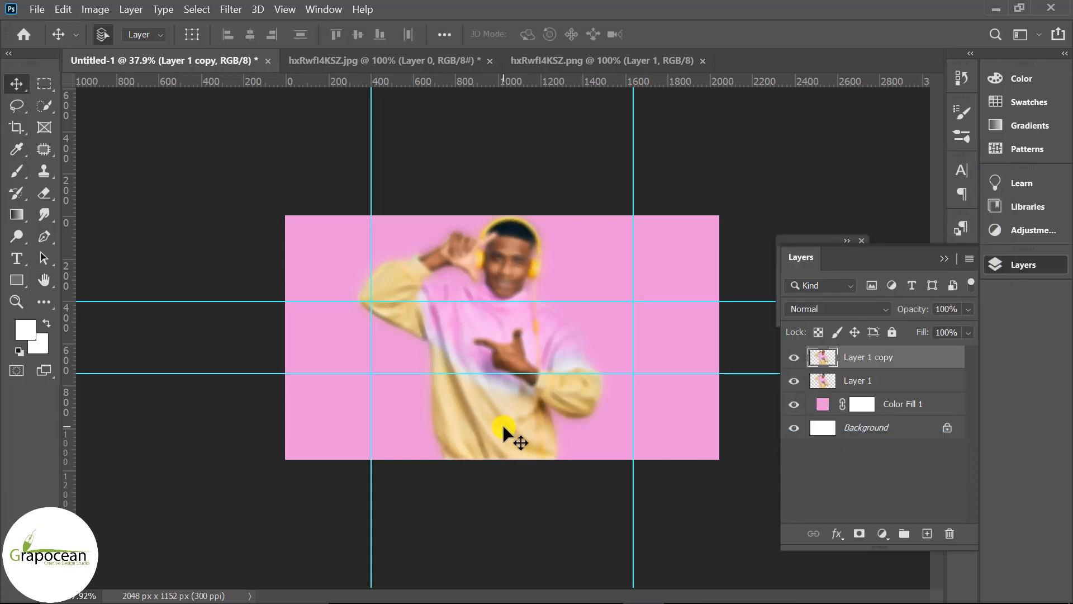
click(794, 359)
click(798, 361)
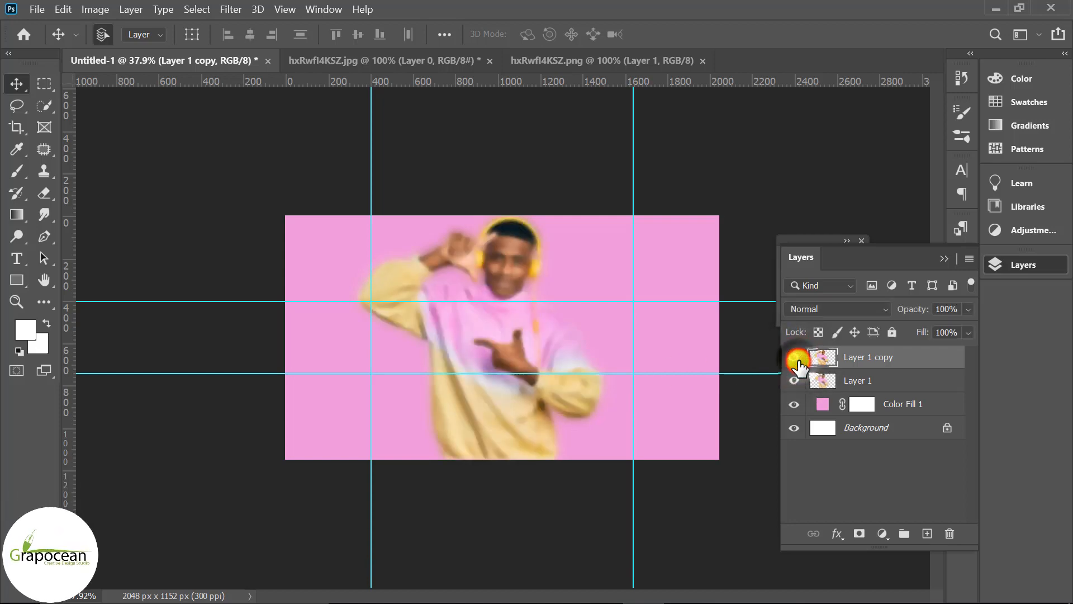
click(863, 535)
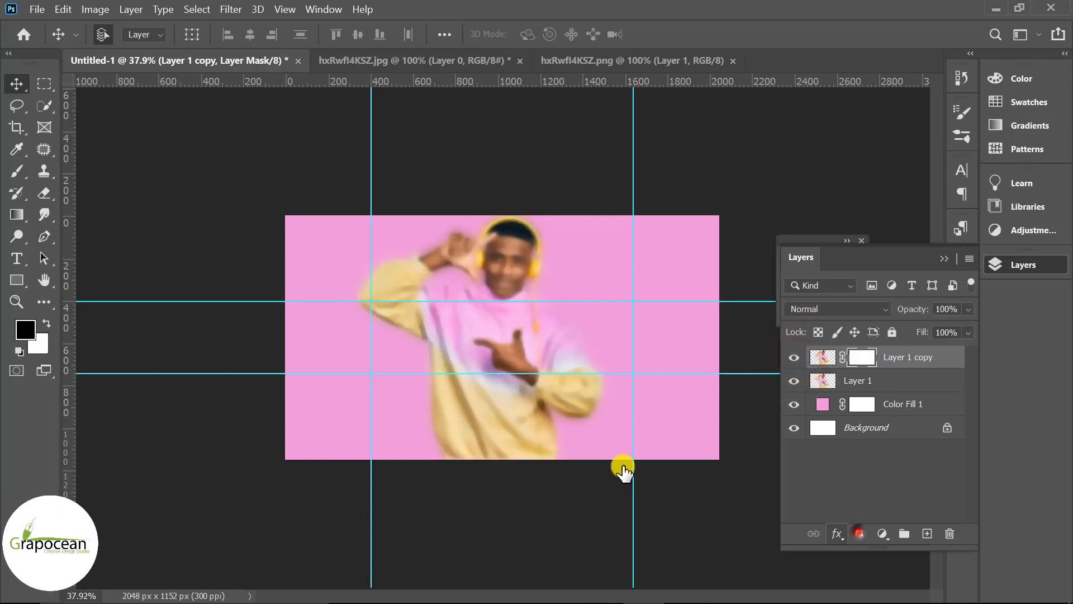
With a soft round black brush about 1300 px at 77% opacity, paint the copy's mask around the man's edges
right_click(16, 171)
click(92, 174)
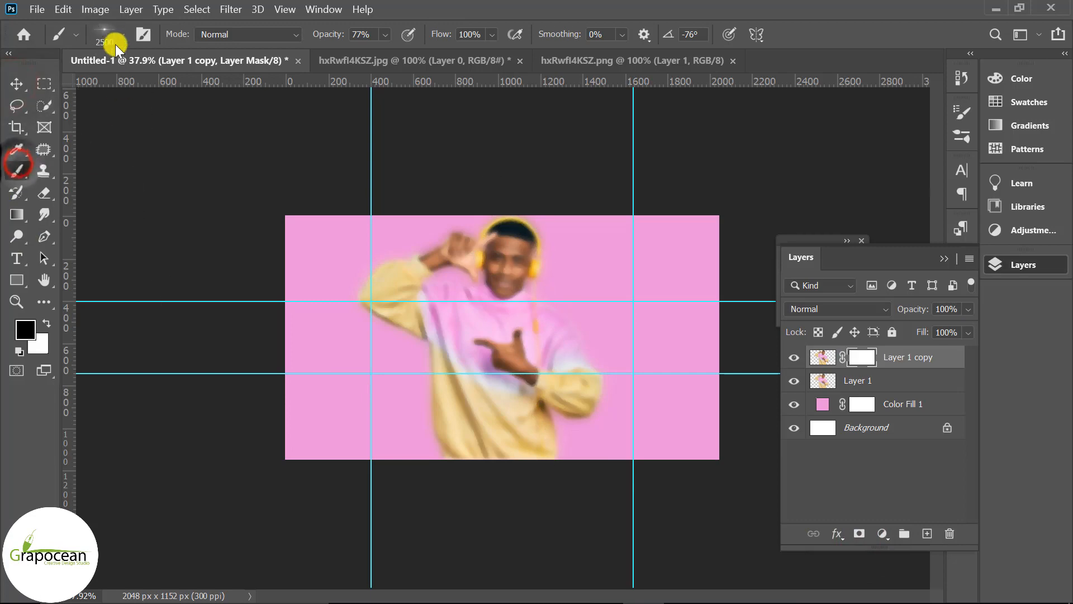
click(112, 37)
scroll(119, 229, up, 5)
click(33, 197)
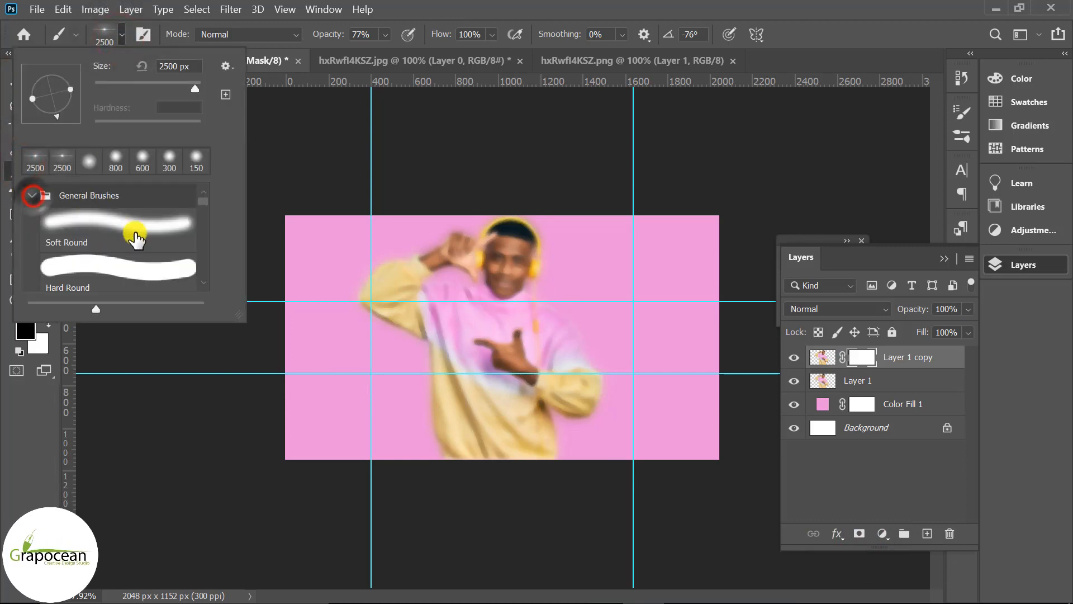
double_click(149, 228)
click(515, 285)
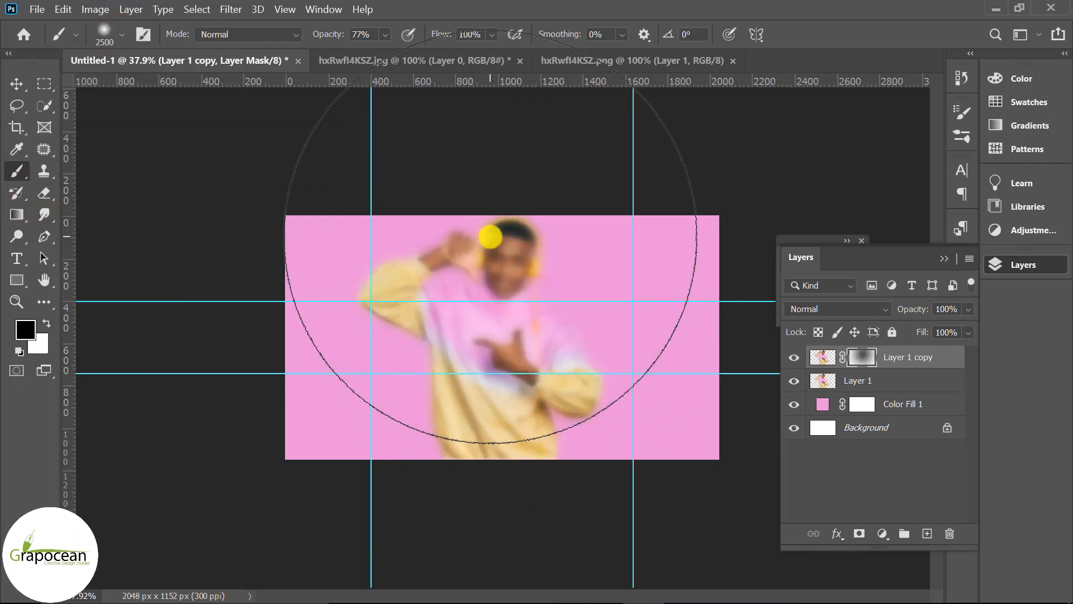
key(ctrl+z)
key(bracketleft)
key(bracketleft)
key(bracketleft)
key(bracketleft)
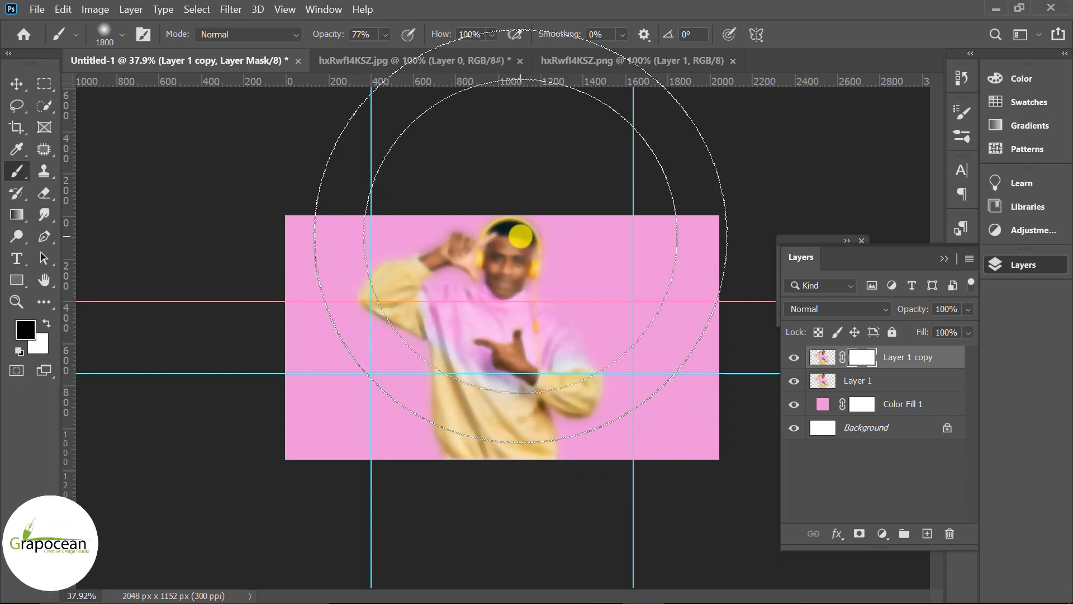
click(509, 239)
click(389, 263)
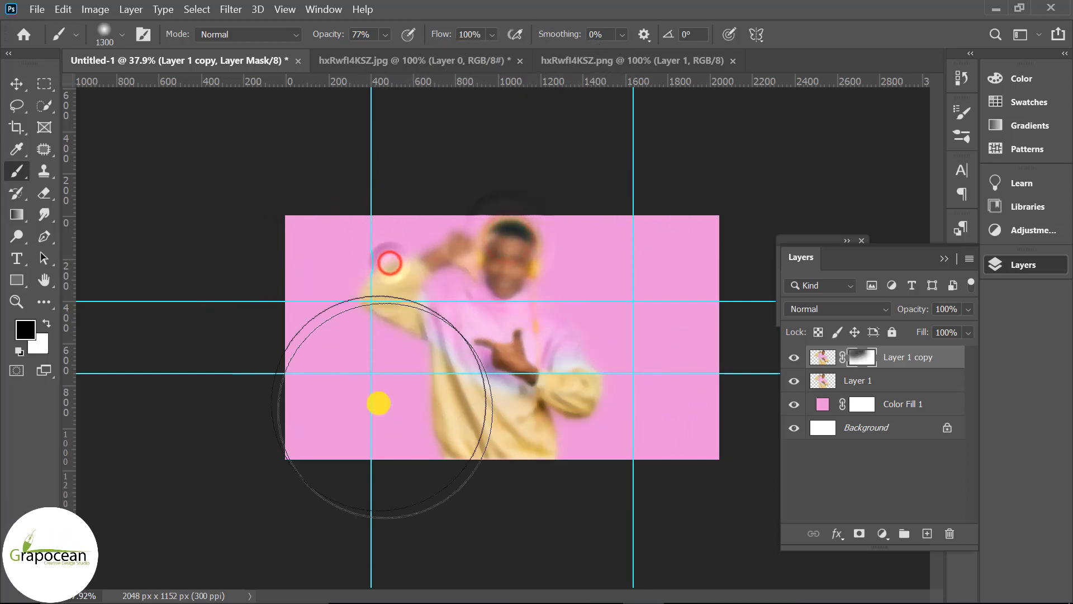
click(603, 430)
click(558, 409)
click(378, 448)
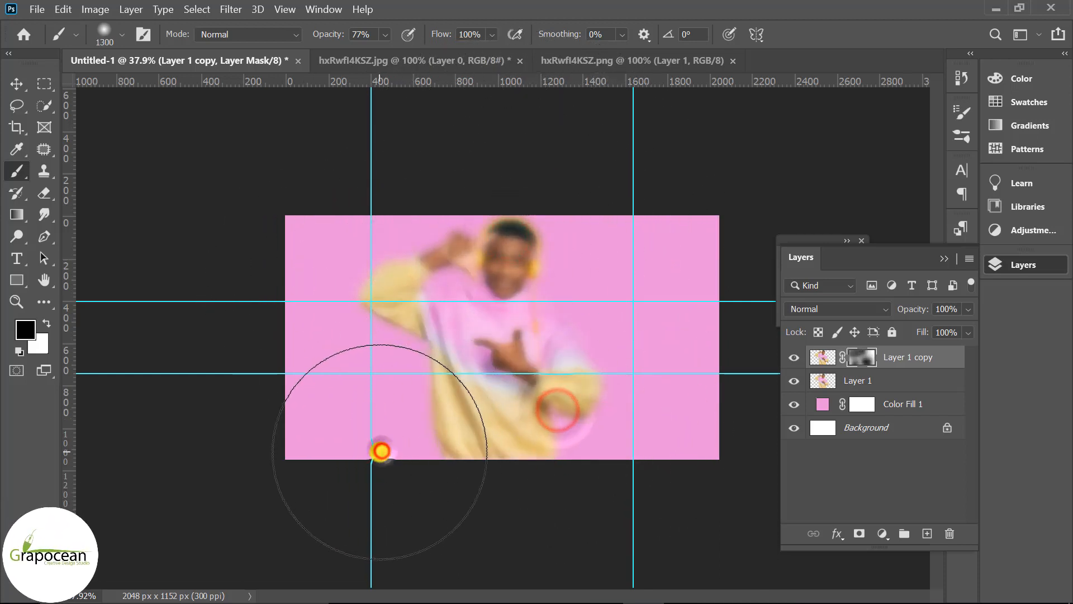
click(360, 378)
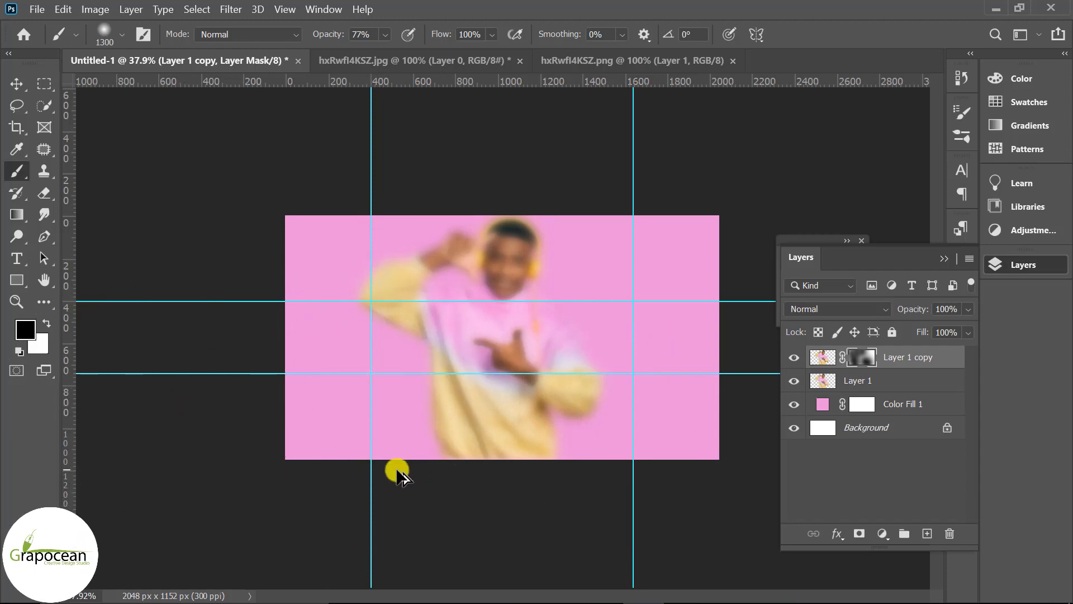
Add a new empty layer and stamp a black halftone 5 brush pattern about 600 px on the man's chest
key(ctrl+minus)
click(927, 533)
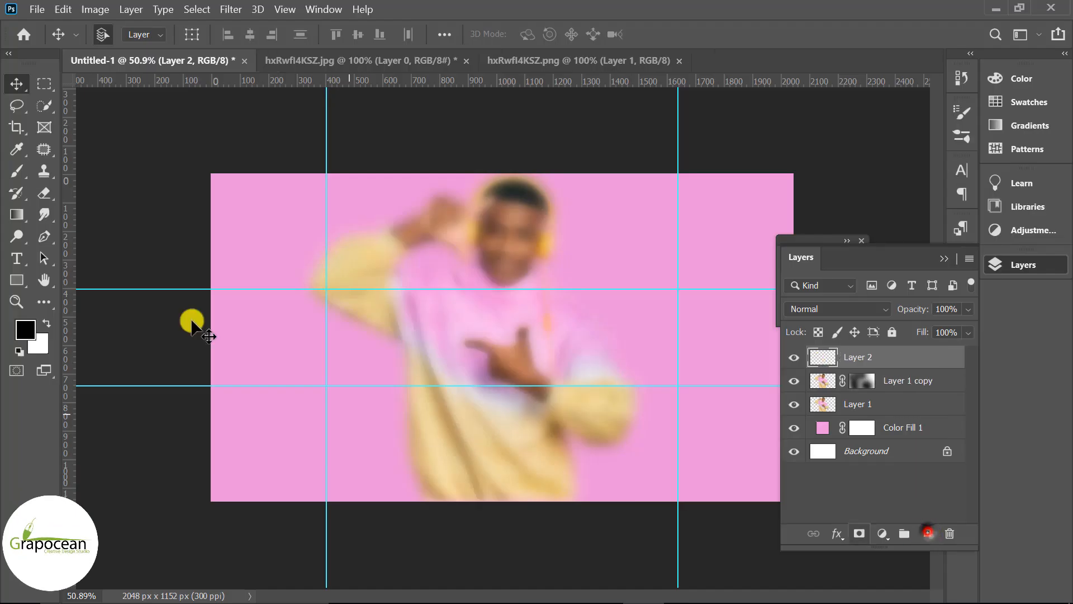
right_click(17, 171)
click(104, 170)
click(121, 34)
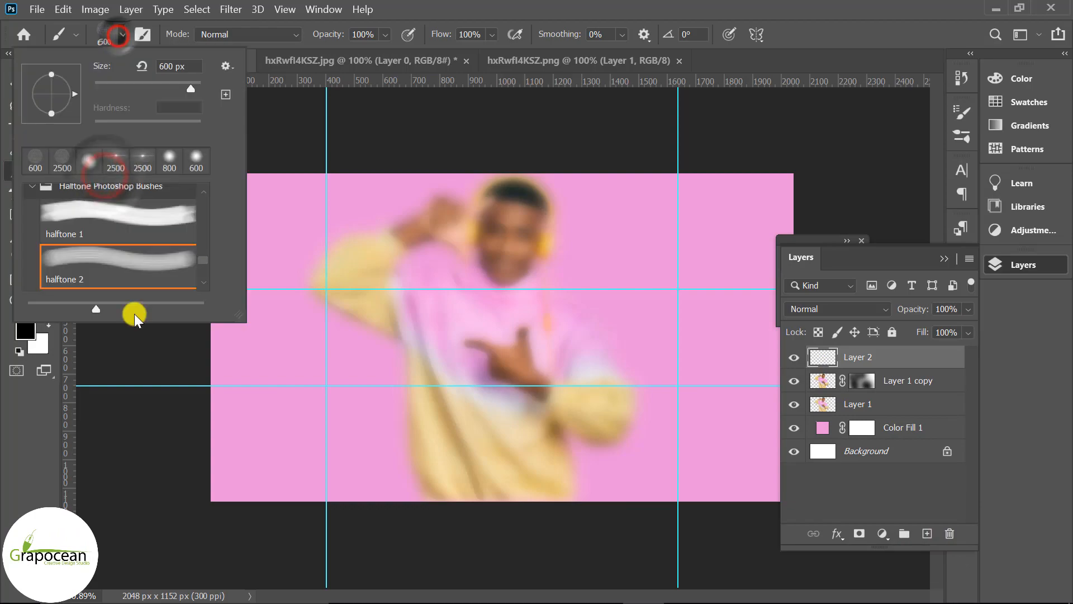
scroll(132, 279, down, 2)
click(126, 274)
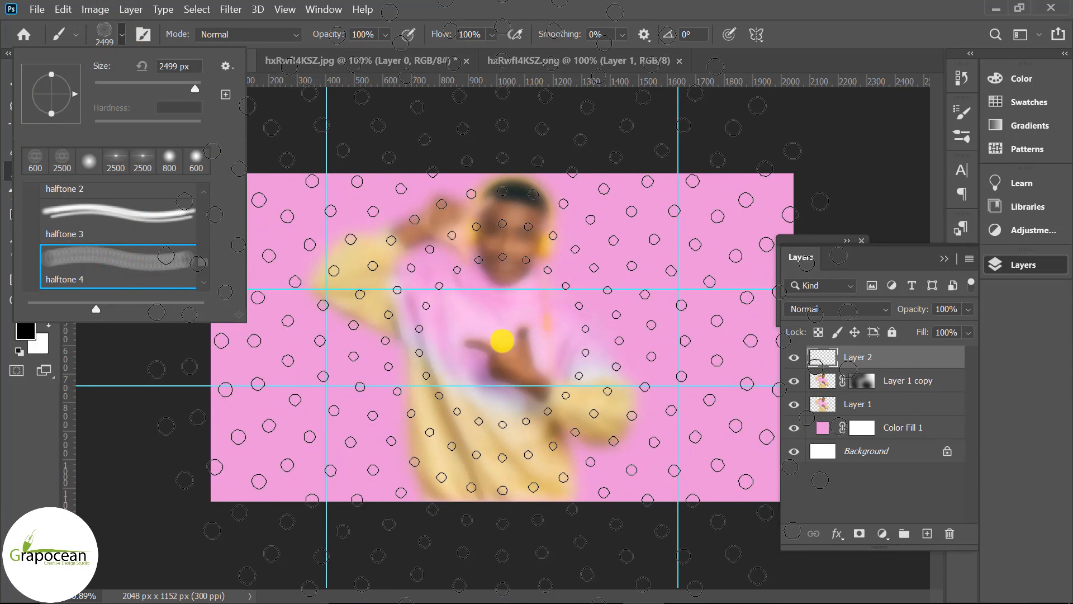
scroll(155, 280, down, 1)
click(155, 280)
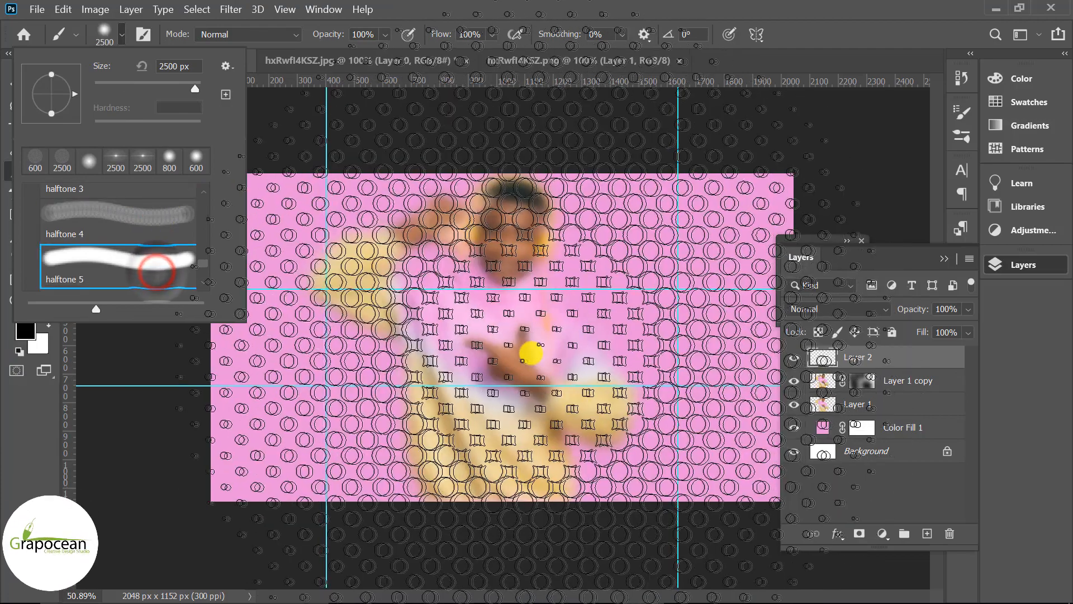
click(474, 361)
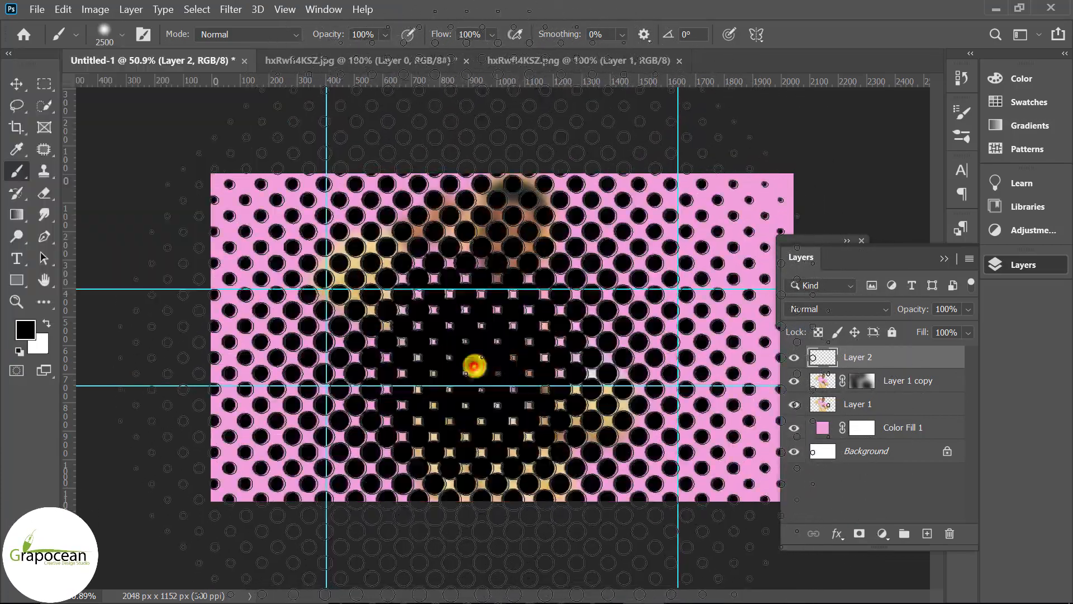
key(ctrl+z)
key(bracketleft)
key(bracketleft)
key(bracketleft)
key(bracketleft)
key(bracketleft)
key(bracketleft)
key(bracketleft)
key(bracketleft)
key(bracketleft)
key(bracketleft)
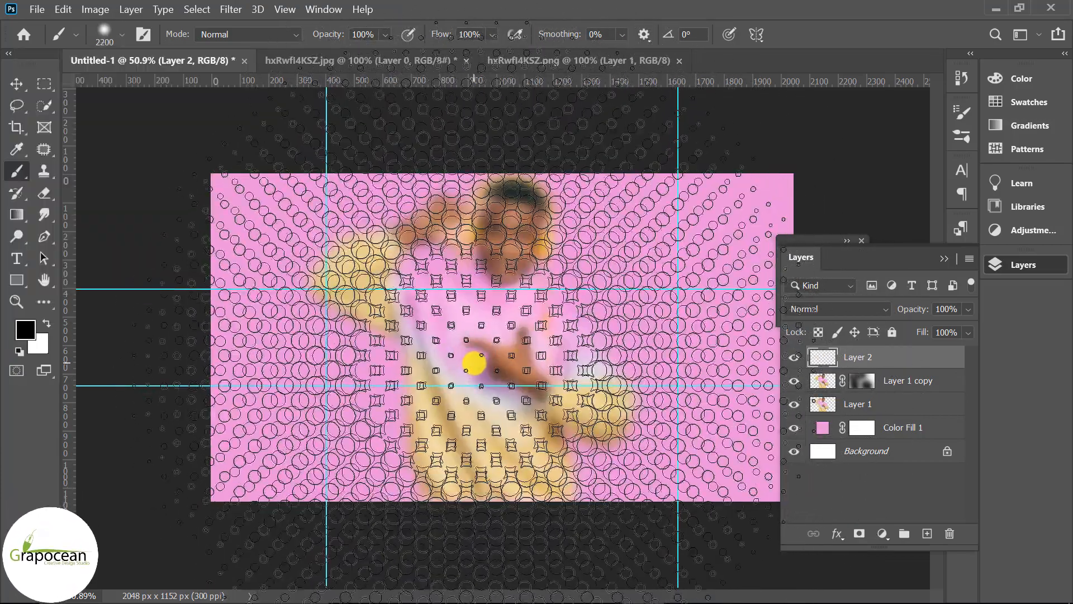
key(bracketleft)
key(bracketleft)
key(bracketleft)
key(bracketleft)
key(bracketleft)
key(bracketleft)
key(bracketleft)
key(bracketleft)
key(bracketleft)
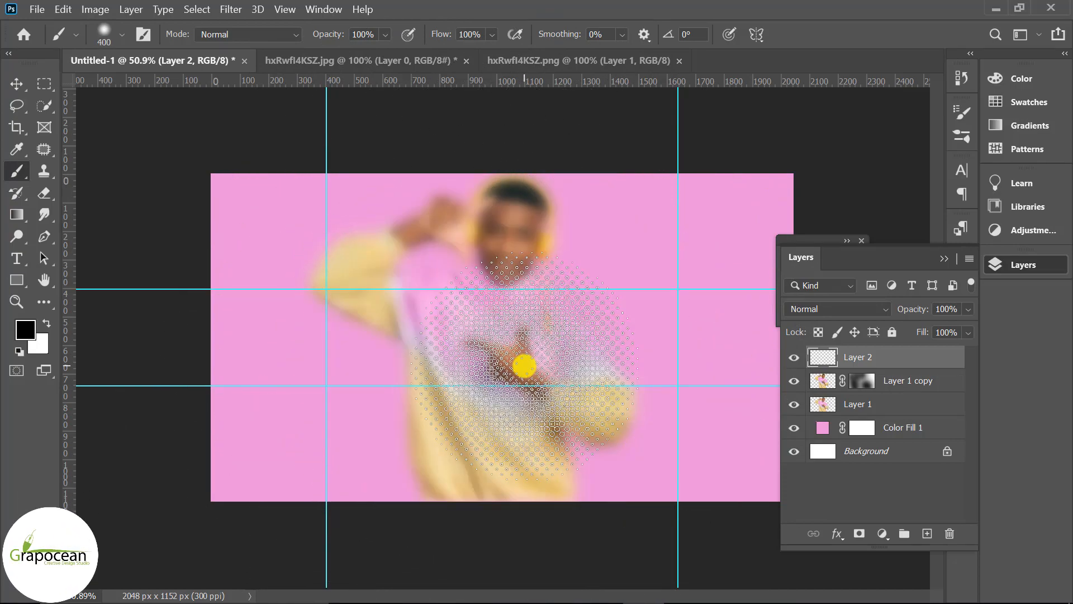
click(525, 372)
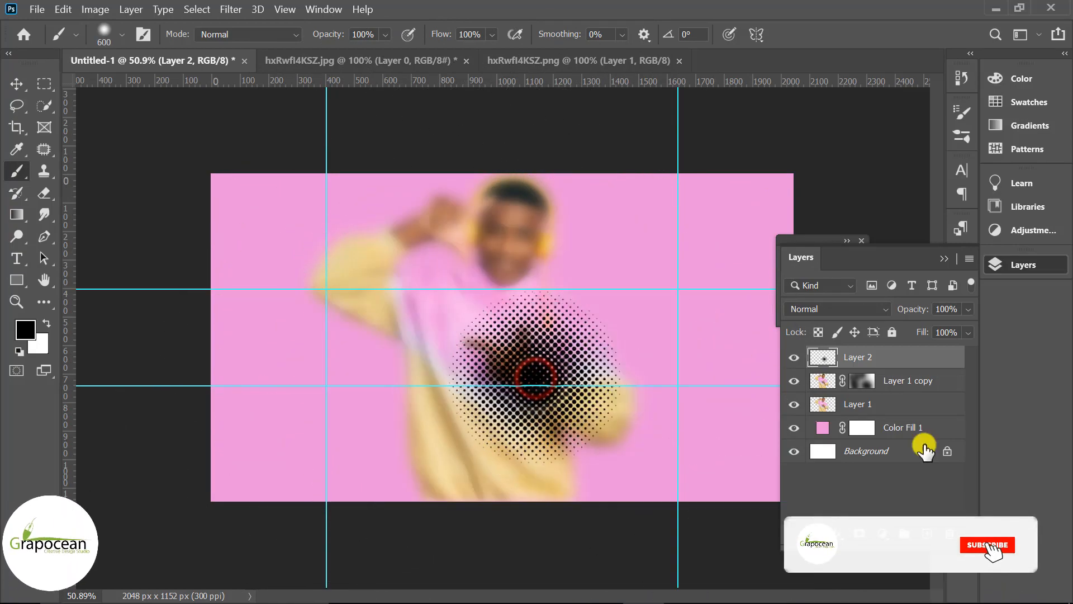
Set the halftone layer's blend mode to Soft Light
click(855, 309)
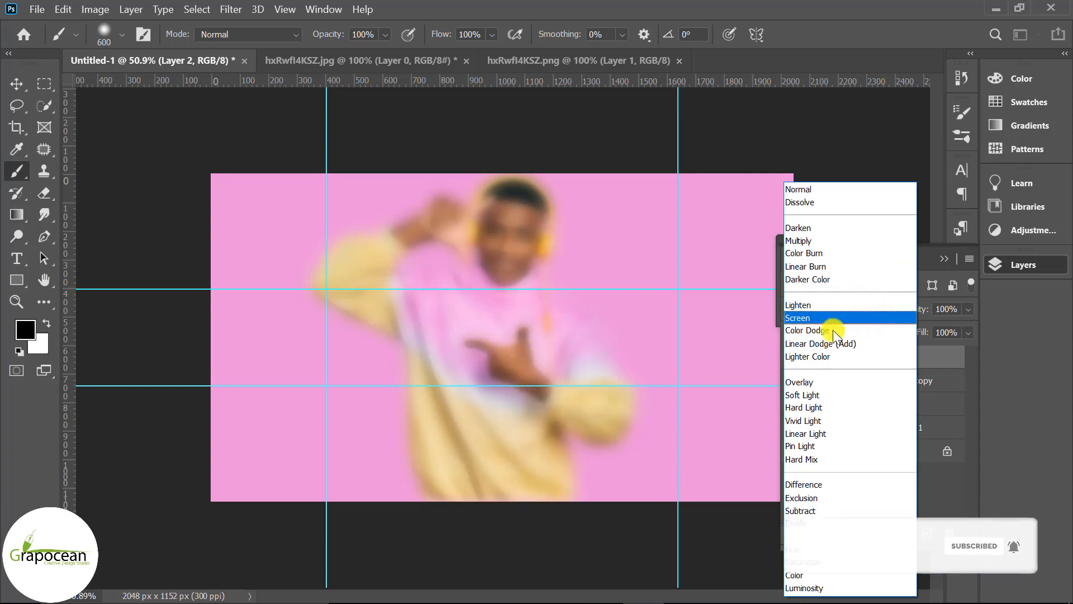
click(831, 394)
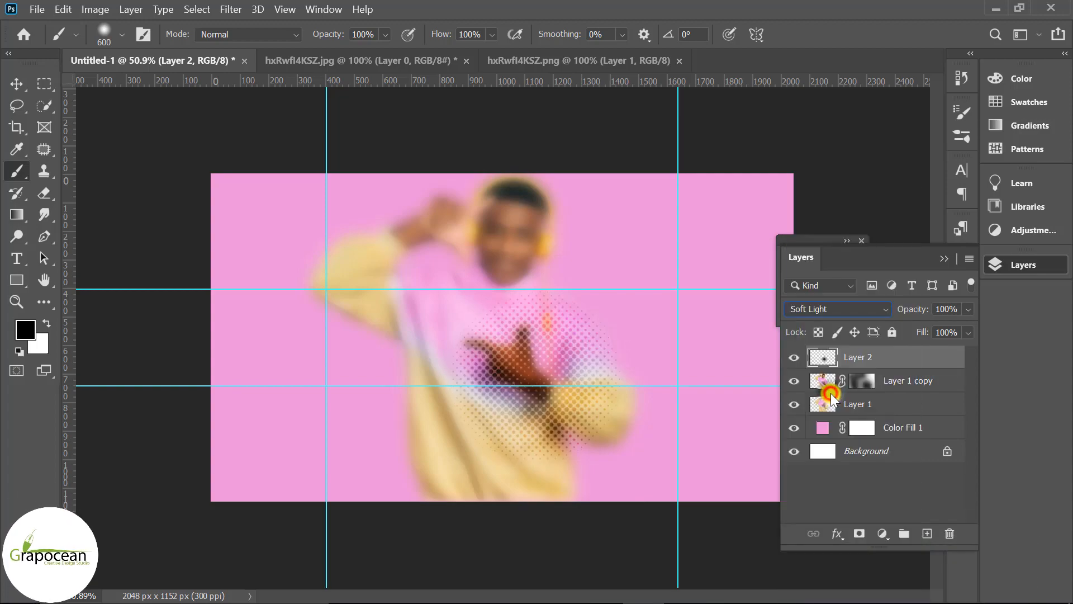
ctrl+click(527, 403)
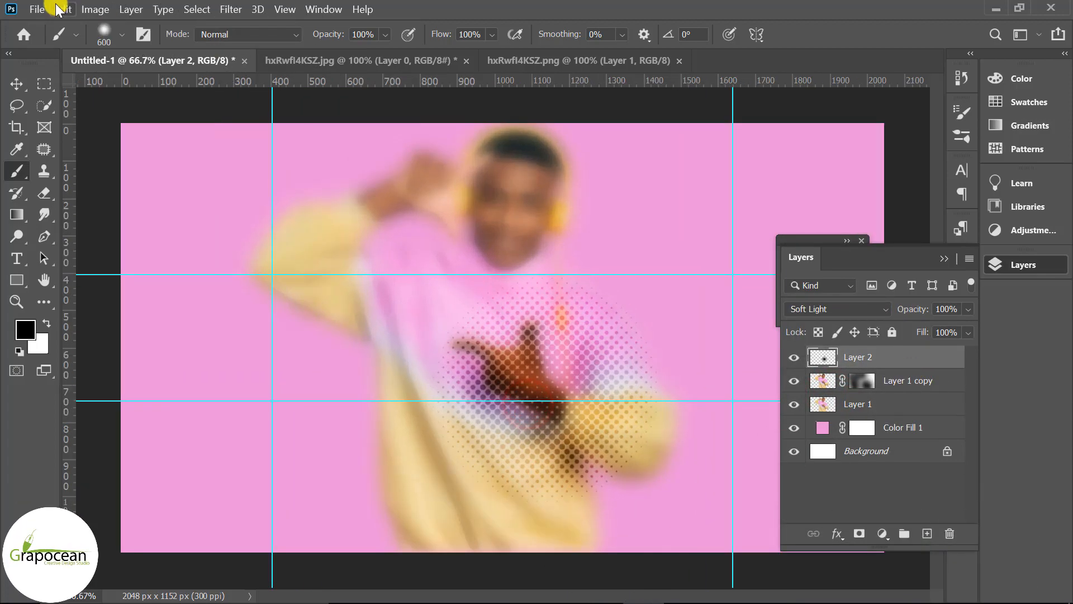
Apply a slight Gaussian Blur to the halftone layer
click(230, 10)
mouse_move(329, 183)
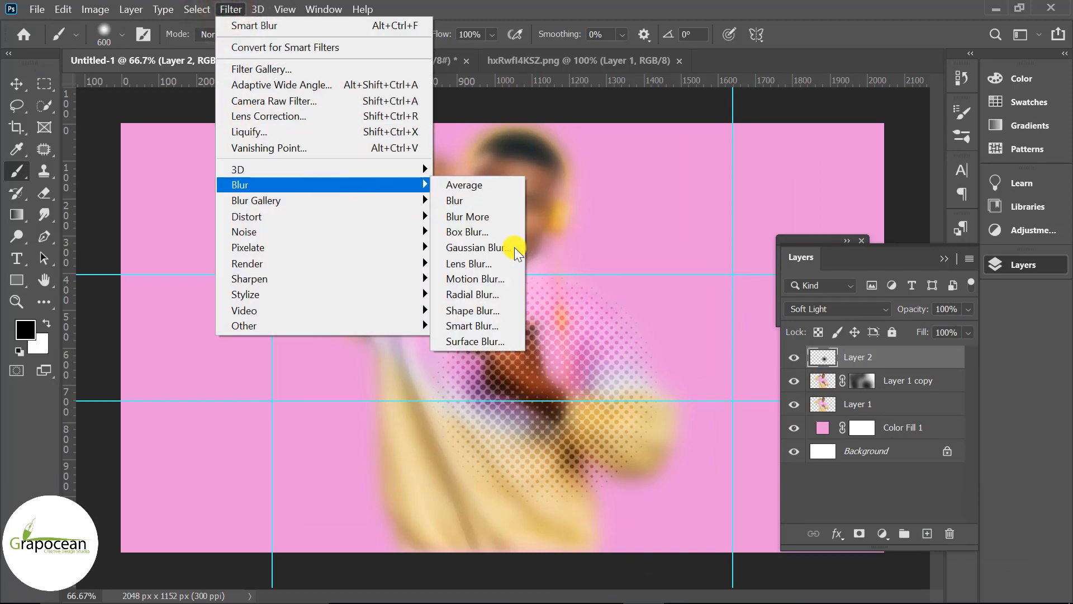
click(487, 246)
drag(782, 412, 784, 414)
click(958, 195)
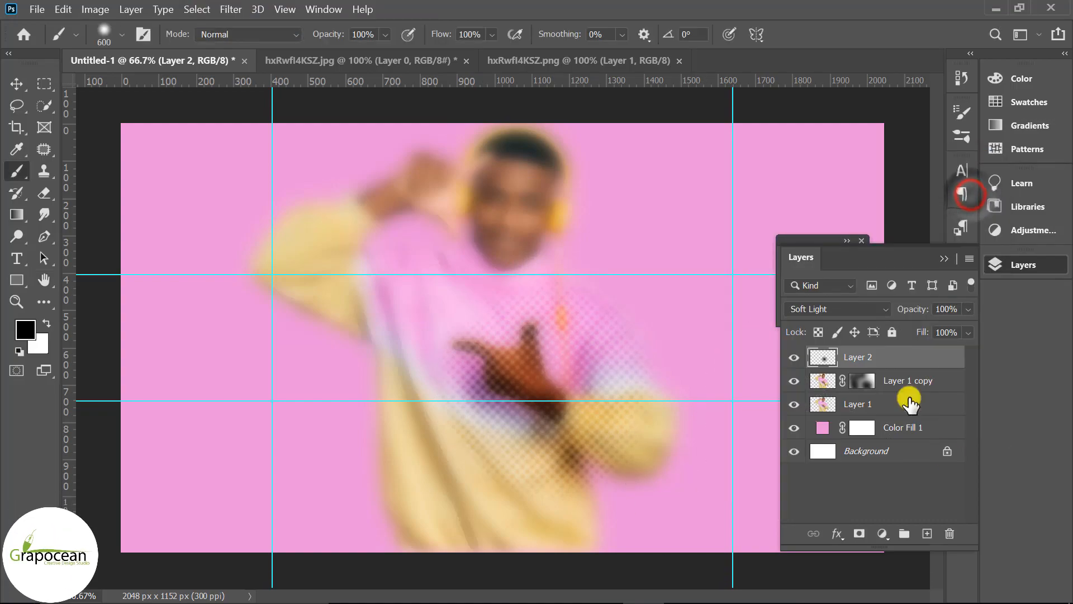
Add another new layer and stamp two halftone clusters, near the raised arm and the lower right
click(928, 537)
click(384, 275)
click(707, 472)
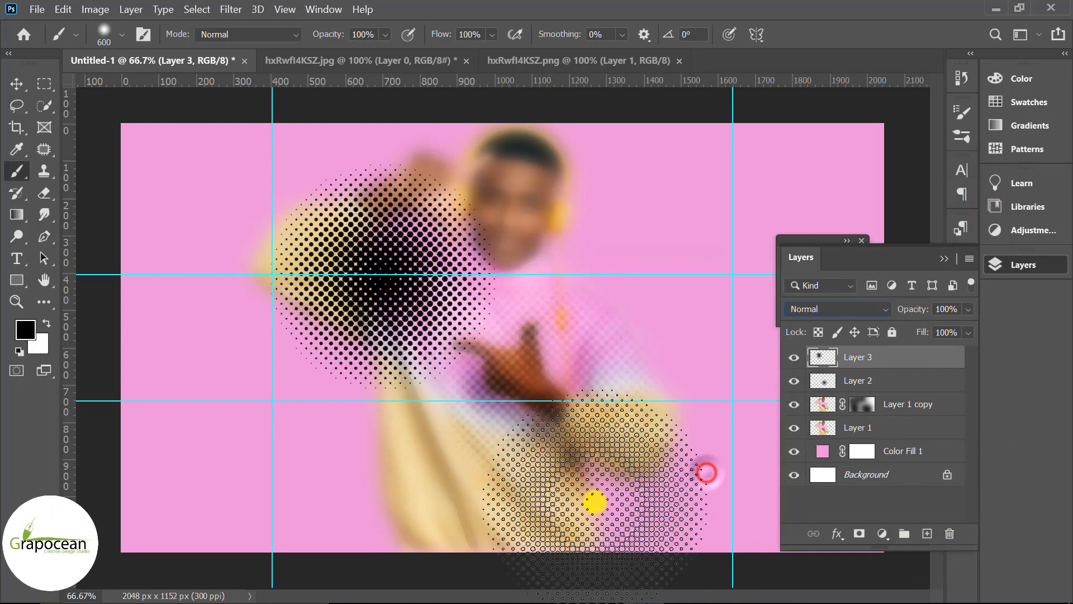
Move the new halftone layer's dots toward the man's chest
key(v)
scroll(479, 430, down, 3)
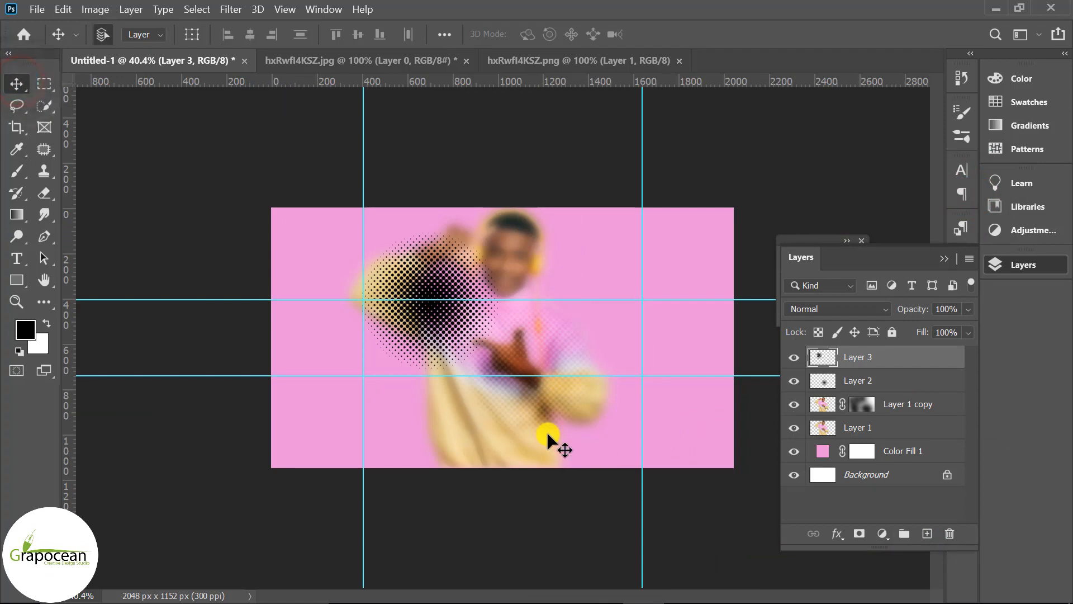
drag(437, 323, 465, 363)
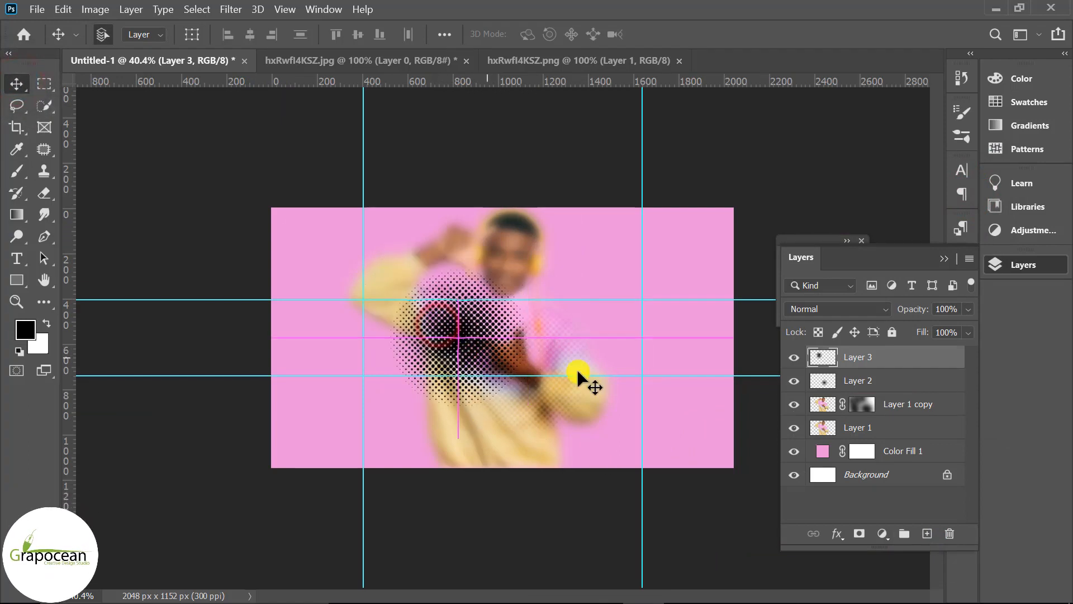
Set the new halftone layer's blend mode to Soft Light and nudge its dots slightly lower
click(827, 313)
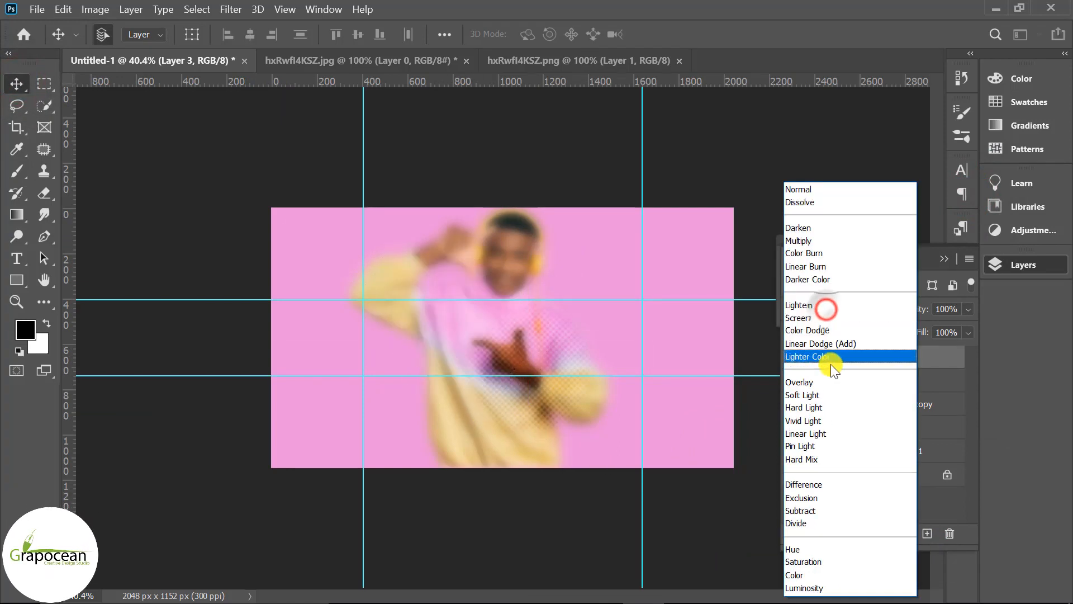
click(833, 394)
drag(465, 324, 506, 371)
drag(485, 360, 488, 354)
key(ctrl+plus)
Select Layer 1, briefly hide and show it, and duplicate it
click(883, 427)
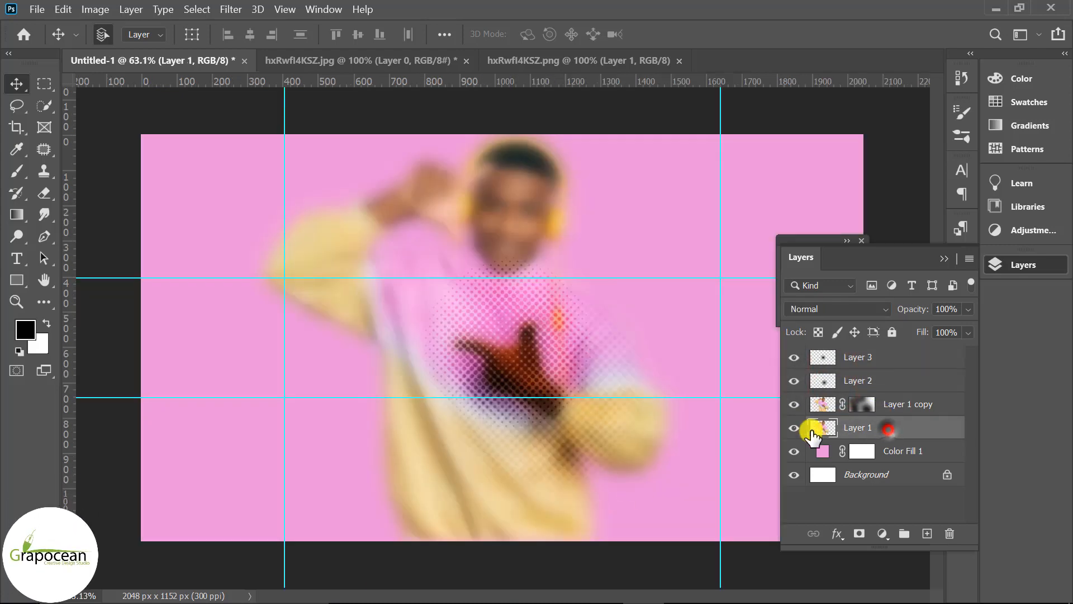
click(795, 428)
click(796, 427)
click(795, 428)
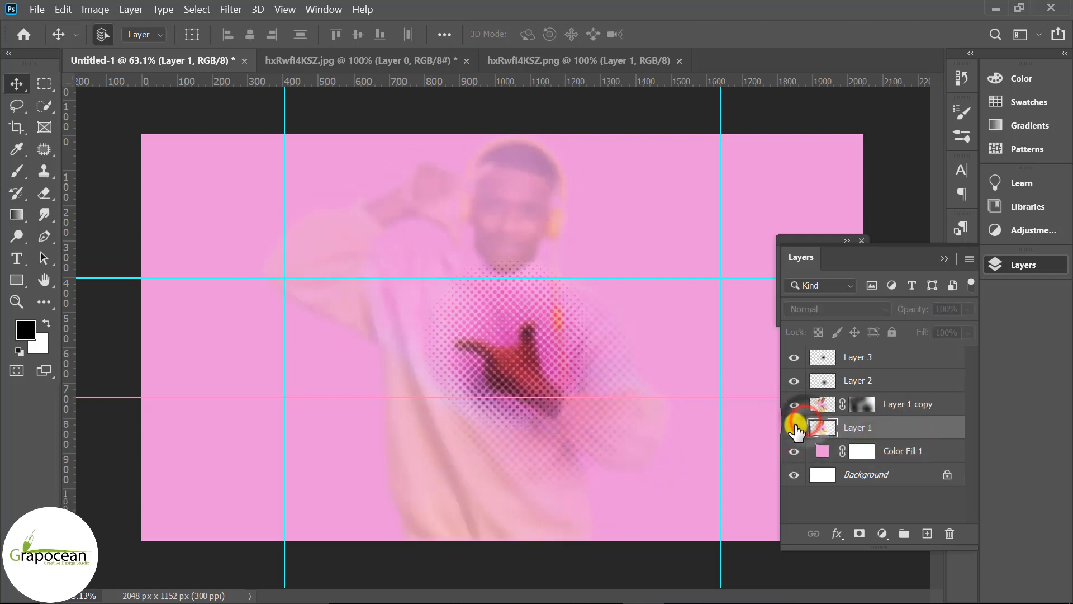
click(794, 428)
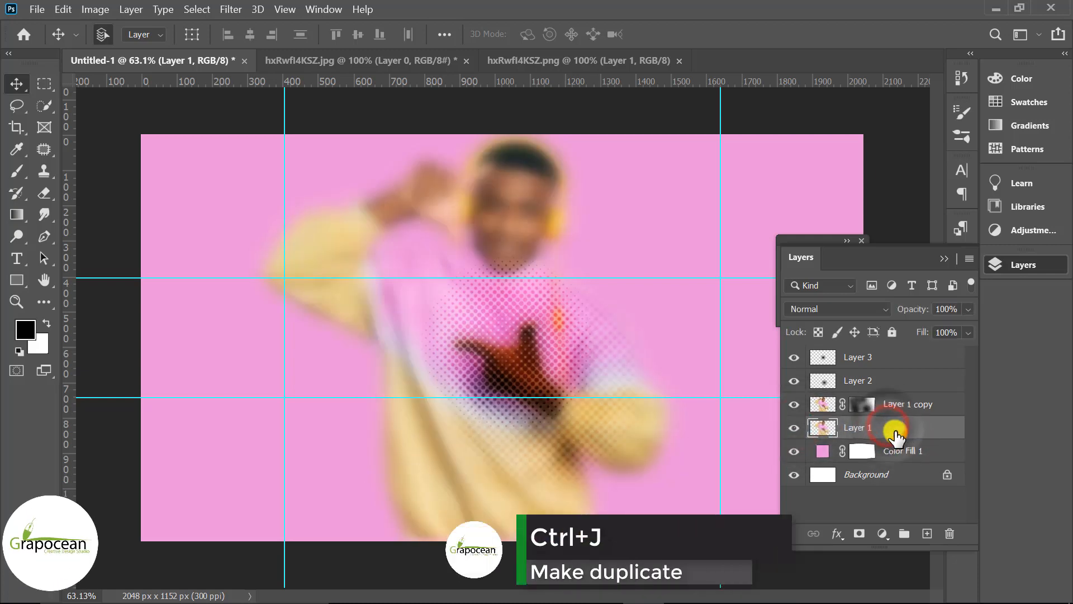
key(ctrl+j)
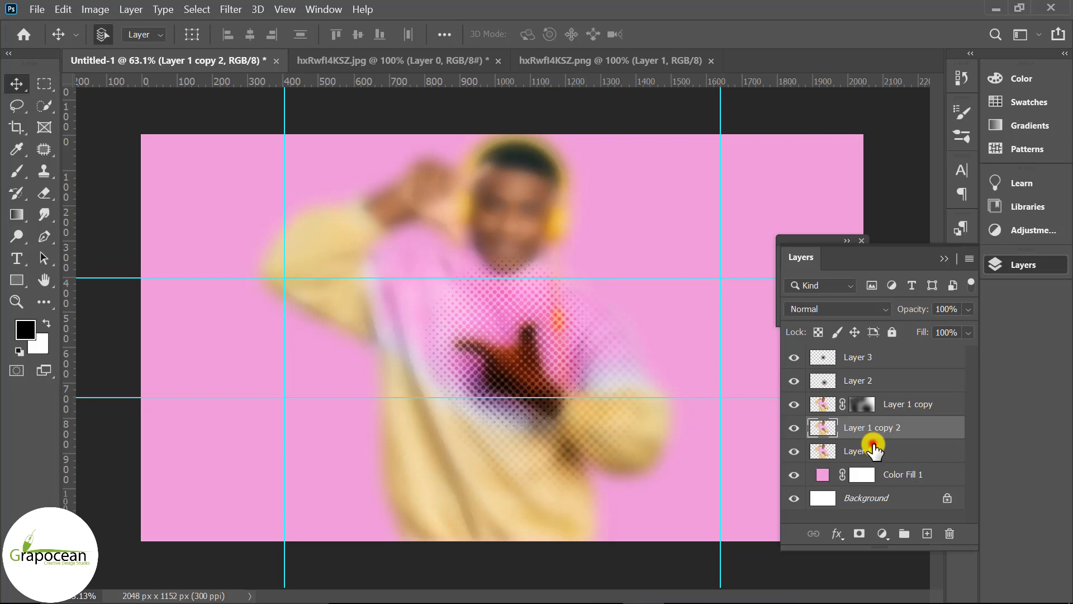
Apply a Gaussian Blur with a radius of 115.8 pixels to Layer 1
click(873, 448)
click(229, 12)
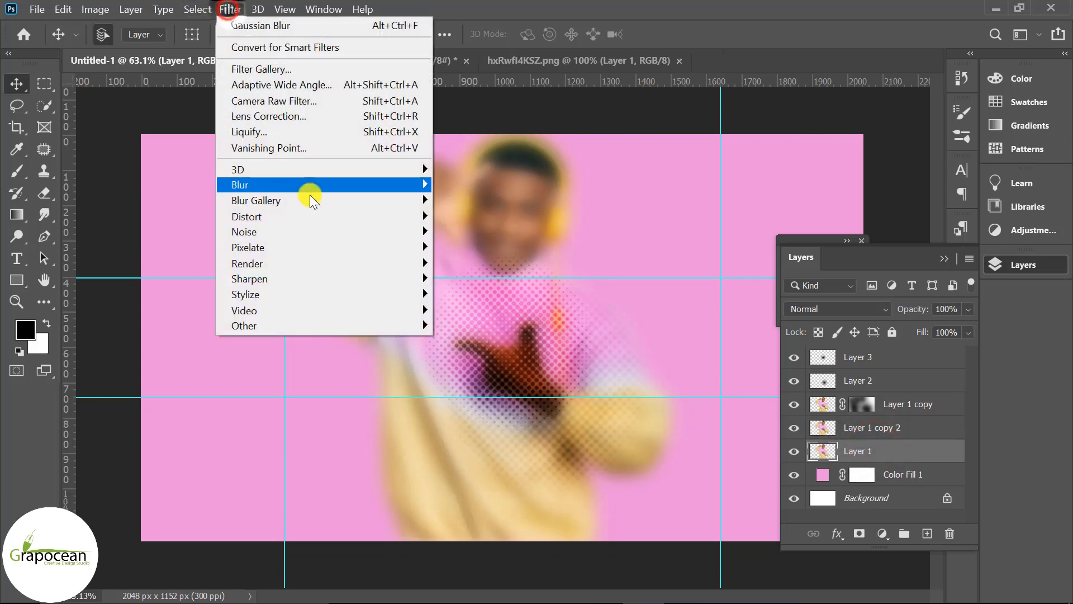
mouse_move(335, 184)
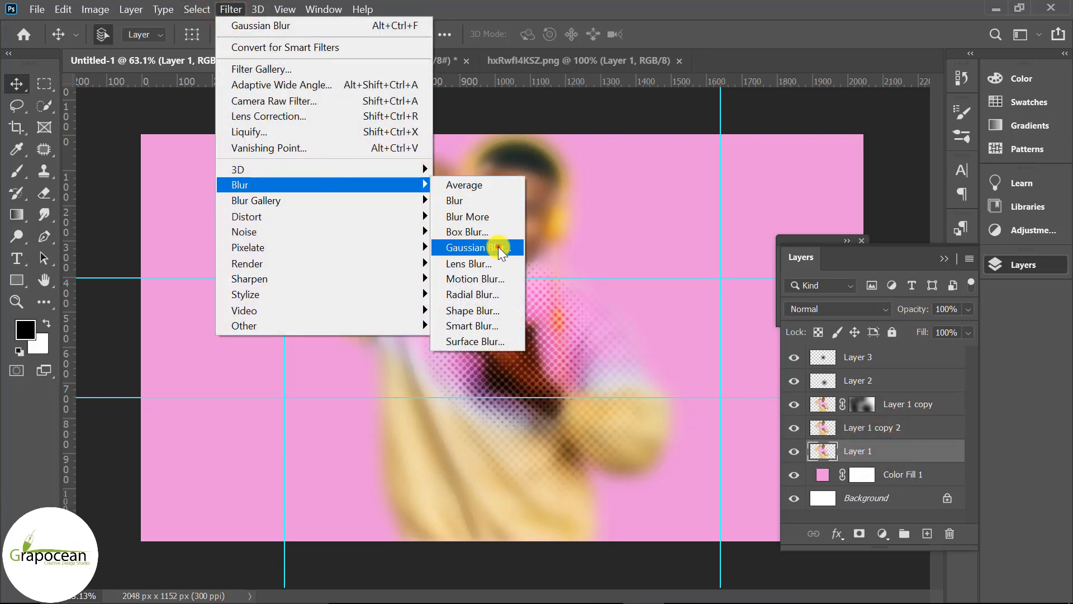
click(499, 249)
drag(825, 414, 856, 413)
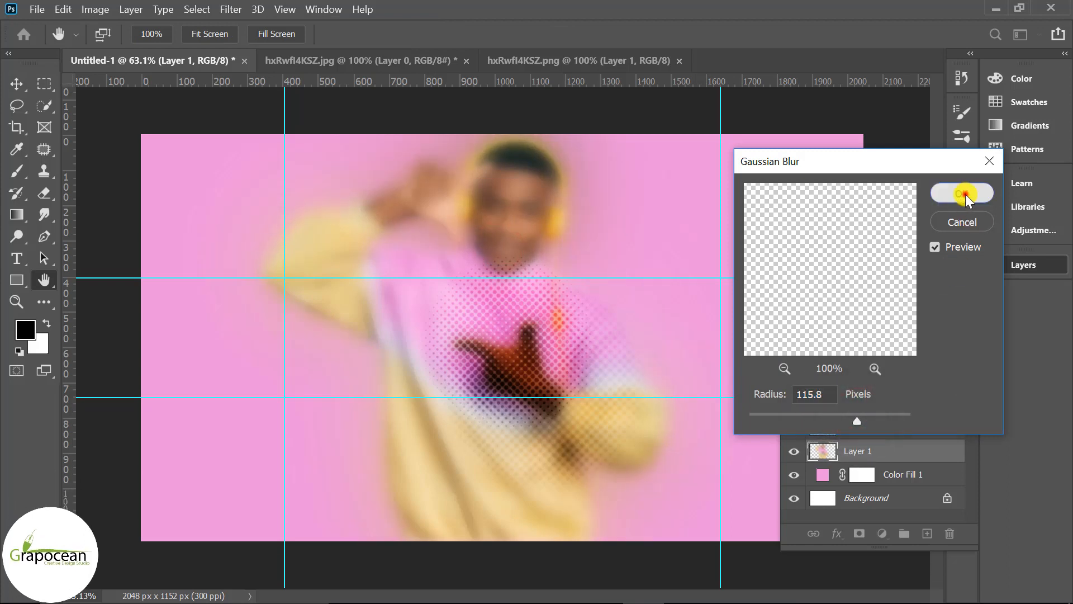
click(962, 193)
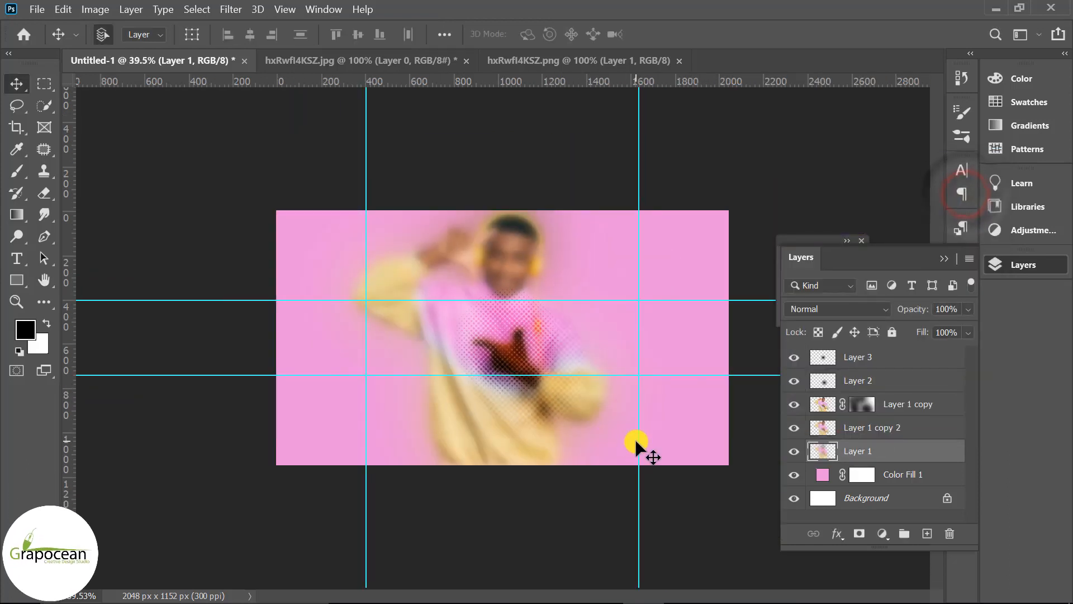
Free-transform the blurred Layer 1, shifting it and stretching its left edge outward beyond the canvas
key(ctrl+t)
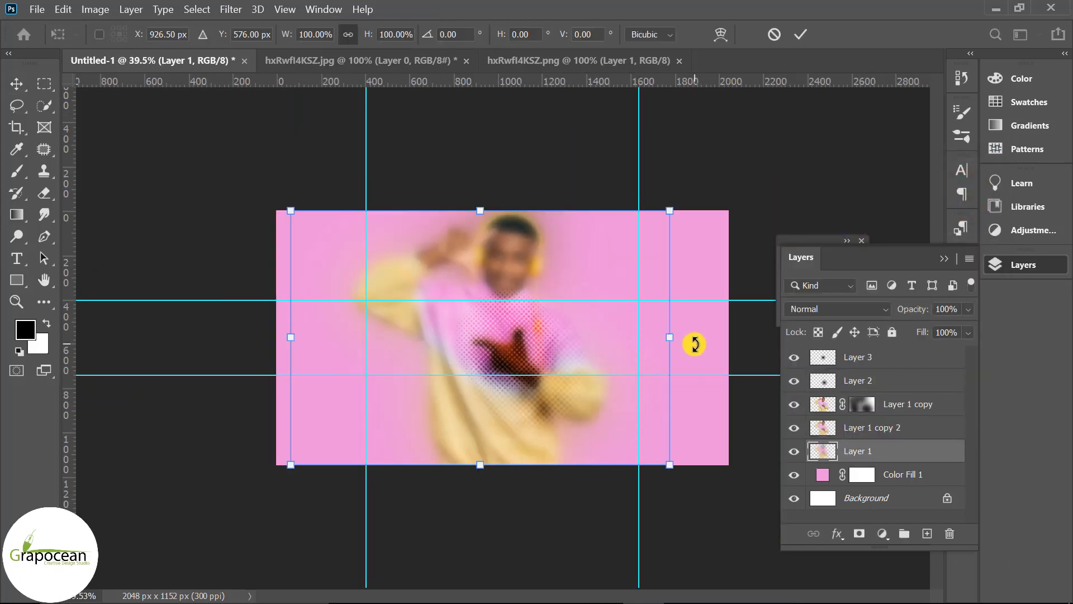
drag(811, 349, 790, 347)
drag(582, 412, 534, 361)
drag(184, 299, 102, 296)
click(803, 40)
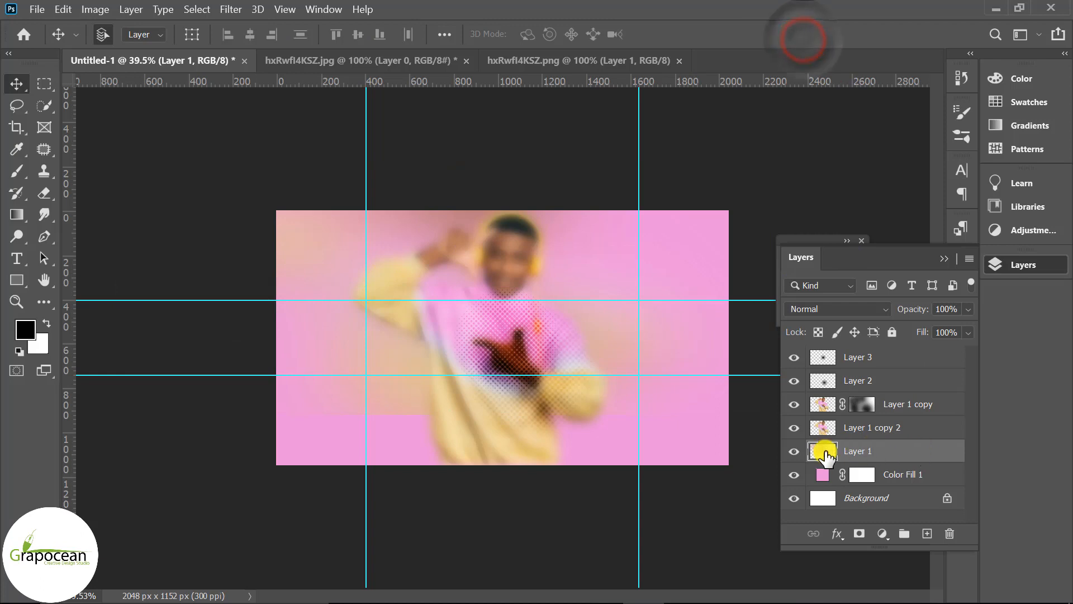
Flip Layer 1 horizontally with Free Transform and reposition it behind the man
click(801, 452)
click(801, 452)
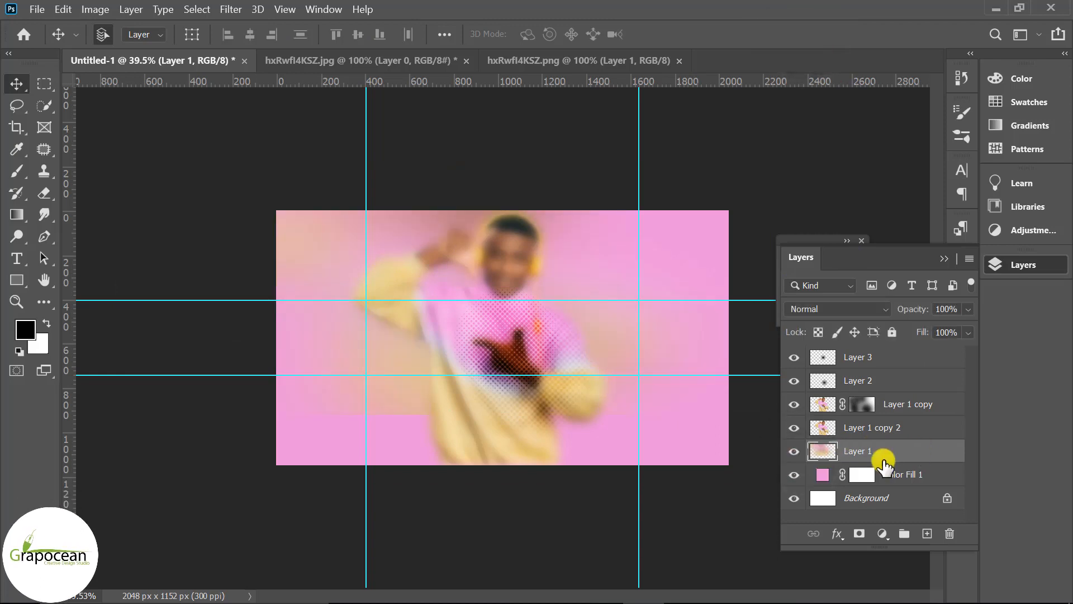
key(ctrl+t)
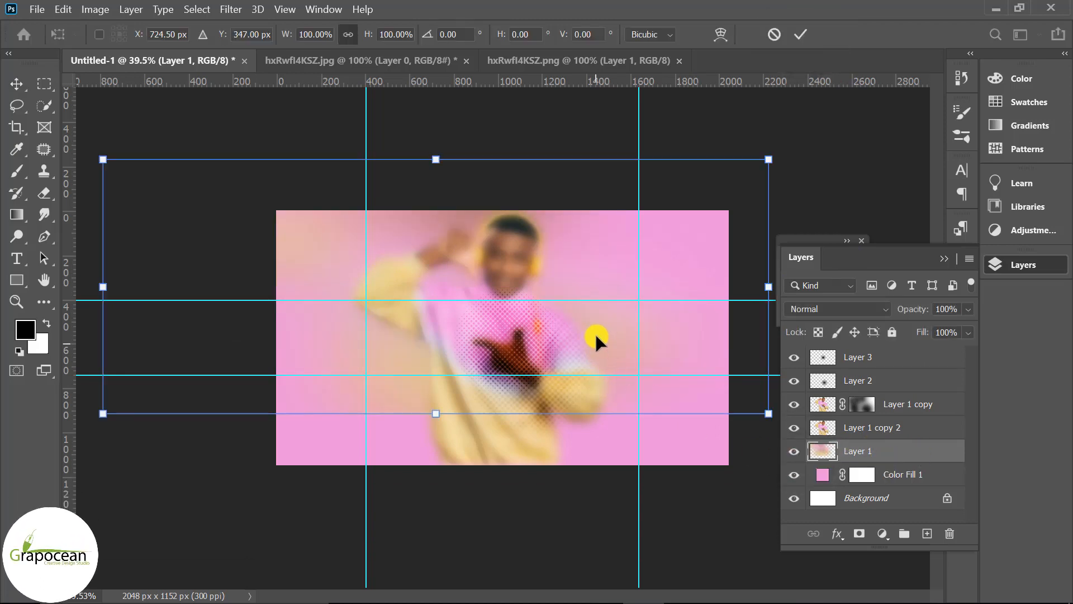
drag(598, 331, 612, 353)
right_click(612, 354)
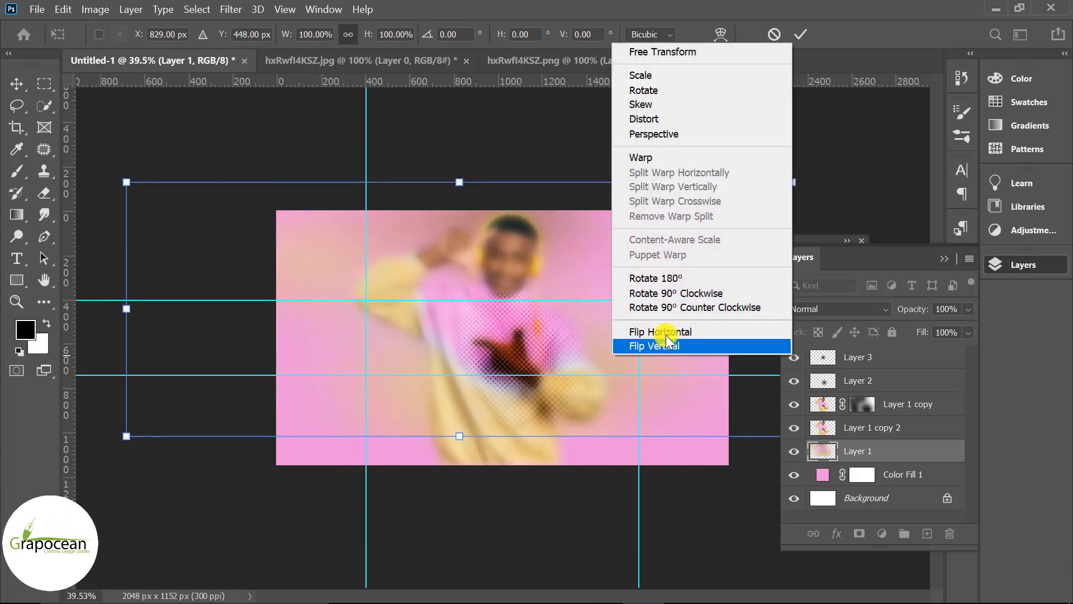
click(671, 331)
drag(601, 257, 640, 293)
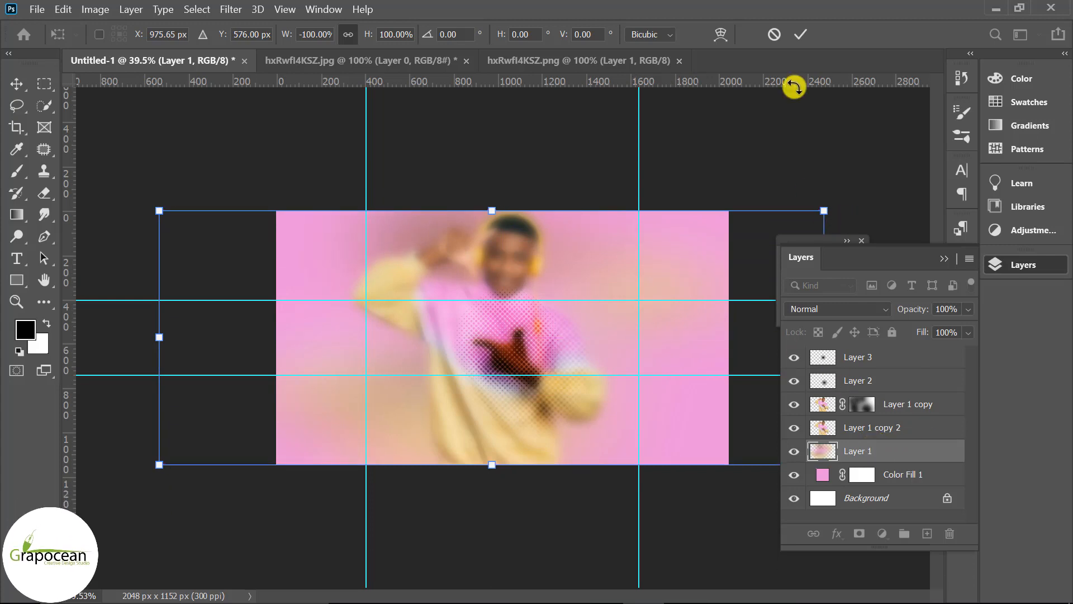
click(802, 35)
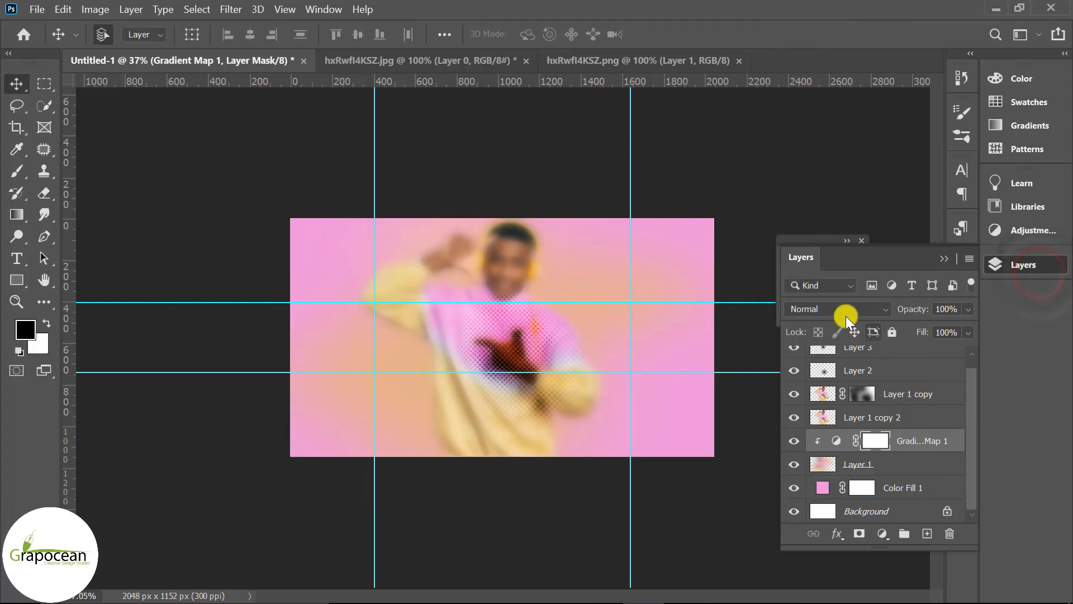
Set the Gradient Map 1 adjustment layer's blend mode to Divide
click(839, 307)
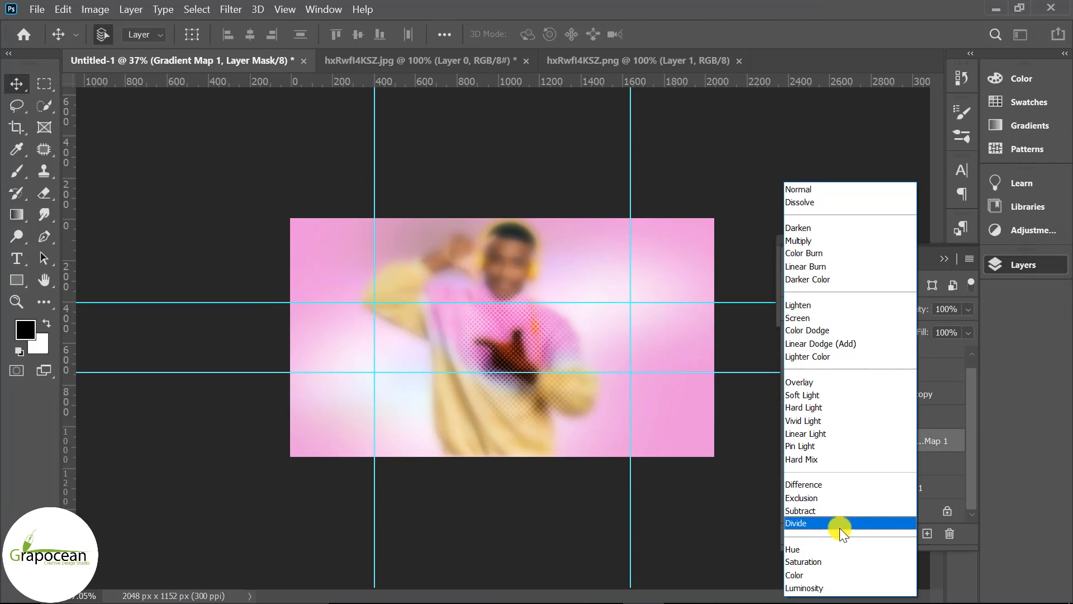
click(836, 528)
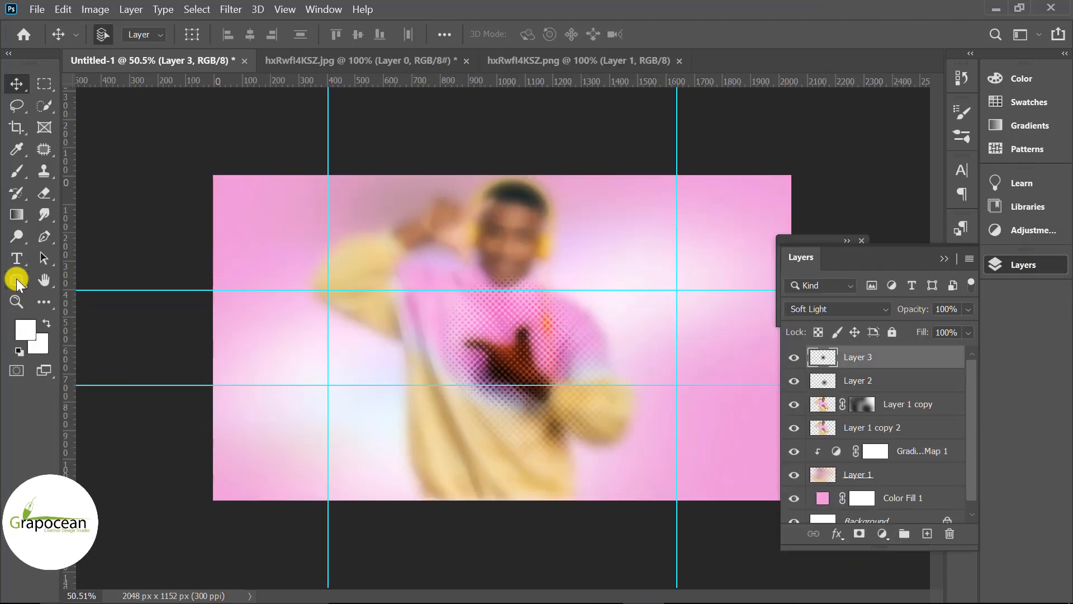
Draw a tall rounded rectangle about 172 × 761 px over the man's raised arm with the Rounded Rectangle Tool
right_click(16, 279)
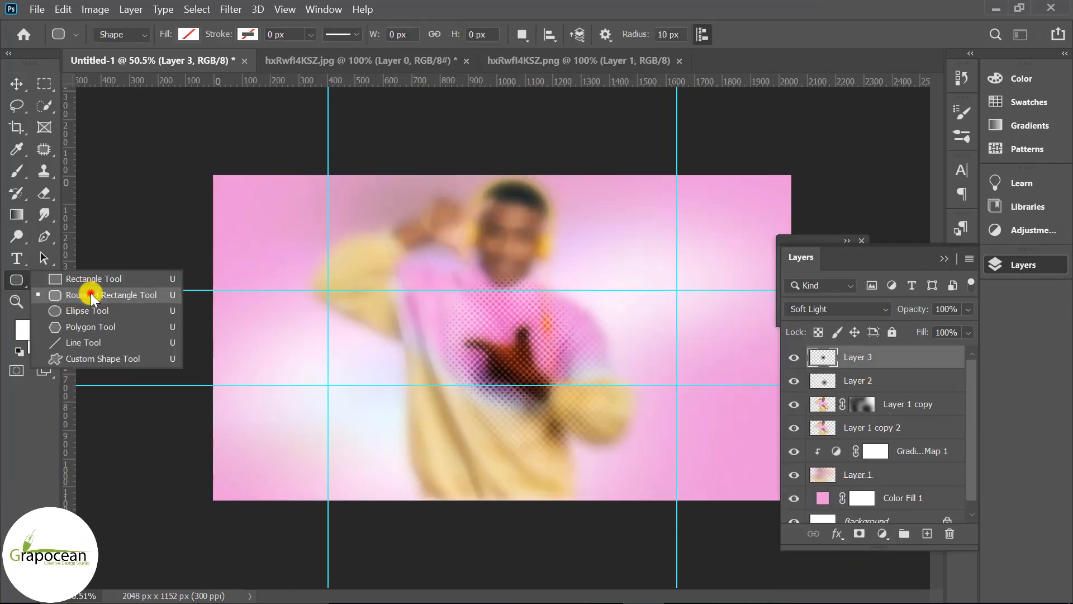
click(92, 296)
drag(423, 151, 470, 364)
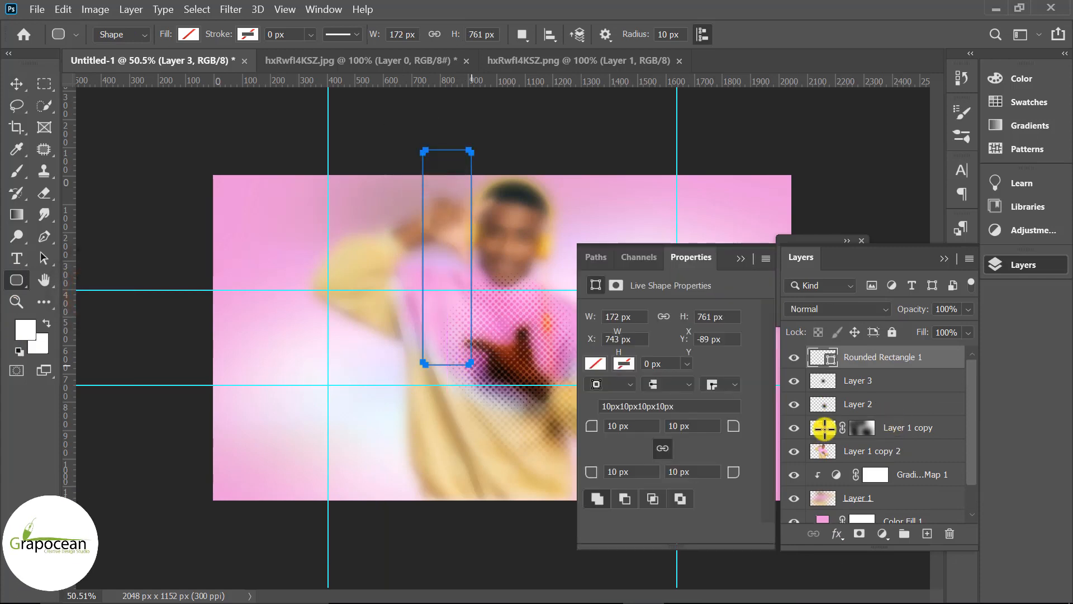
click(741, 260)
Fill the rounded rectangle white and set its layer opacity to 29%
click(189, 34)
click(82, 124)
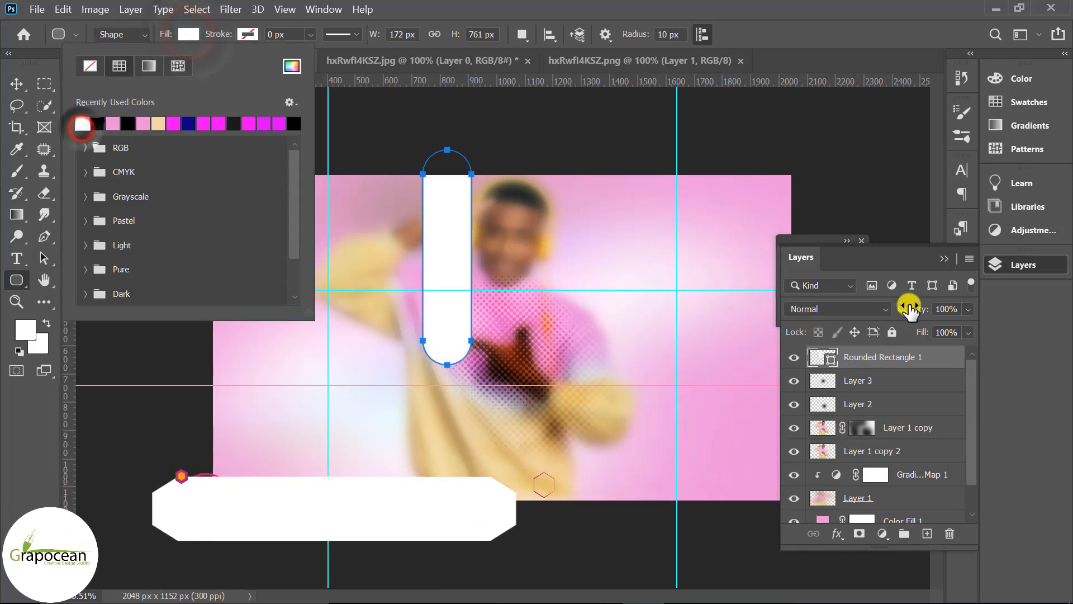
click(968, 309)
drag(970, 327, 912, 328)
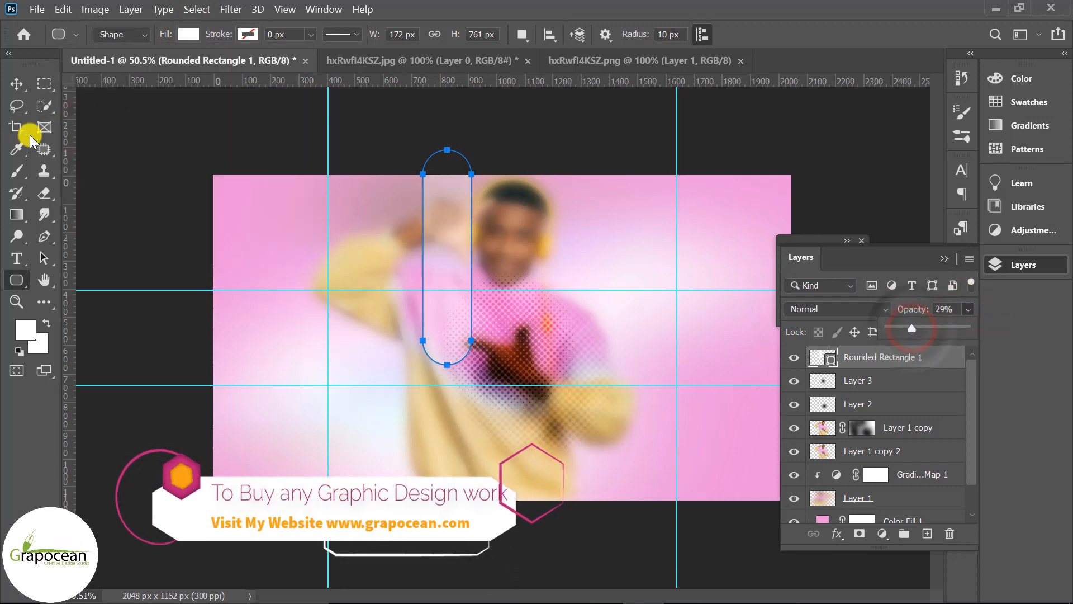
Move the rounded rectangle to the right of the man's head and rotate it 30°
click(16, 83)
drag(451, 254, 581, 240)
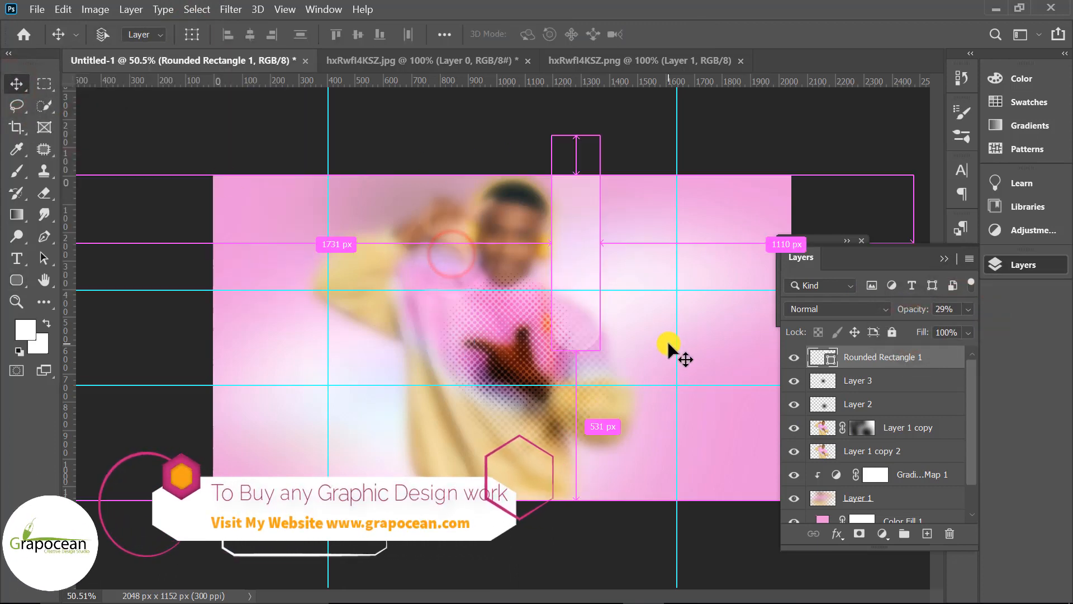
key(ctrl+t)
drag(648, 386, 549, 411)
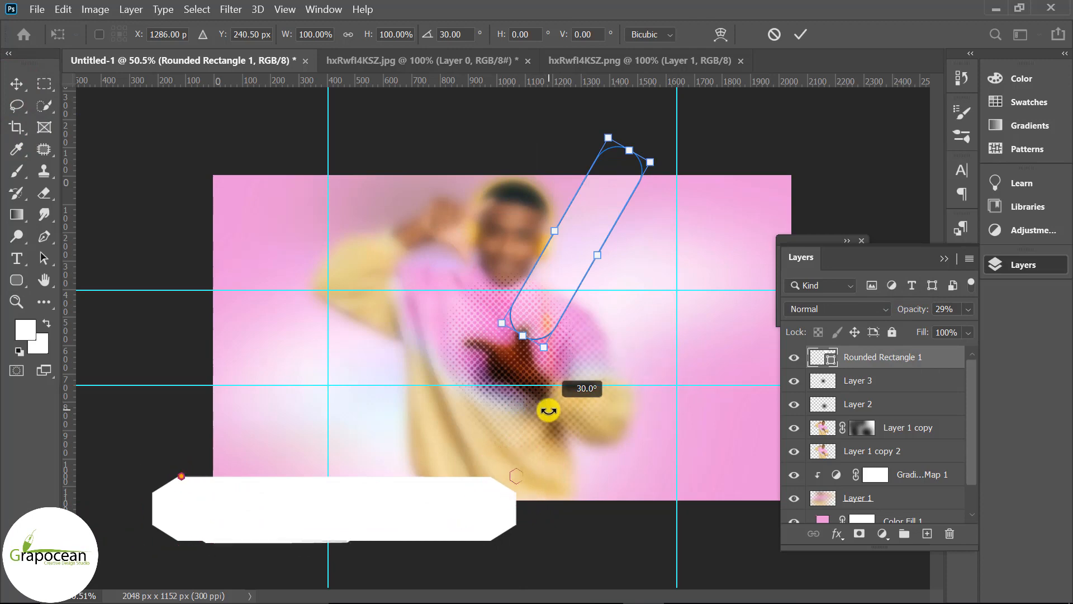
click(800, 34)
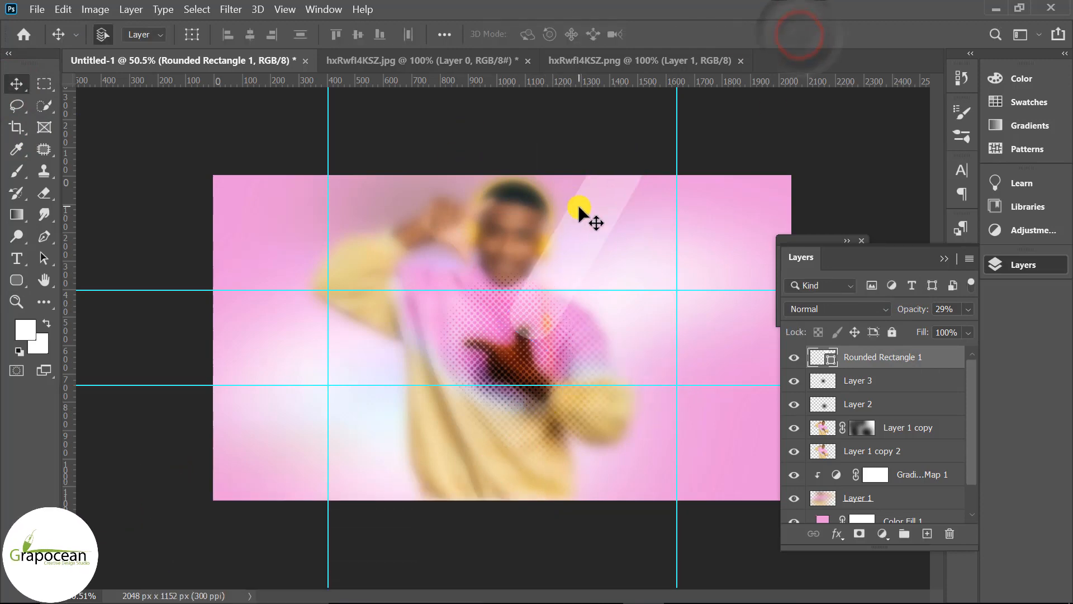
Nudge the rotated rectangle slightly and scale it down to 81.11%
scroll(578, 208, down, 2)
drag(549, 278, 564, 297)
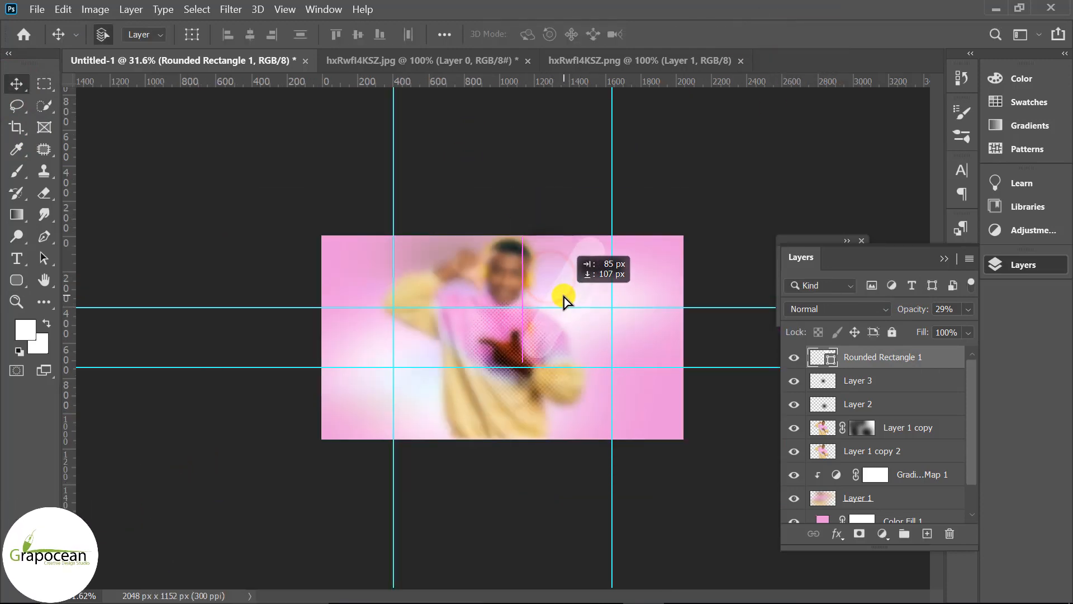
key(ctrl+t)
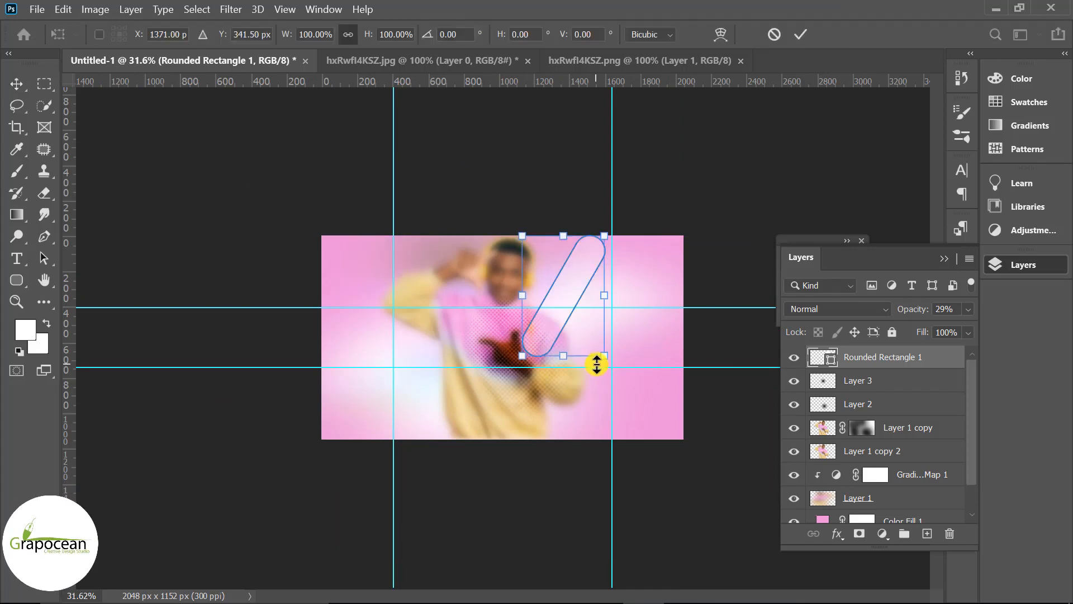
drag(605, 356, 598, 348)
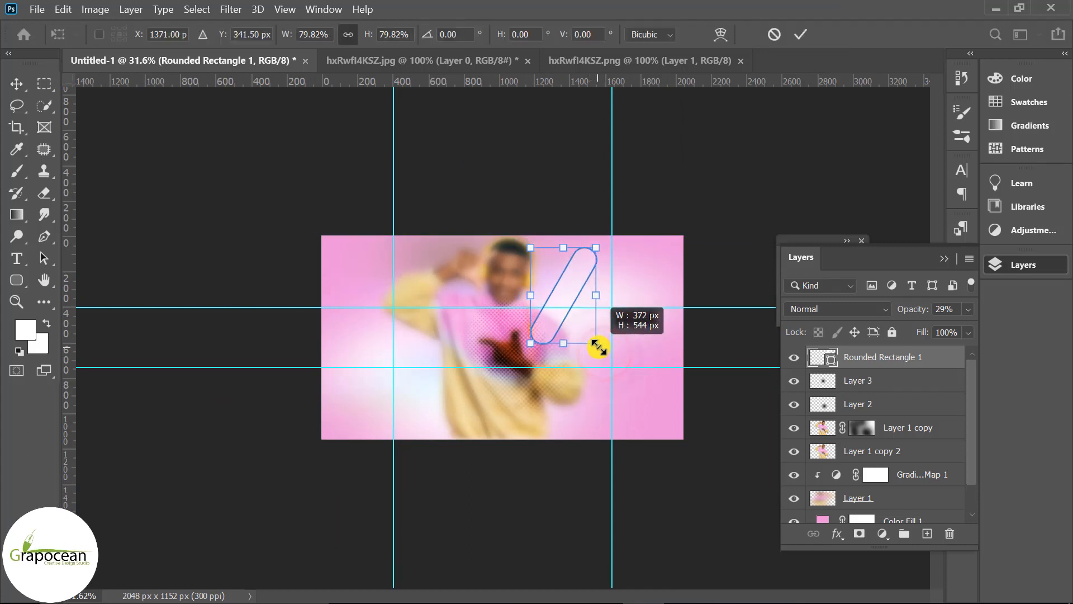
click(801, 34)
Duplicate the rounded rectangle and drag a further copy down toward the man's hand
drag(941, 363, 928, 532)
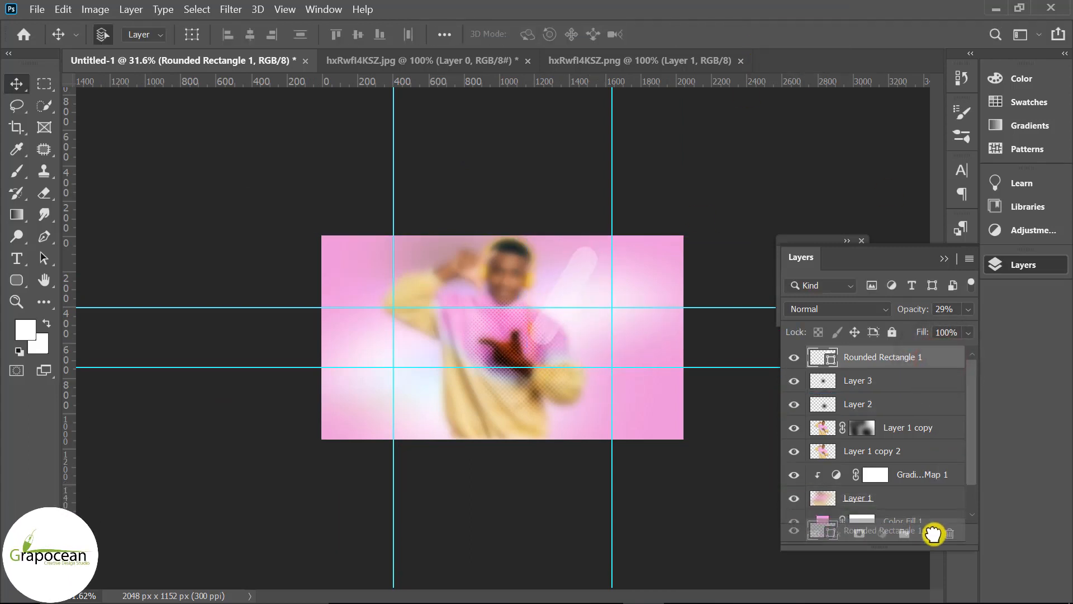
drag(562, 289, 504, 310)
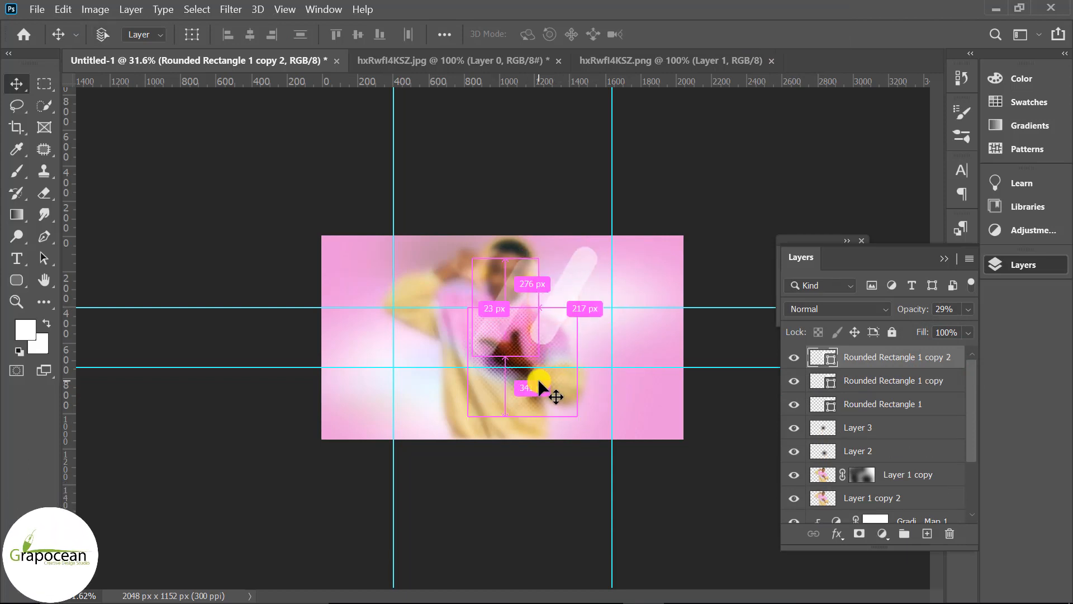
Resize and reposition the new rectangle copy so it sits beside the first one like a checkmark
key(ctrl+t)
drag(515, 360, 510, 342)
mouse_move(508, 294)
mouse_down()
mouse_move(522, 315)
mouse_move(520, 307)
mouse_up()
click(800, 34)
Change the fill of the lower rectangle copy to a pink swatch
scroll(576, 432, up, 4)
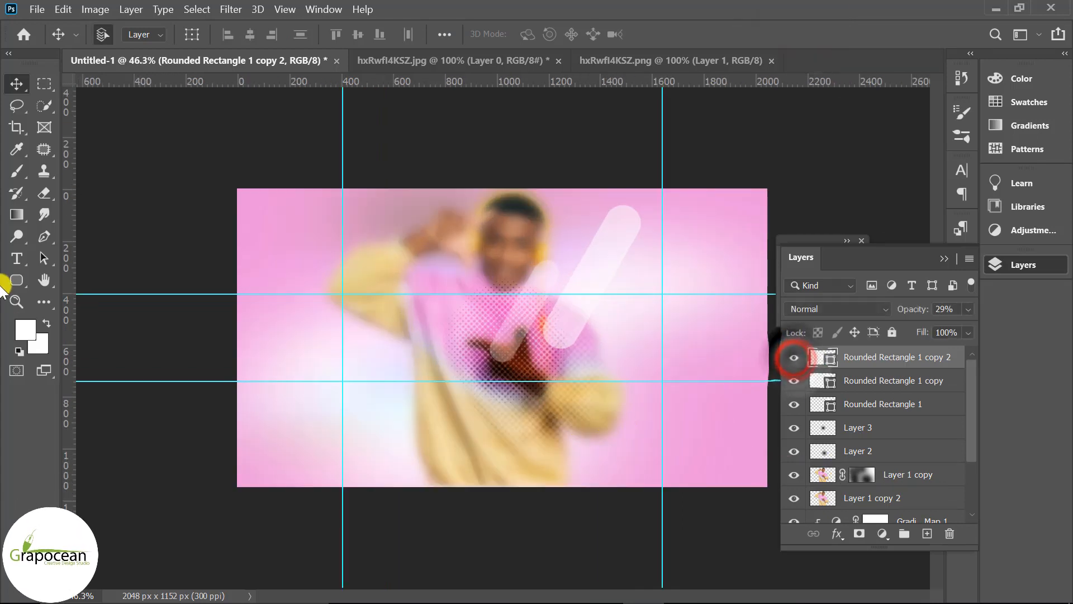
click(16, 280)
click(189, 34)
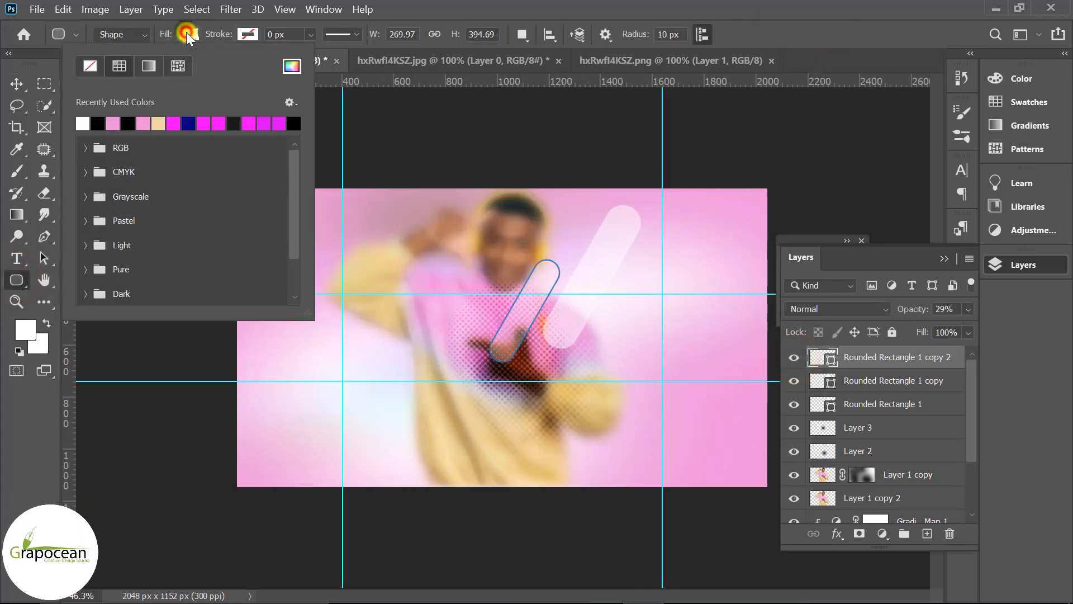
click(161, 118)
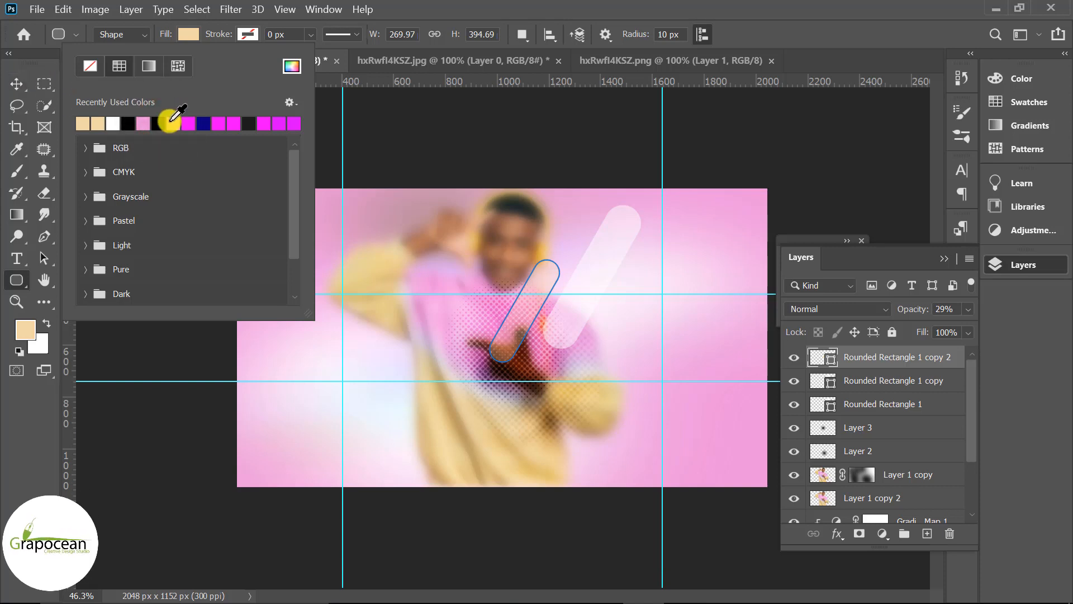
click(172, 121)
click(17, 82)
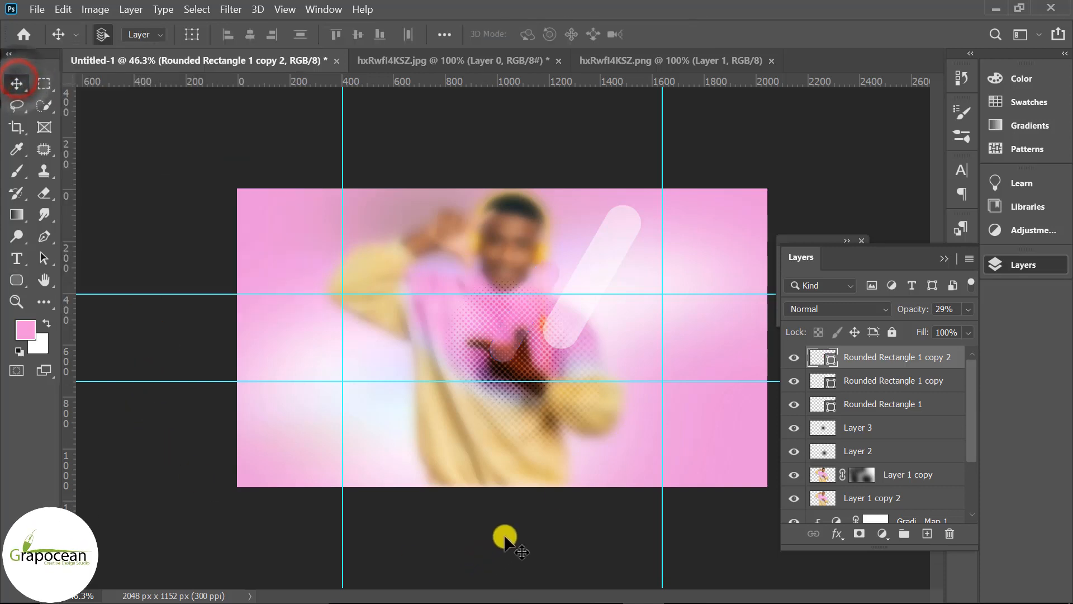
Select Rounded Rectangle 1 copy and lower its opacity to 1%
scroll(558, 488, up, 2)
click(634, 246)
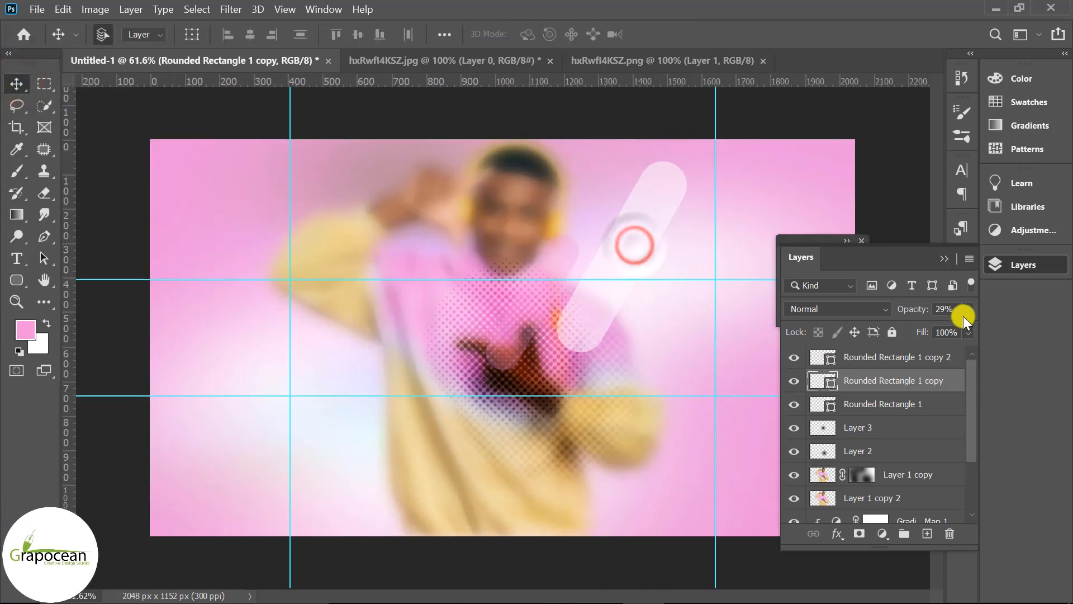
mouse_move(907, 330)
mouse_down()
mouse_move(881, 330)
mouse_move(890, 330)
mouse_up()
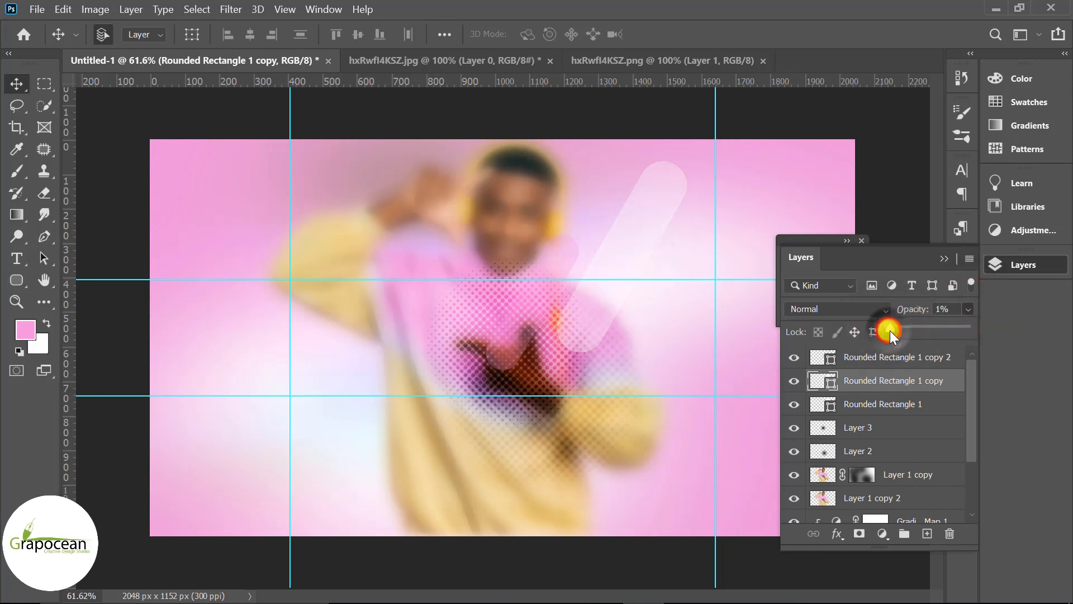
Select Rounded Rectangle 1 copy 2 and set its opacity to about 38%
scroll(630, 418, down, 7)
scroll(621, 415, up, 8)
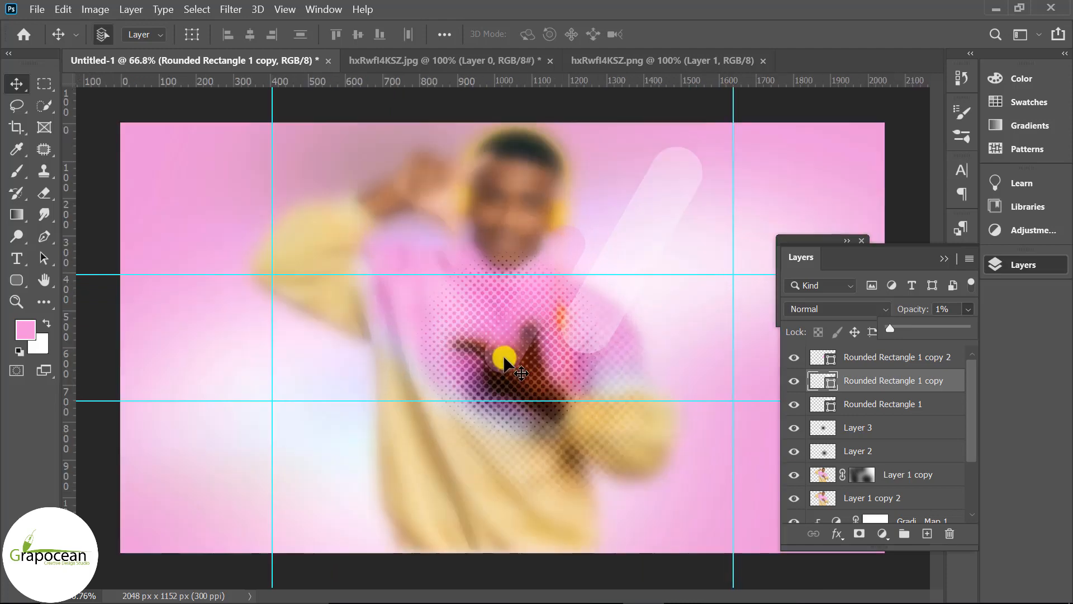
click(504, 358)
click(968, 308)
drag(918, 324, 919, 324)
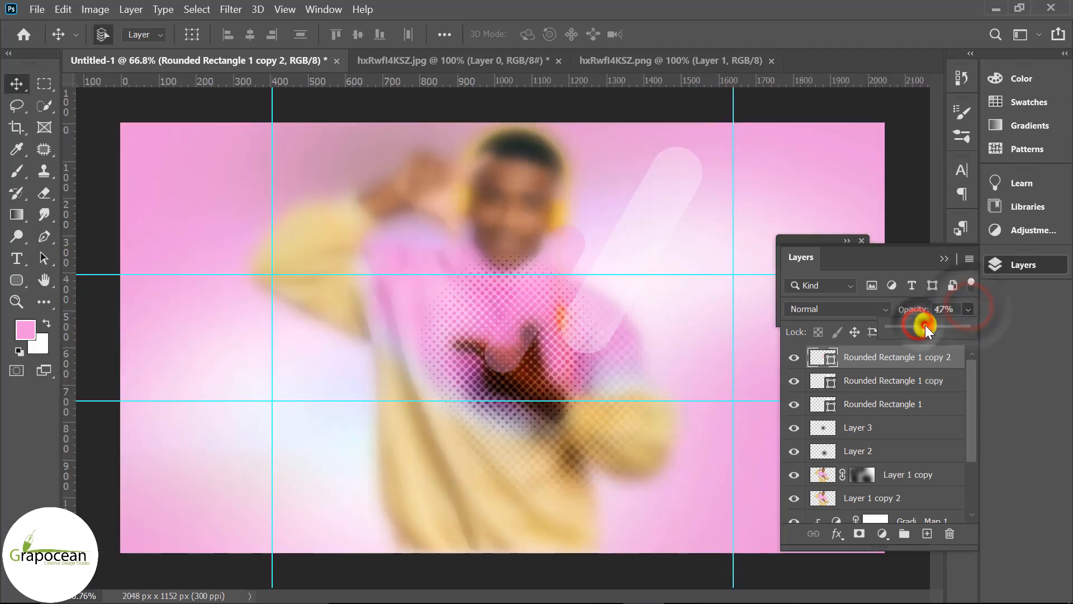
Add a new layer and draw a small circle about 78 px wide near the man's hand with the Ellipse Tool
scroll(572, 467, down, 2)
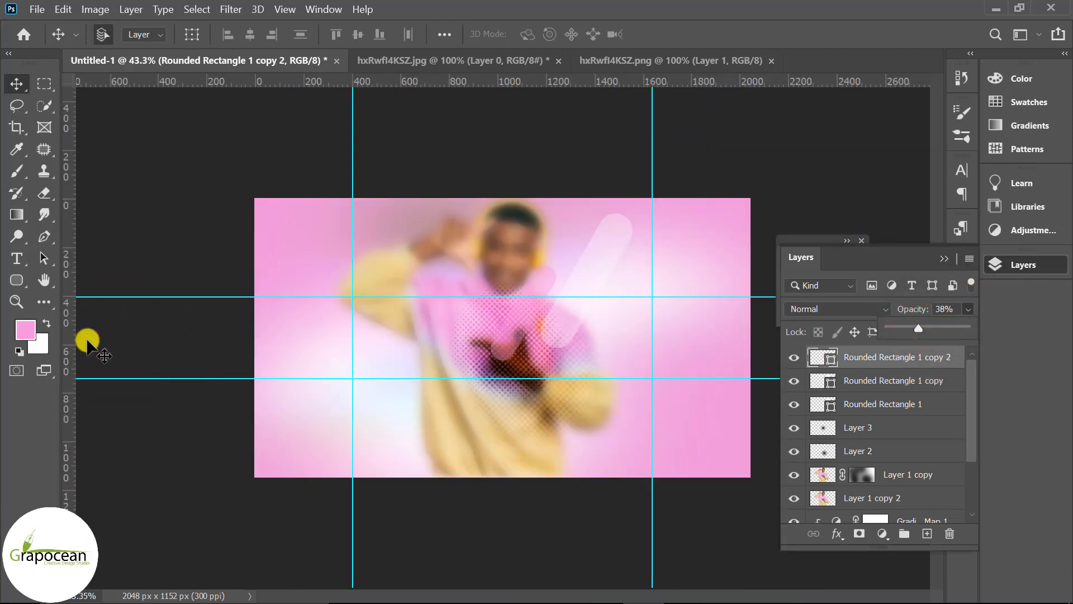
click(18, 281)
click(75, 313)
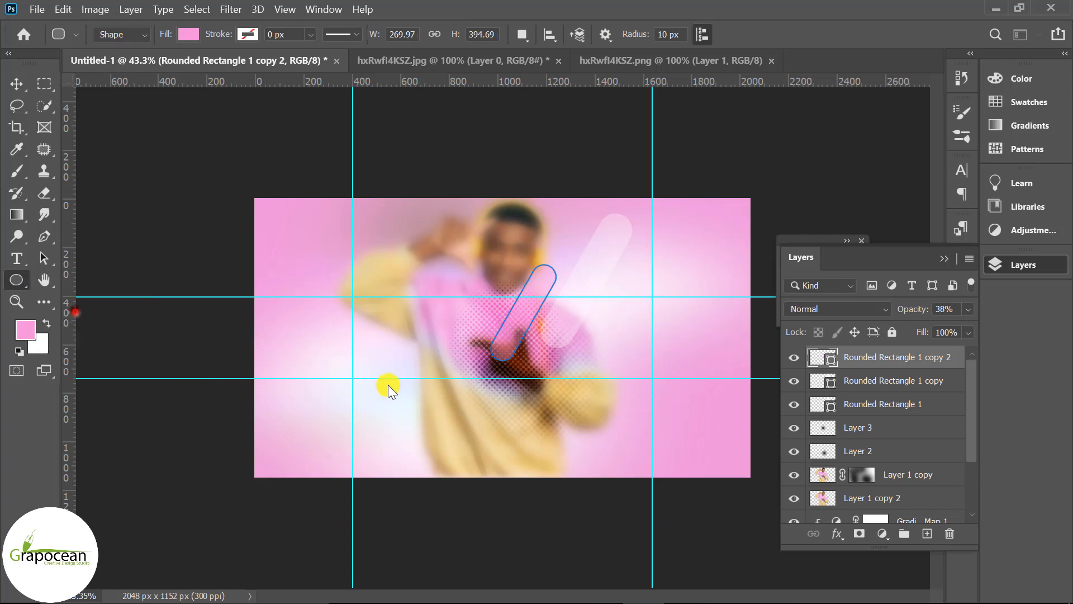
click(926, 533)
scroll(503, 337, up, 2)
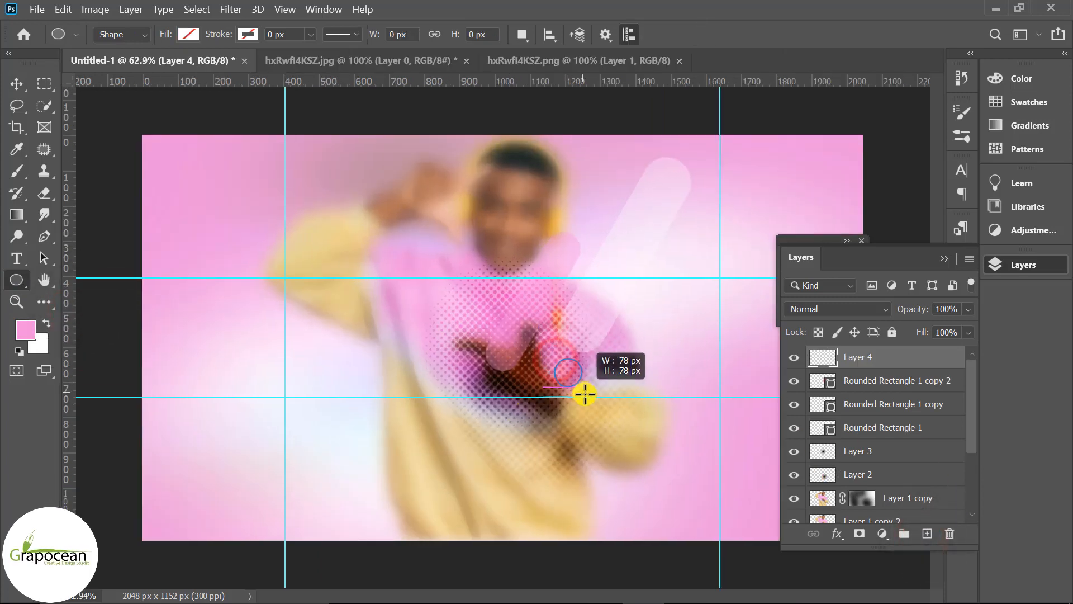
drag(584, 394, 581, 396)
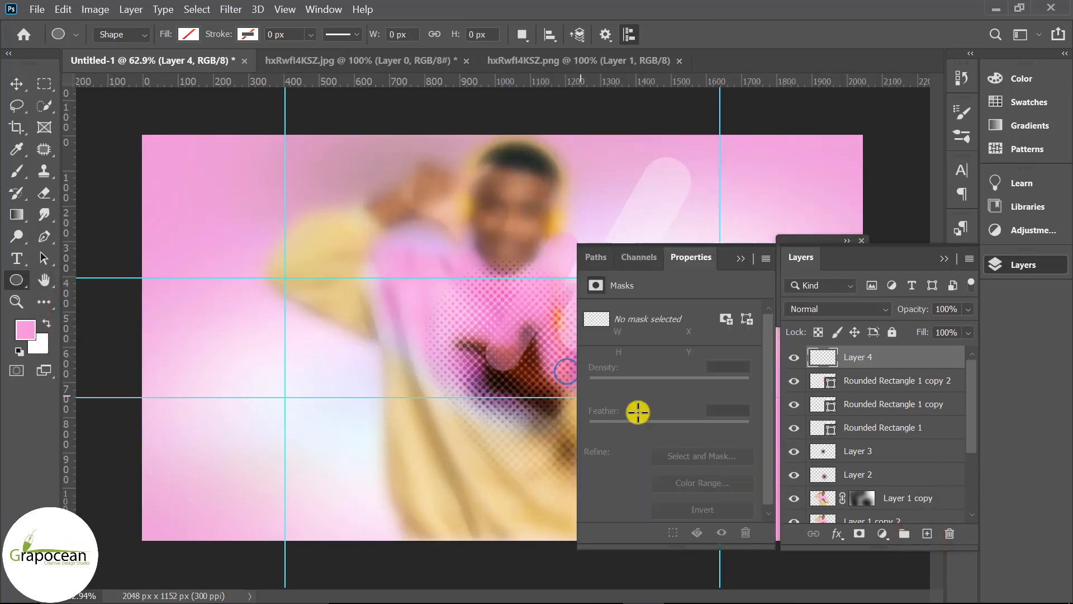
Set the small circle's stroke to white with a width of 1.96 px
click(737, 259)
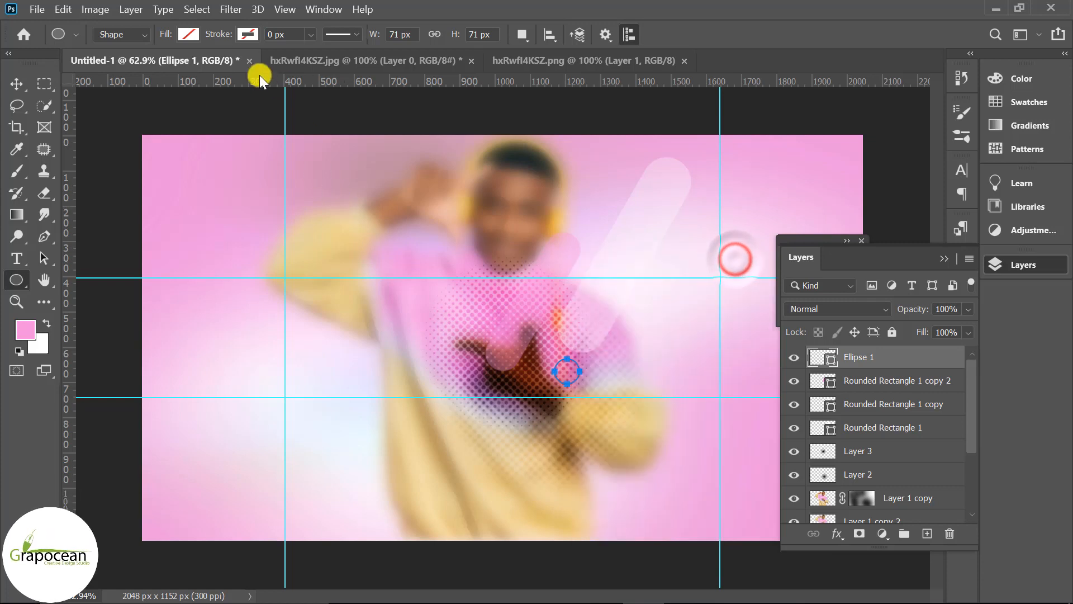
click(247, 34)
click(199, 123)
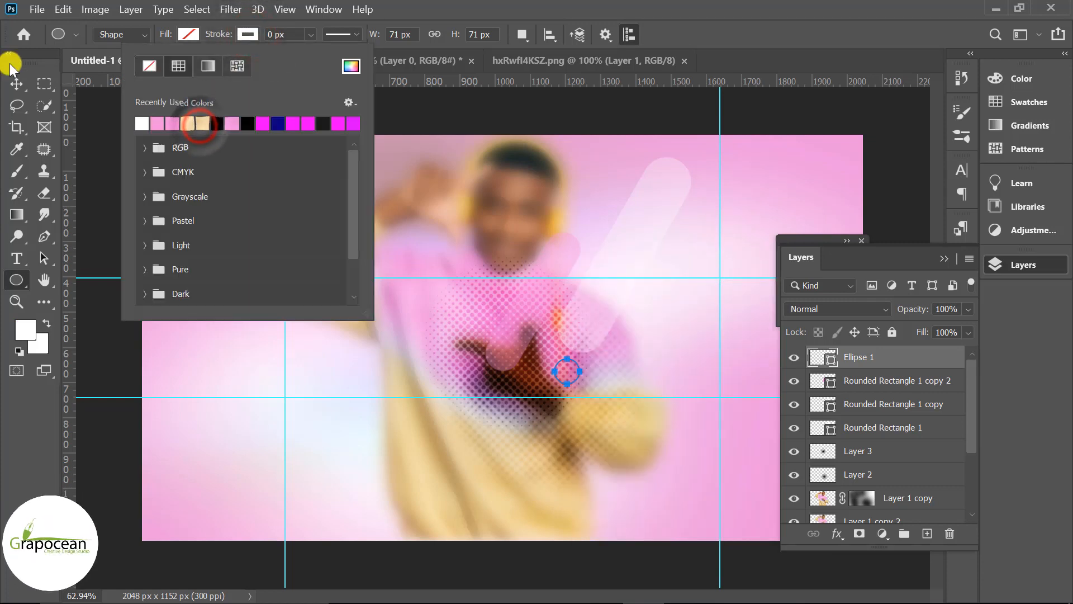
click(17, 84)
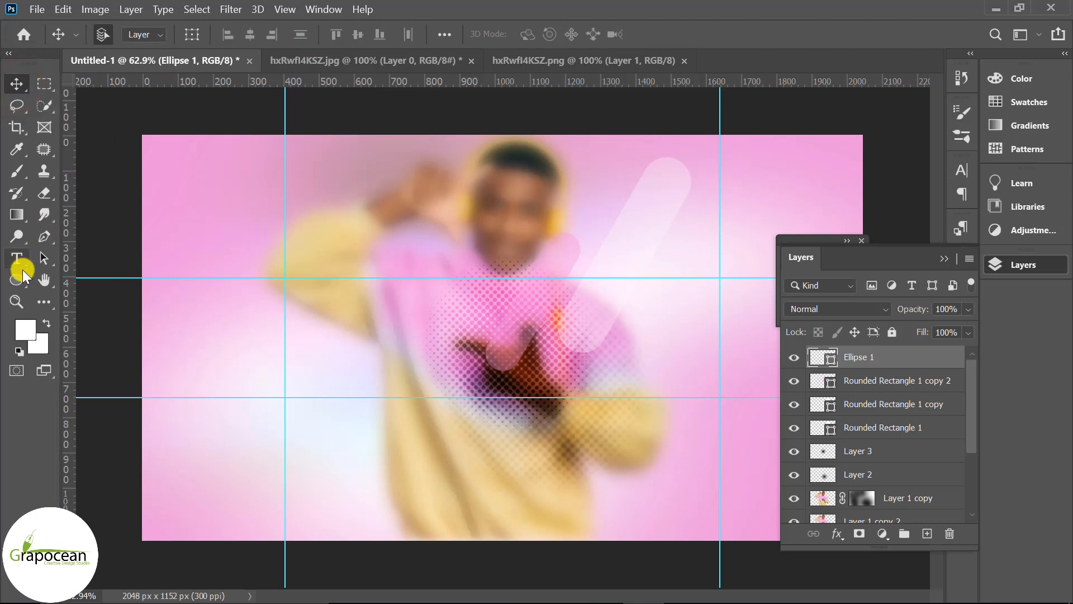
click(17, 278)
click(310, 34)
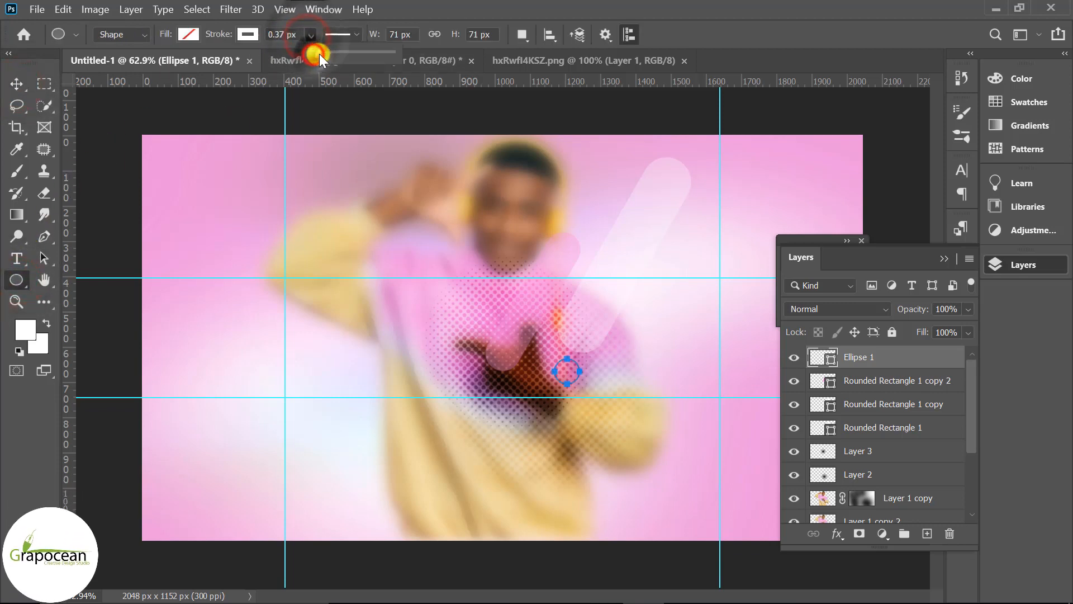
drag(320, 54, 326, 56)
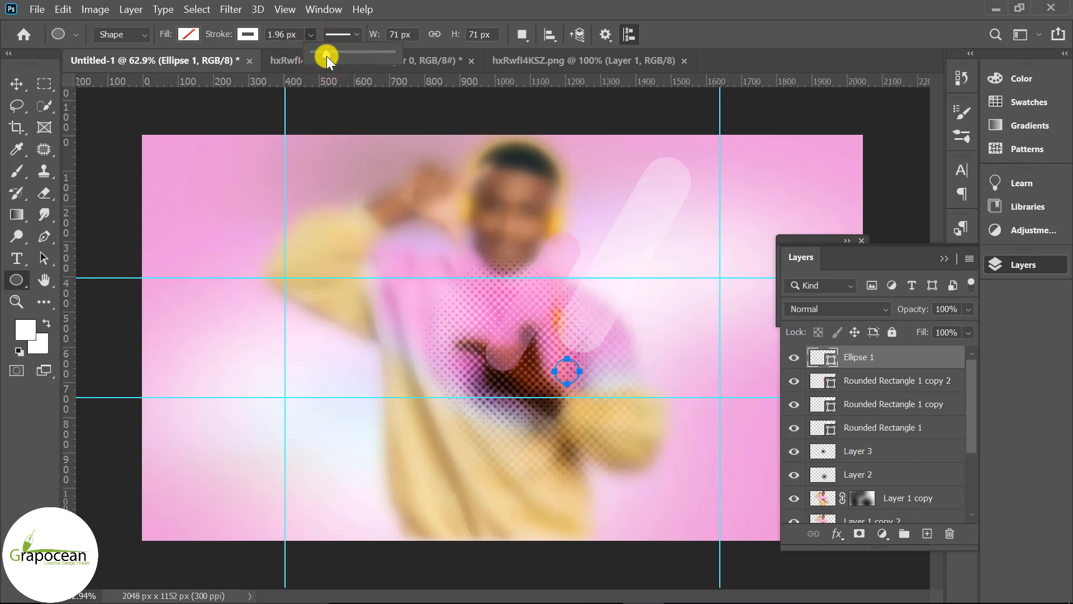
Add a new layer and draw a second circle about 95 px wide beside the man's hand, filled with the pink swatch
click(16, 84)
key(ctrl+minus)
key(ctrl+minus)
key(ctrl+plus)
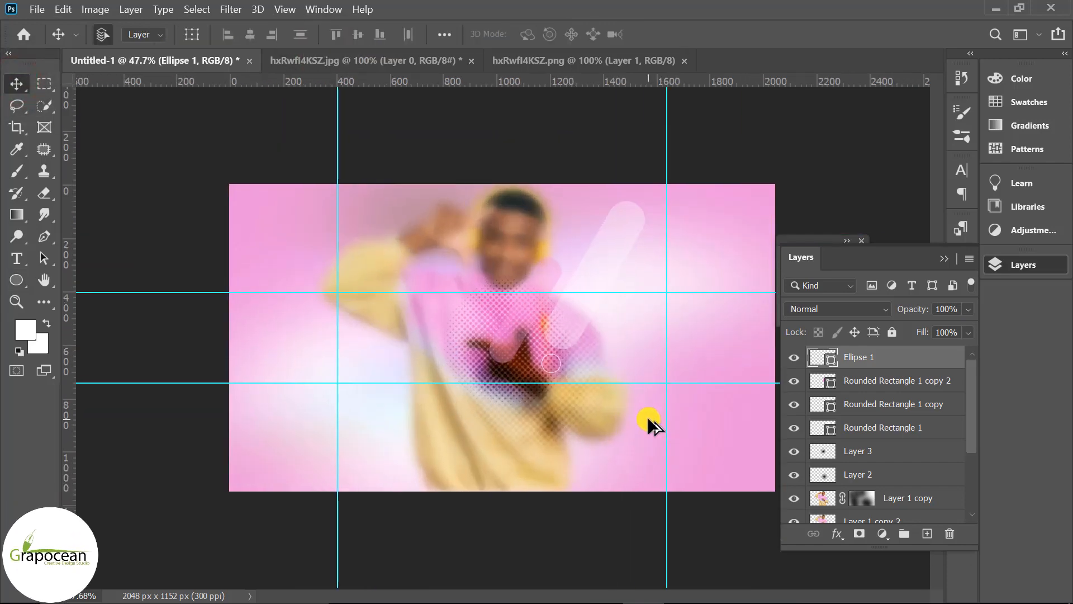
key(ctrl+plus)
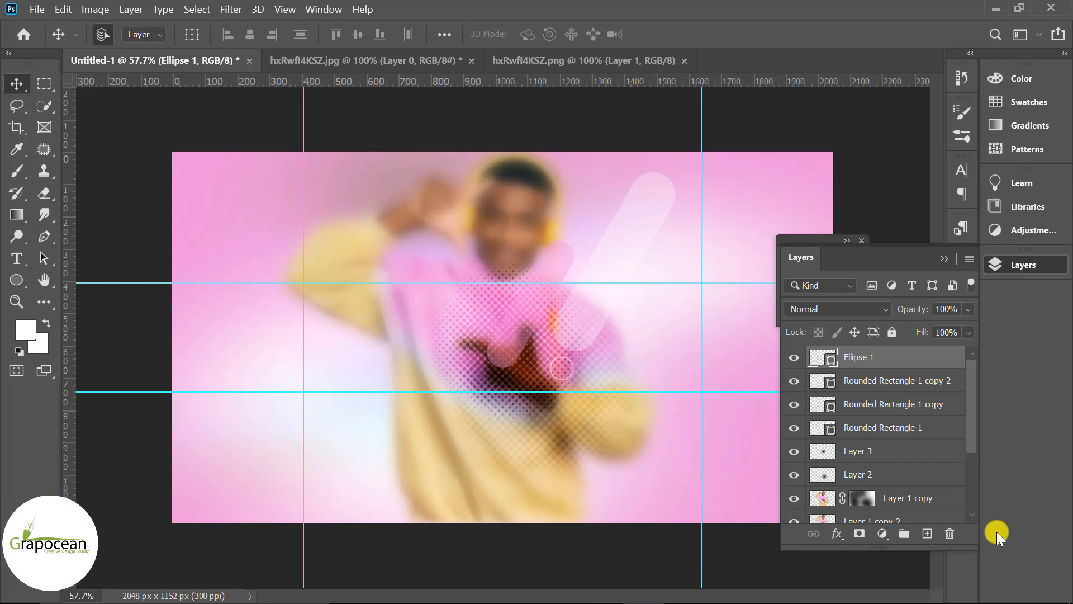
click(927, 533)
right_click(26, 276)
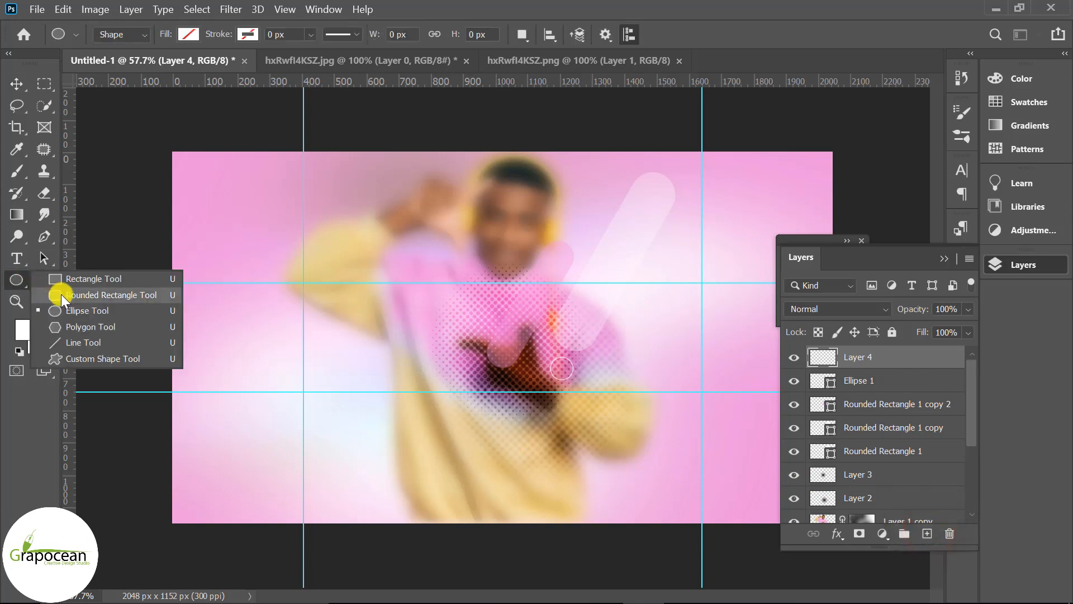
click(72, 305)
drag(558, 353, 590, 398)
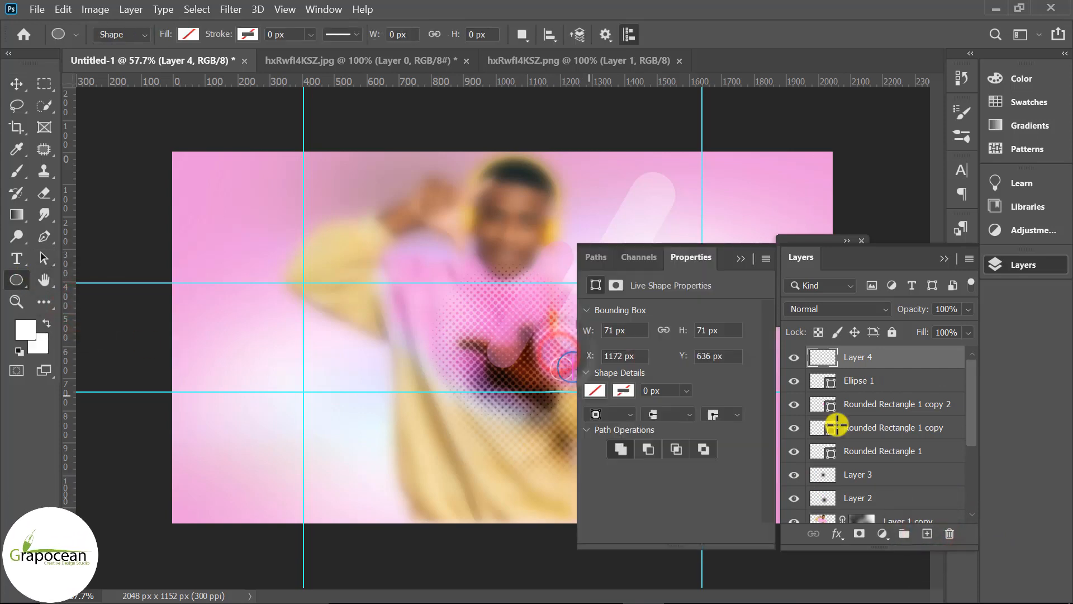
click(741, 259)
click(248, 34)
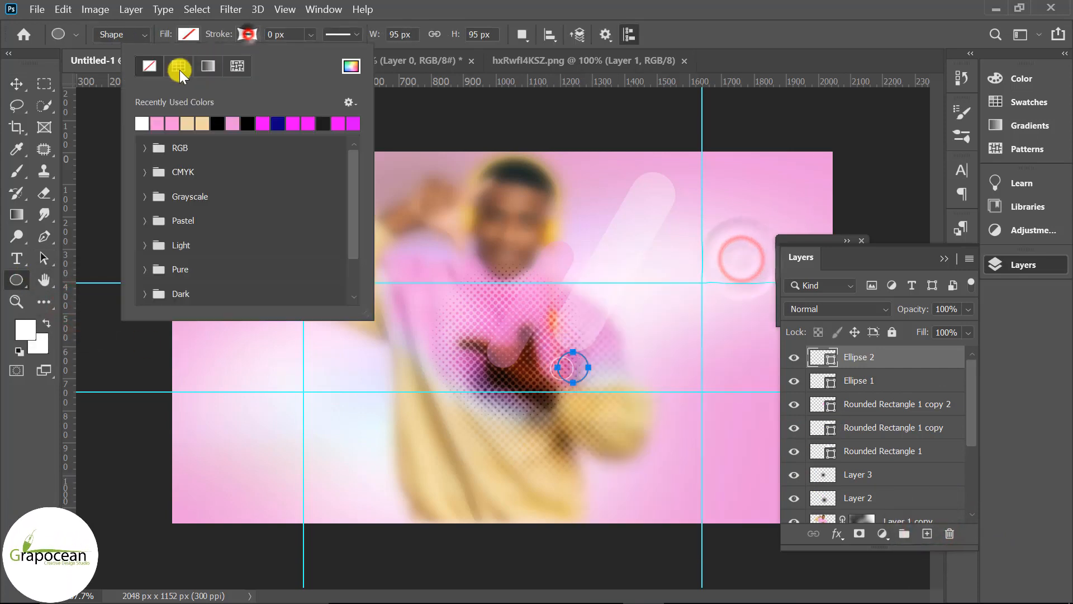
click(170, 41)
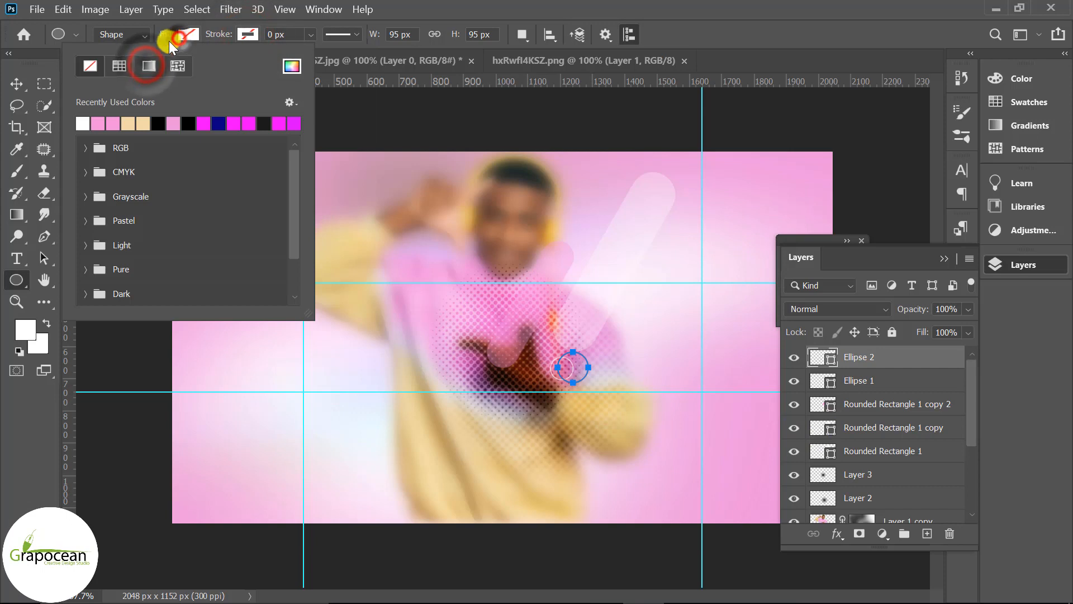
click(114, 123)
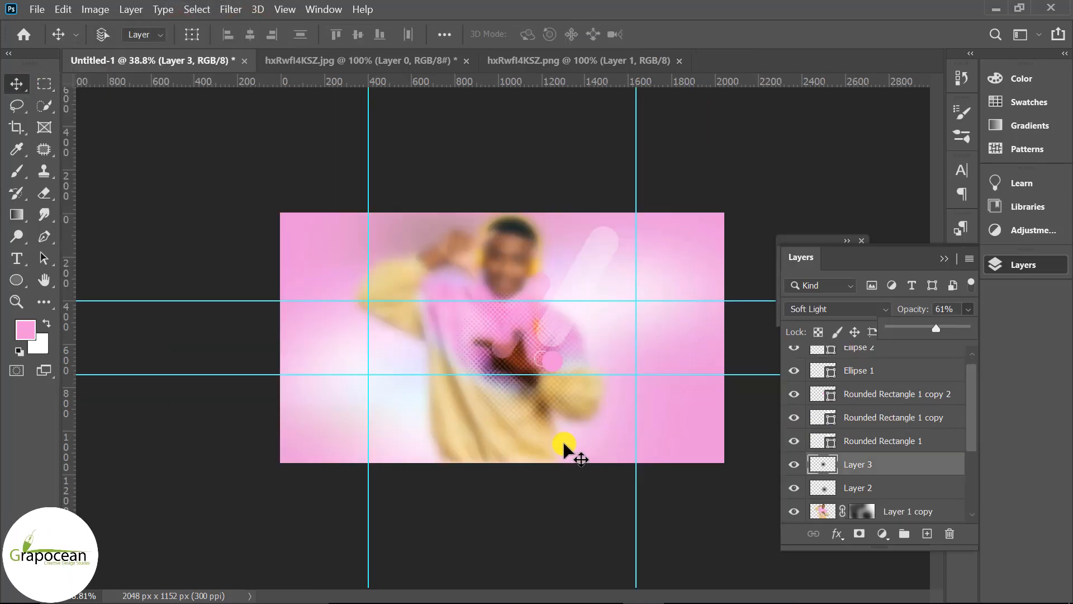
Add a new layer above Ellipse 2 and draw a pink-filled circle about 244 px wide over the man's chest
key(ctrl+plus)
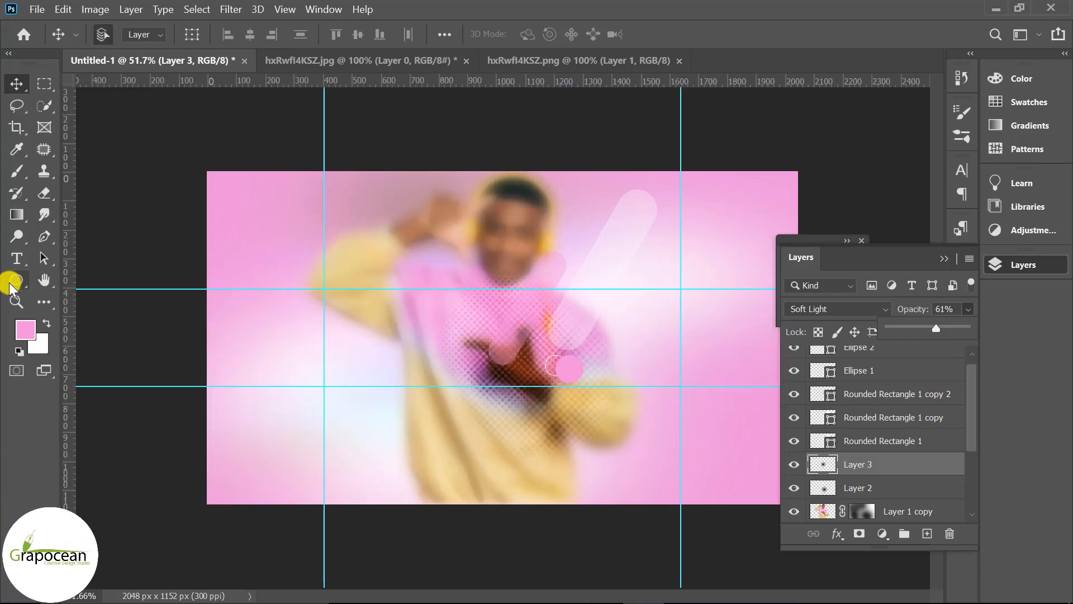
drag(10, 284, 75, 289)
click(85, 310)
scroll(905, 376, up, 1)
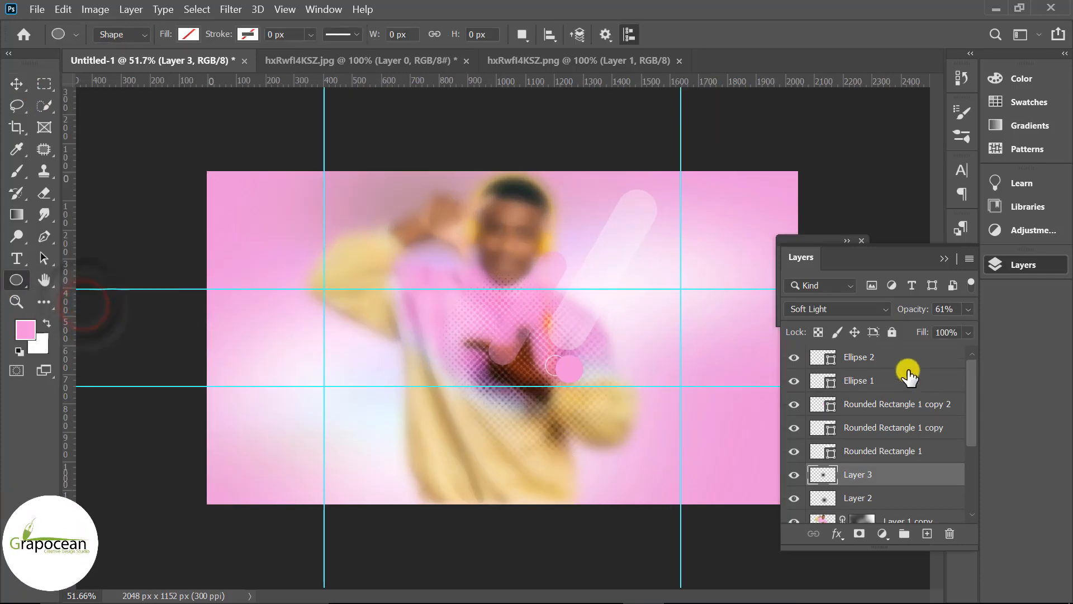
click(907, 356)
click(931, 533)
drag(467, 302, 571, 374)
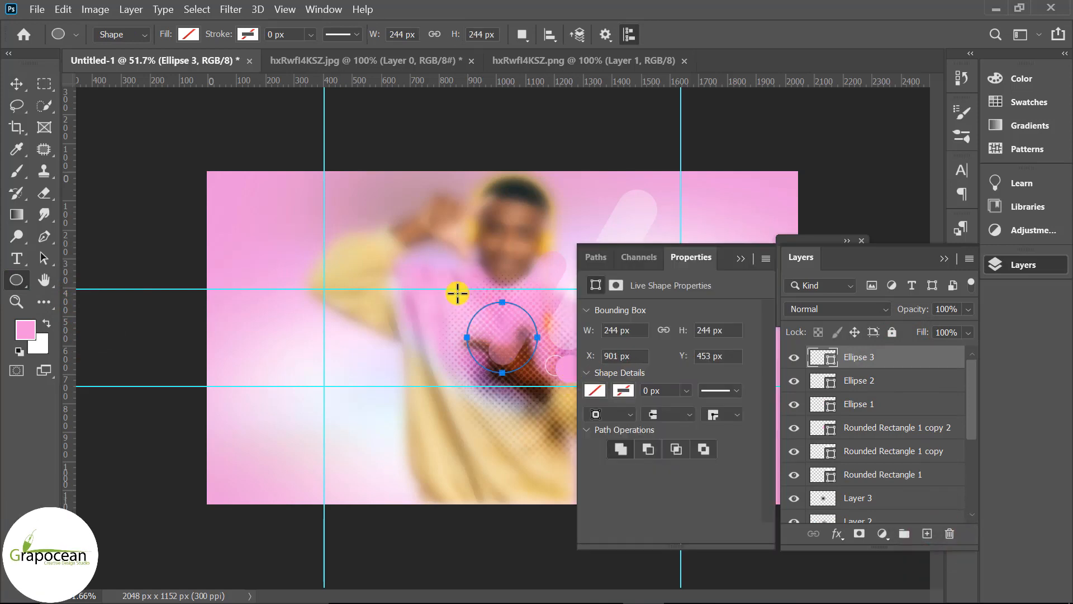
click(188, 34)
click(143, 123)
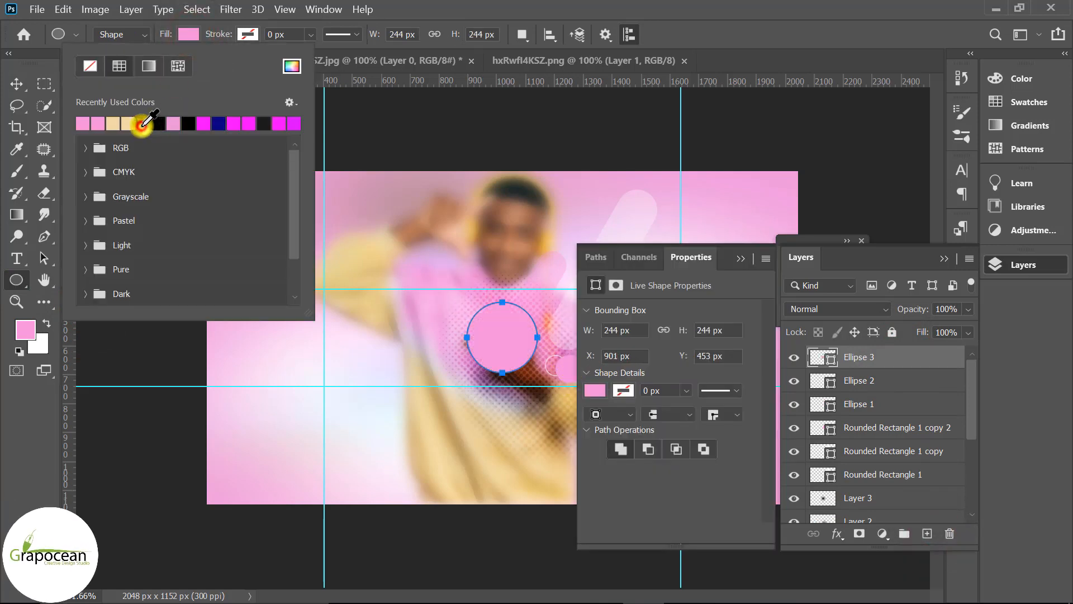
click(11, 83)
click(740, 258)
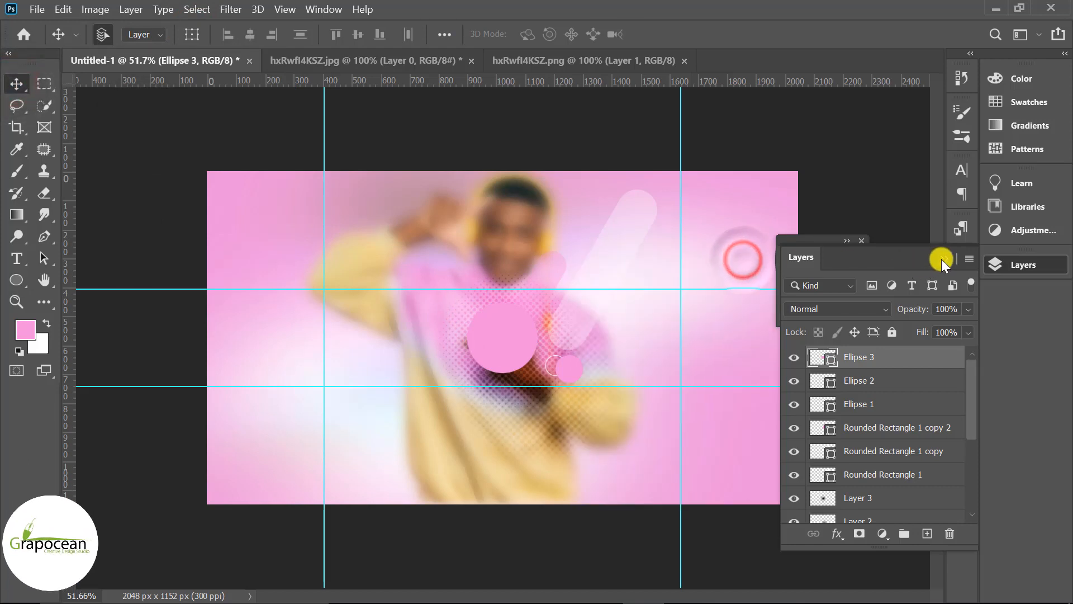
drag(969, 406, 972, 498)
click(908, 511)
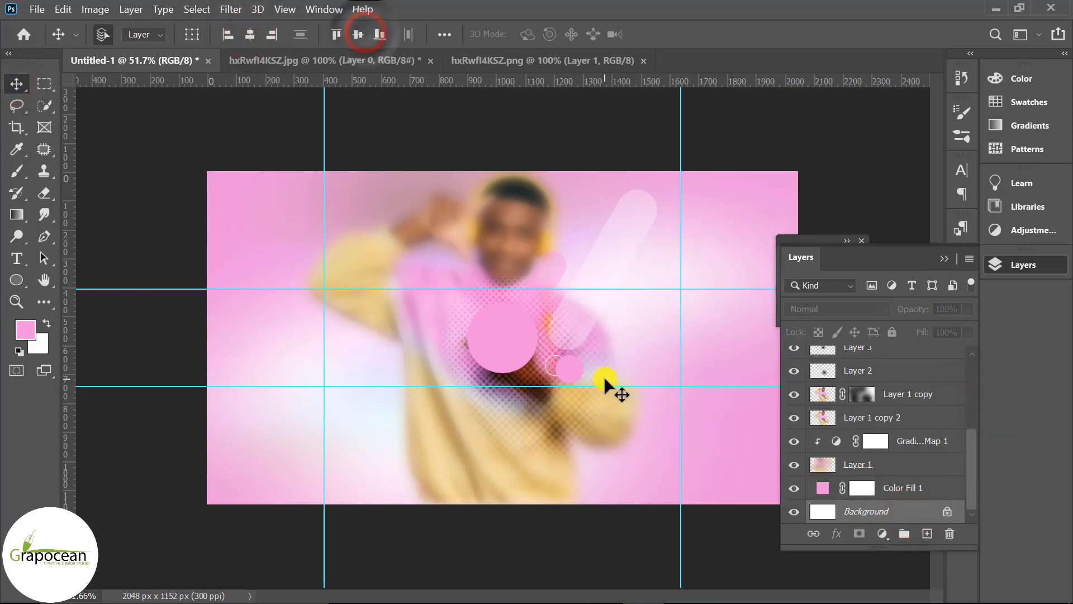
scroll(879, 439, up, 3)
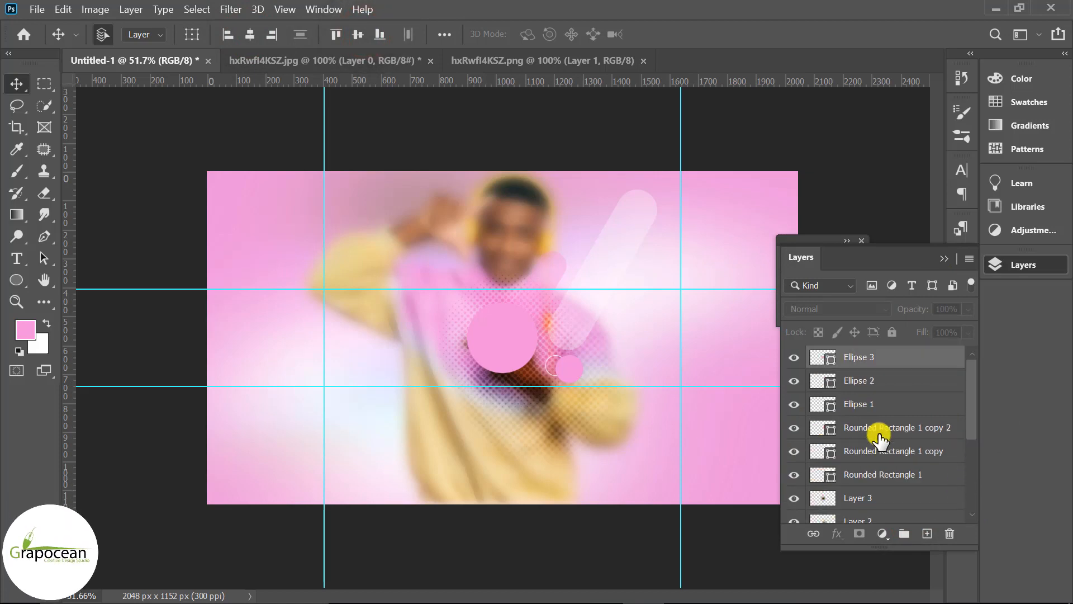
click(794, 357)
click(943, 261)
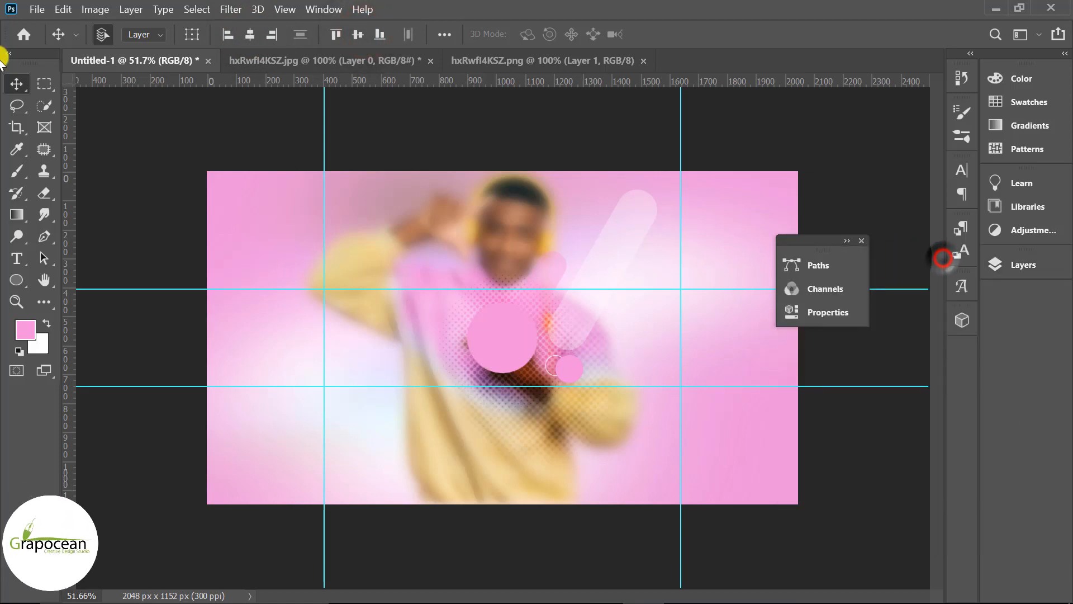
Bring the cut-out portrait from the hxRwfl4KSZ.png document into the banner as a new layer
click(544, 60)
drag(440, 221, 491, 352)
click(1012, 264)
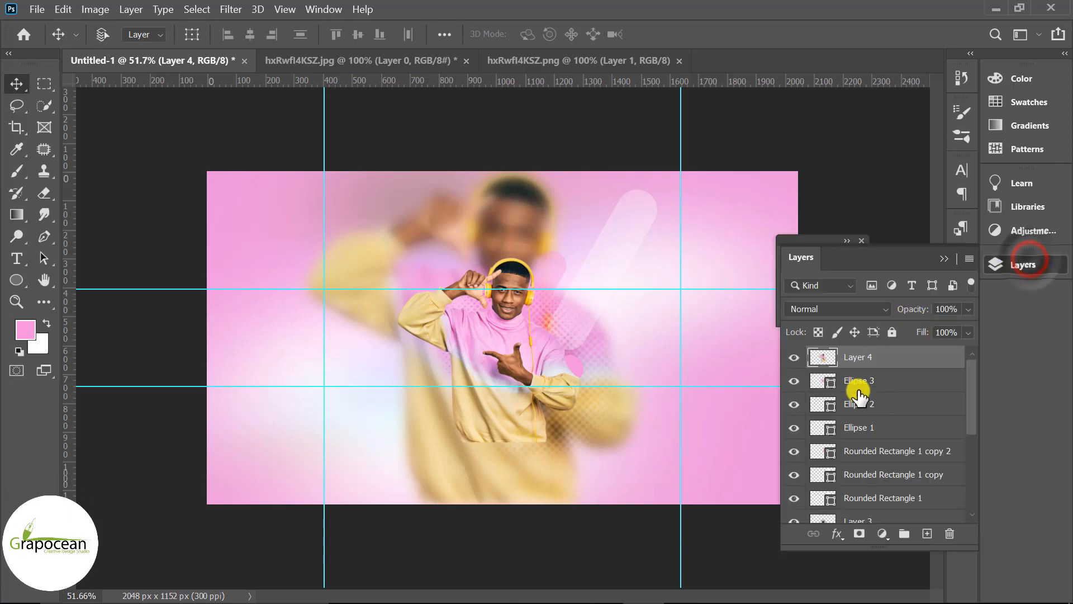
Free-transform the pasted portrait, scaling it down and placing it over the large pink circle
key(ctrl+t)
drag(578, 448, 520, 426)
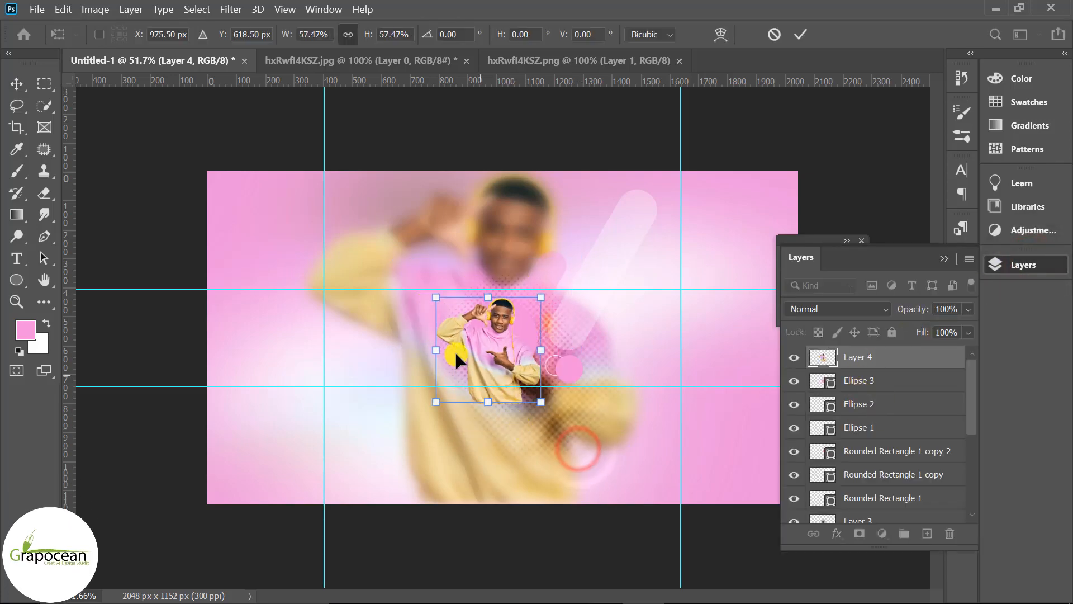
drag(490, 346, 495, 338)
click(803, 39)
Clip the portrait layer to the large circle with a clipping mask
right_click(916, 357)
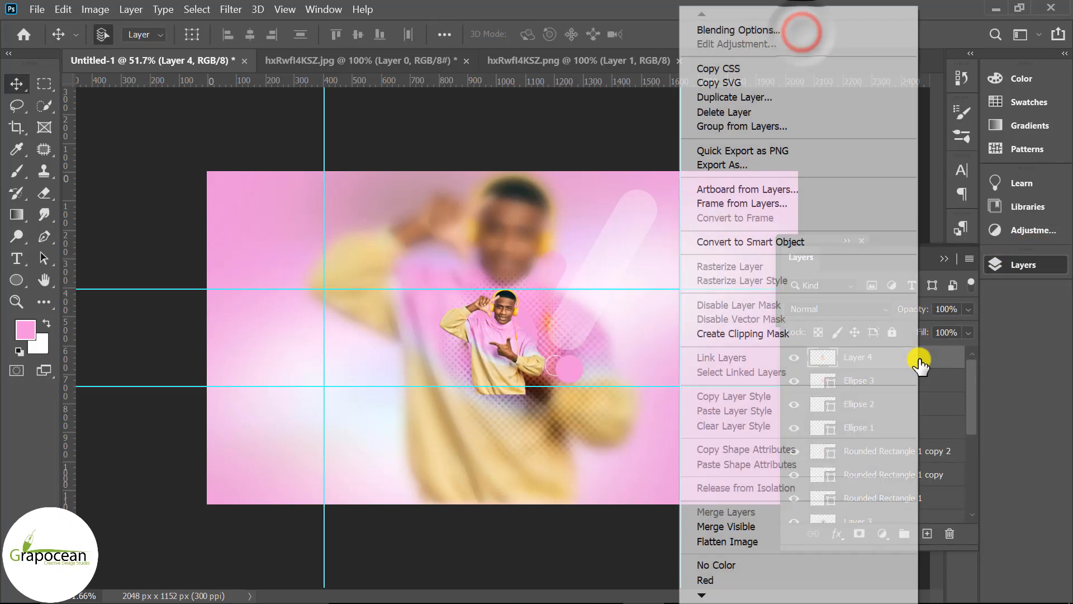
click(782, 333)
Rescale and reposition the clipped portrait so the man fits inside the circle
scroll(520, 368, up, 5)
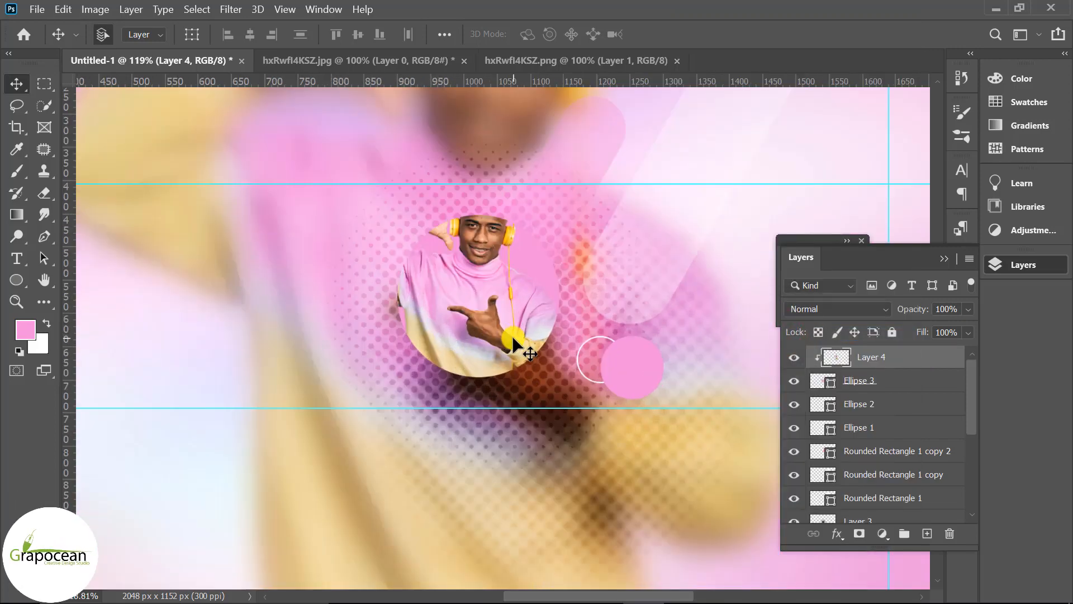
key(ctrl+t)
drag(578, 427, 554, 408)
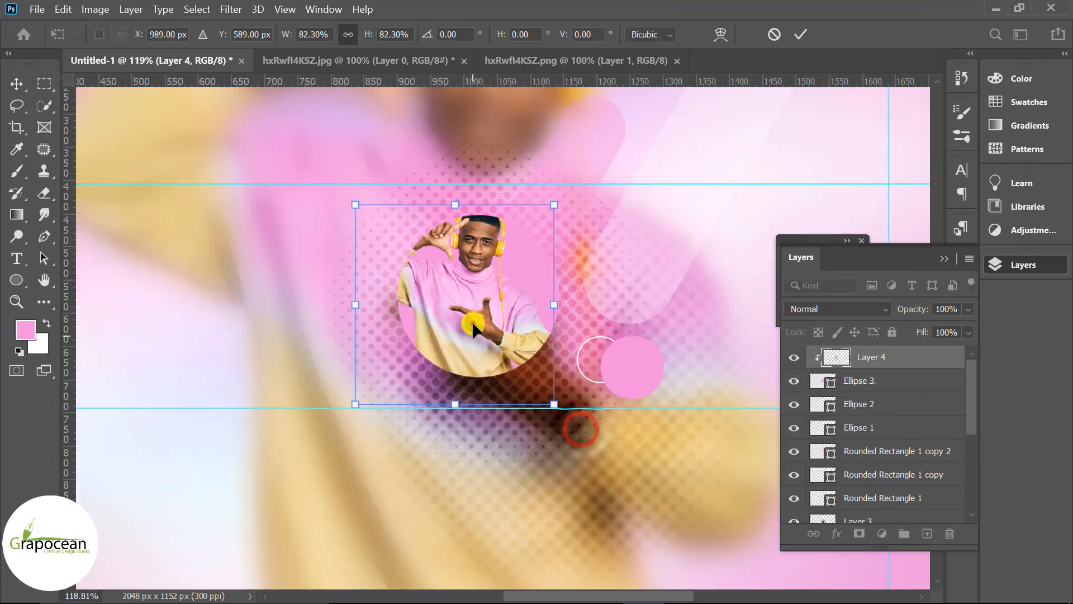
drag(471, 325, 482, 336)
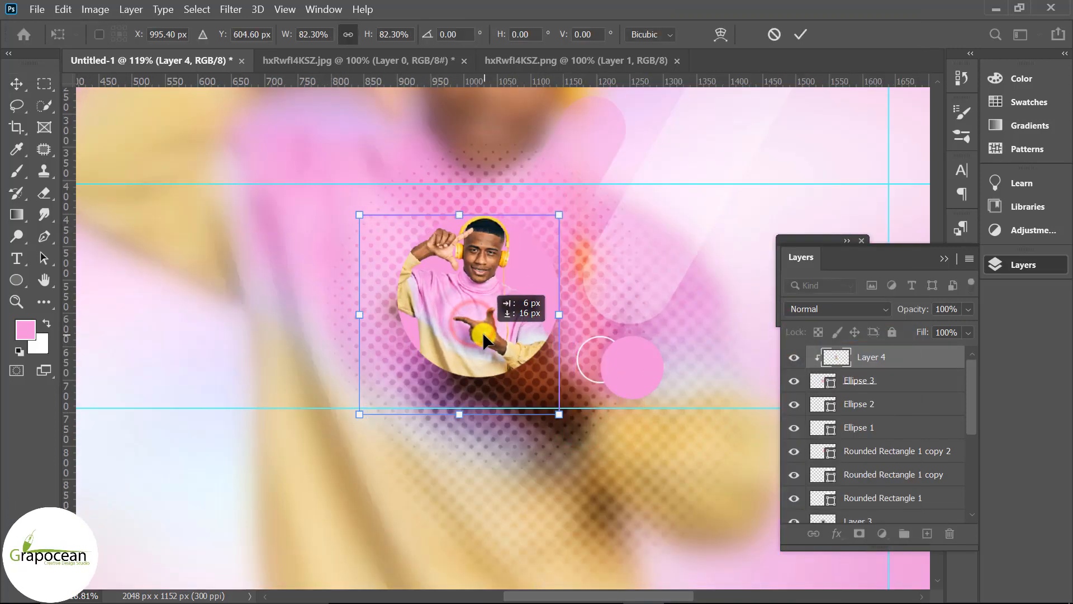
click(803, 30)
Add a 6 px inside white Stroke layer style to Ellipse 3
scroll(613, 370, down, 4)
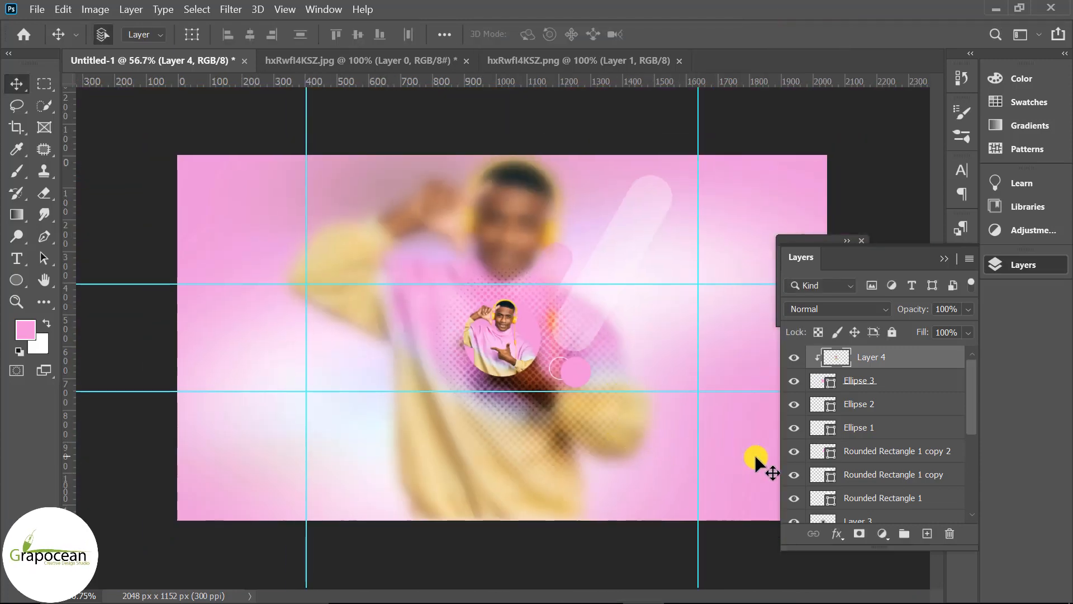
click(873, 382)
right_click(880, 382)
click(708, 30)
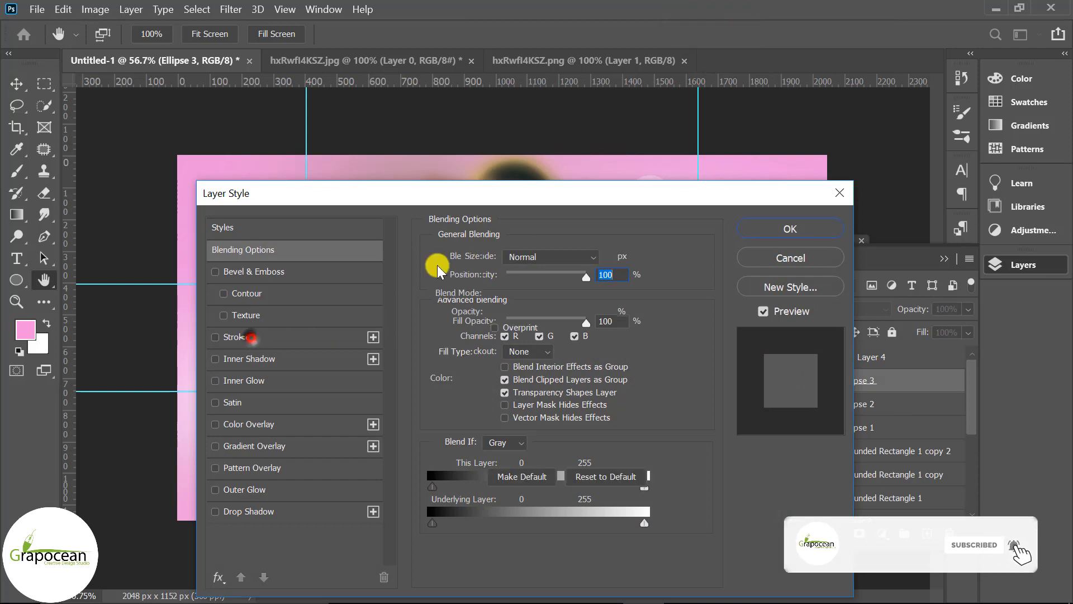
click(240, 338)
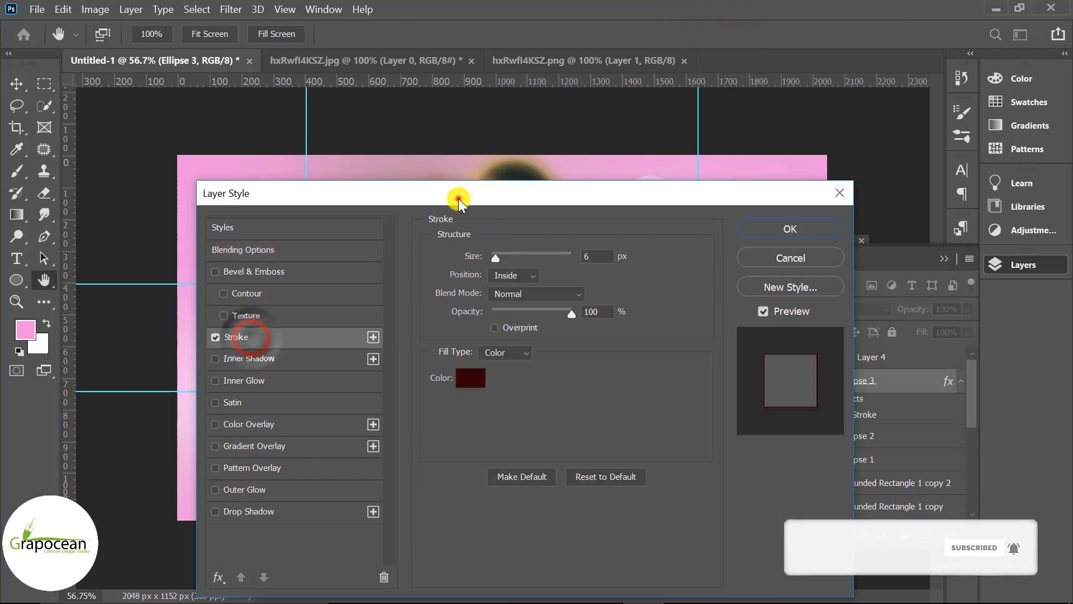
drag(458, 201, 890, 174)
click(896, 345)
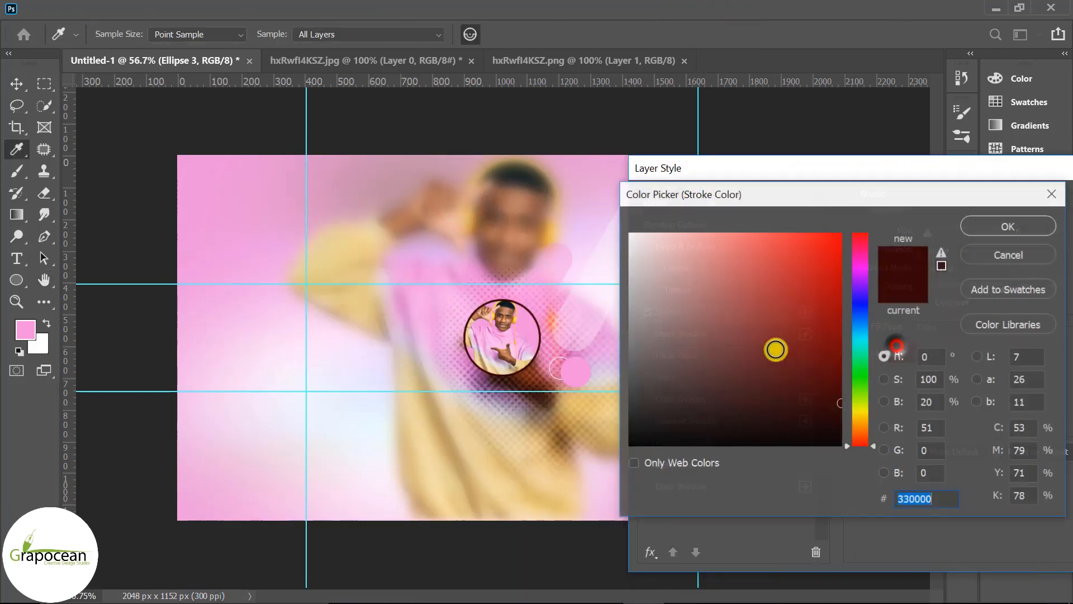
drag(713, 319, 563, 137)
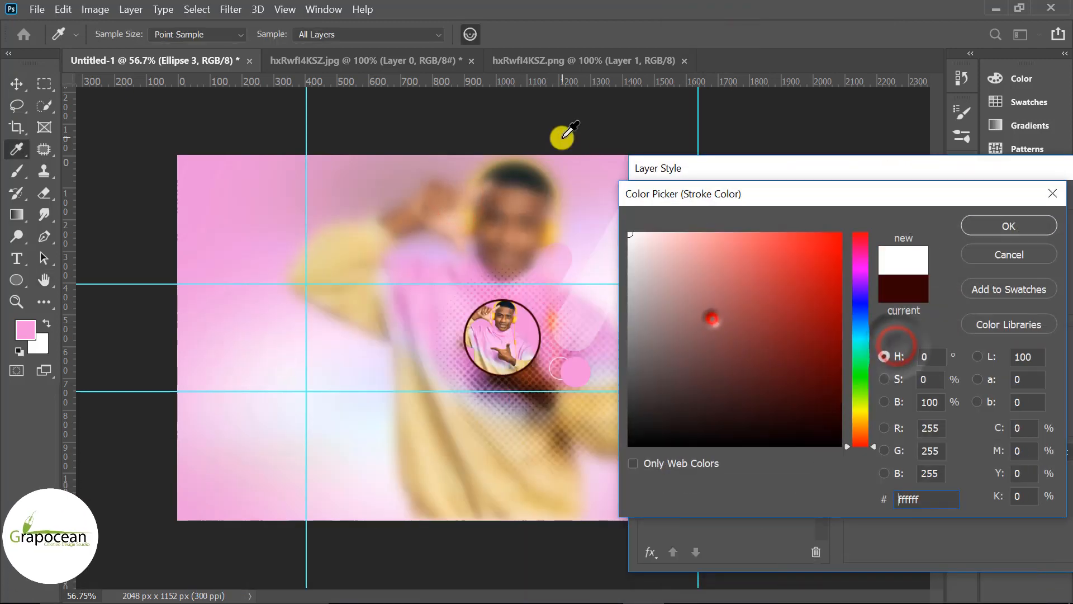
click(1021, 258)
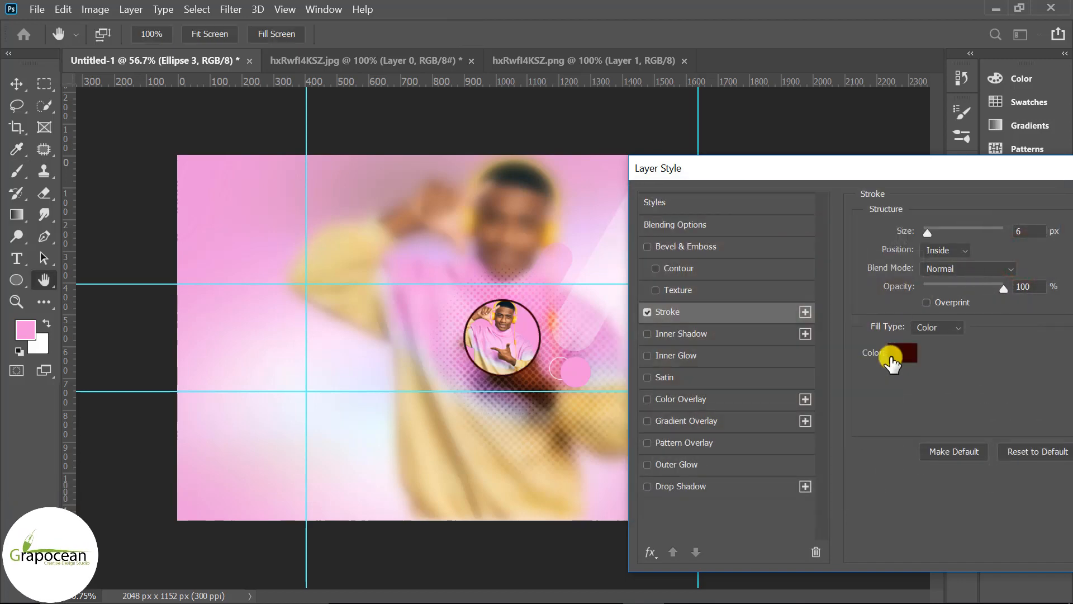
drag(800, 185, 319, 398)
click(703, 420)
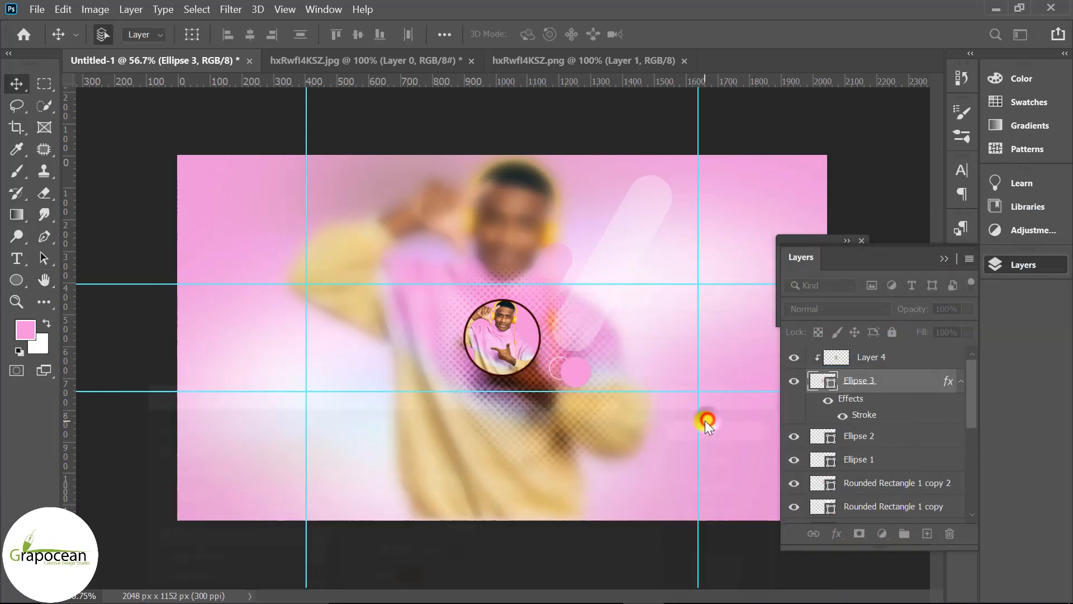
Set the Gradient Map 1 adjustment layer's blend mode to Divide
key(v)
scroll(654, 418, down, 3)
click(578, 310)
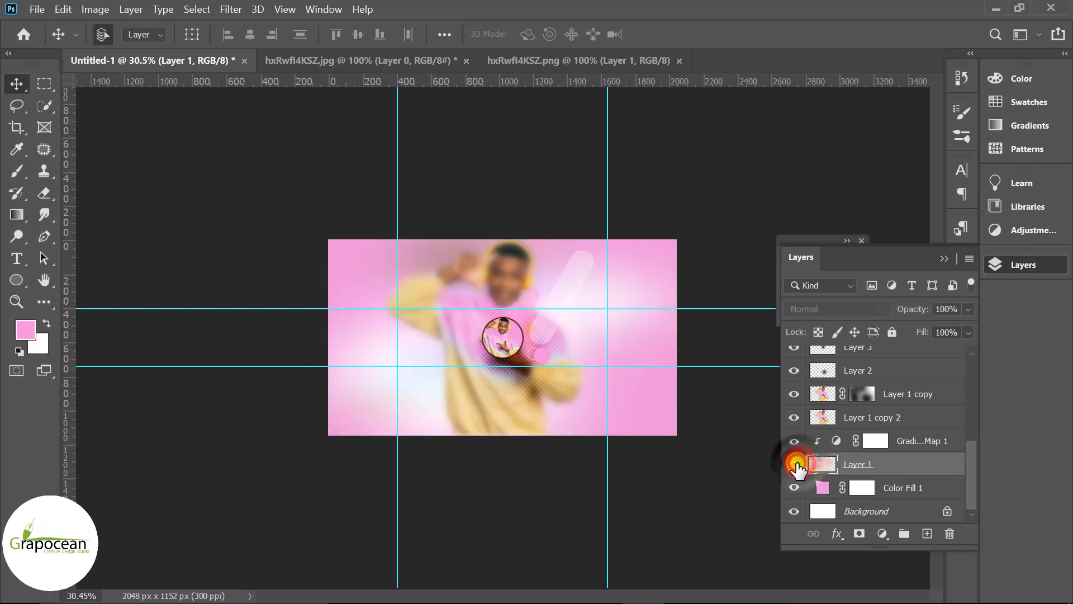
click(906, 439)
click(832, 310)
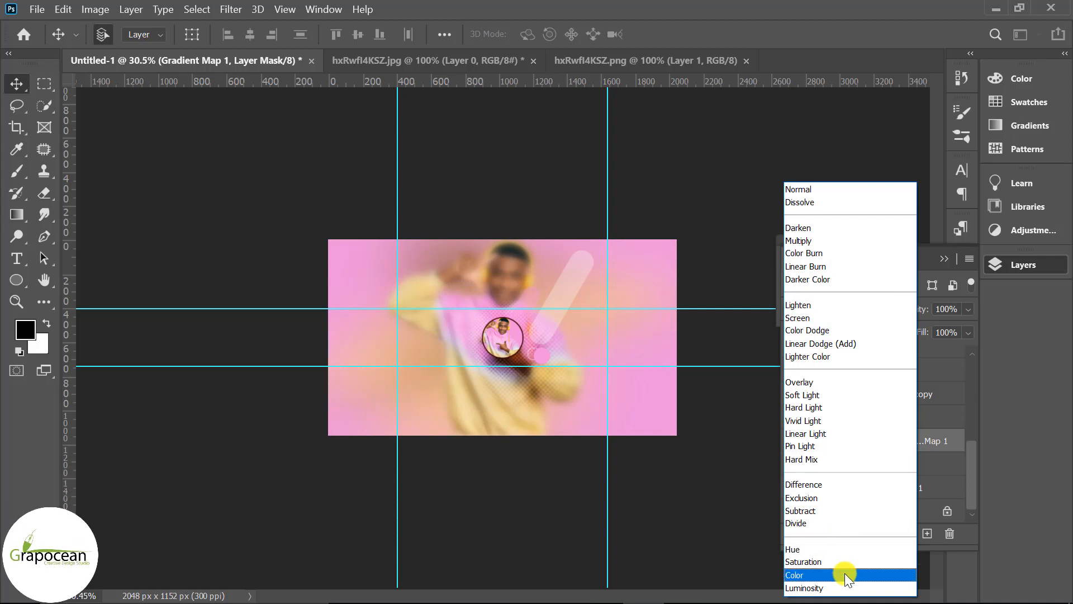
click(745, 525)
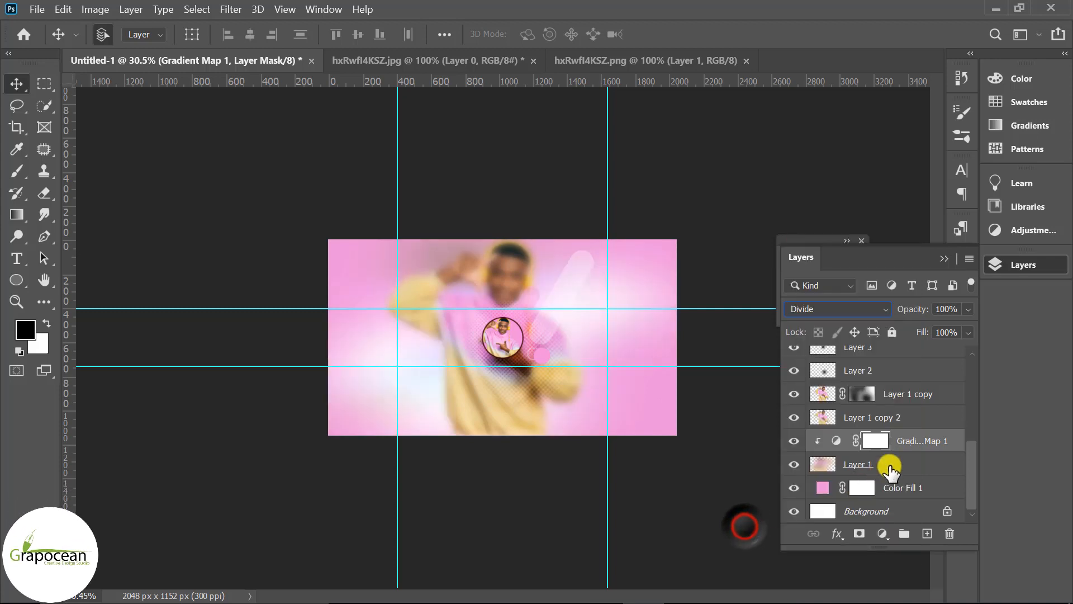
Try out several preset gradients for Gradient Map 1 and settle on an orange-to-yellow gradient
double_click(840, 441)
click(746, 314)
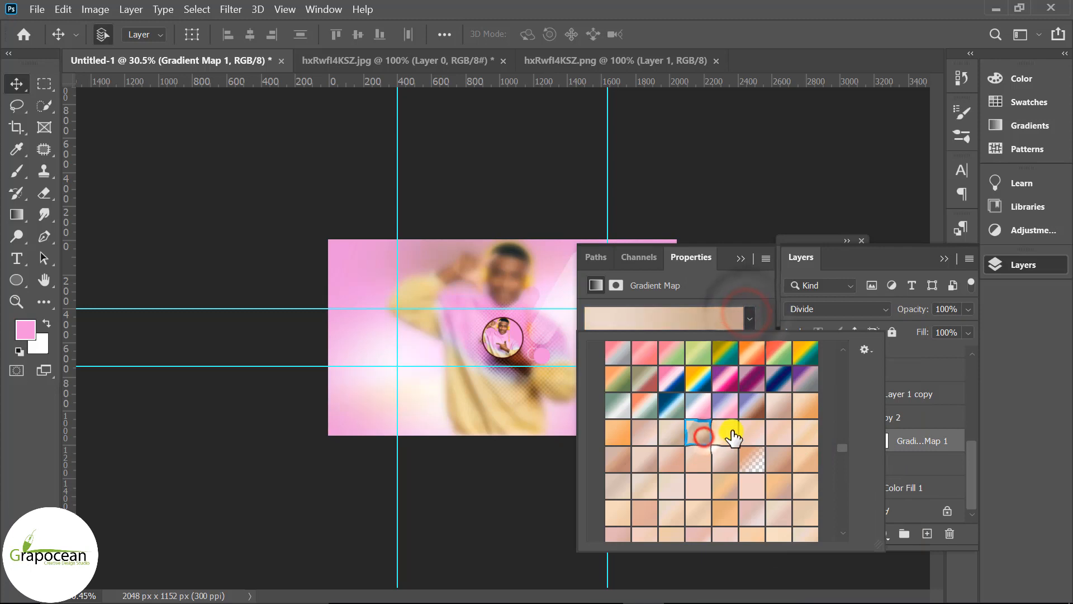
click(733, 436)
scroll(783, 438, up, 2)
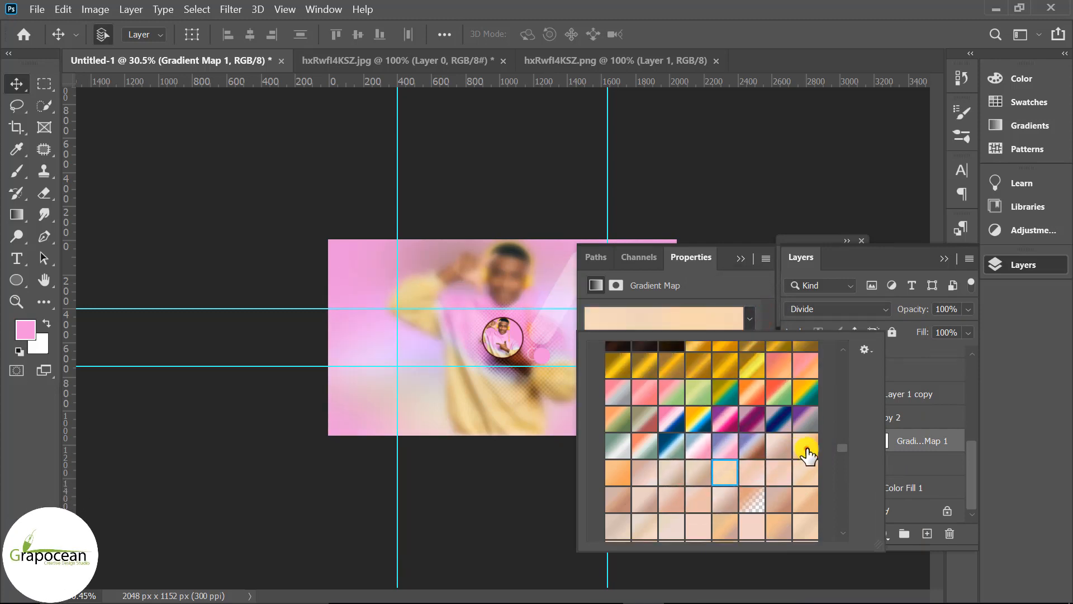
click(761, 462)
scroll(761, 462, up, 5)
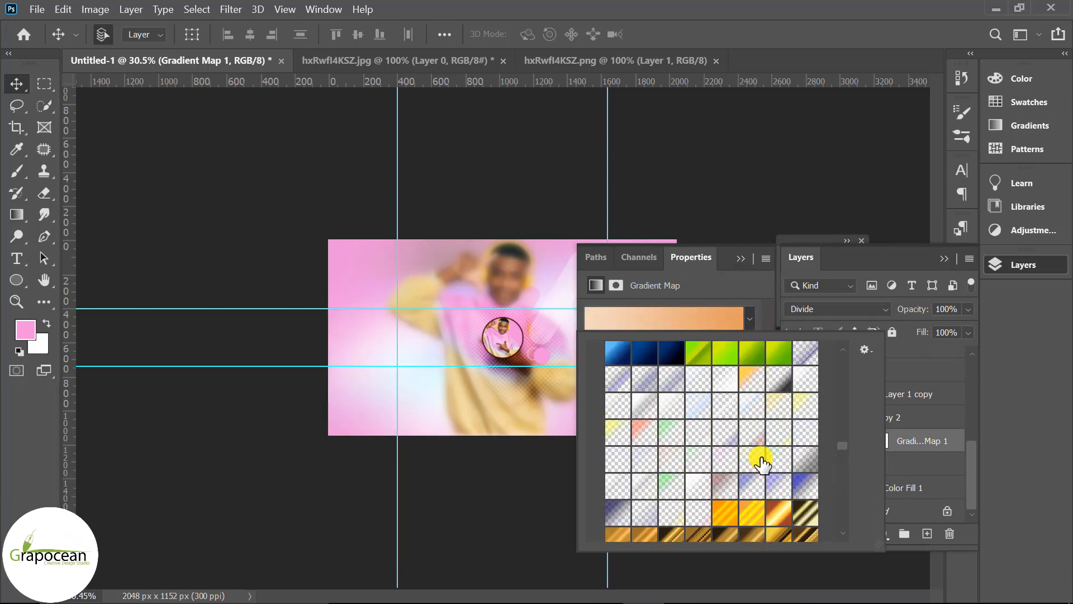
scroll(761, 461, up, 5)
click(786, 392)
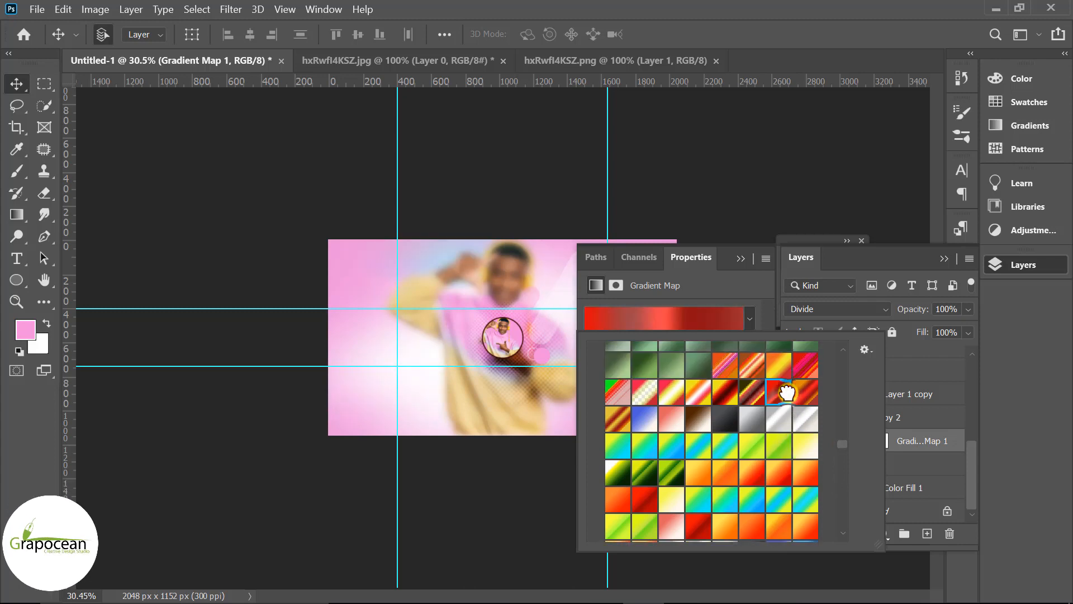
scroll(787, 399, up, 5)
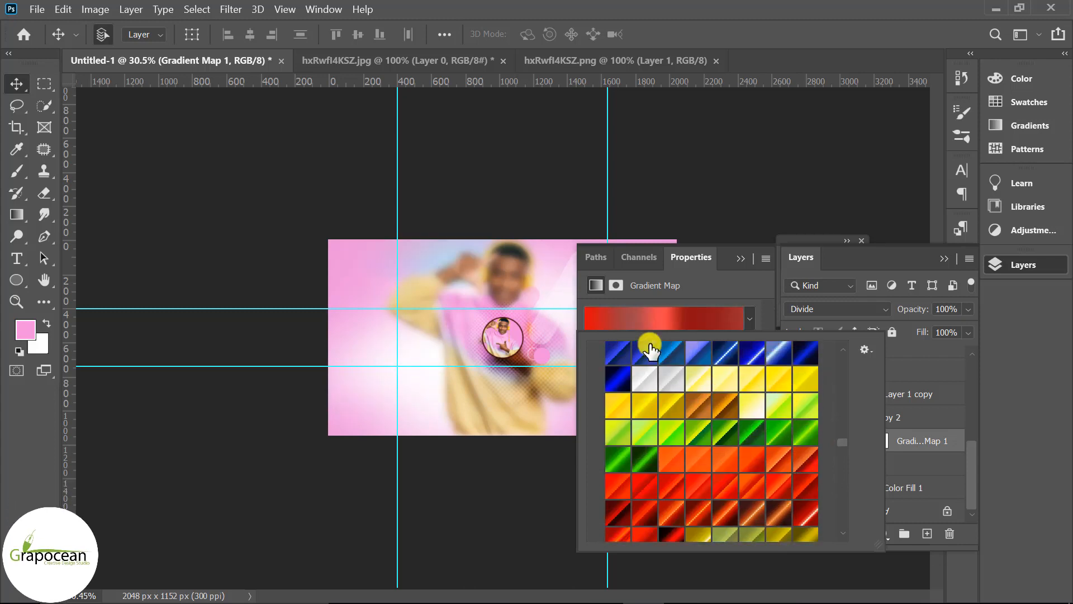
scroll(334, 410, down, 3)
scroll(425, 413, up, 1)
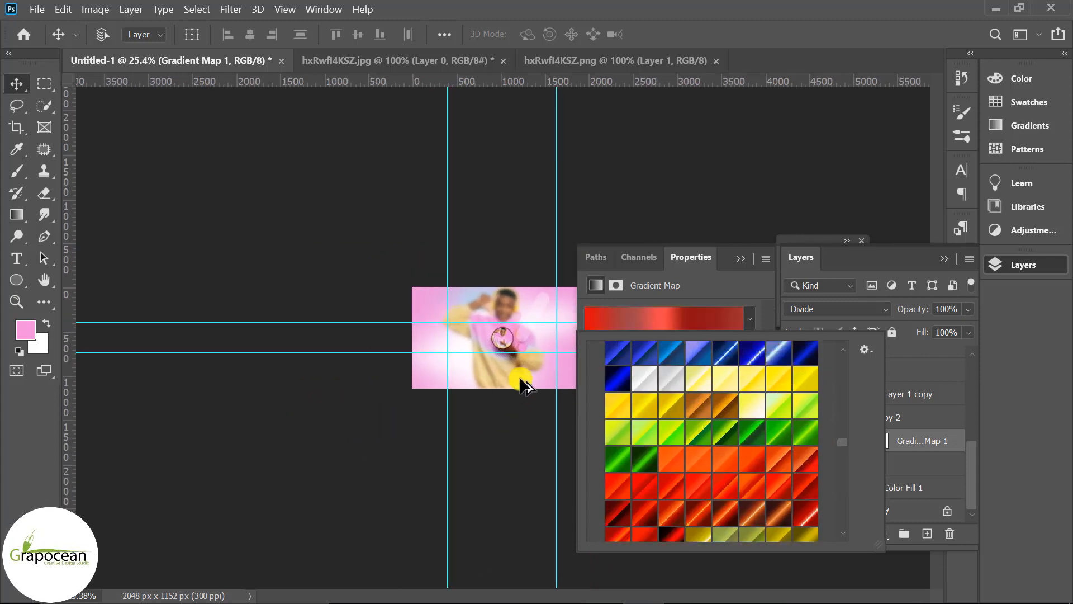
scroll(526, 386, up, 3)
scroll(750, 402, up, 6)
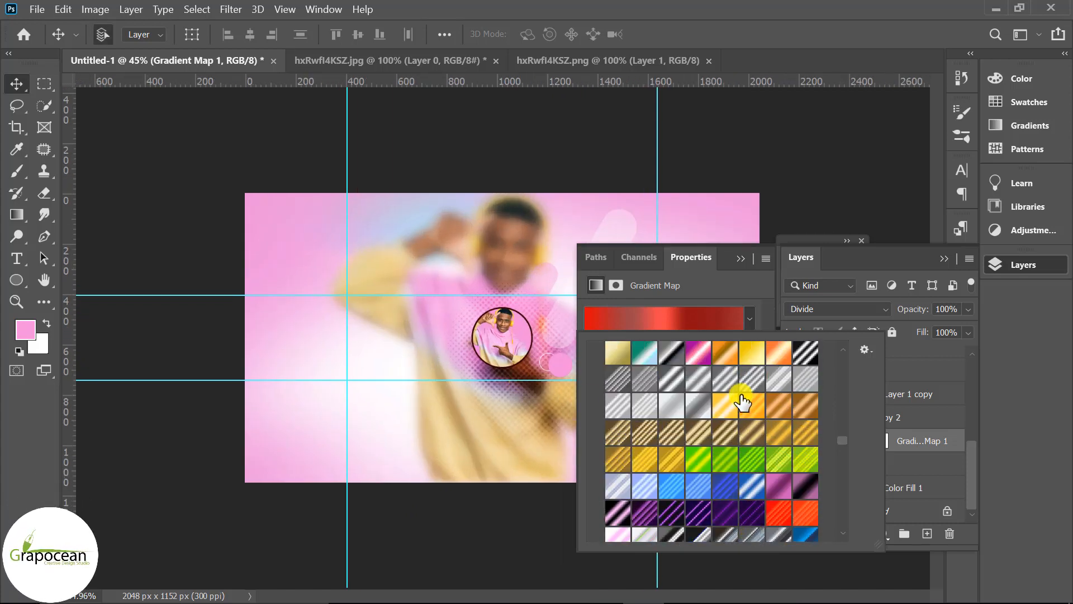
scroll(742, 402, up, 1)
click(725, 364)
click(752, 364)
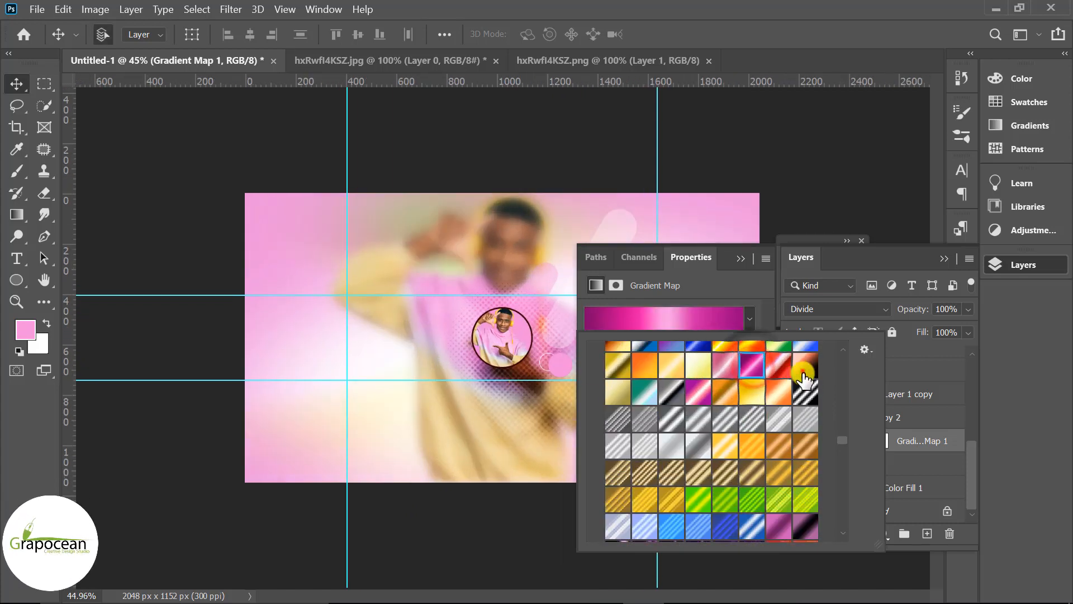
click(803, 371)
scroll(774, 391, up, 3)
click(777, 413)
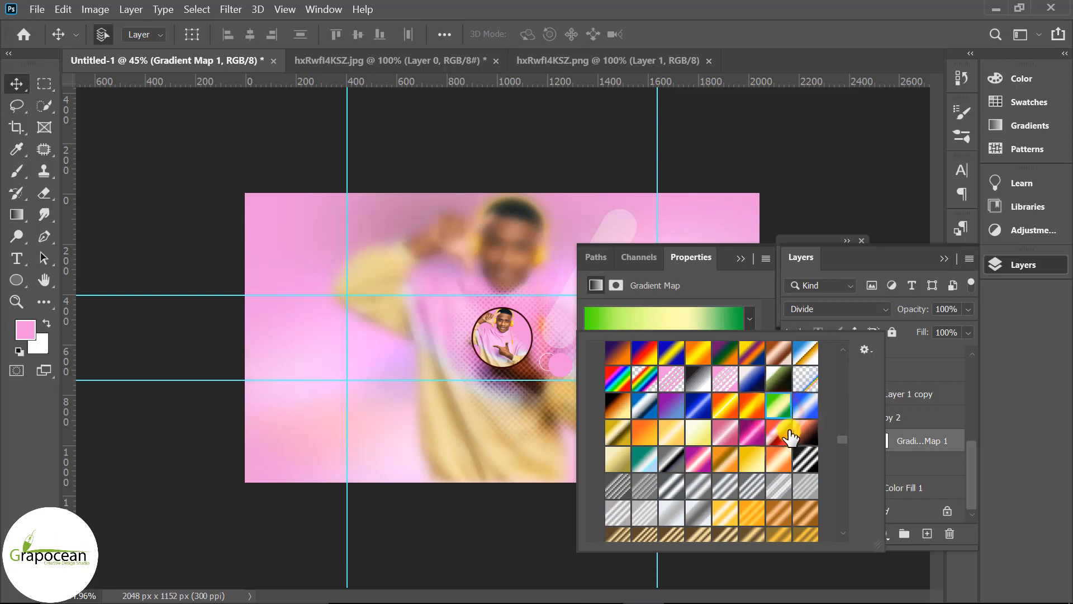
click(788, 431)
click(809, 429)
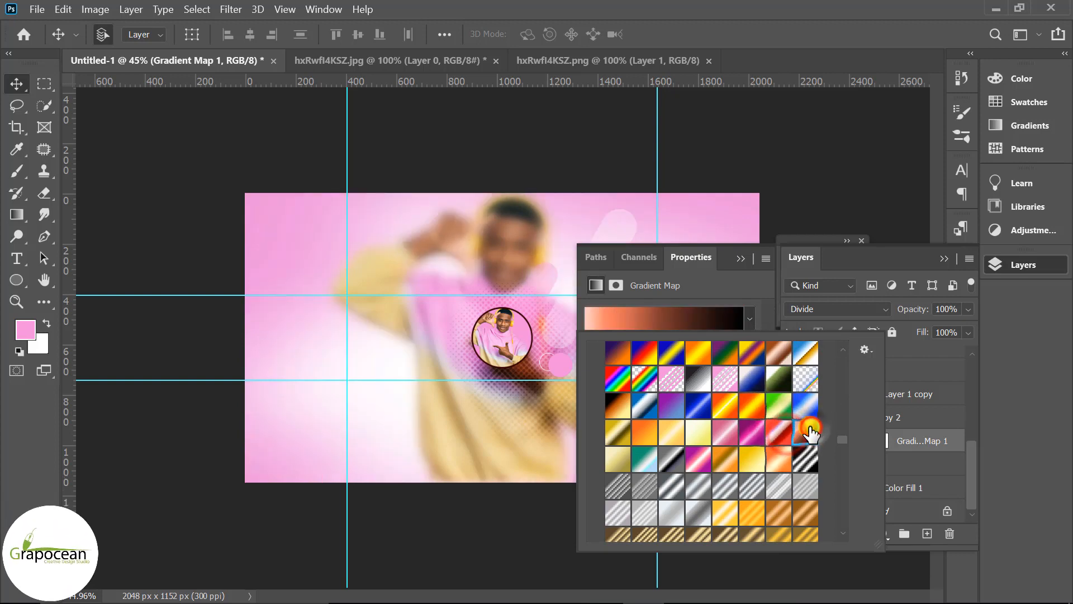
click(718, 408)
click(707, 410)
click(721, 407)
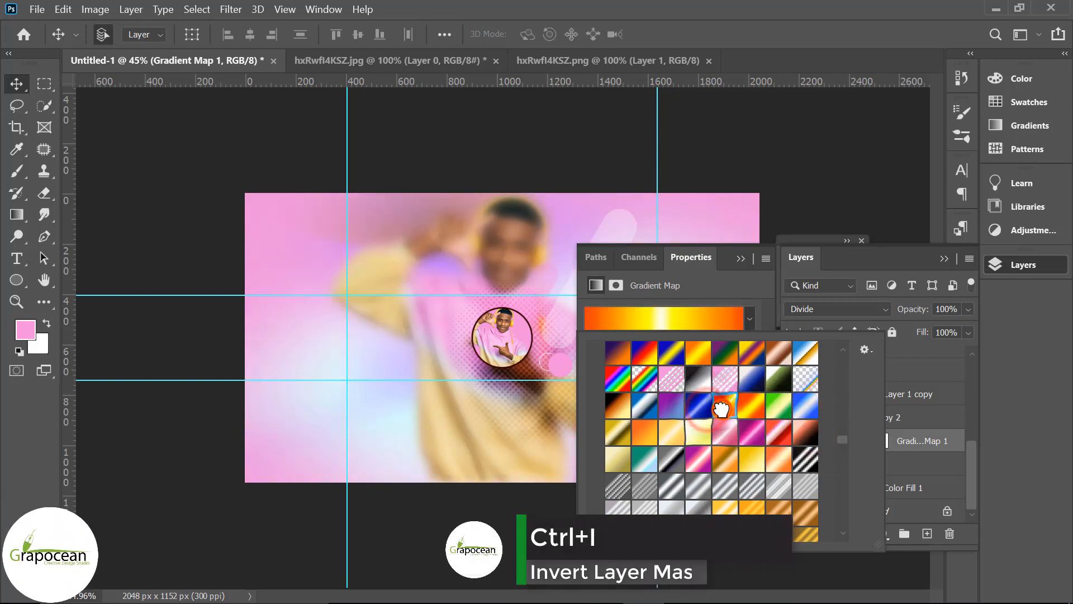
click(742, 257)
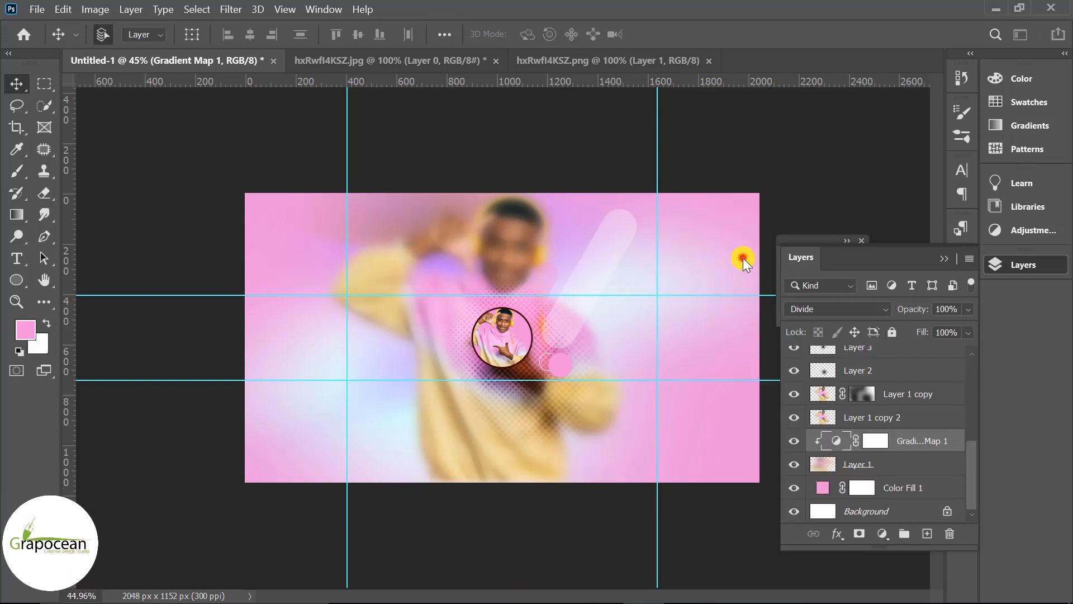
Switch to the Brush tool and pick the halftone 6 brush preset
scroll(605, 470, down, 3)
scroll(660, 483, up, 3)
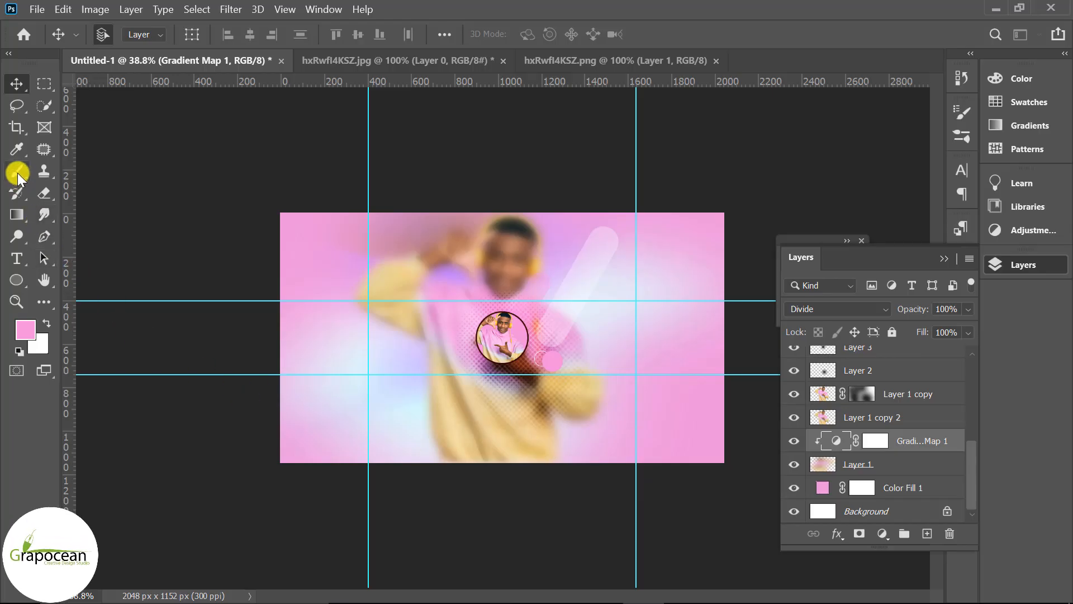
click(18, 172)
click(84, 167)
click(115, 34)
click(118, 35)
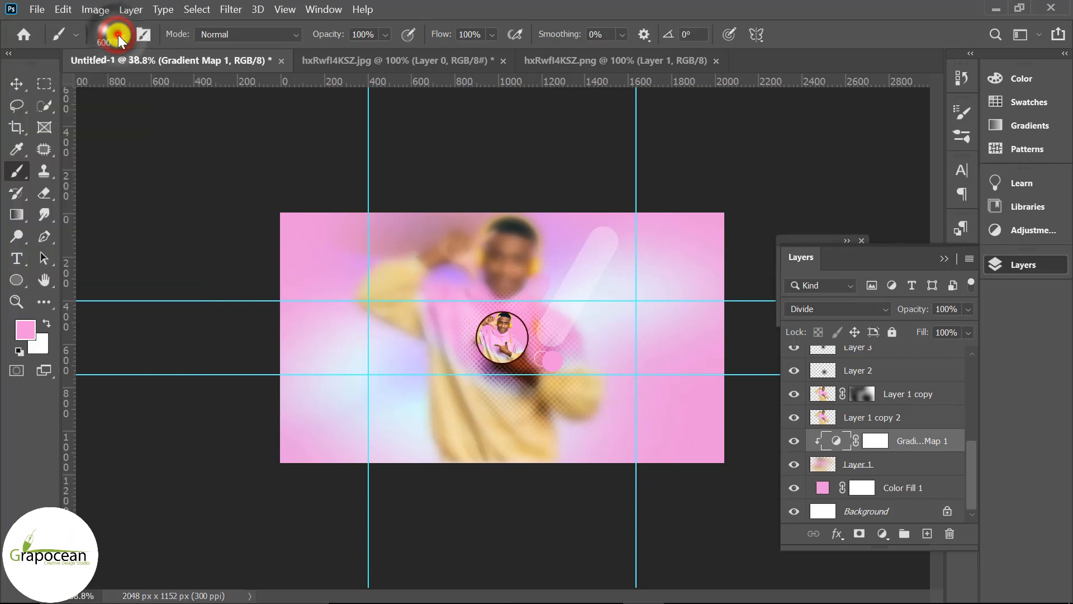
click(118, 35)
scroll(119, 256, down, 1)
click(118, 254)
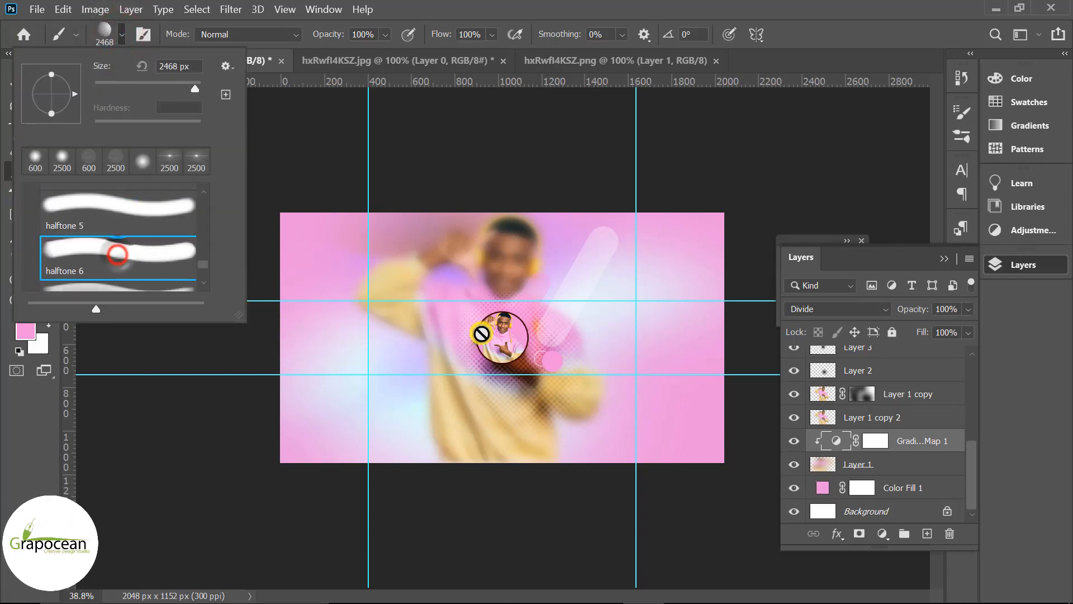
Add a new empty layer above Layer 3 in the layer stack
scroll(894, 391, up, 6)
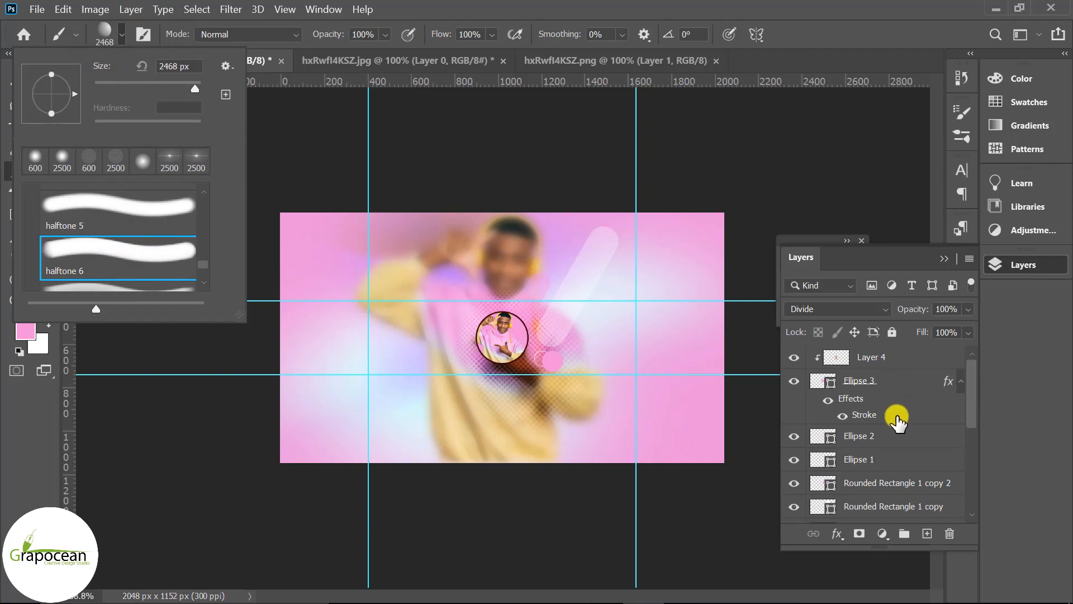
scroll(897, 420, down, 5)
click(900, 385)
click(901, 386)
click(927, 533)
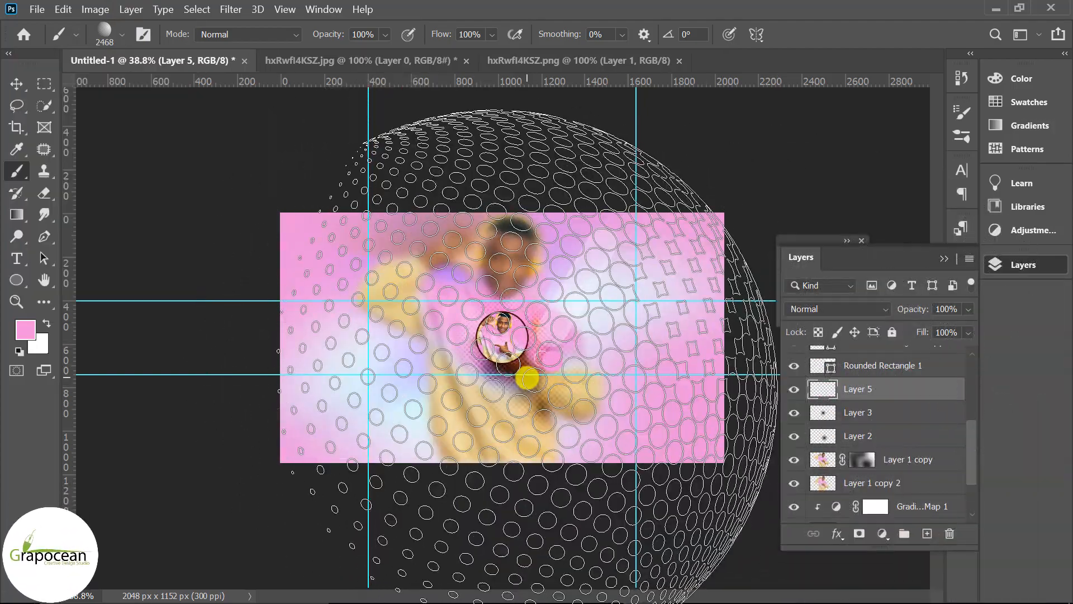
Shrink the brush to about 800 px, switch the foreground colour to black, and stamp a halftone sphere at the banner's upper-left corner
key(bracketleft)
key(bracketleft)
key(bracketleft)
key(bracketleft)
key(bracketleft)
key(bracketleft)
key(bracketleft)
key(bracketleft)
key(bracketleft)
key(bracketleft)
key(bracketleft)
key(bracketleft)
key(bracketleft)
key(bracketleft)
key(bracketleft)
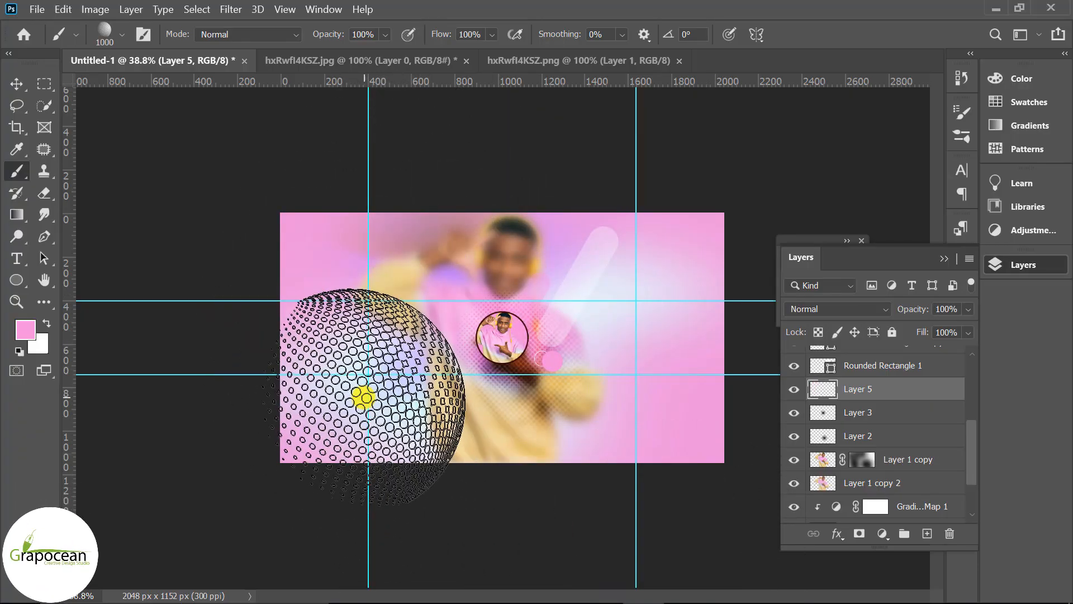
click(25, 330)
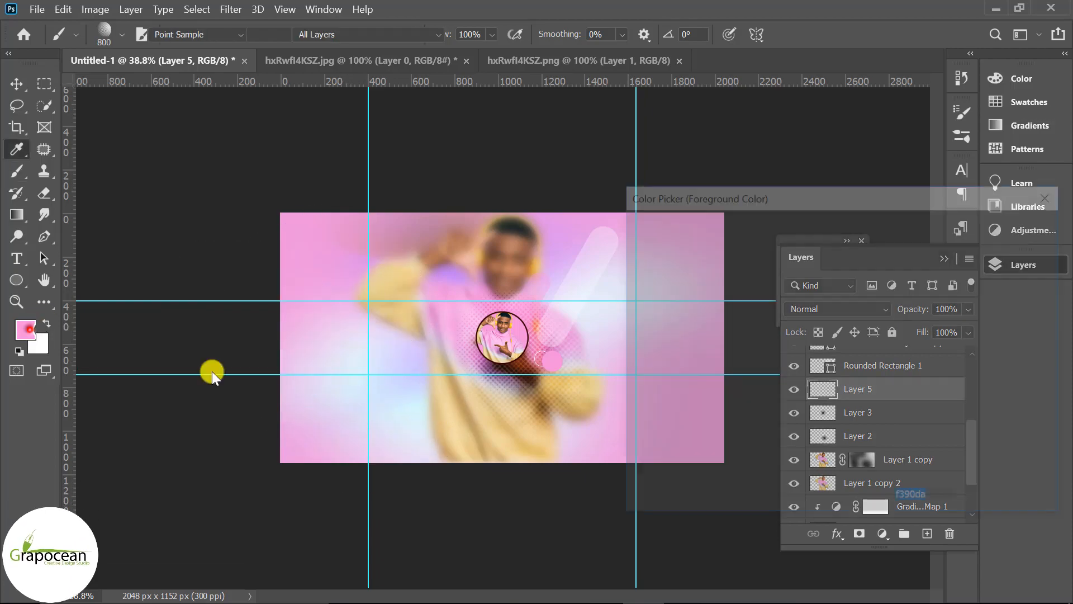
click(661, 404)
click(1028, 223)
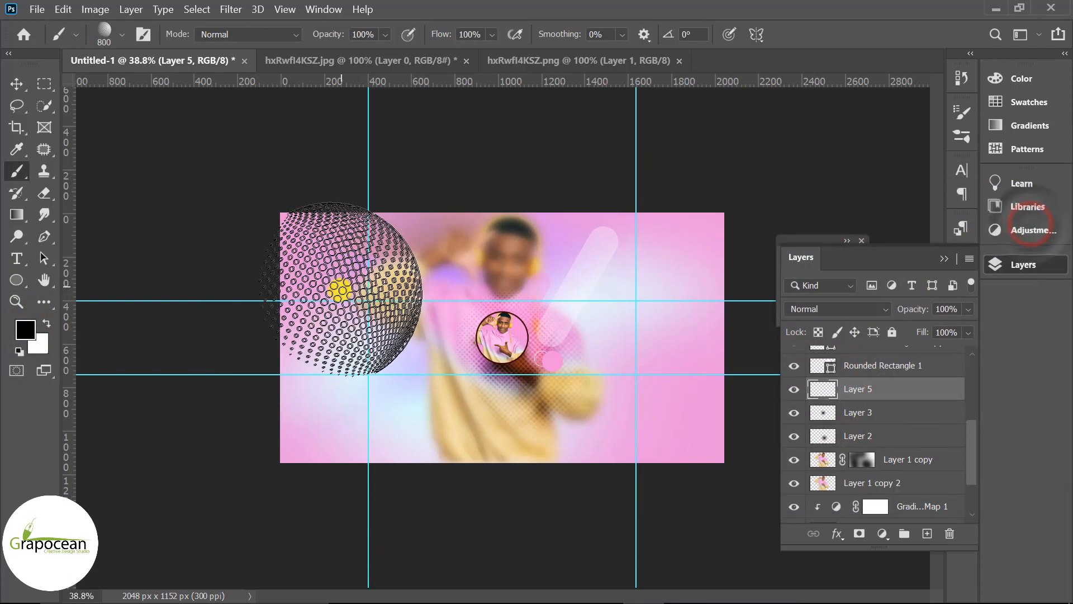
click(339, 289)
Set the new halftone layer's blend mode to Soft Light and its opacity to 18%
click(849, 315)
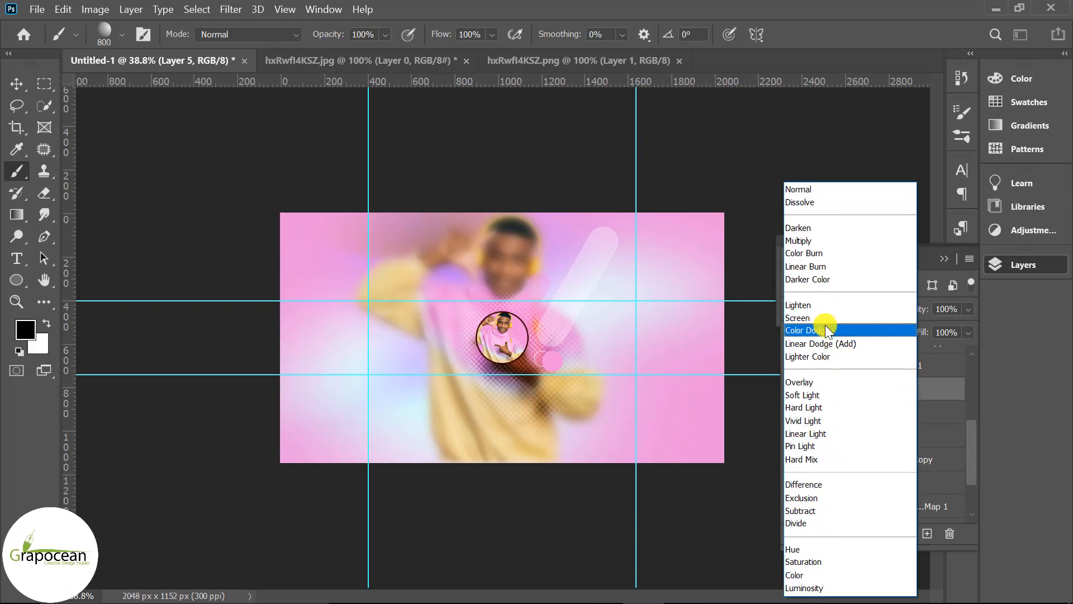
click(831, 394)
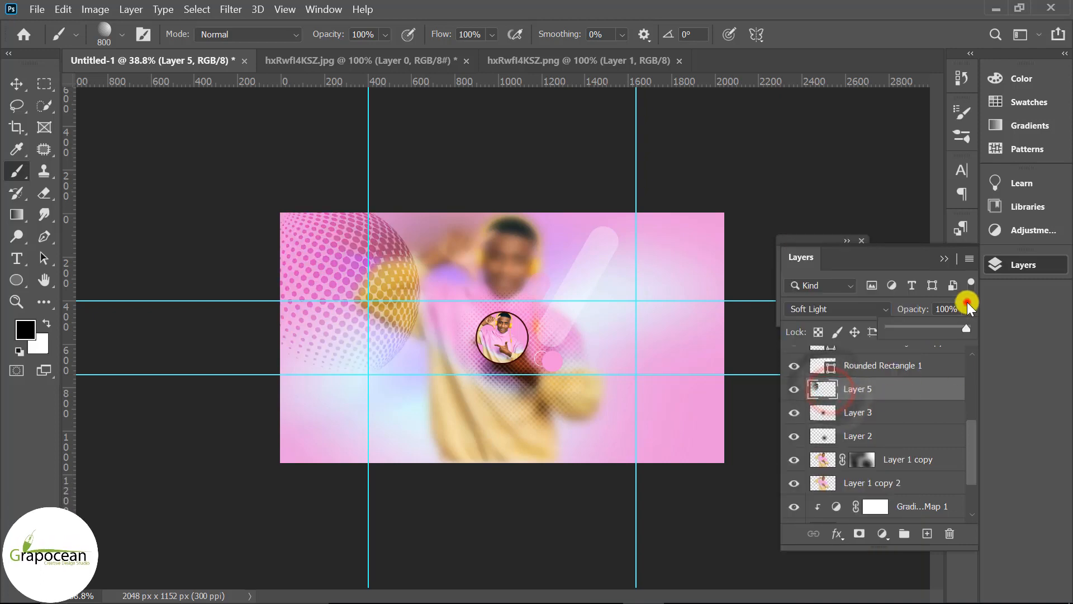
drag(968, 310, 903, 324)
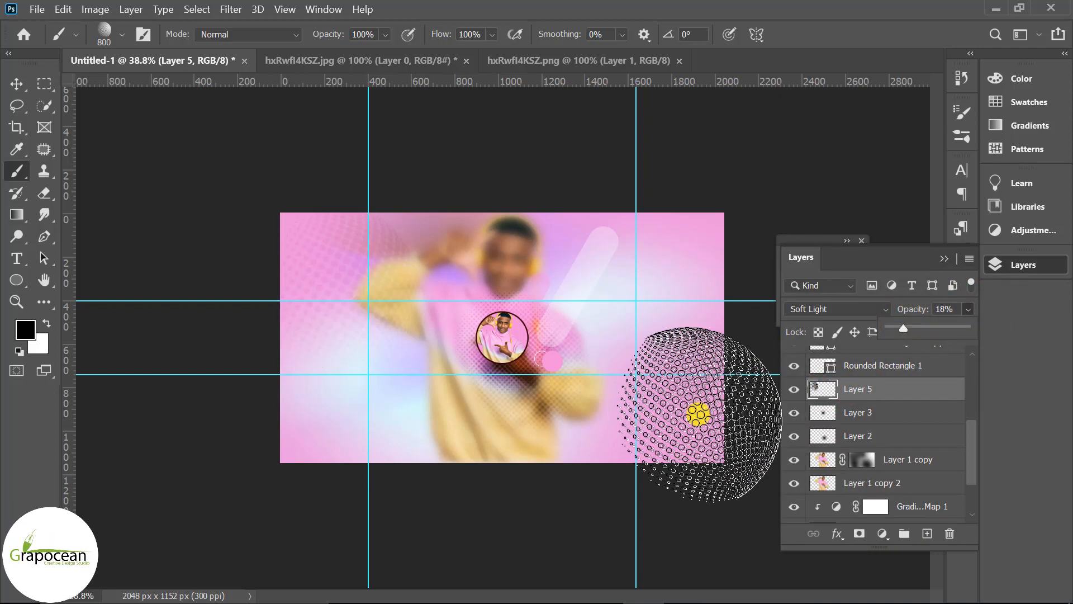
Rotate the brush angle to 180° and stamp more halftone spheres near the banner's lower-right area
right_click(659, 396)
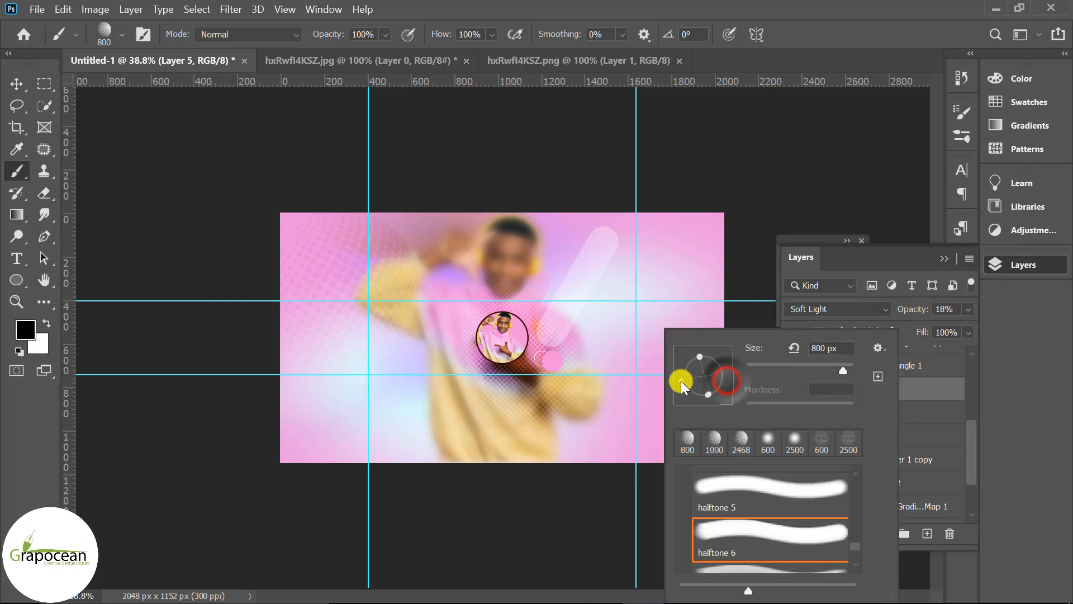
drag(680, 381, 681, 377)
click(659, 408)
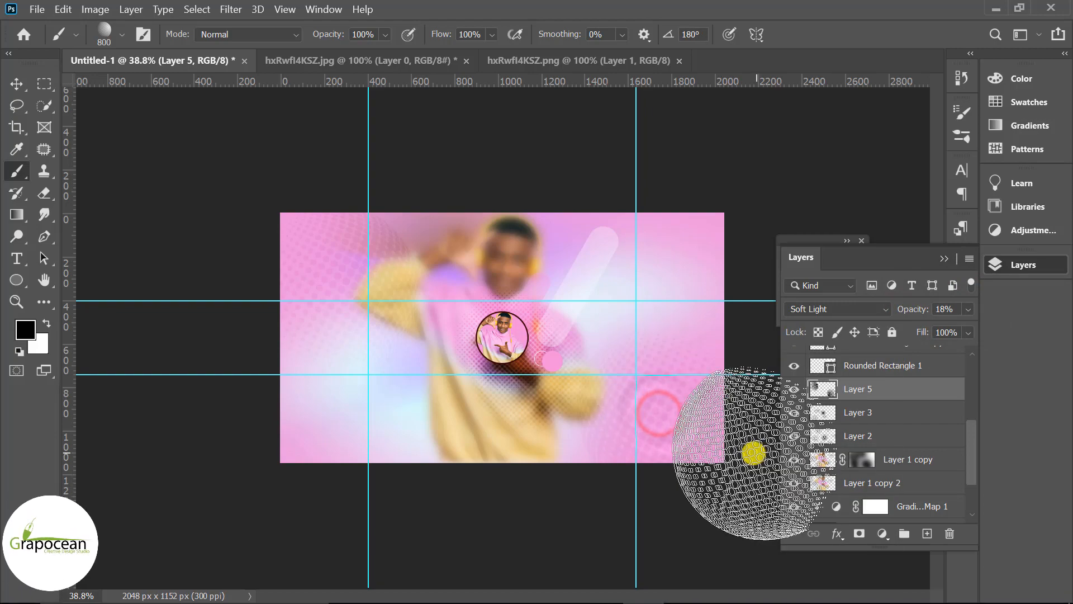
click(699, 413)
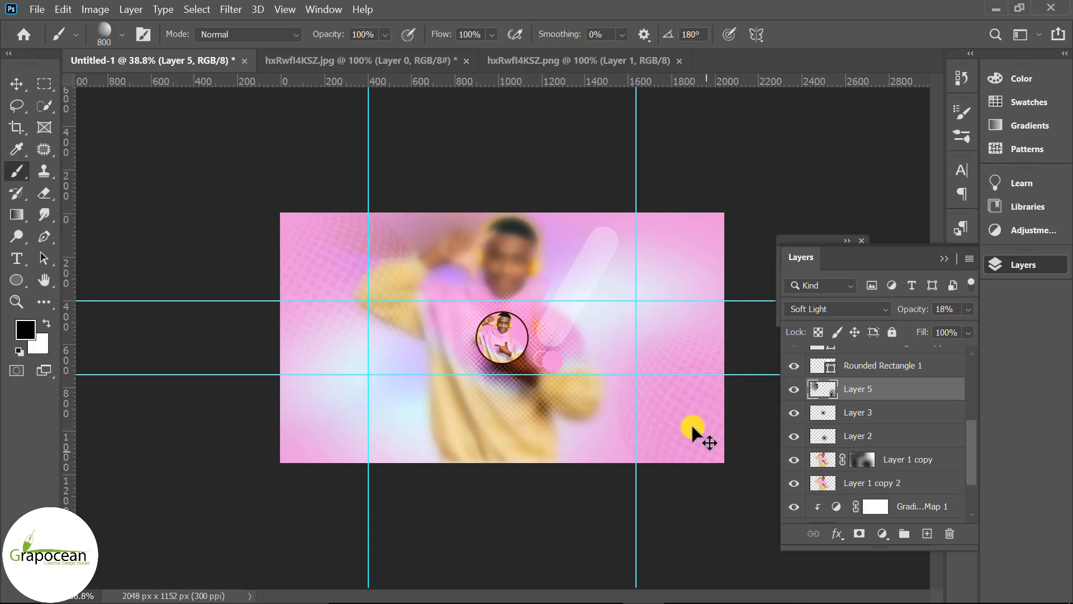
click(668, 380)
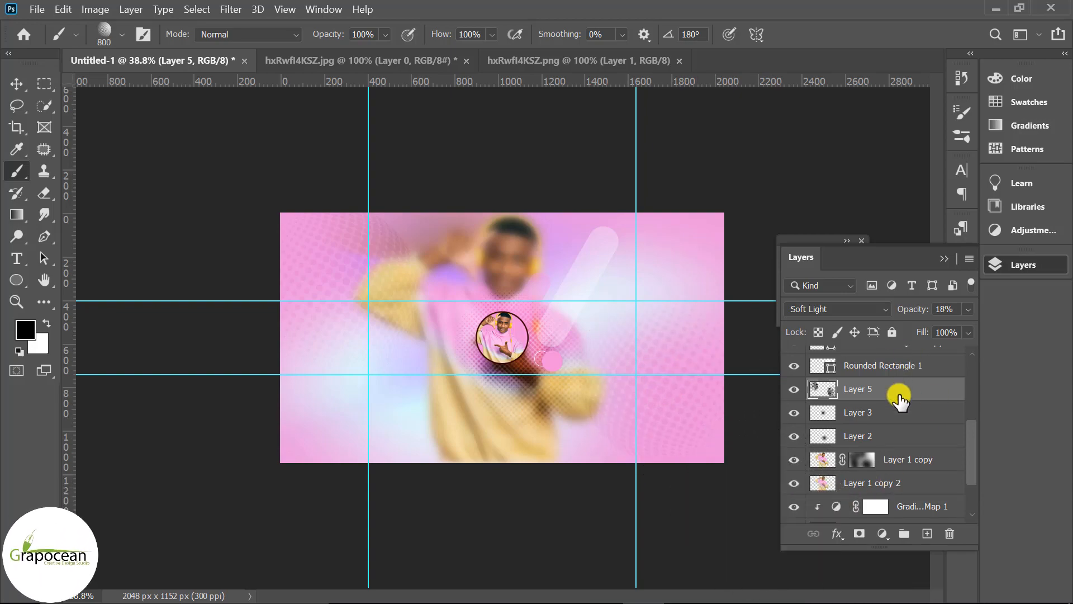
Apply a Motion Blur at -44° angle and 54 pixels distance to the halftone layer, then return to the Move tool
click(230, 11)
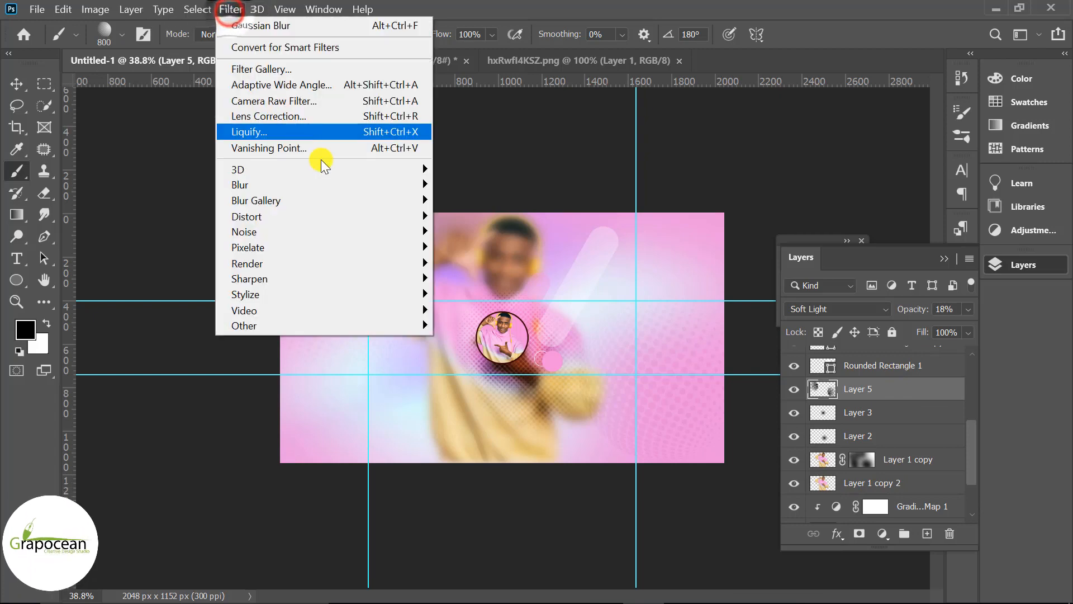
mouse_move(342, 185)
click(481, 286)
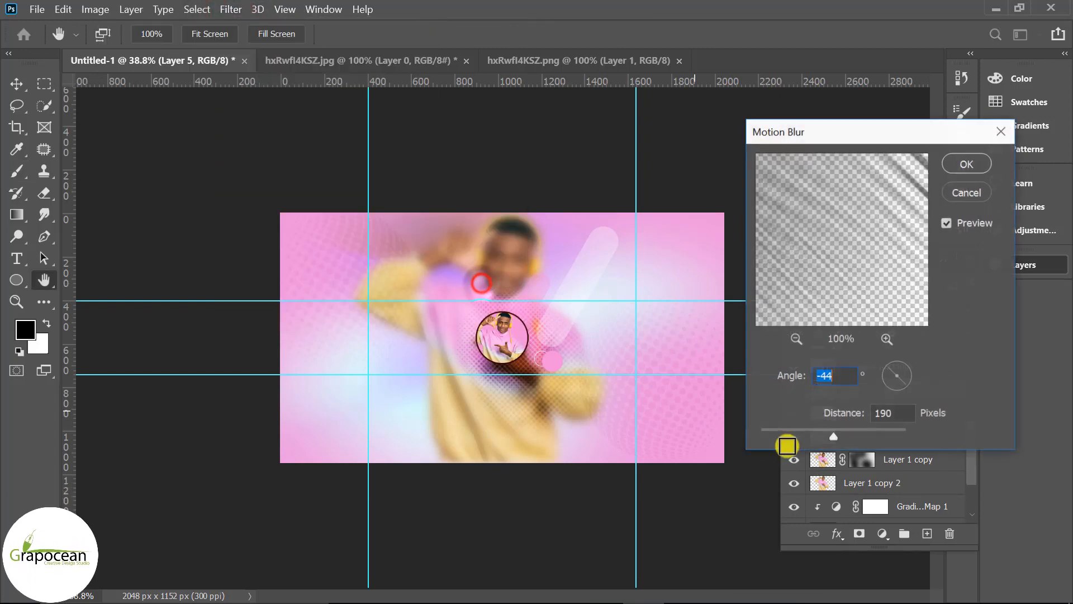
click(810, 432)
drag(810, 433, 801, 435)
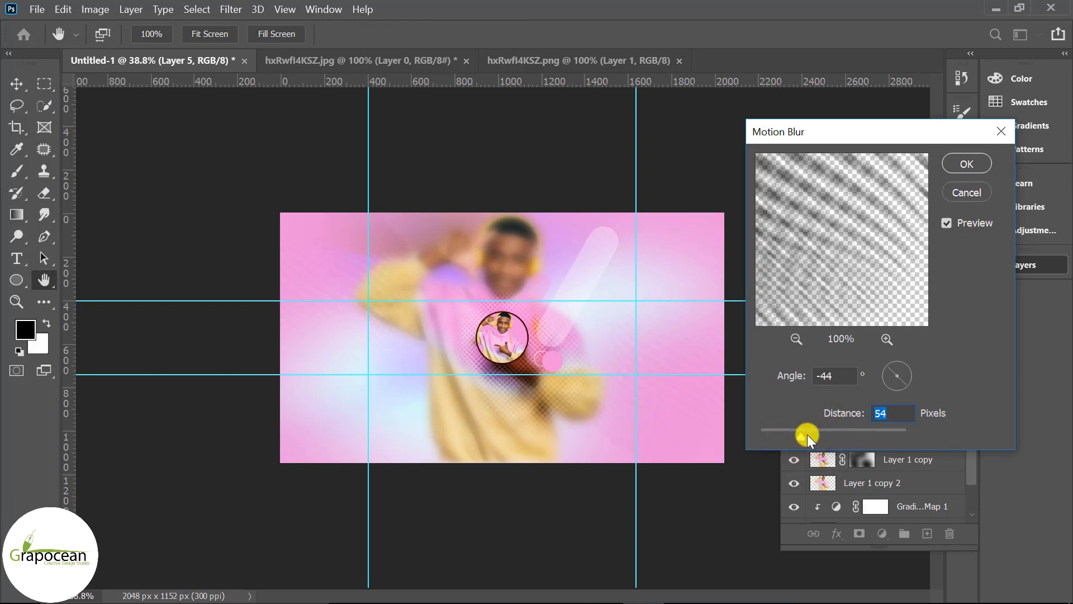
click(965, 163)
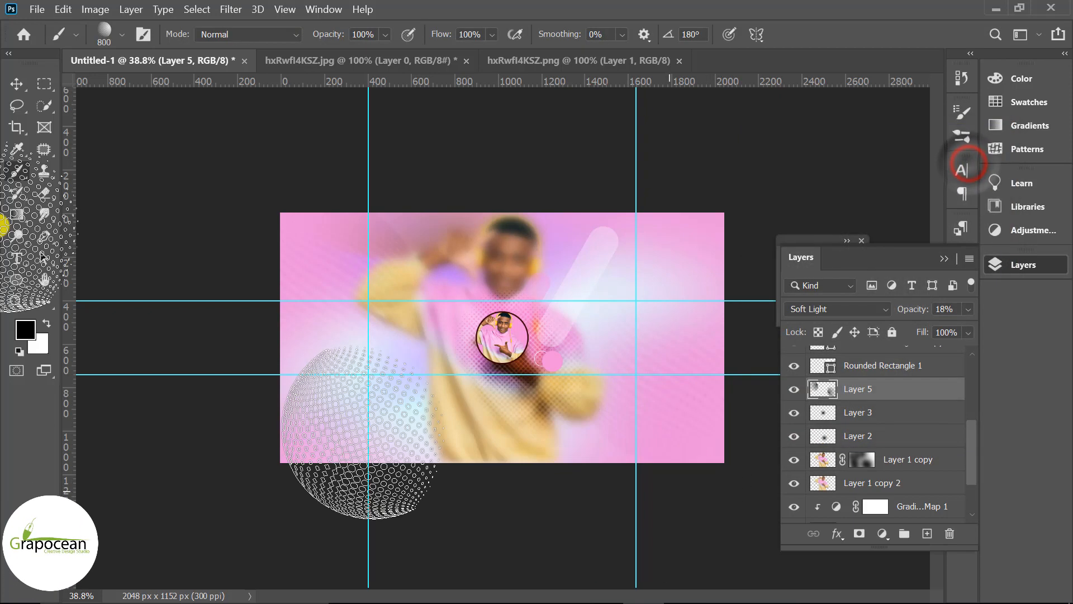
click(14, 83)
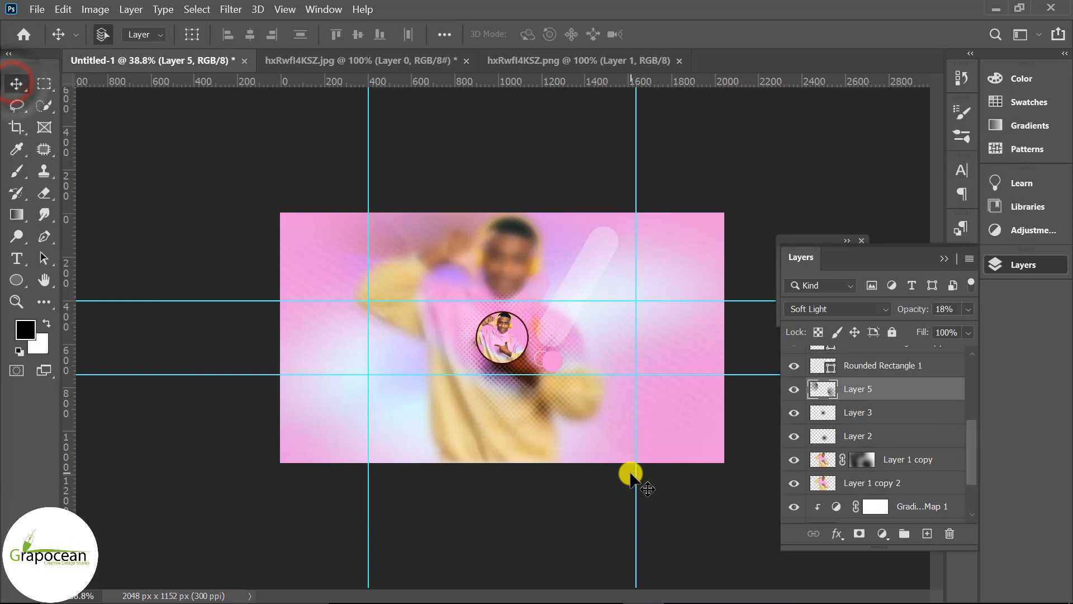
Duplicate the translucent rounded bar, move the copy toward the lower-left of the cut-out and set its opacity to 35%
key(ctrl+plus)
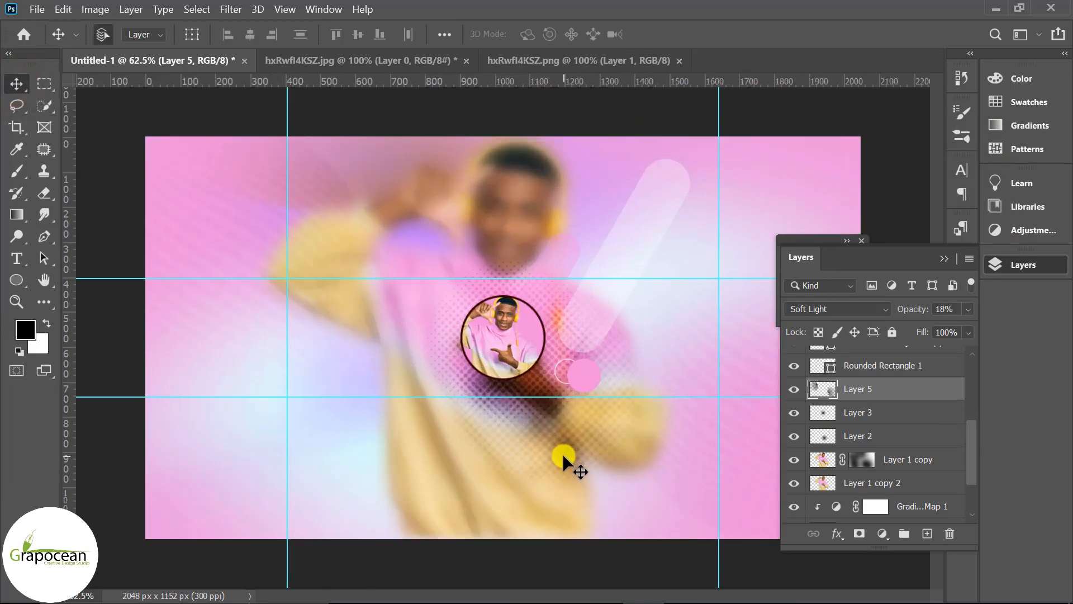
drag(646, 232, 468, 293)
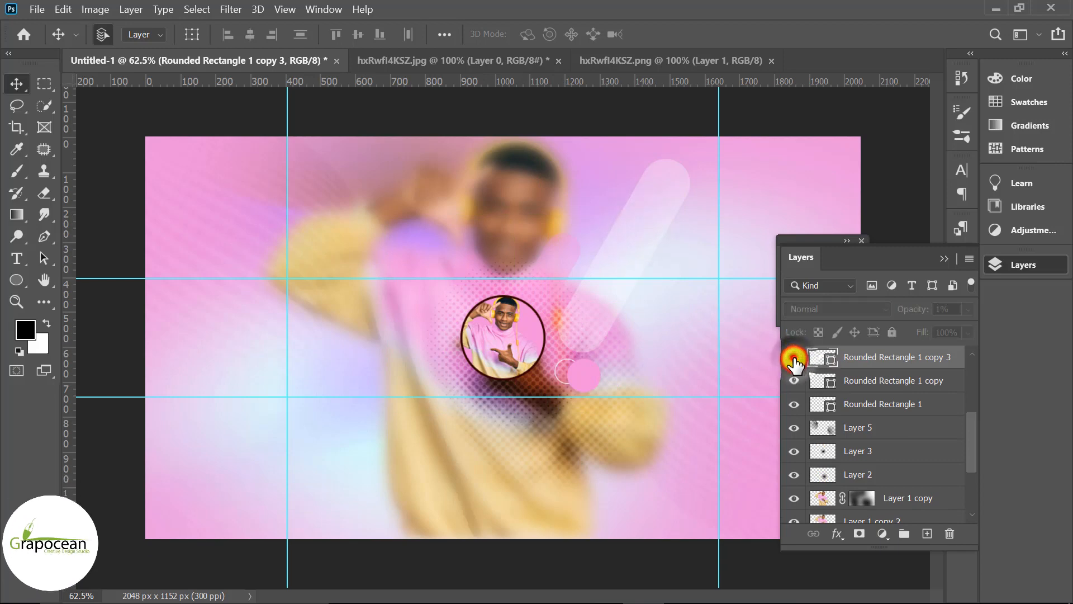
click(794, 358)
click(643, 218)
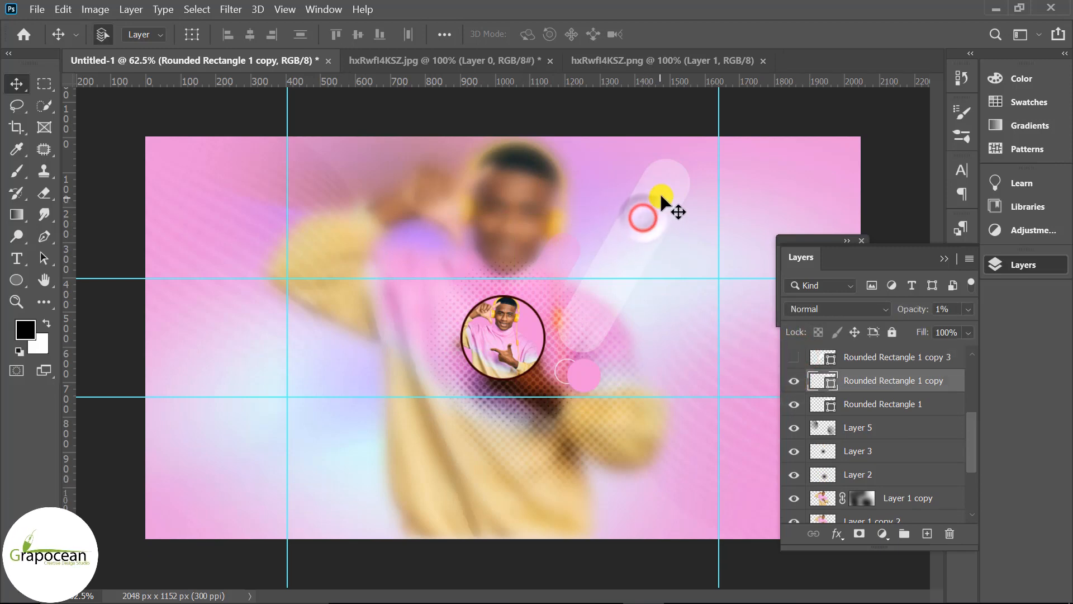
drag(661, 195, 444, 247)
key(ctrl+t)
click(808, 31)
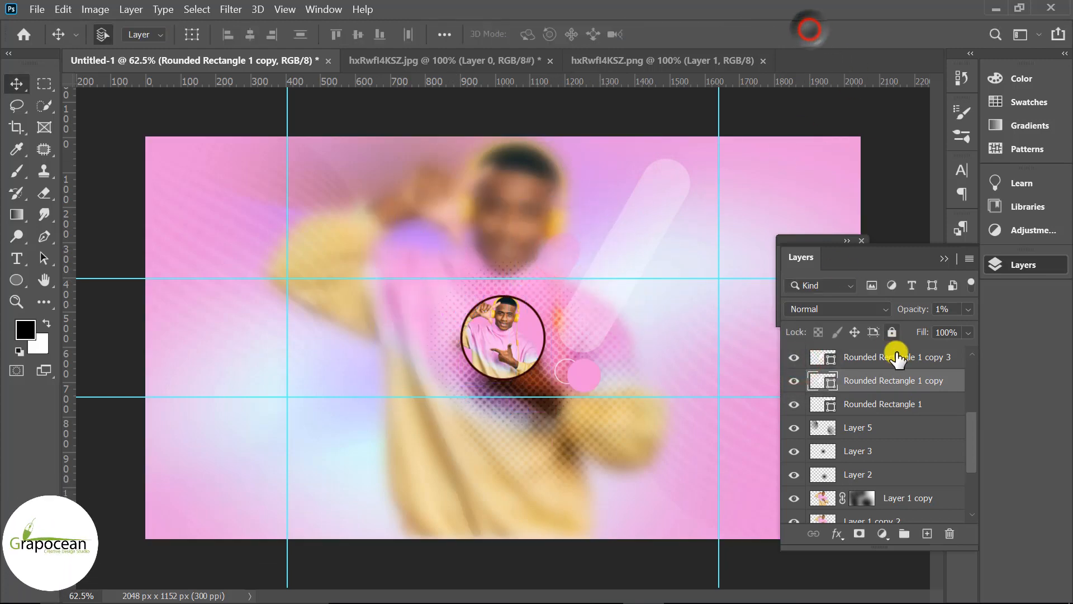
scroll(898, 386, up, 2)
scroll(898, 438, up, 1)
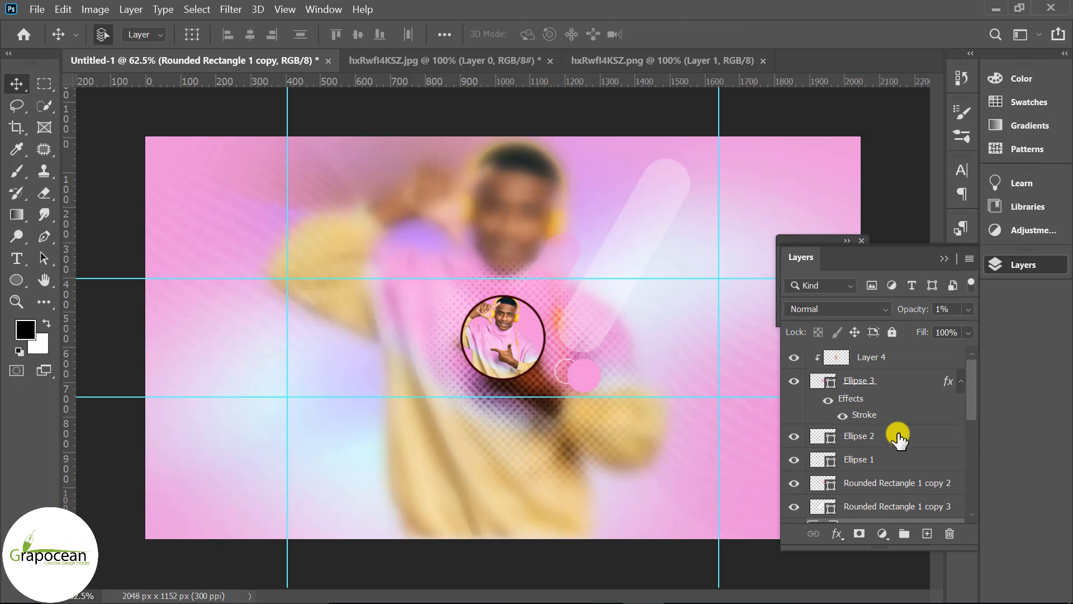
scroll(900, 442, down, 2)
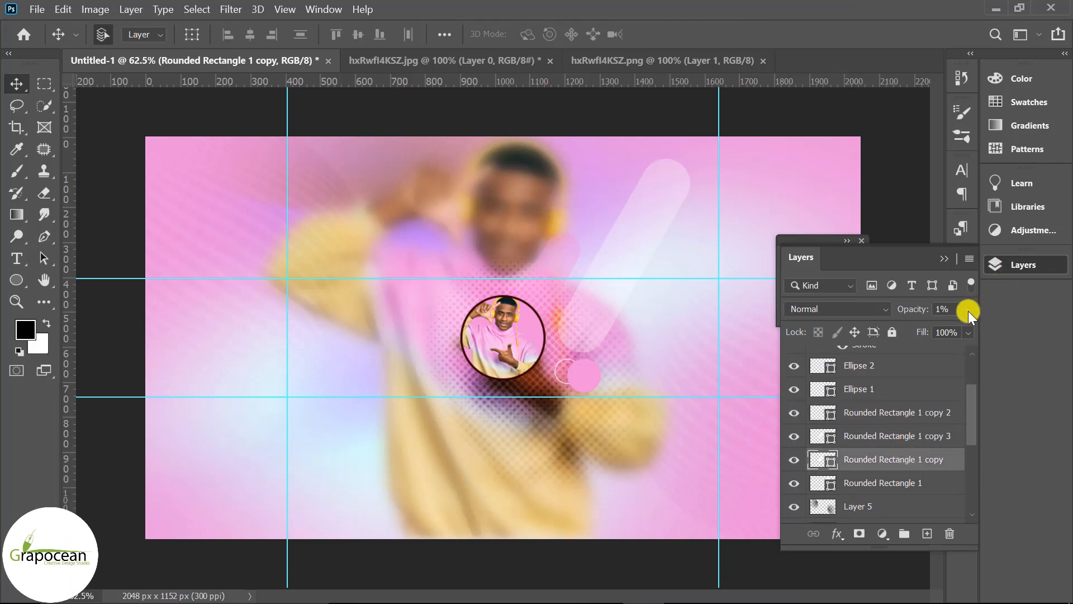
drag(913, 324, 896, 328)
scroll(662, 424, down, 2)
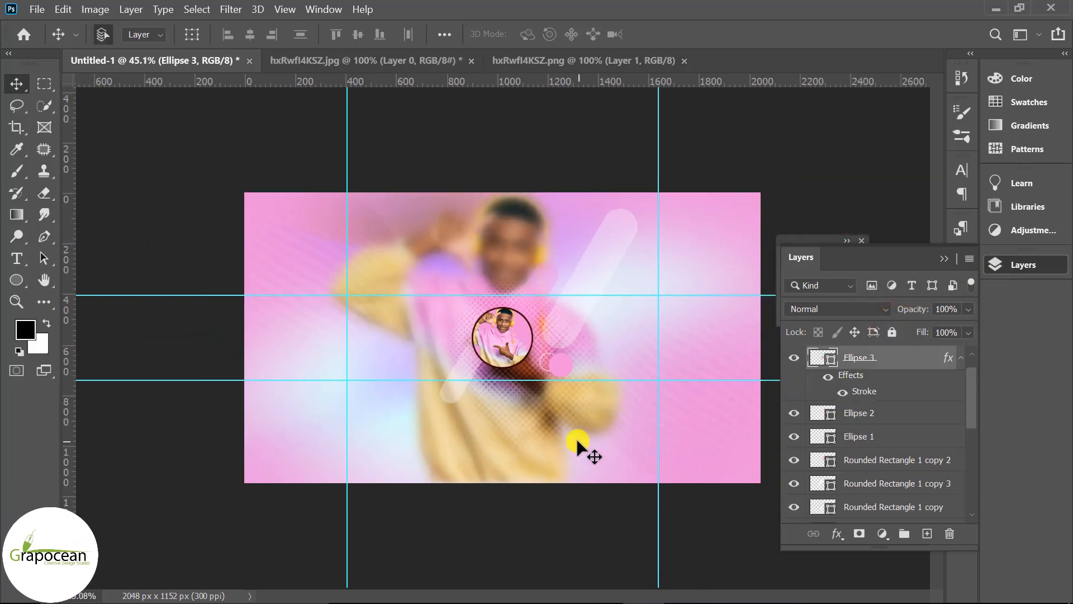
Draw a small 67 px circle with no fill and a cream stroke of about 4.68 px at the cut-out's lower-right edge
scroll(575, 437, up, 2)
scroll(575, 417, up, 2)
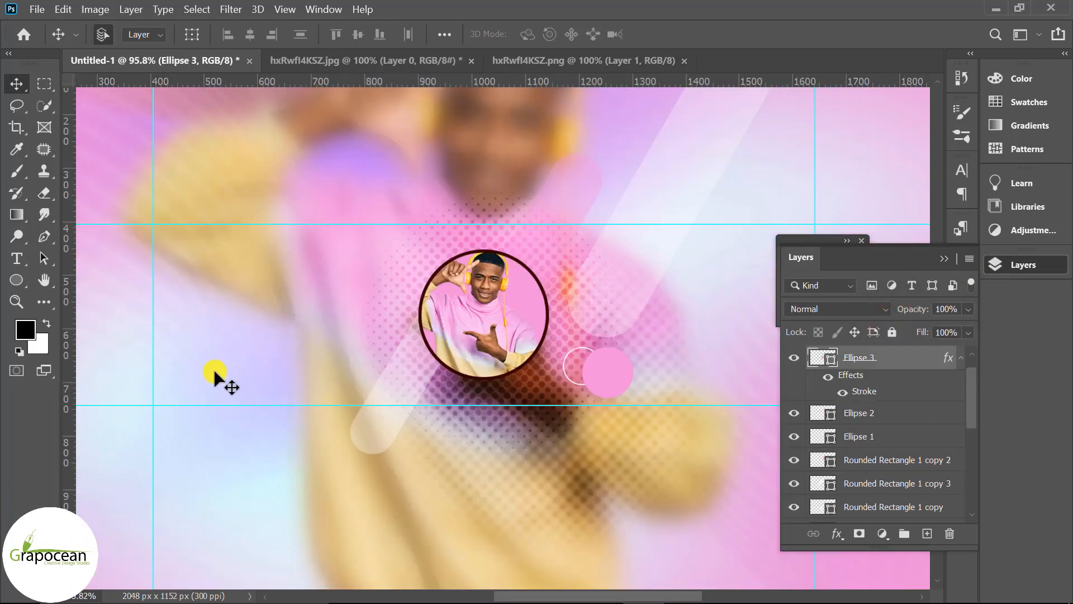
right_click(18, 280)
click(83, 308)
scroll(541, 421, up, 2)
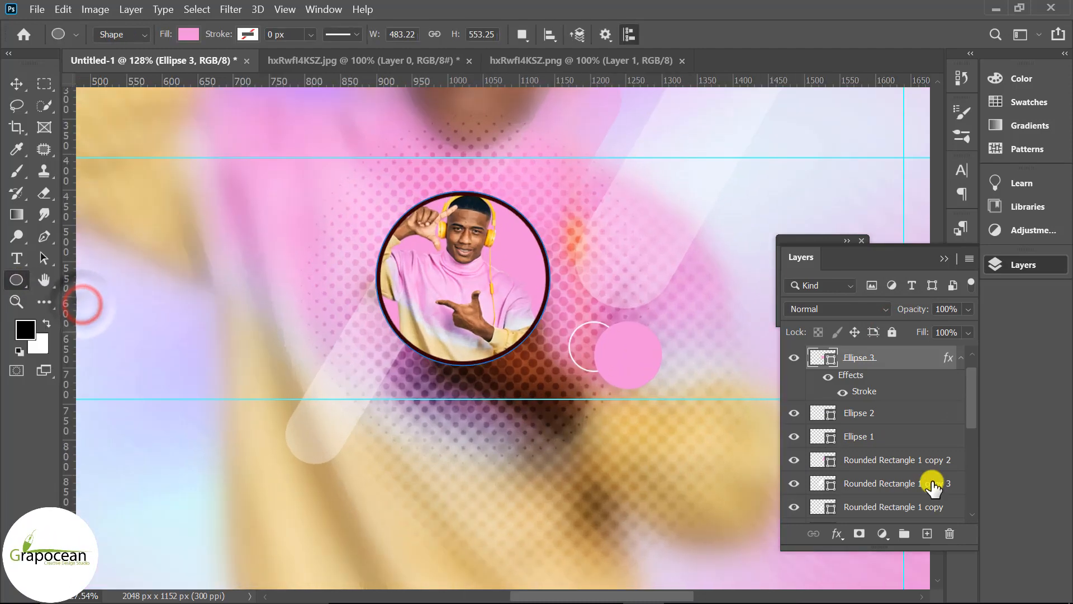
scroll(916, 452, up, 1)
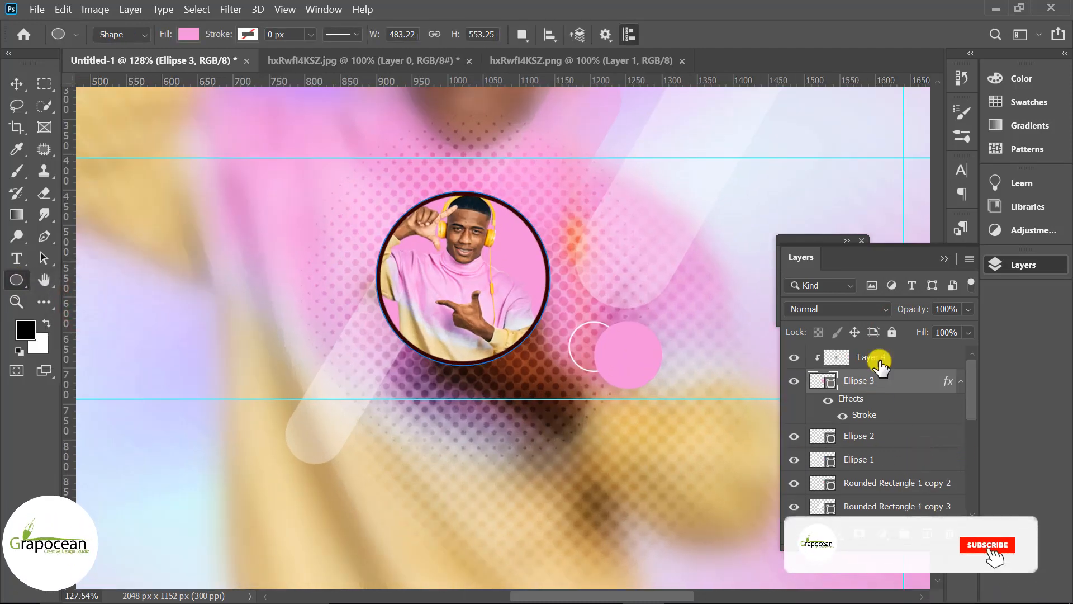
scroll(903, 475, down, 3)
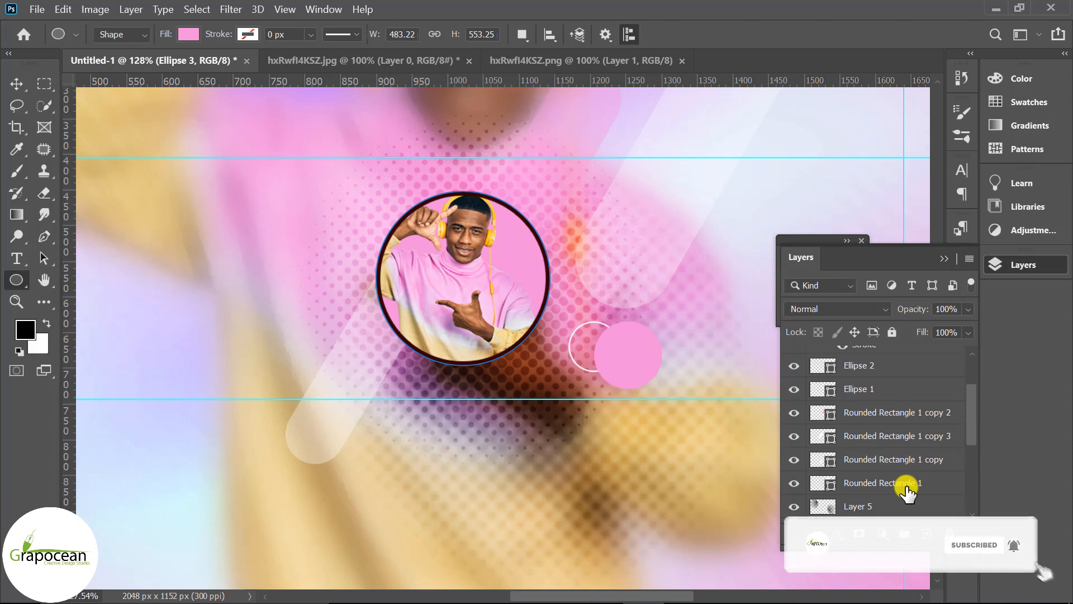
scroll(899, 469, up, 2)
click(895, 455)
click(927, 533)
drag(510, 302, 560, 362)
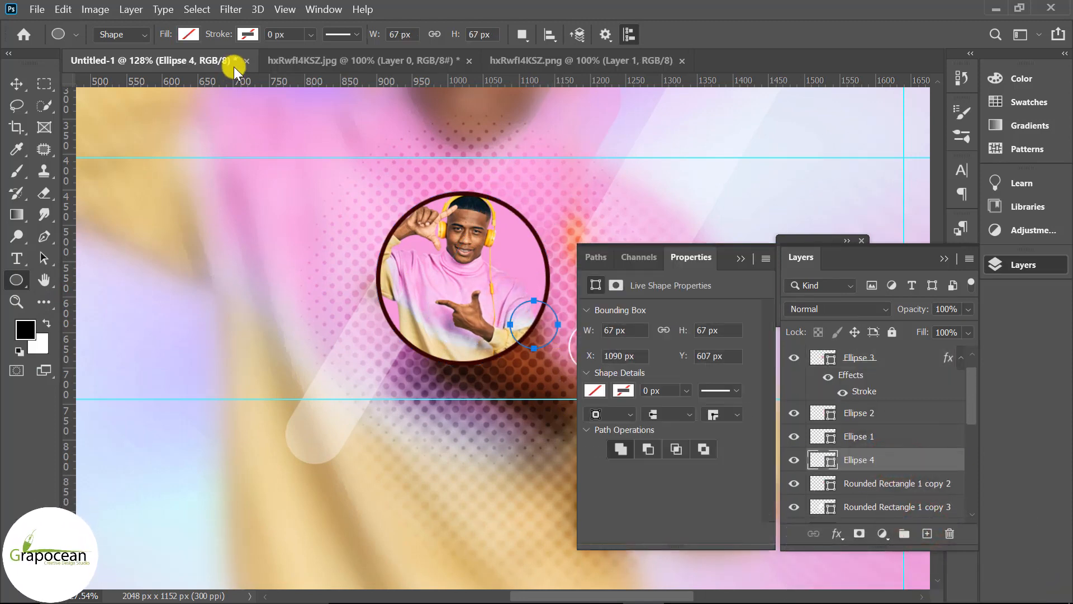
click(188, 34)
click(188, 34)
click(247, 34)
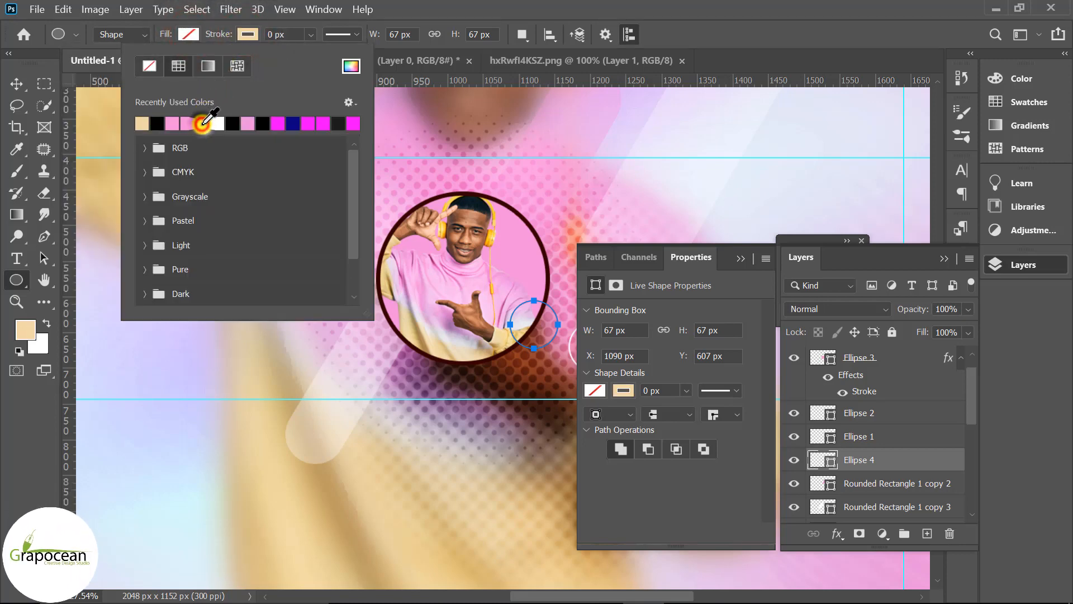
click(312, 34)
drag(316, 55, 327, 58)
click(16, 83)
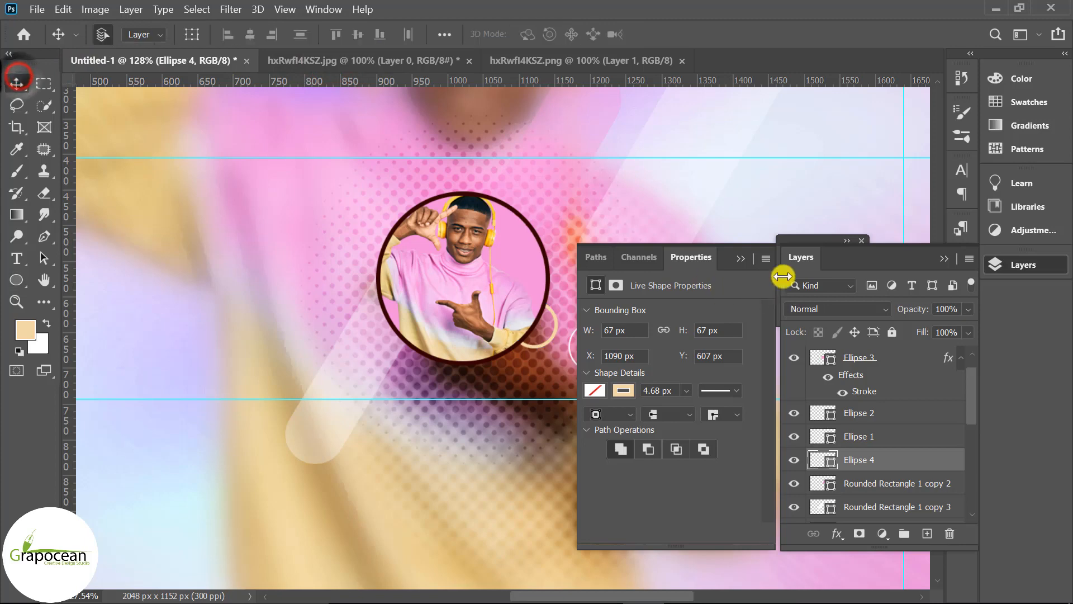
Move the pink filled circle up behind the circular cut-out's upper-right edge
click(941, 261)
scroll(412, 403, down, 8)
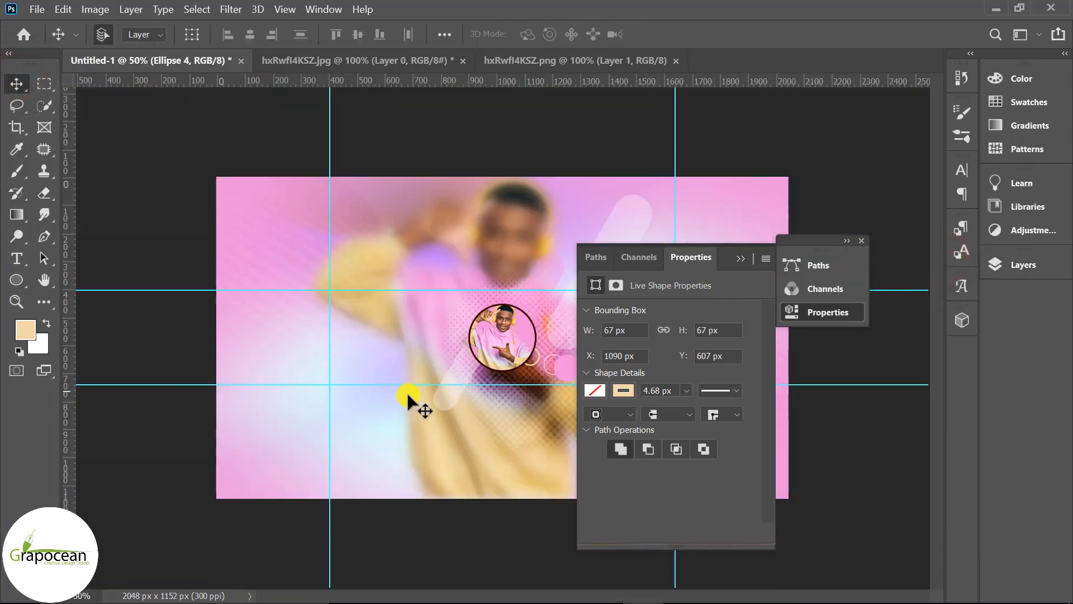
click(741, 258)
scroll(558, 391, up, 8)
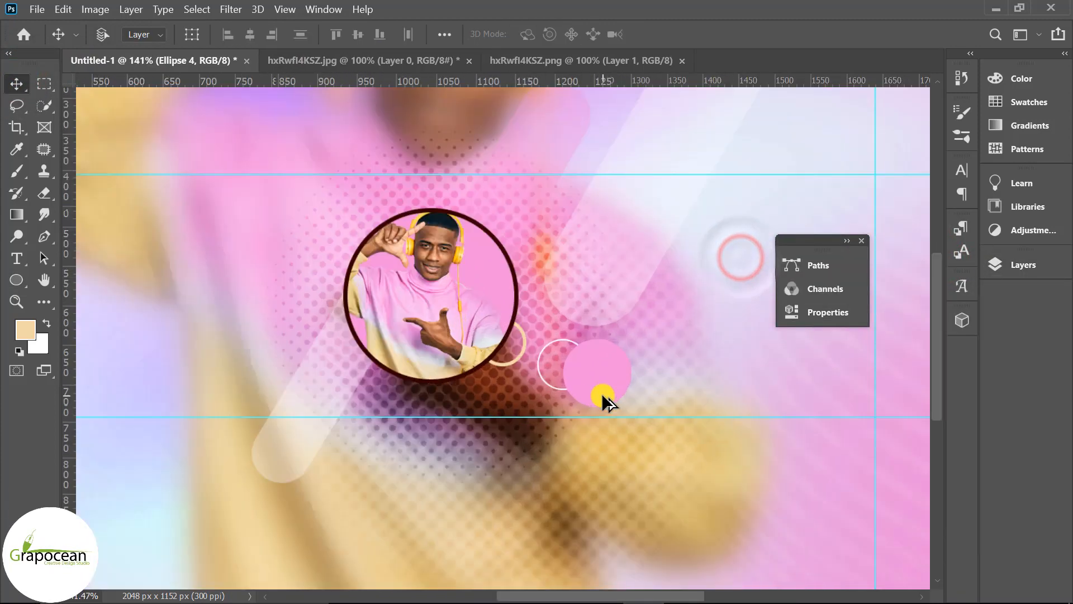
drag(578, 375, 477, 236)
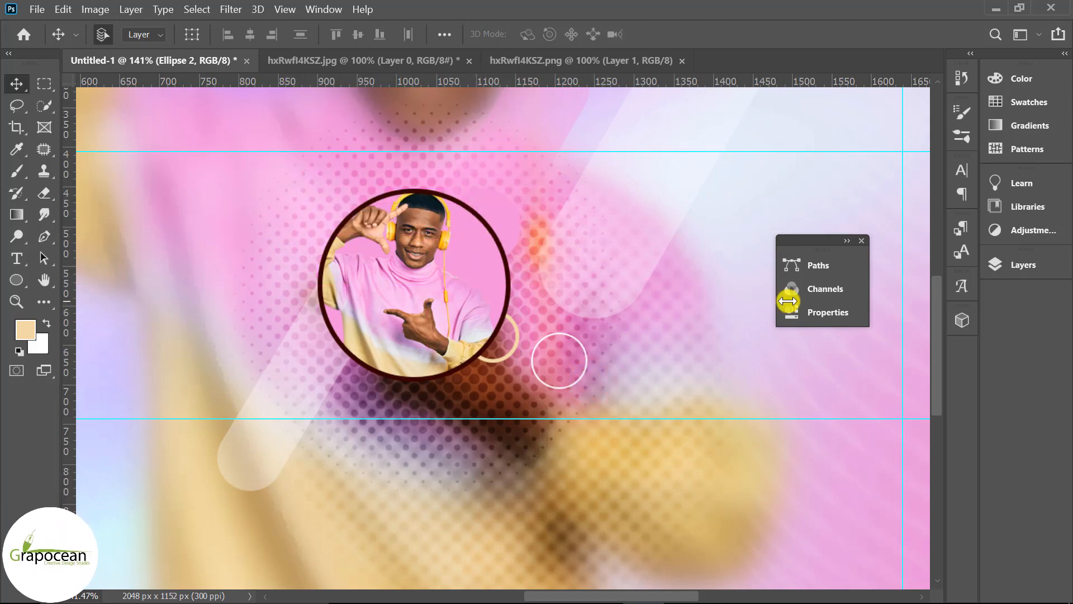
Change that circle's fill colour to white, ffffff
click(1035, 265)
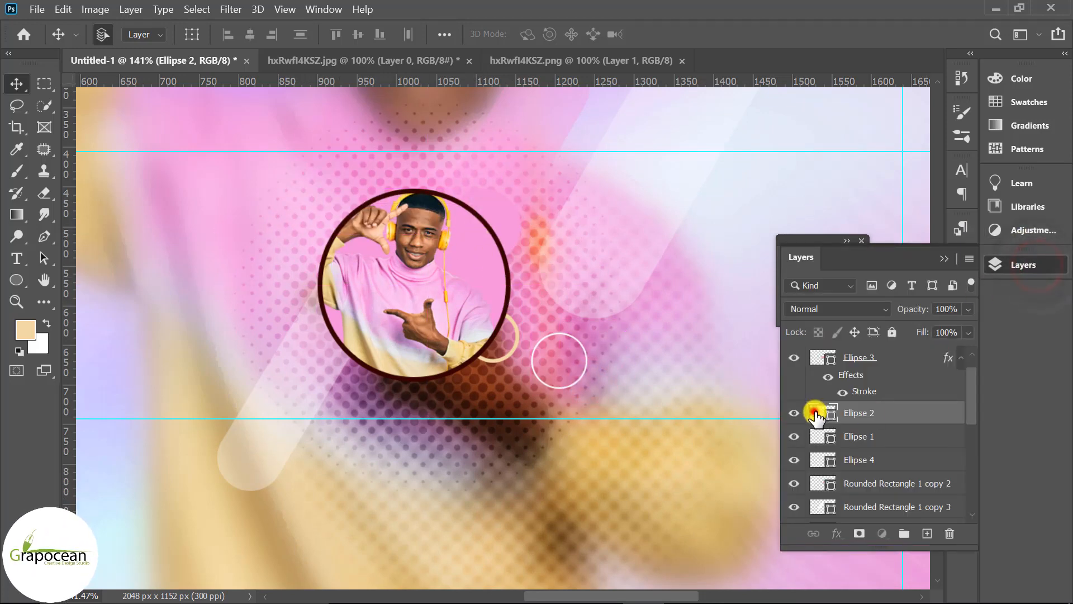
double_click(815, 413)
drag(673, 279, 600, 206)
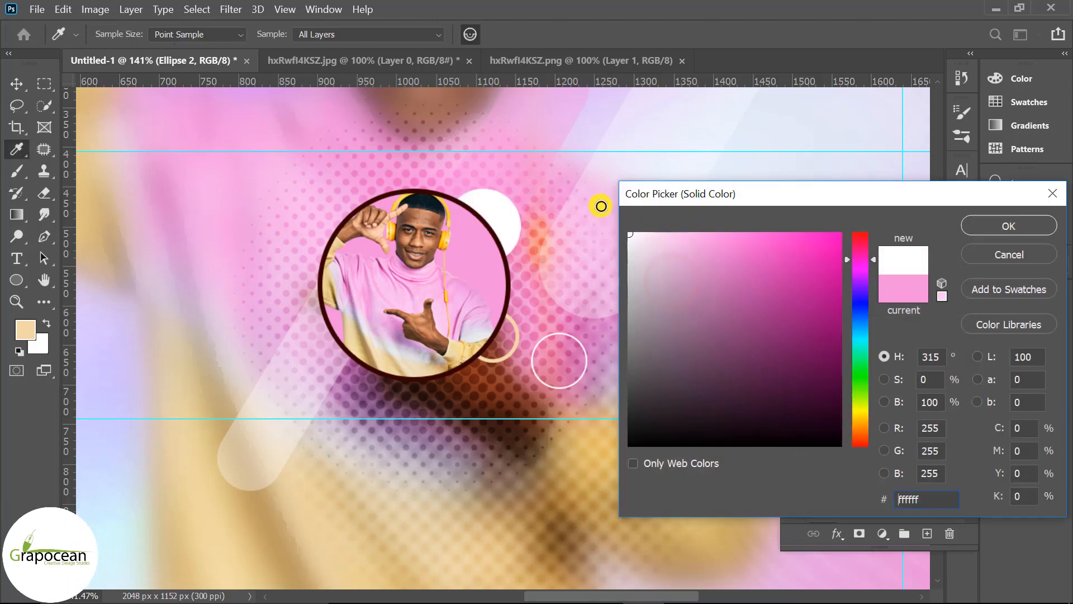
click(998, 218)
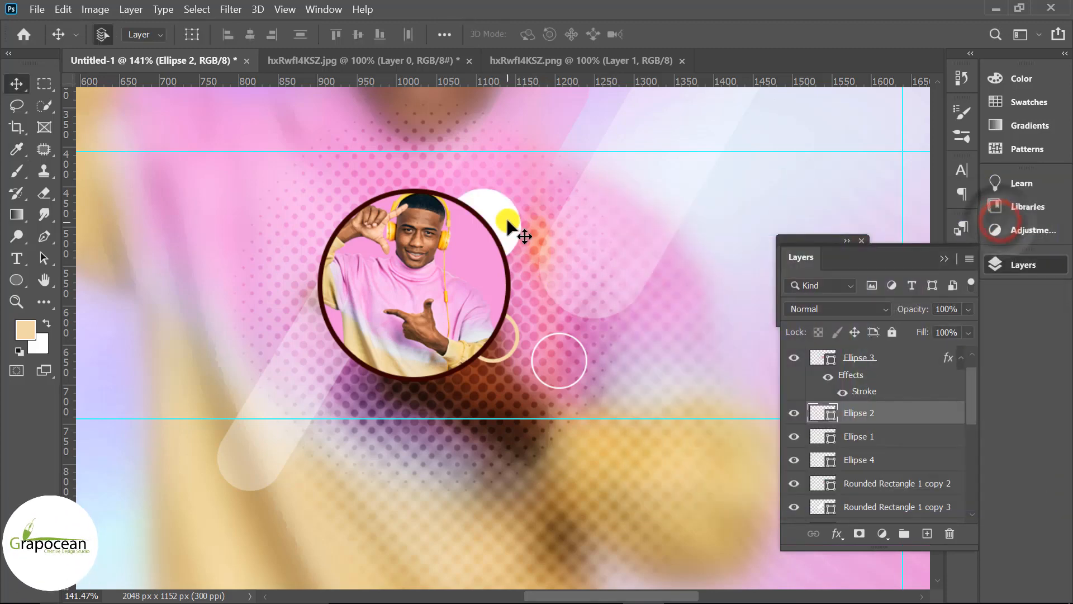
Scale the white circle down to about 42% and tuck it behind the cut-out's lower-right edge
key(ctrl+t)
drag(514, 200, 497, 334)
scroll(494, 332, up, 5)
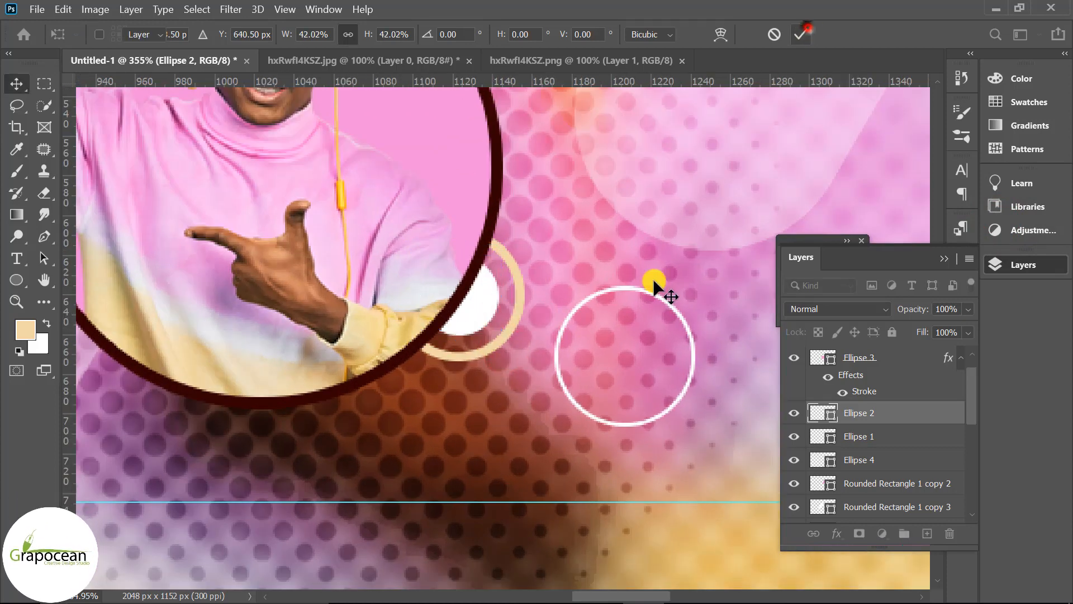
key(Return)
Draw a tall narrow rounded rectangle about 37 × 408 px left of the cut-out and fill it with the cream colour
scroll(568, 387, down, 8)
click(534, 400)
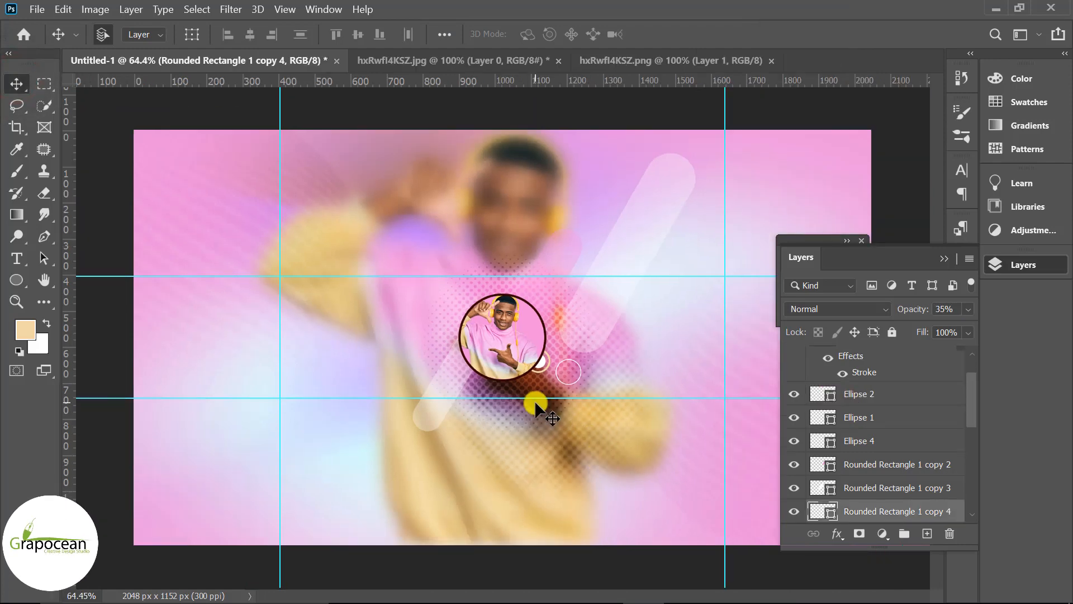
scroll(494, 435, up, 2)
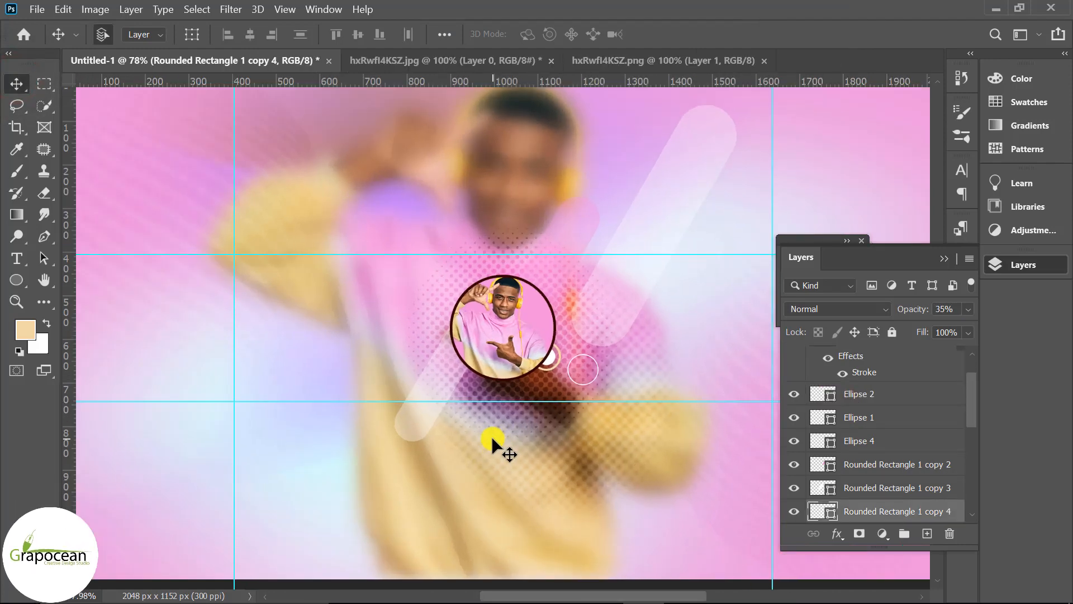
click(12, 272)
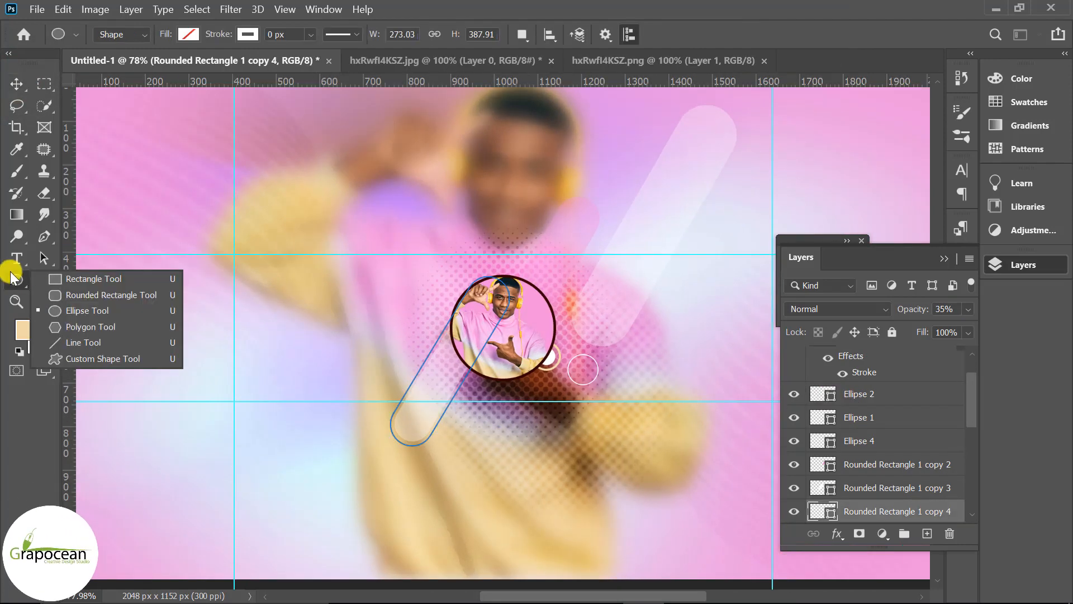
click(102, 295)
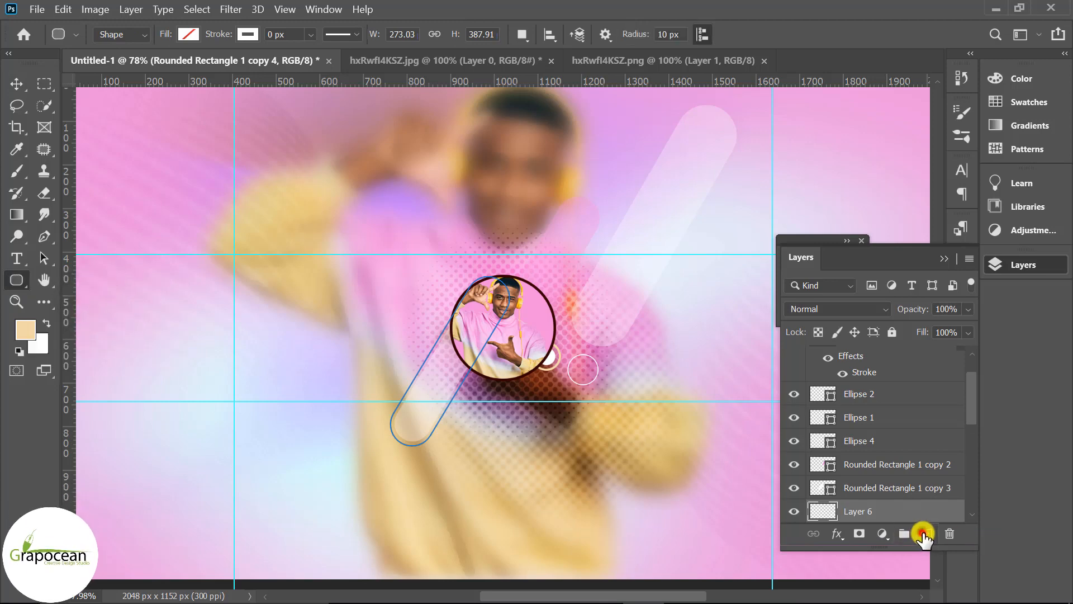
drag(377, 276, 393, 456)
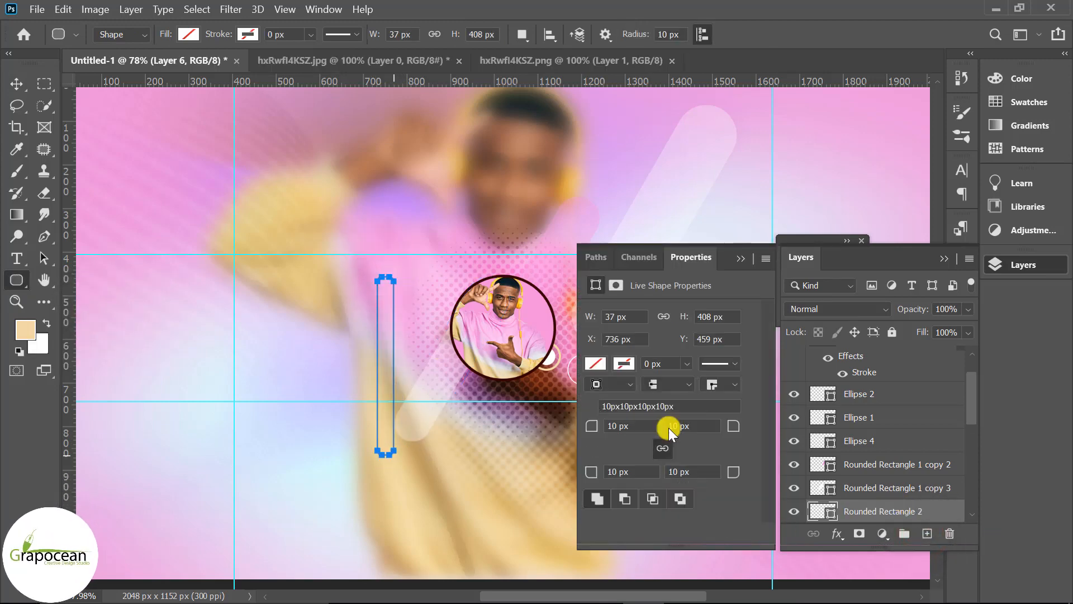
click(188, 34)
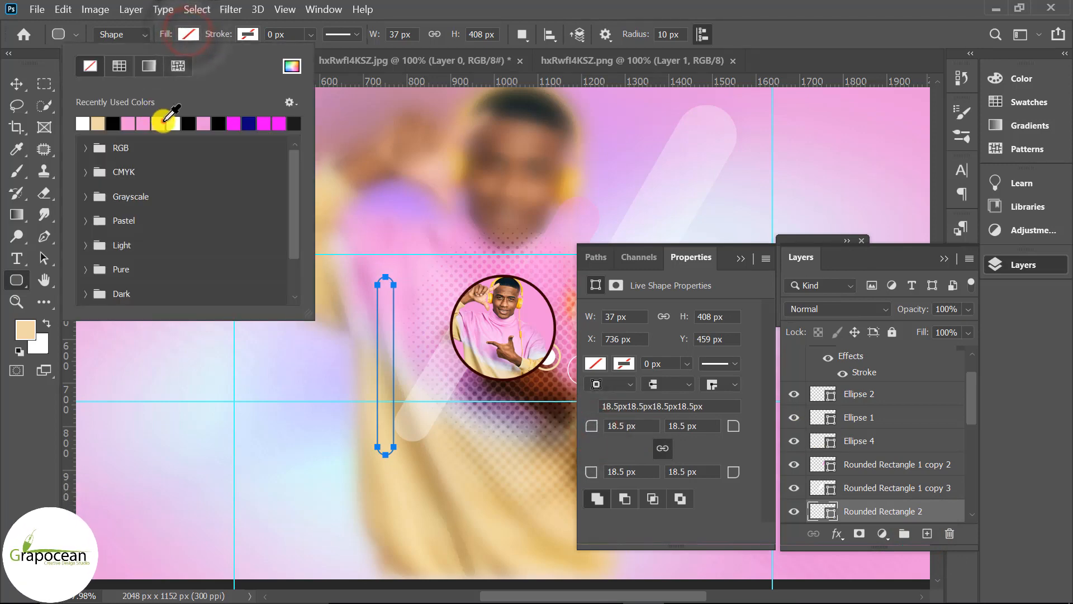
click(26, 92)
click(395, 343)
key(ctrl+t)
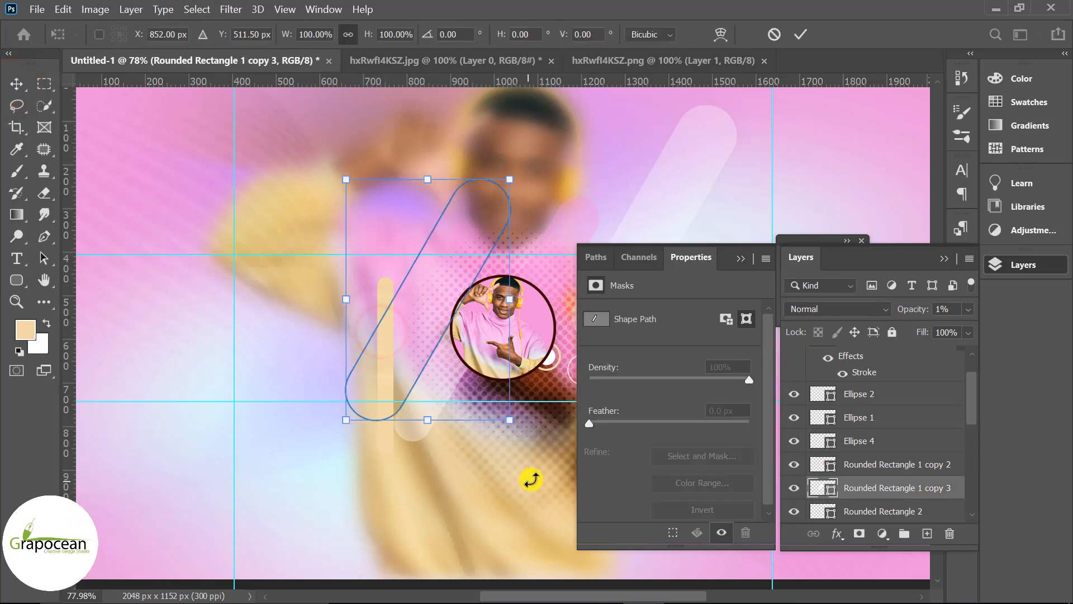
click(800, 33)
Rotate the cream bar 30° and move it along the cut-out's upper-left edge
click(385, 287)
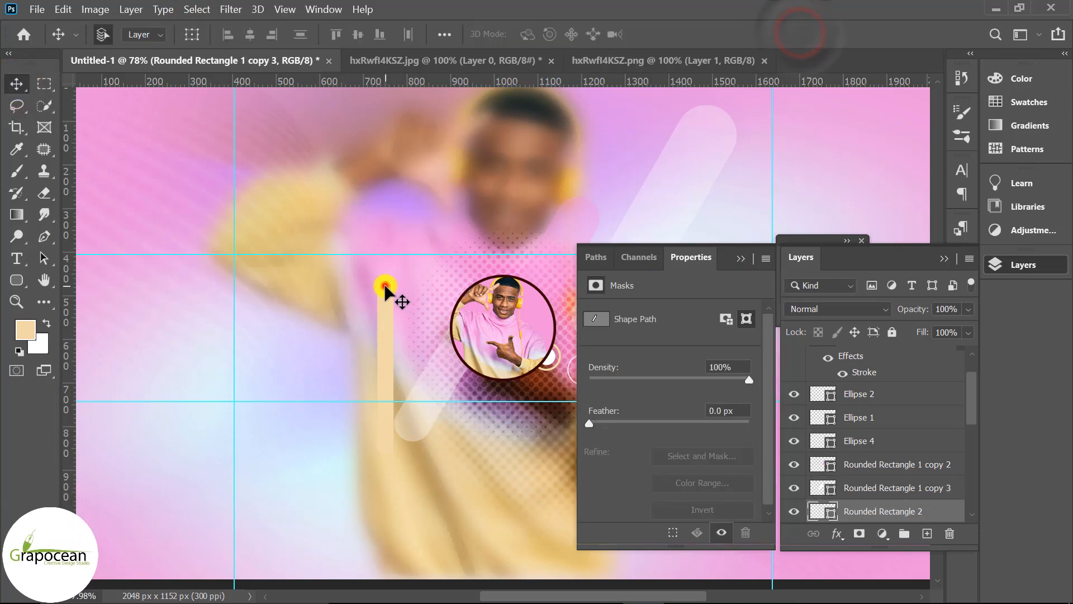
click(746, 256)
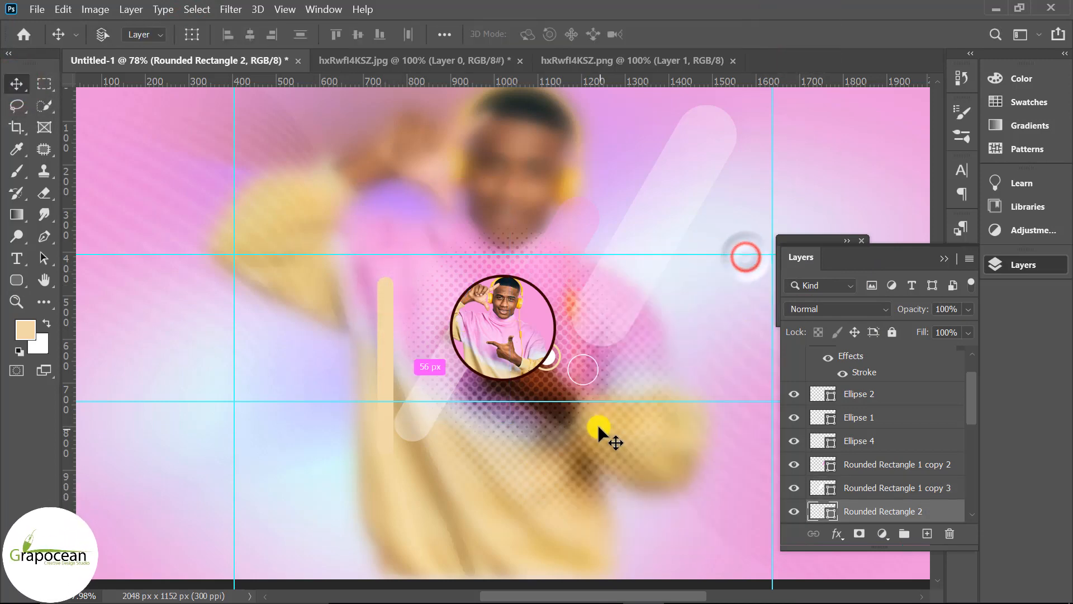
key(ctrl+t)
drag(463, 493, 396, 507)
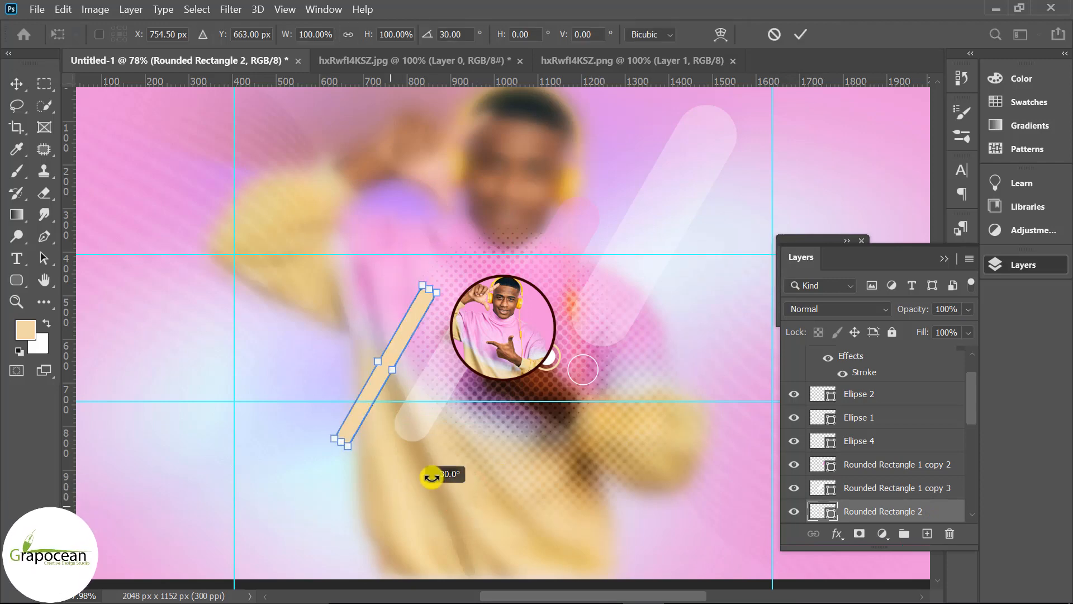
drag(407, 336, 479, 237)
click(800, 34)
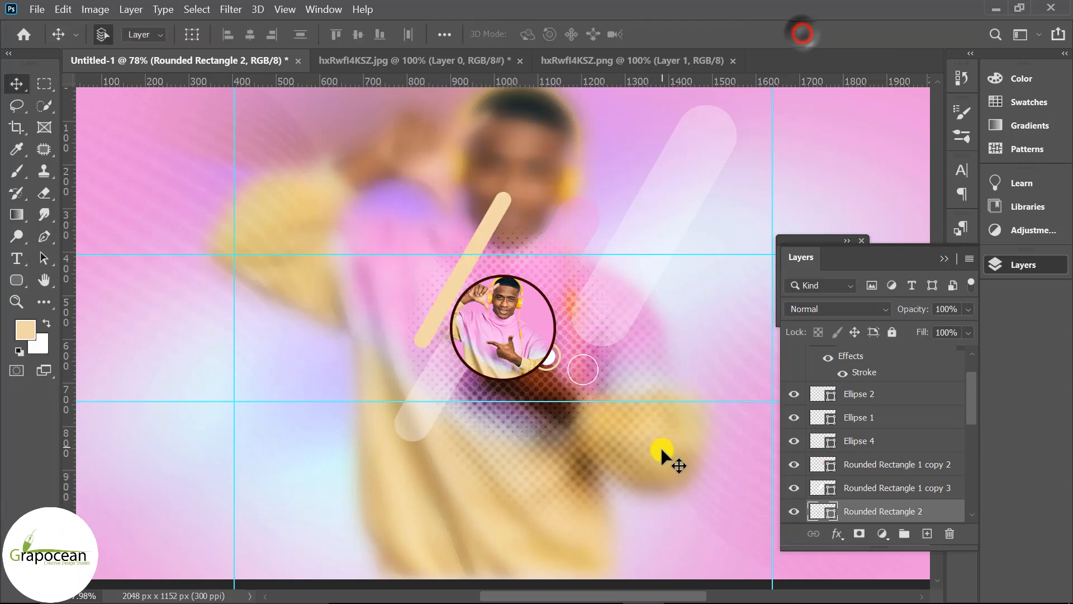
Duplicate the small white circle and cream ring and place the copies at the cream bar's lower end, left of the cut-out
scroll(672, 479, down, 3)
scroll(533, 380, up, 5)
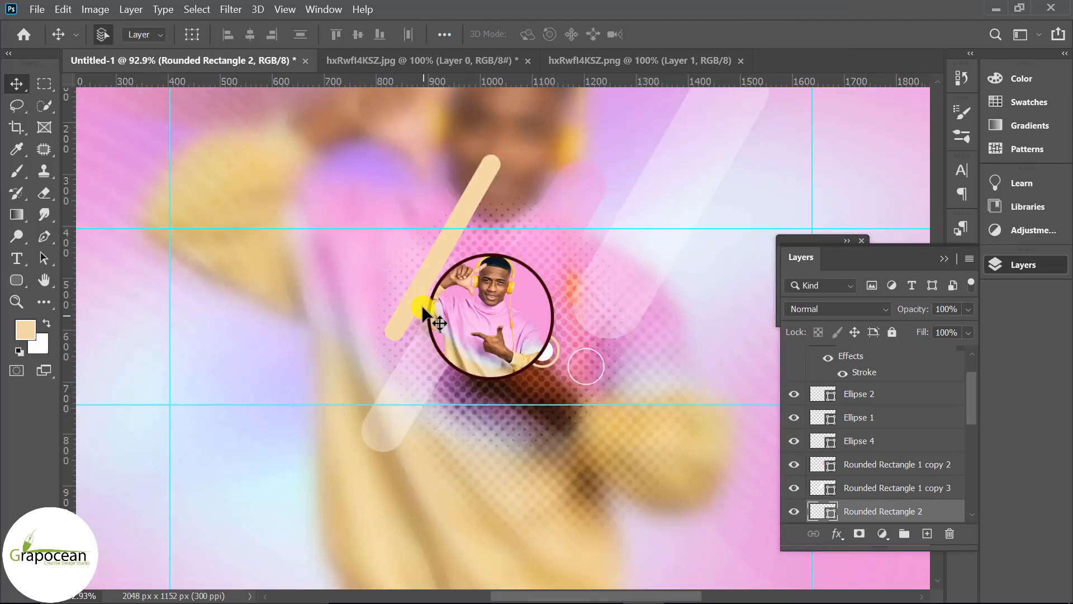
scroll(536, 360, up, 3)
click(558, 351)
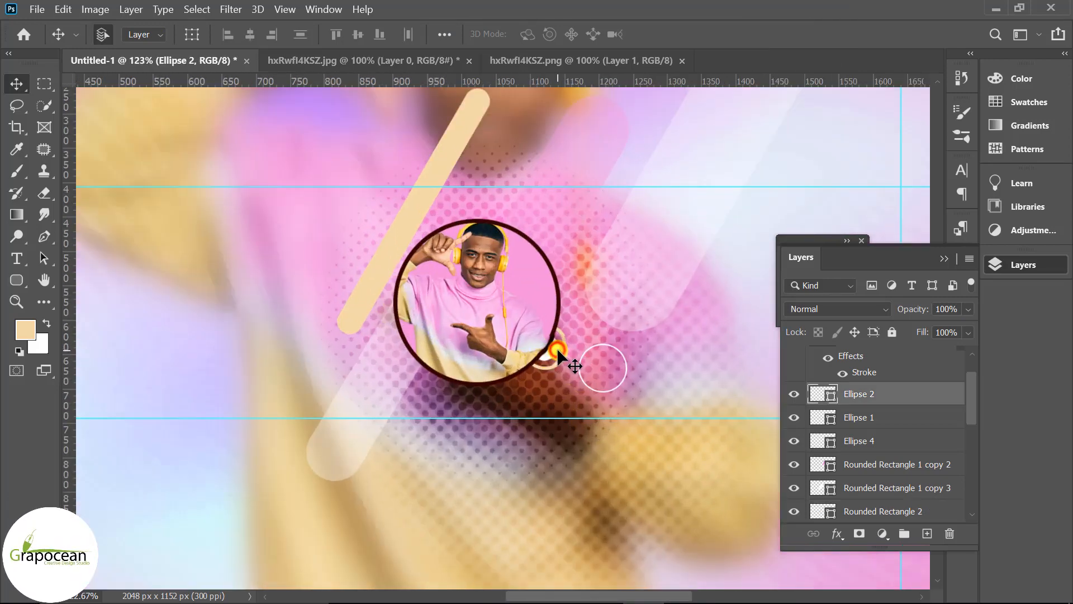
drag(565, 351, 364, 281)
scroll(534, 501, down, 6)
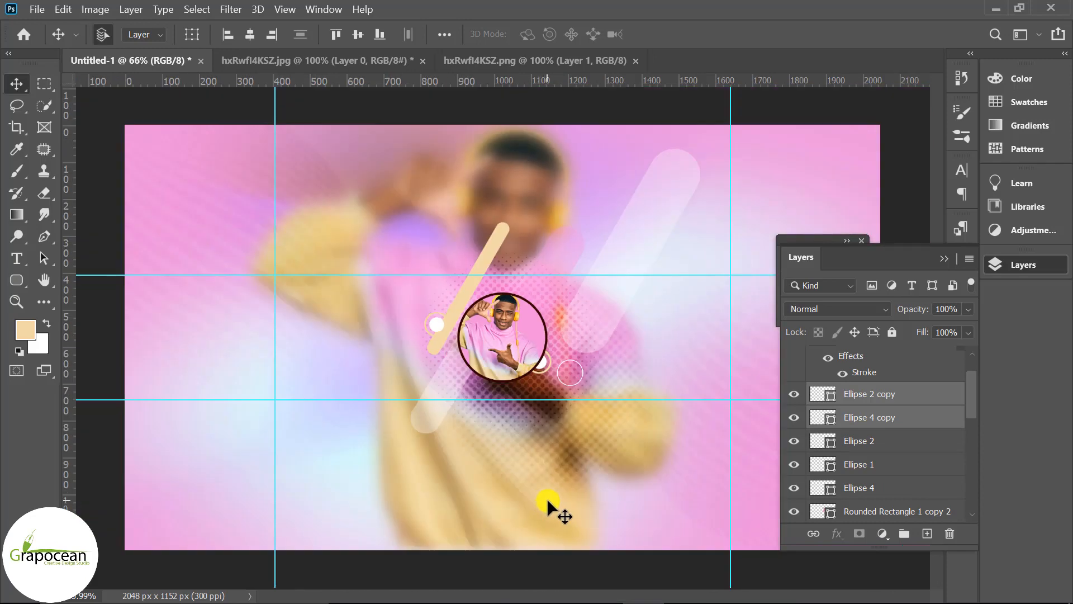
Add a 7 pt text line reading "Modern Graphic Designer" left of the circular cut-out
scroll(547, 498, up, 4)
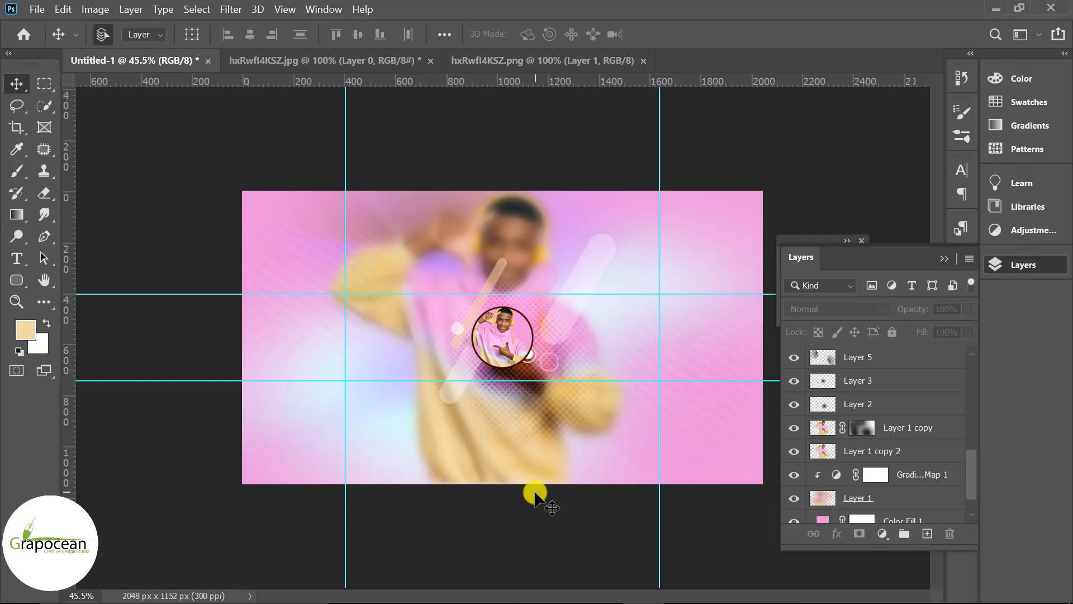
scroll(541, 488, up, 2)
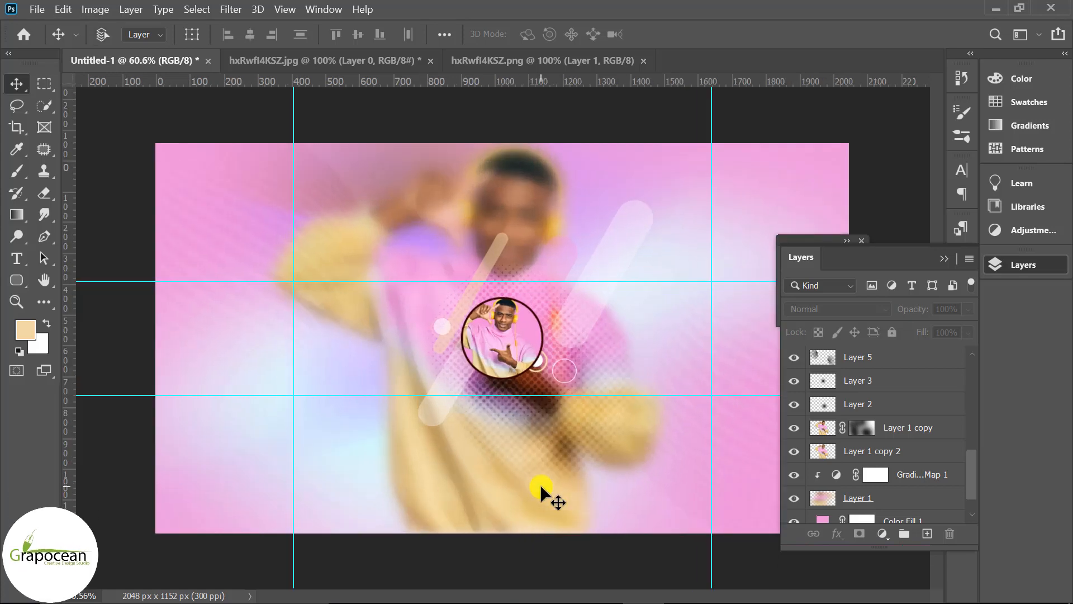
click(22, 263)
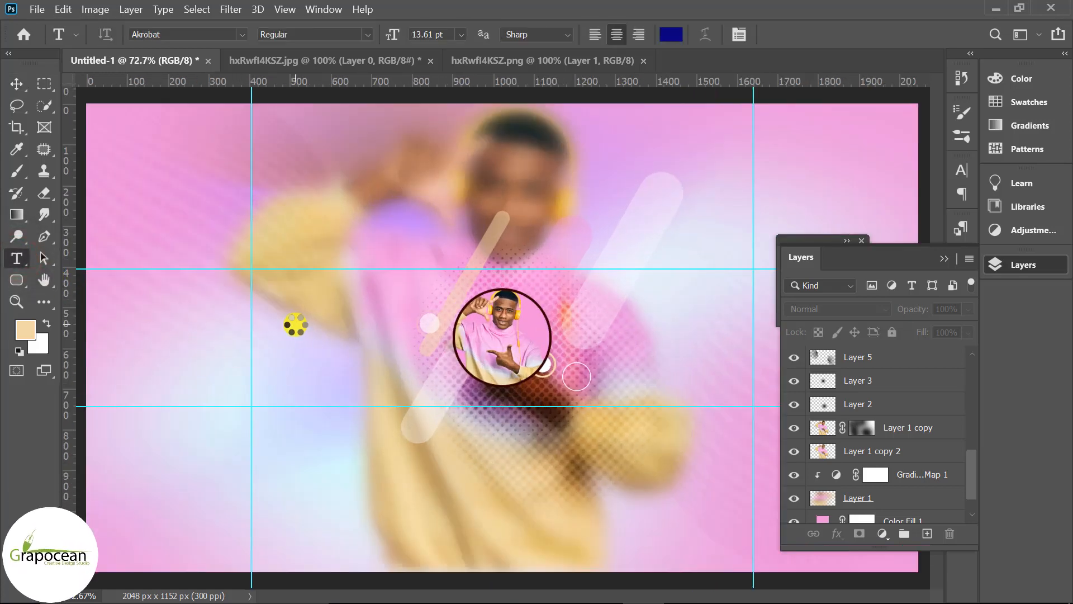
key(ctrl+minus)
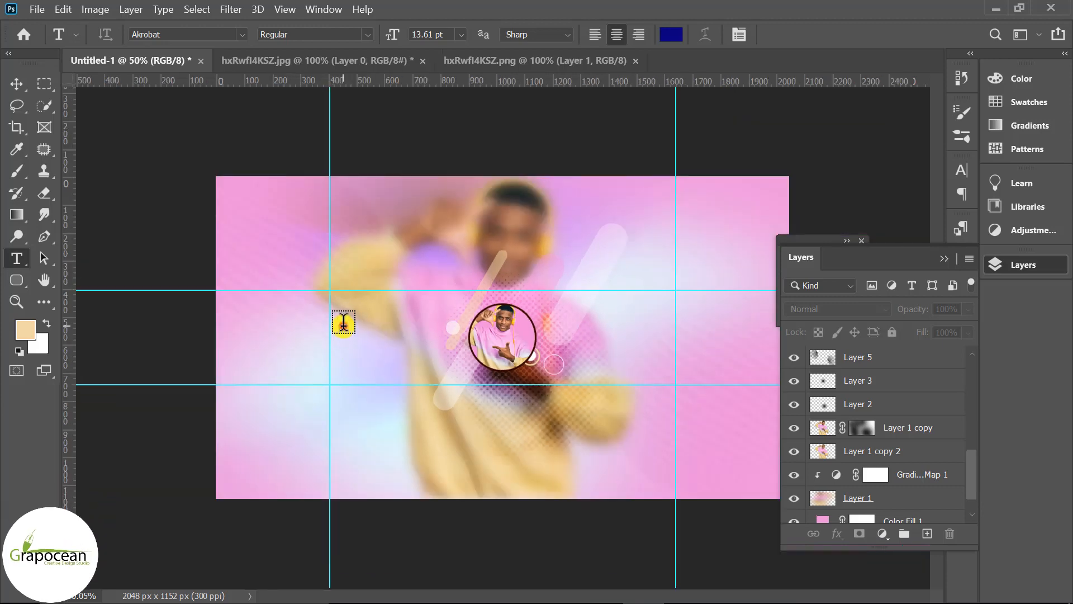
click(343, 323)
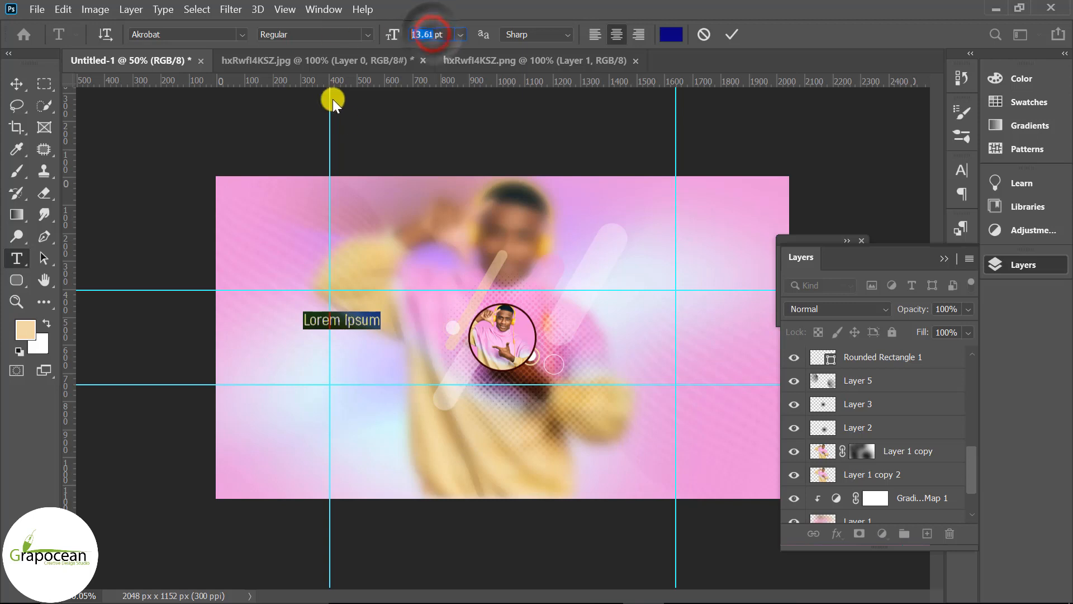
text(7)
key(Return)
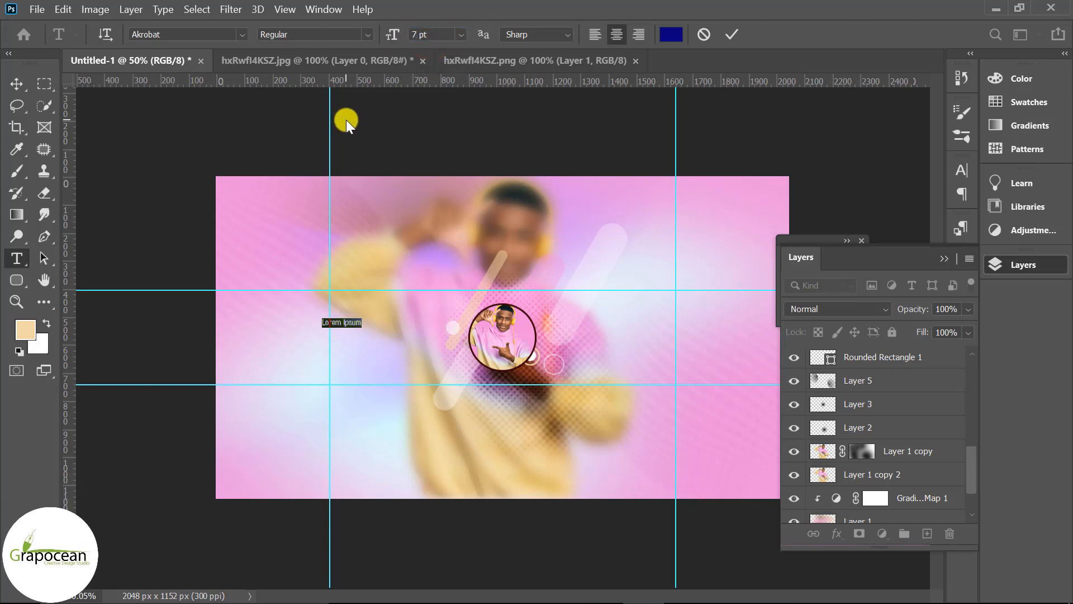
key(BackSpace)
text(Modern G)
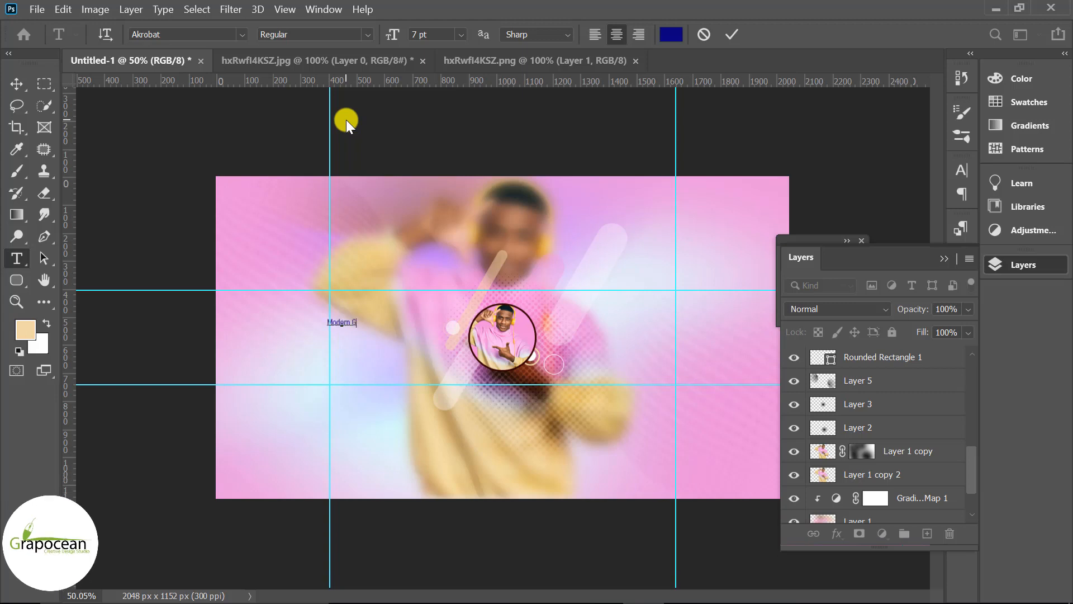
text(raphic D)
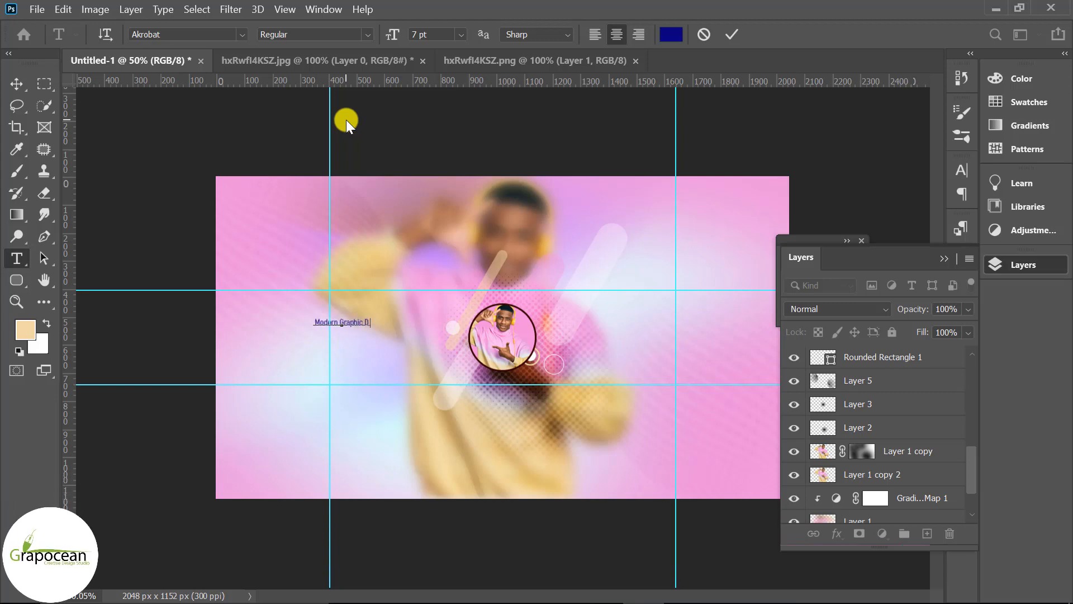
text(esigner)
click(14, 82)
drag(380, 323, 425, 342)
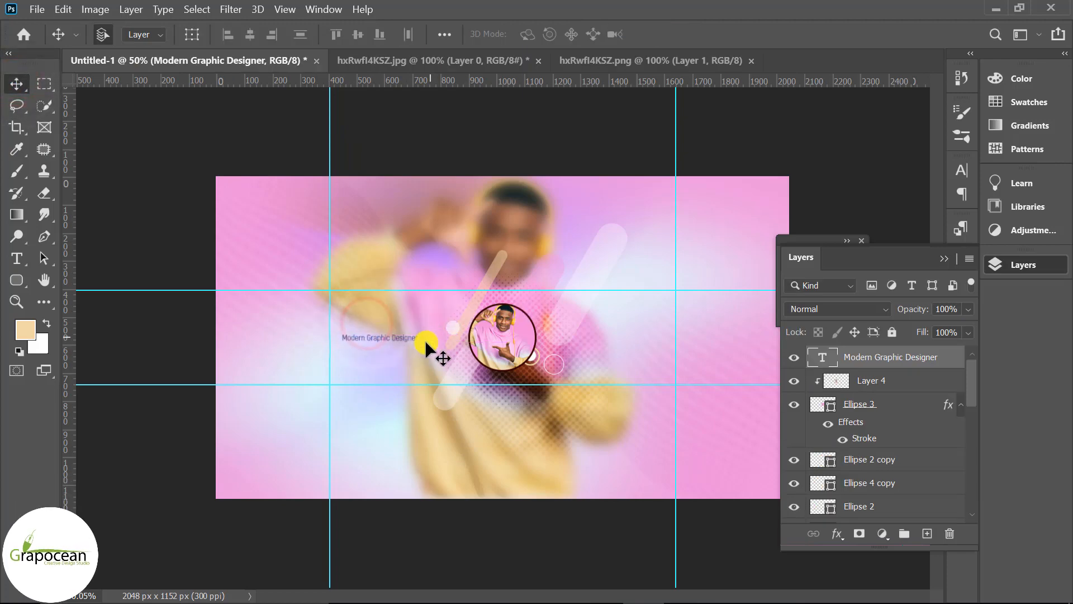
Duplicate the subtitle text twice and move one copy just above the original
drag(943, 355, 928, 533)
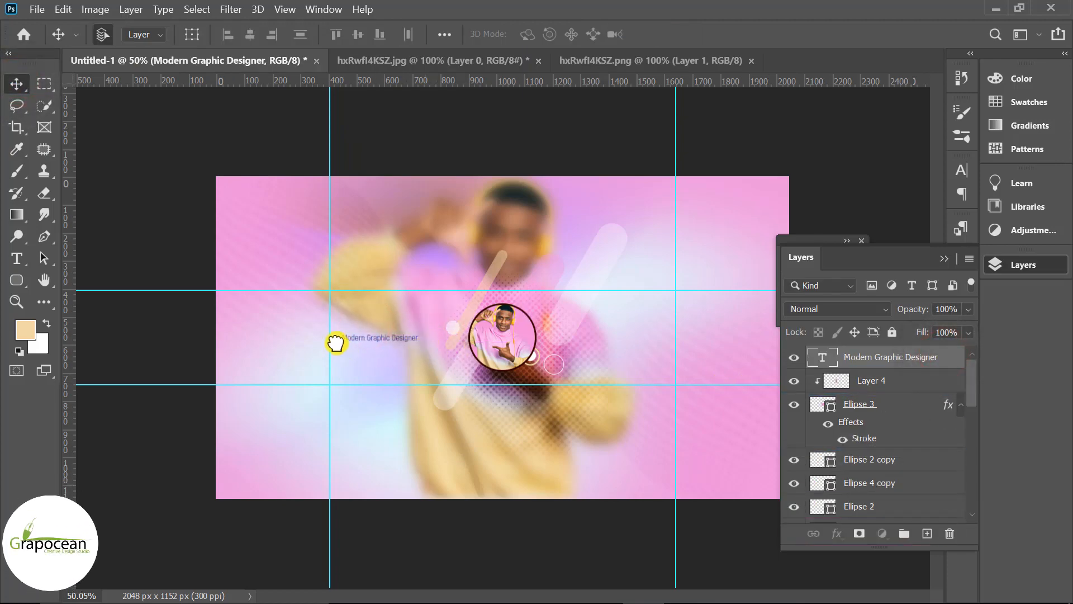
scroll(336, 343, up, 5)
drag(326, 338, 326, 311)
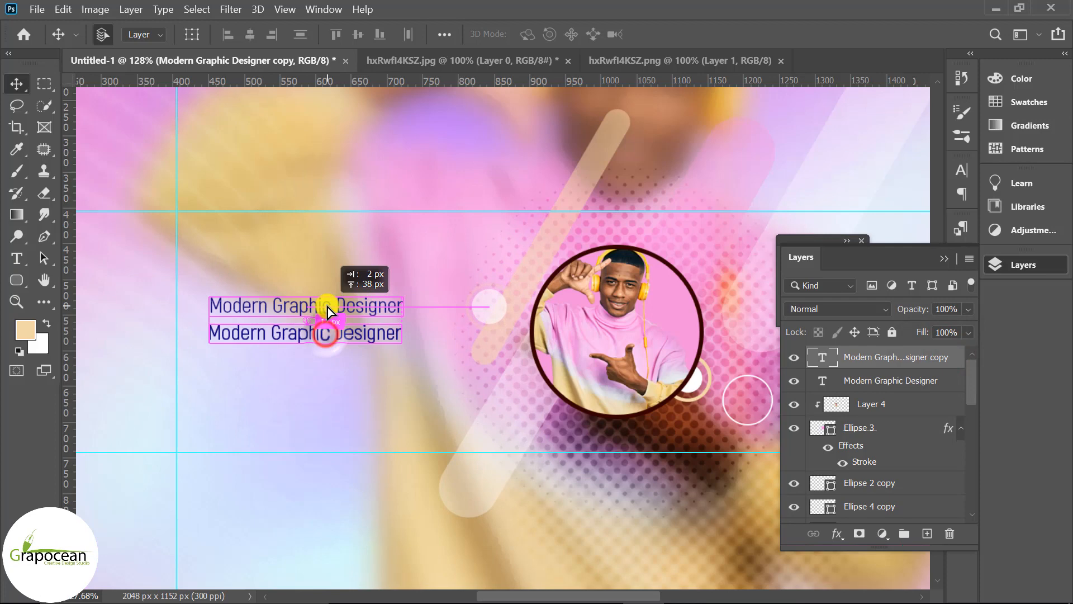
Replace the top copy's text with "Creative Youtube Channel"
click(16, 258)
triple_click(212, 306)
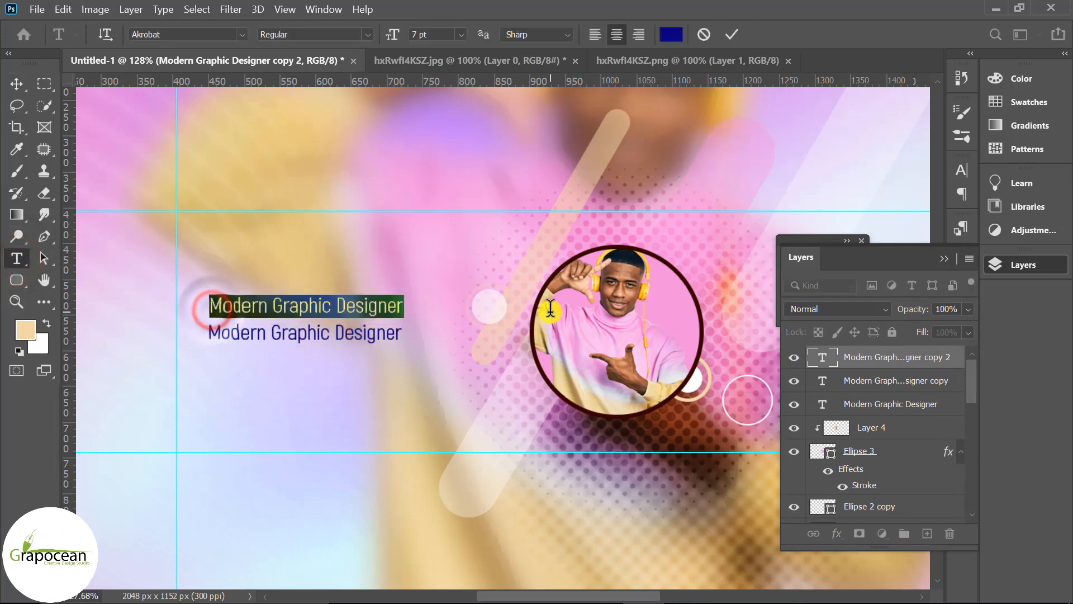
key(BackSpace)
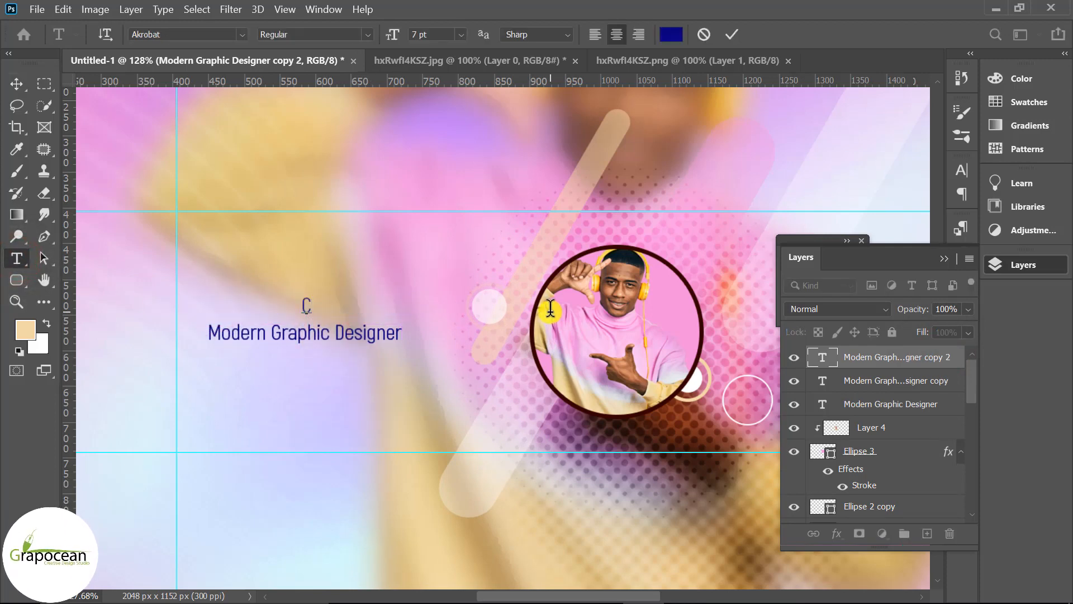
text(Creative)
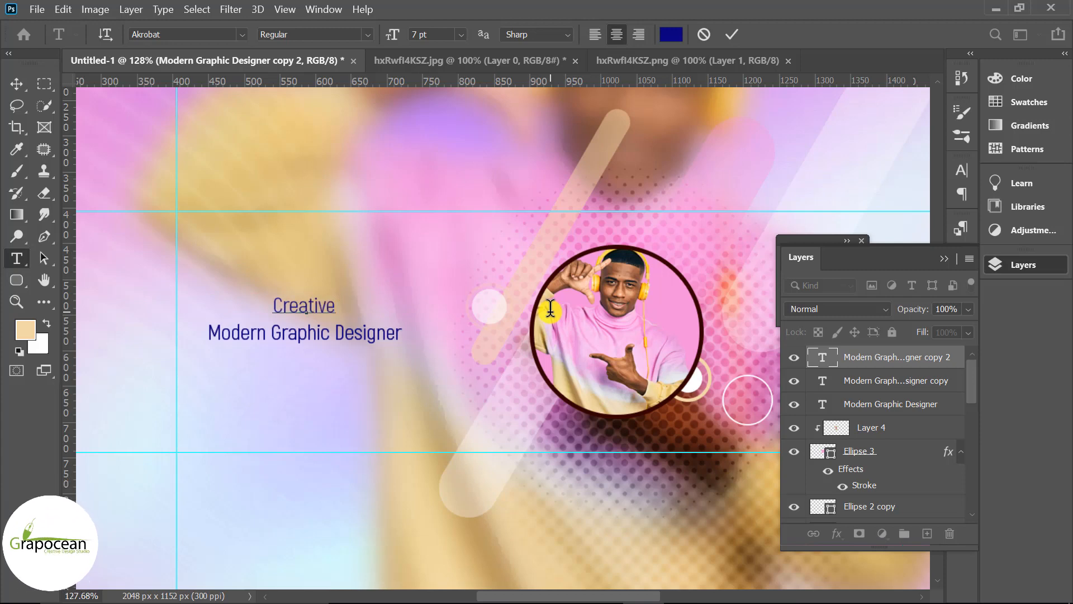
text( Your)
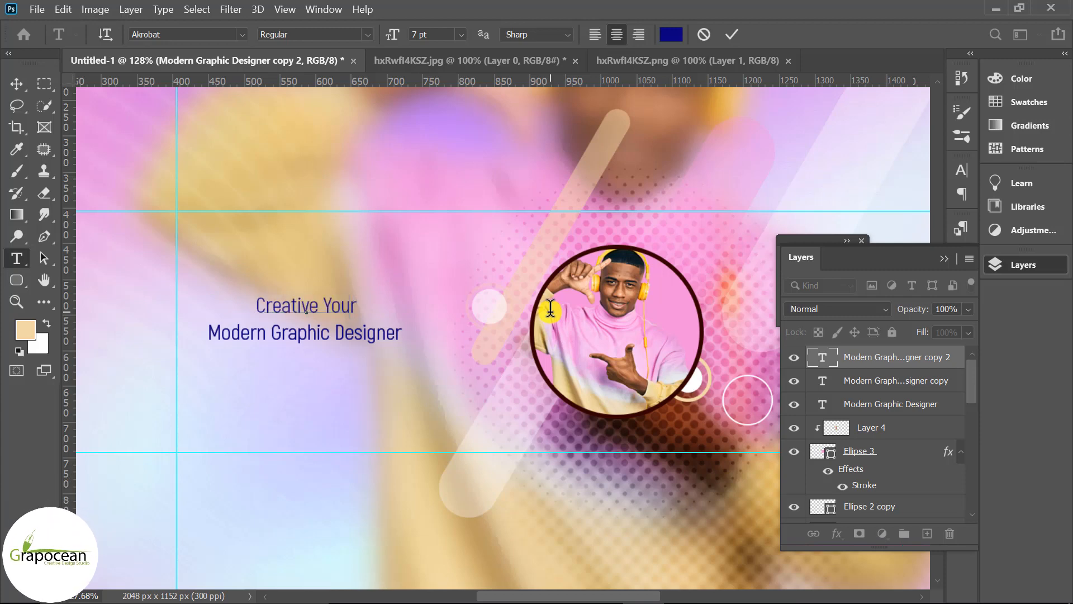
key(BackSpace)
key(BackSpace)
text(ube C)
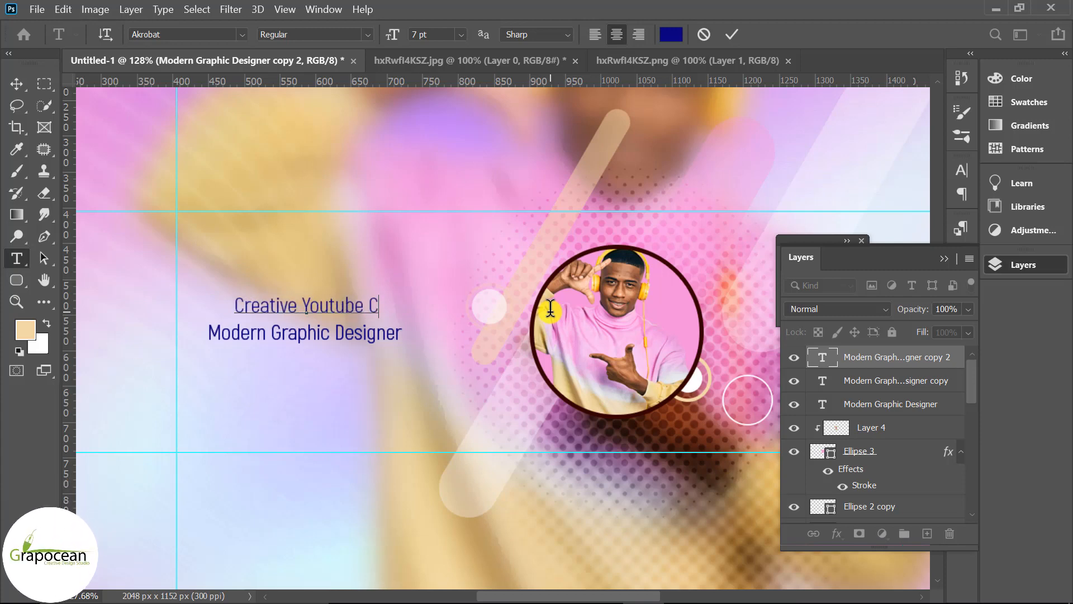
text(tube Channel)
Set the "Creative Youtube Channel" text to the Geometos font
scroll(422, 353, down, 2)
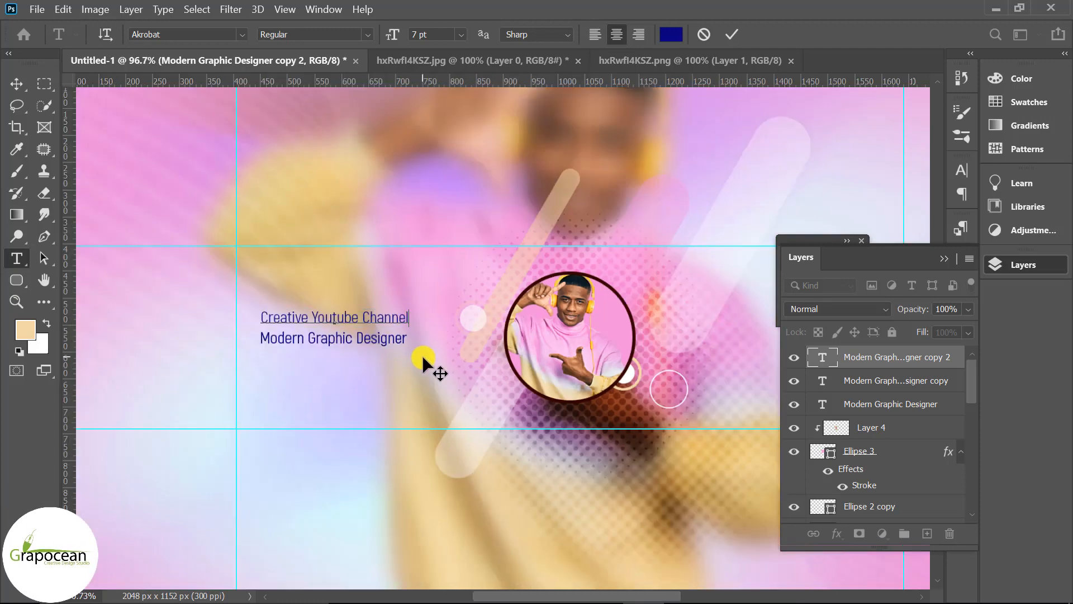
drag(411, 314, 160, 321)
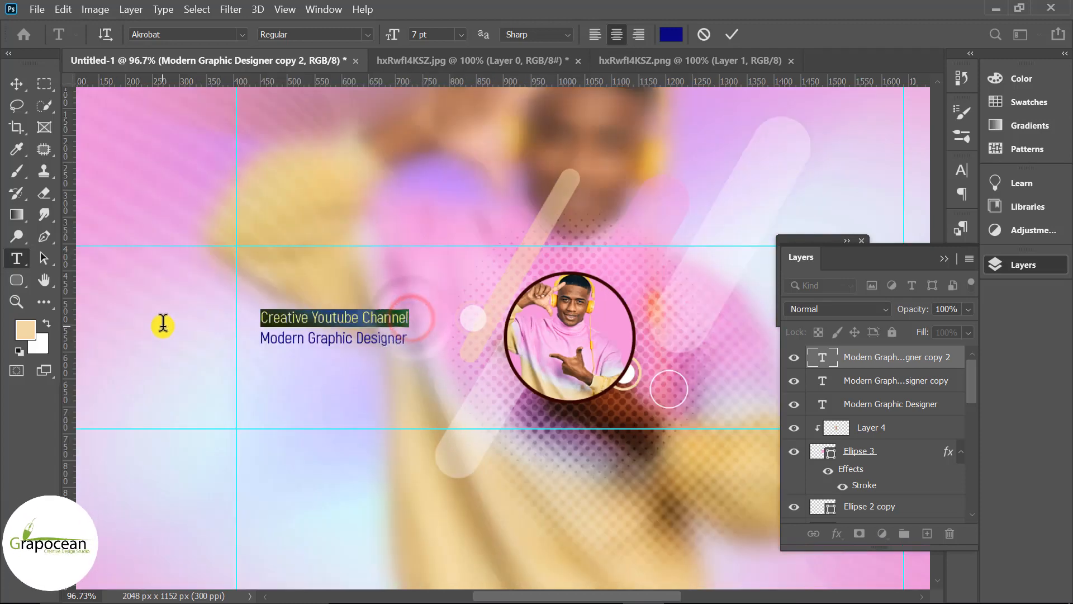
click(242, 33)
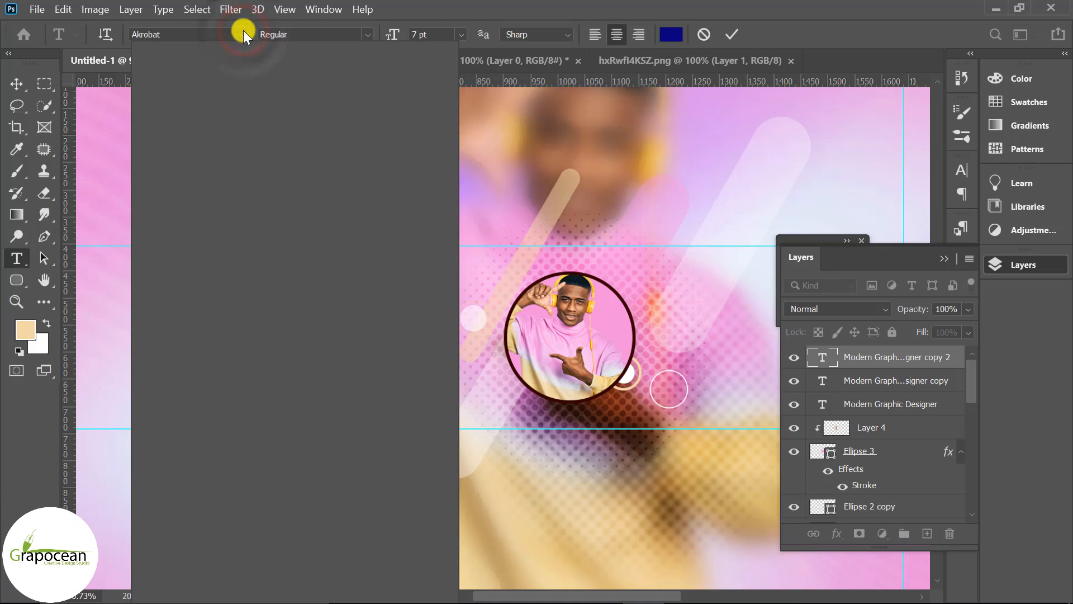
click(330, 118)
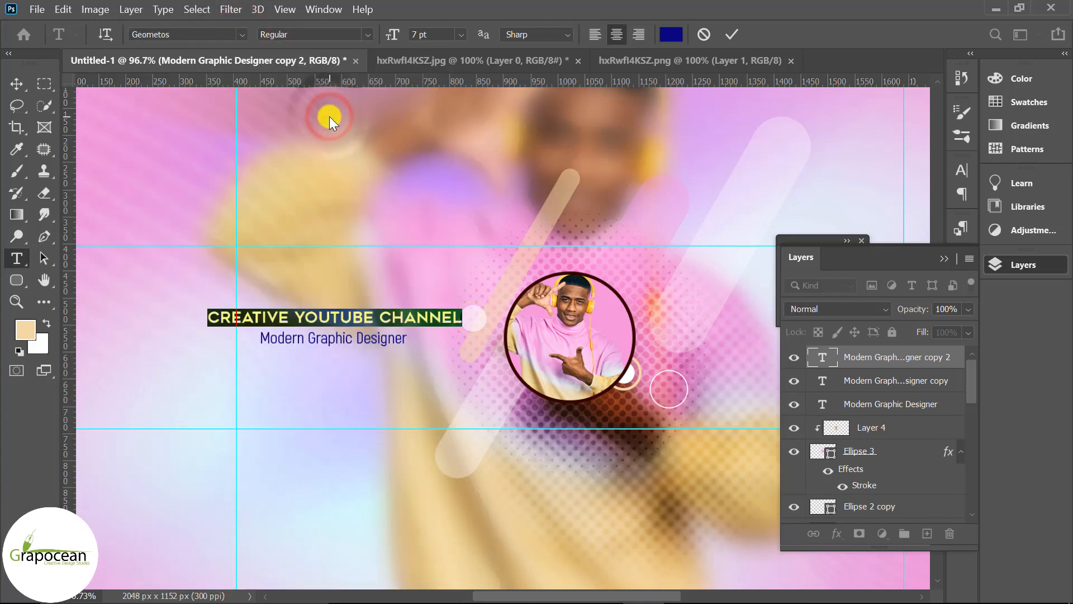
Break the title onto two lines before "Channel" and tighten the line spacing
click(378, 319)
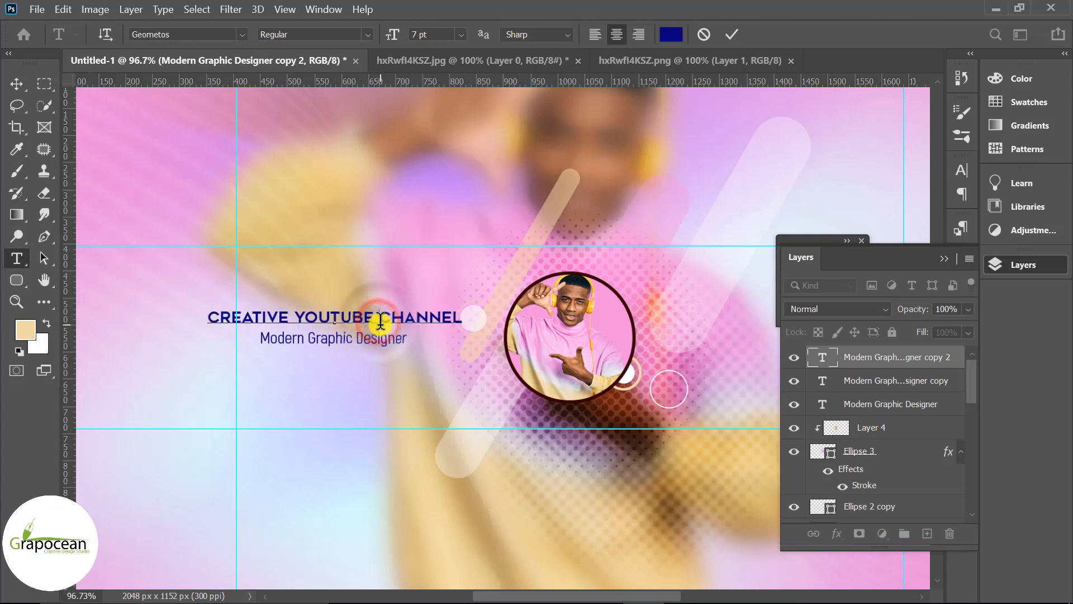
key(Return)
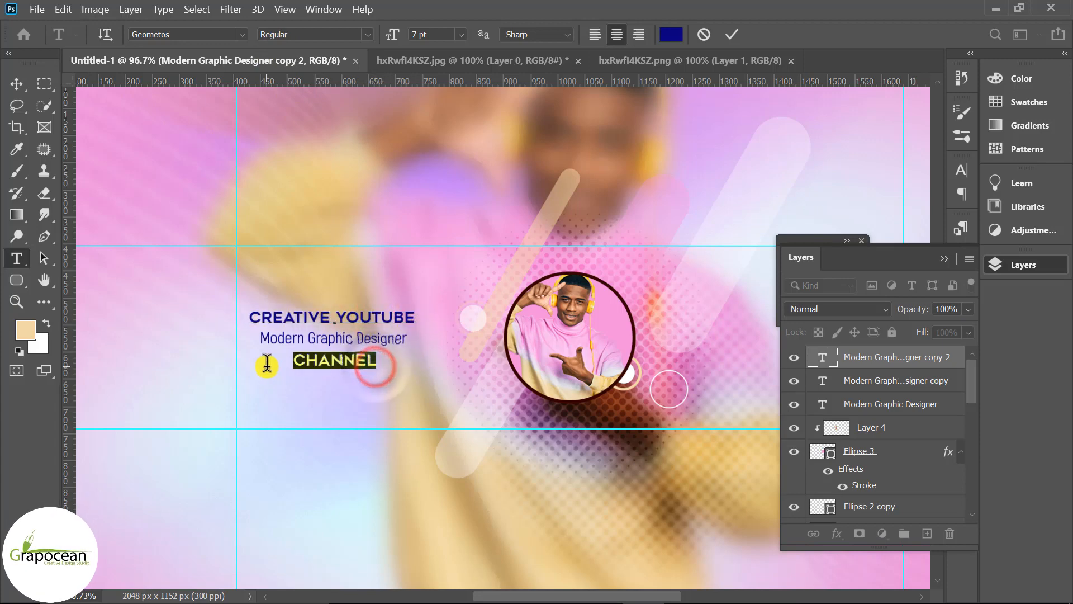
key(alt+Up)
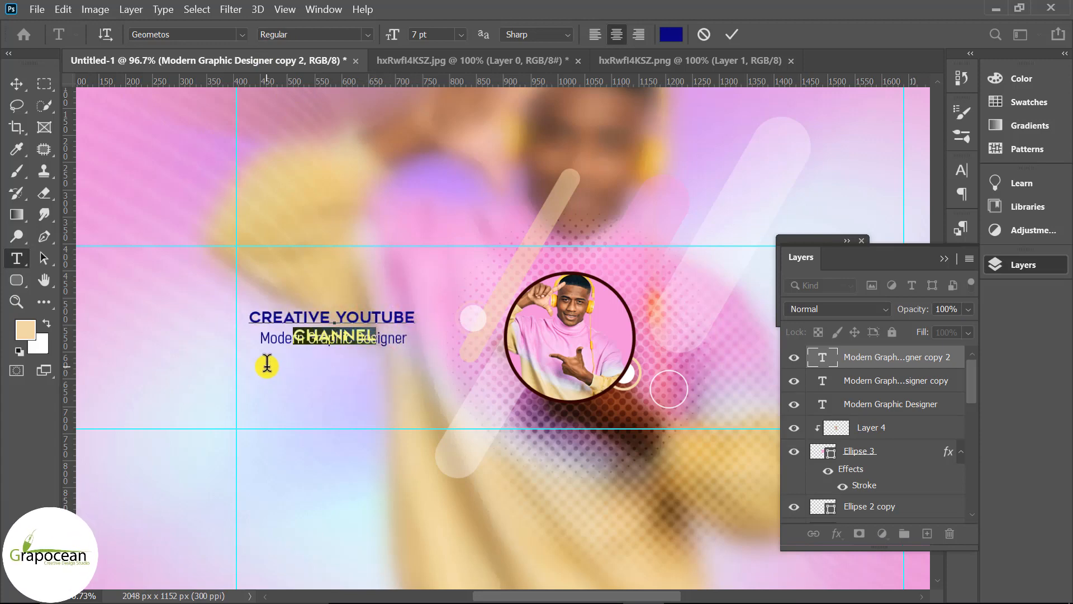
Move the two-line title up above the subtitle
click(18, 85)
drag(377, 319, 391, 294)
drag(391, 341, 399, 336)
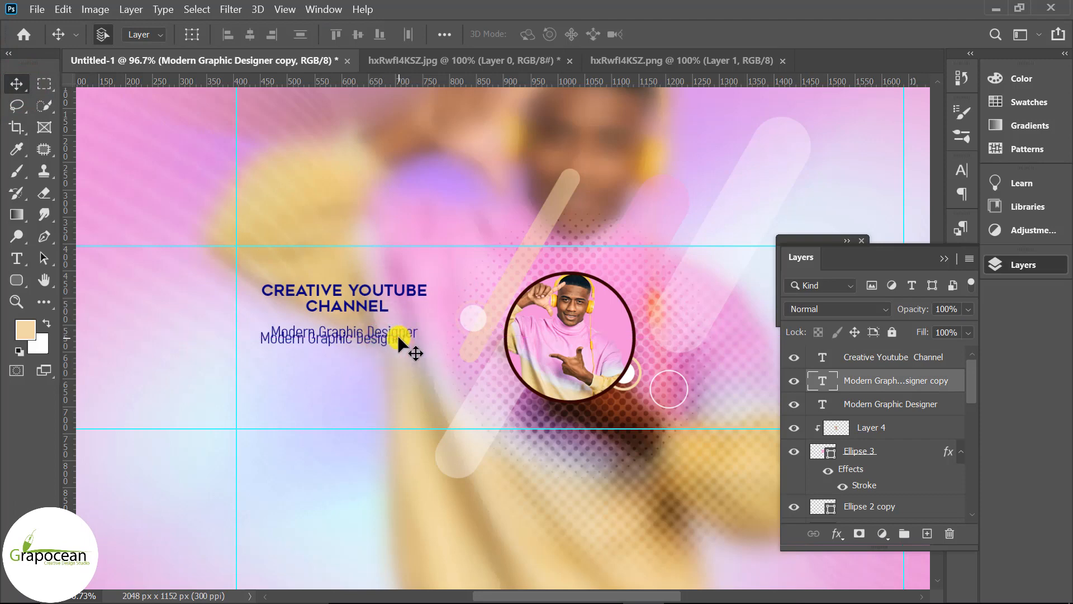
scroll(398, 336, right, 3)
key(ctrl+z)
Nudge the "Modern Graphic Designer" subtitle slightly right so it sits centred under the title
scroll(399, 335, down, 1)
scroll(333, 333, down, 2)
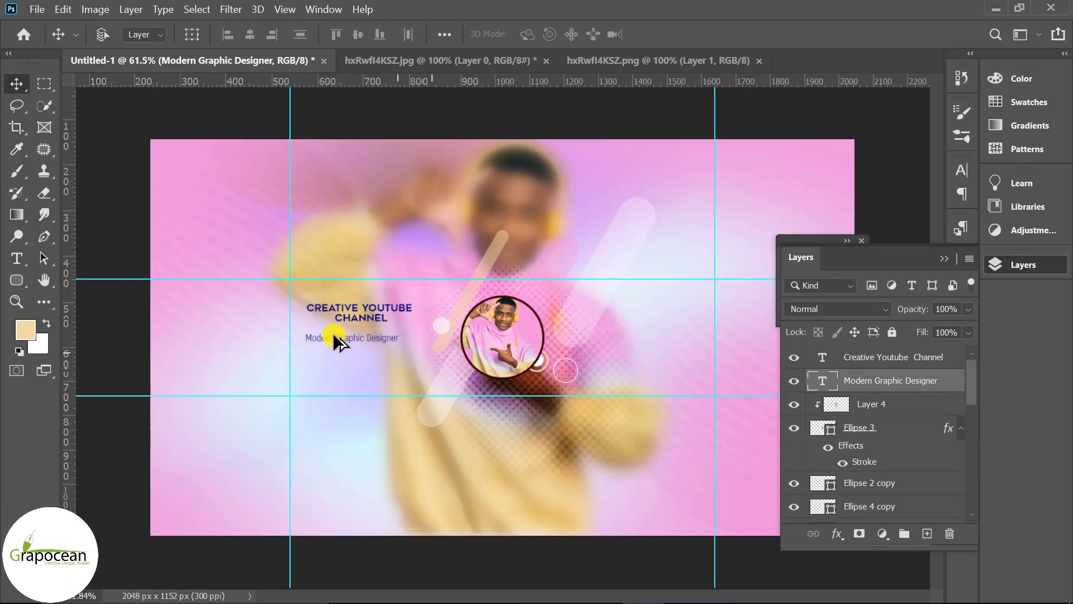
scroll(330, 333, up, 3)
drag(331, 333, 343, 336)
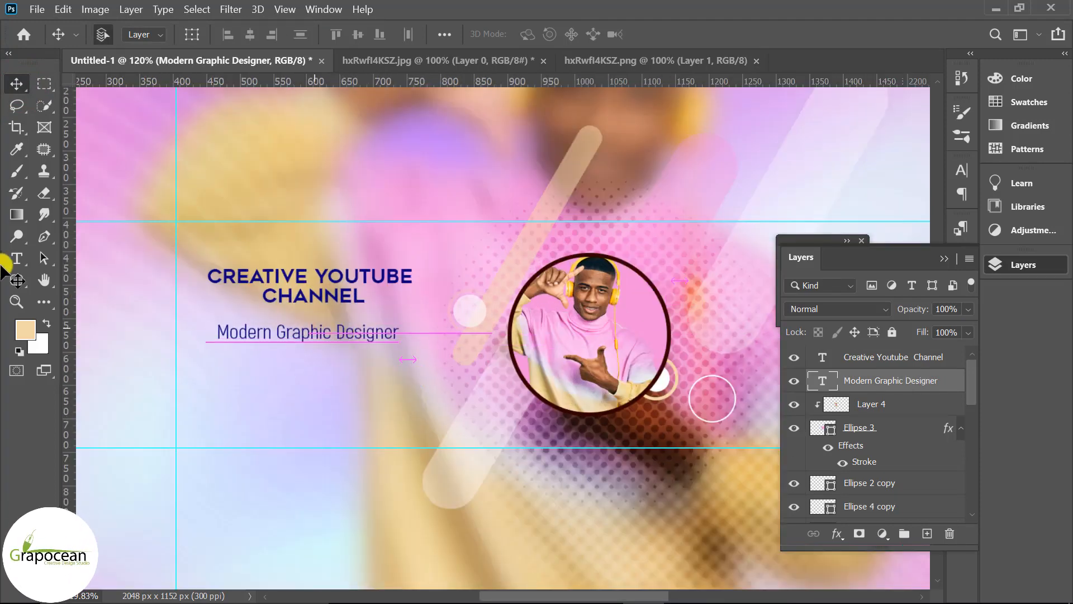
Colour the title's "Creative Youtube" line white
click(17, 258)
triple_click(413, 277)
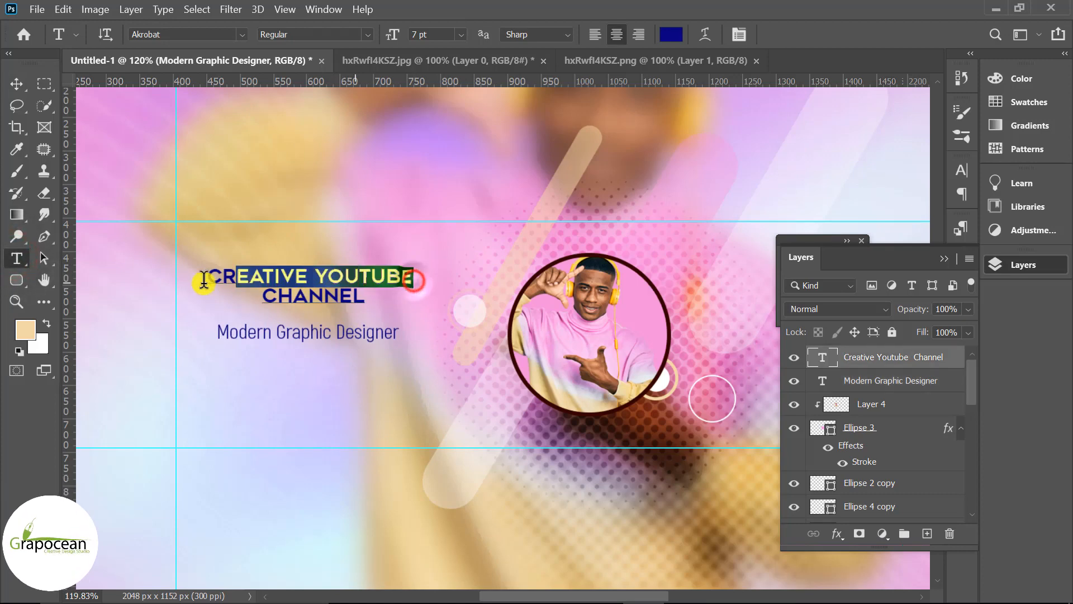
click(670, 34)
click(421, 268)
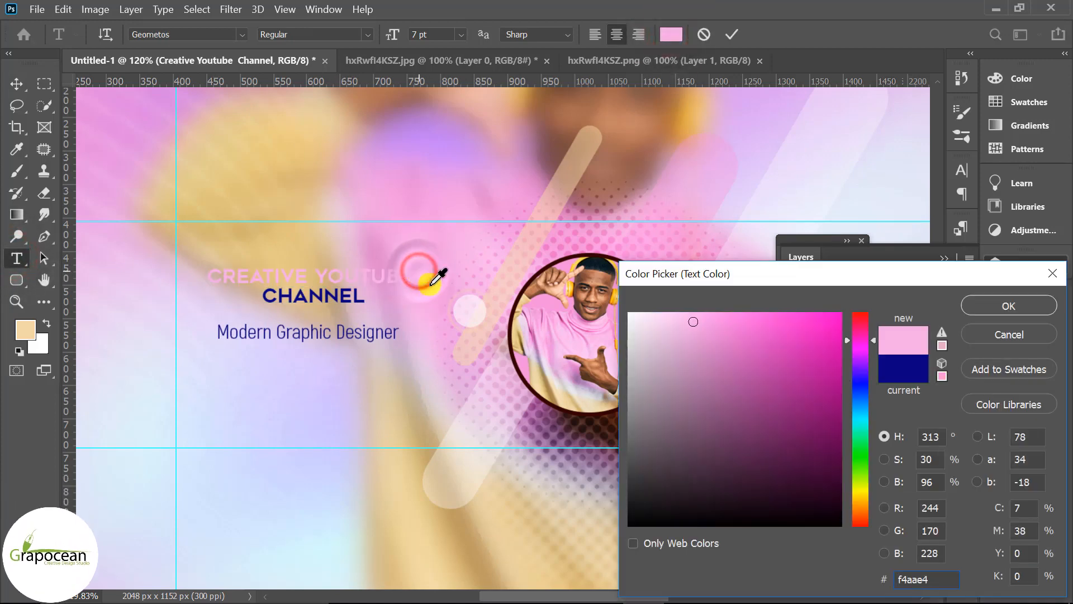
drag(711, 408, 551, 276)
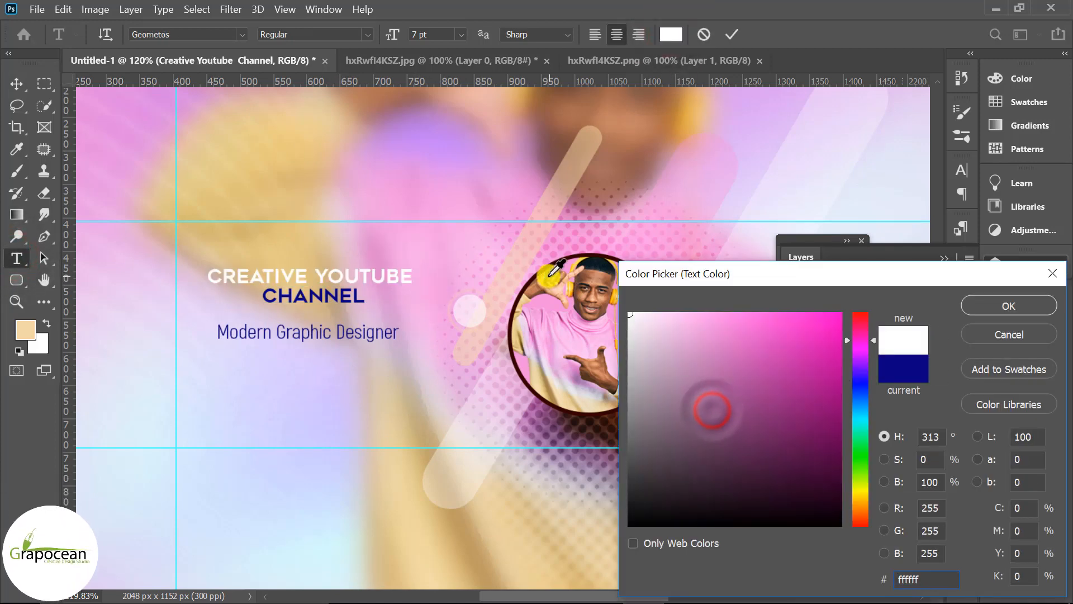
click(1009, 306)
Colour the "Channel" line near-black 06161e, sampled from the photo
click(16, 83)
click(16, 258)
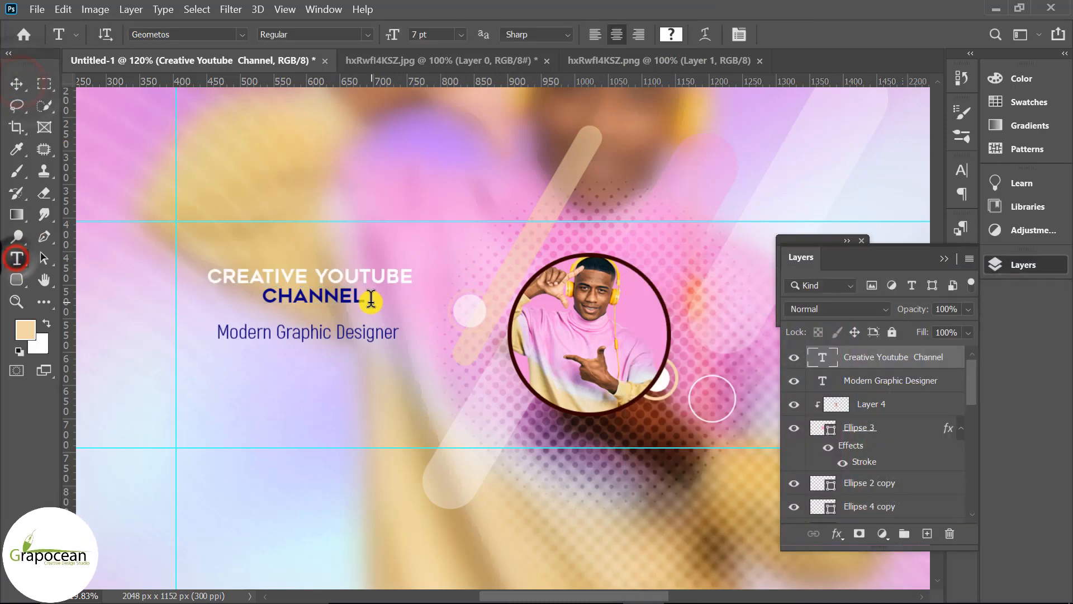
click(671, 34)
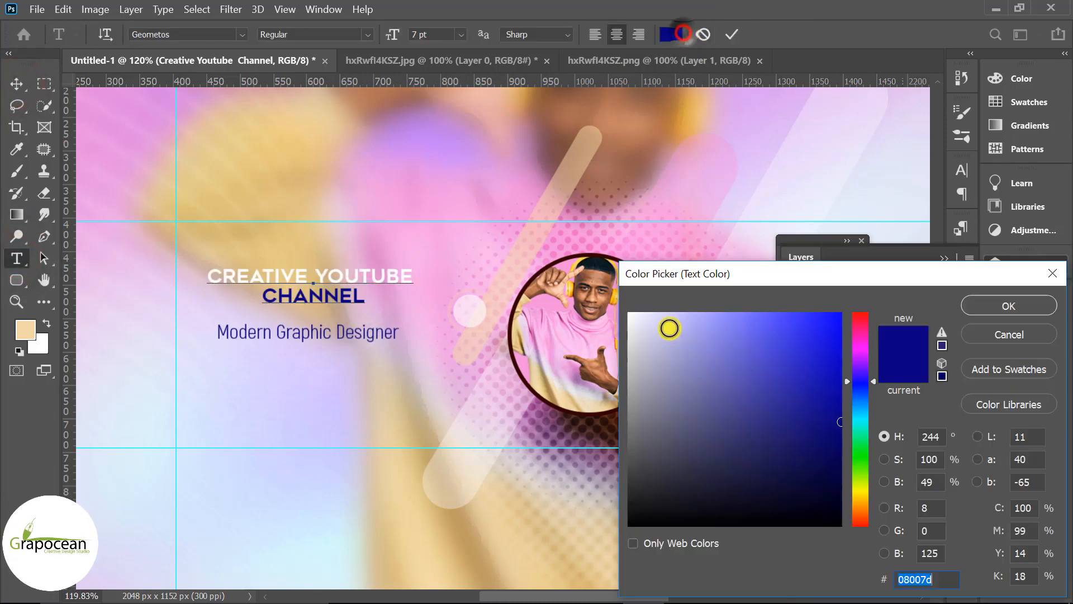
click(601, 261)
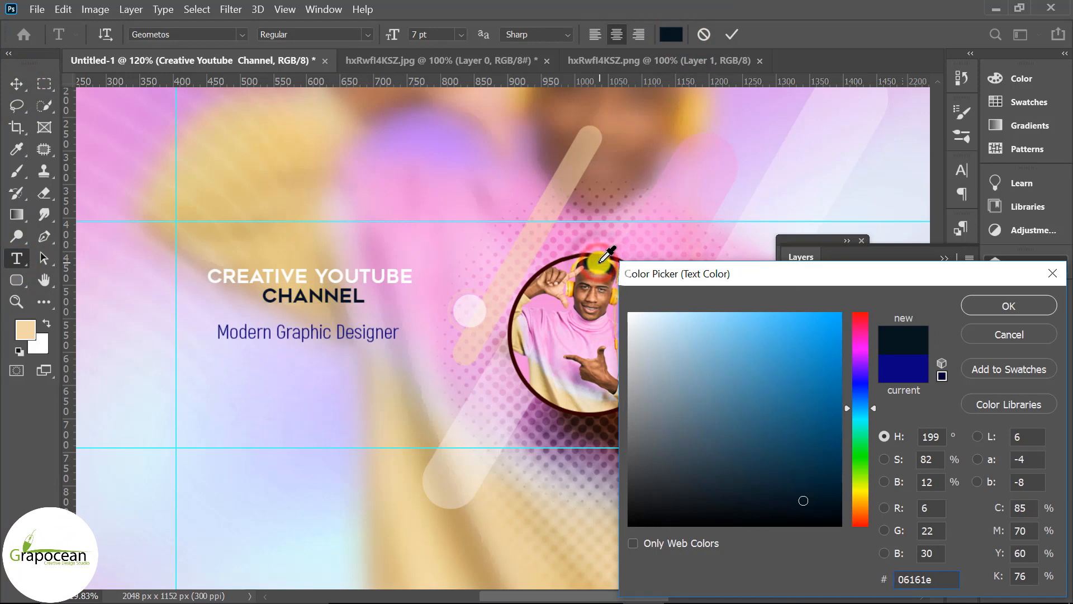
click(1004, 306)
click(17, 84)
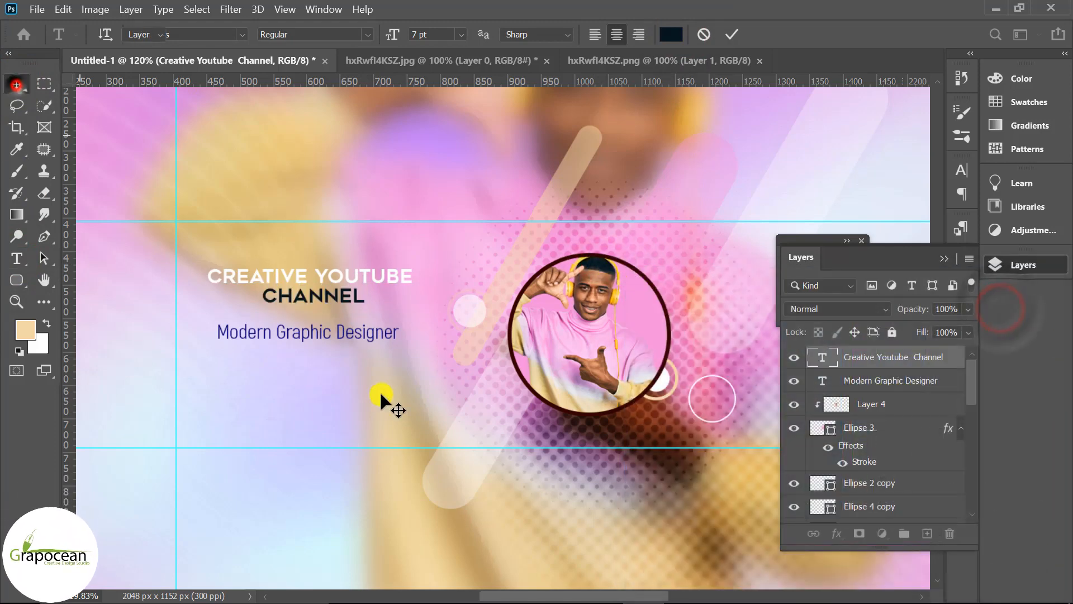
scroll(425, 398, down, 5)
scroll(428, 348, up, 3)
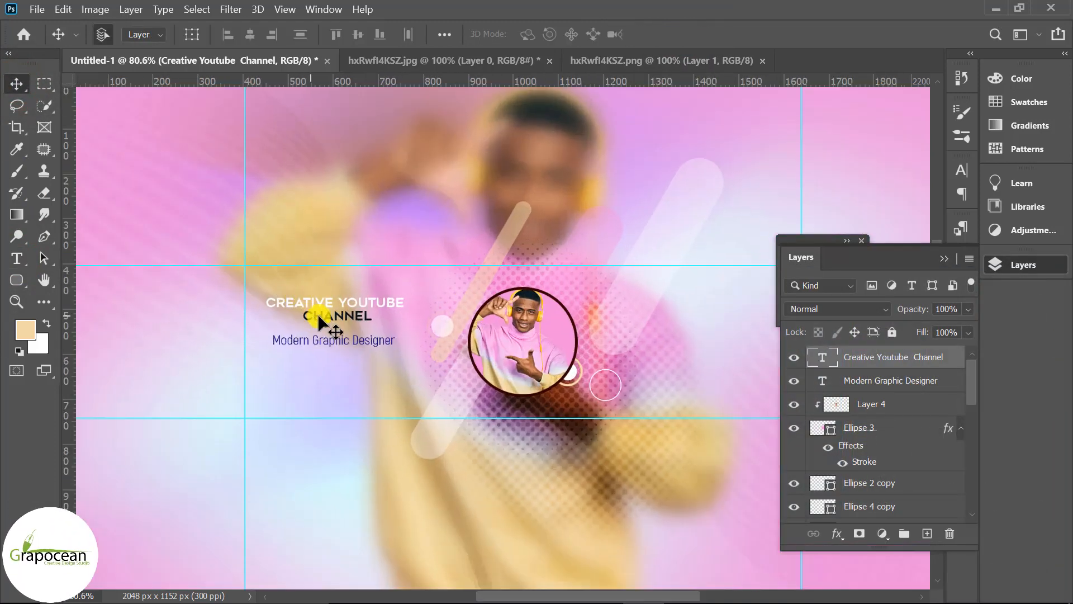
scroll(319, 316, up, 2)
click(17, 259)
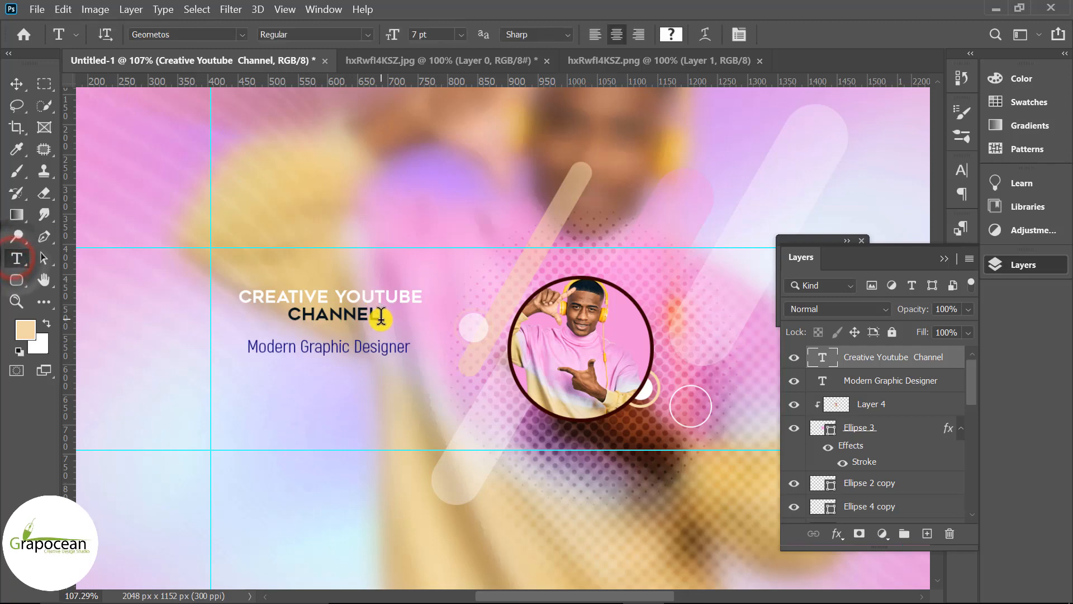
Enlarge the two-line title's font size to 11.33 pt
drag(380, 316, 304, 151)
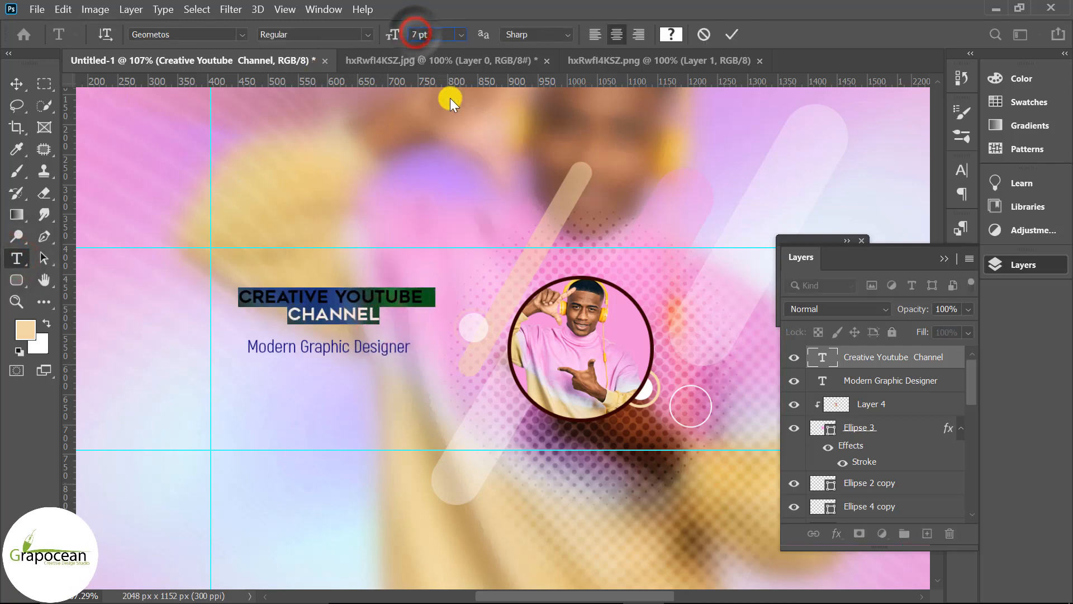
scroll(450, 98, up, 4)
key(Return)
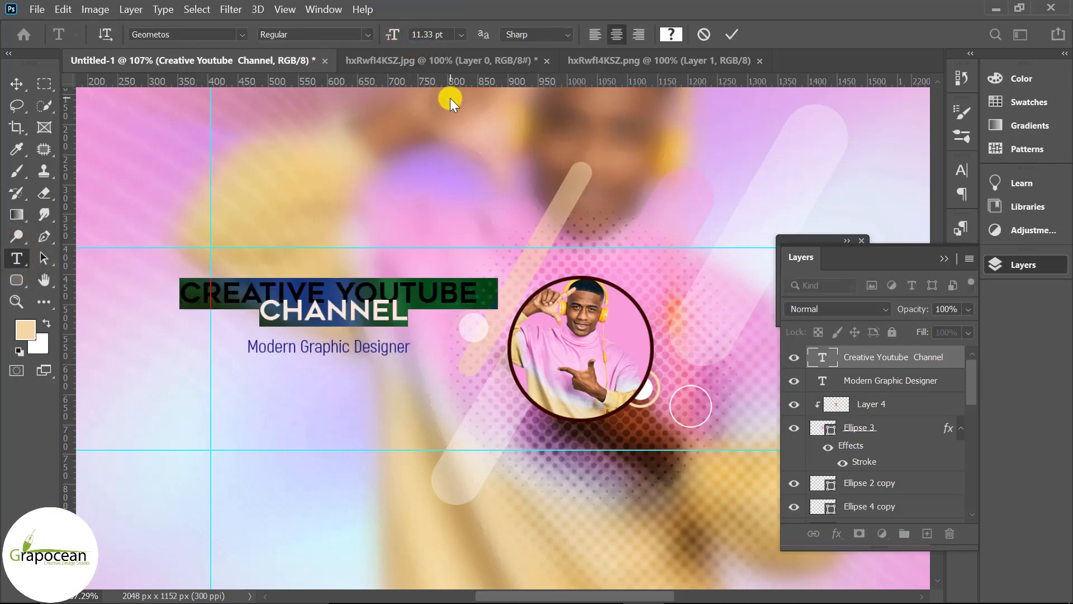
Move the "Modern Graphic Designer" subtitle lower and shift the two-line title slightly right
drag(411, 318, 248, 313)
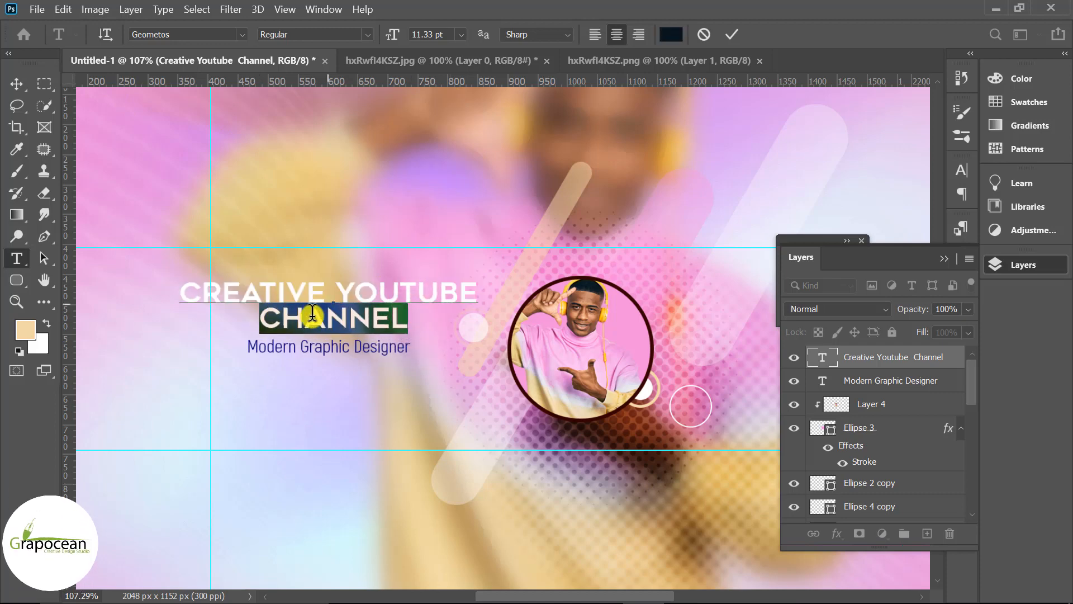
click(16, 83)
key(ctrl+0)
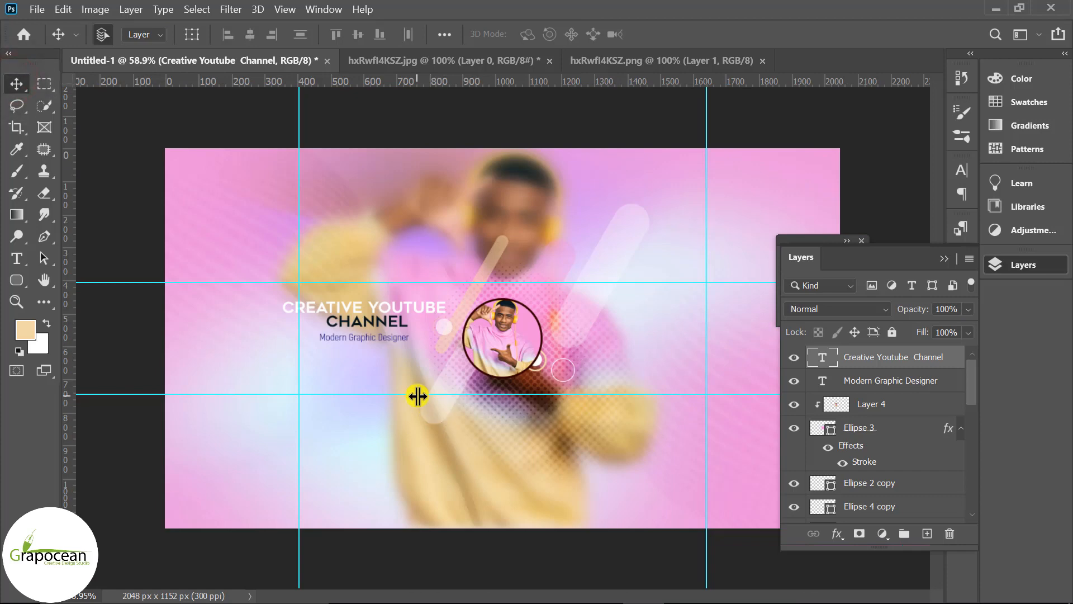
scroll(428, 402, up, 2)
drag(370, 333, 388, 382)
drag(394, 287, 430, 284)
scroll(536, 469, down, 5)
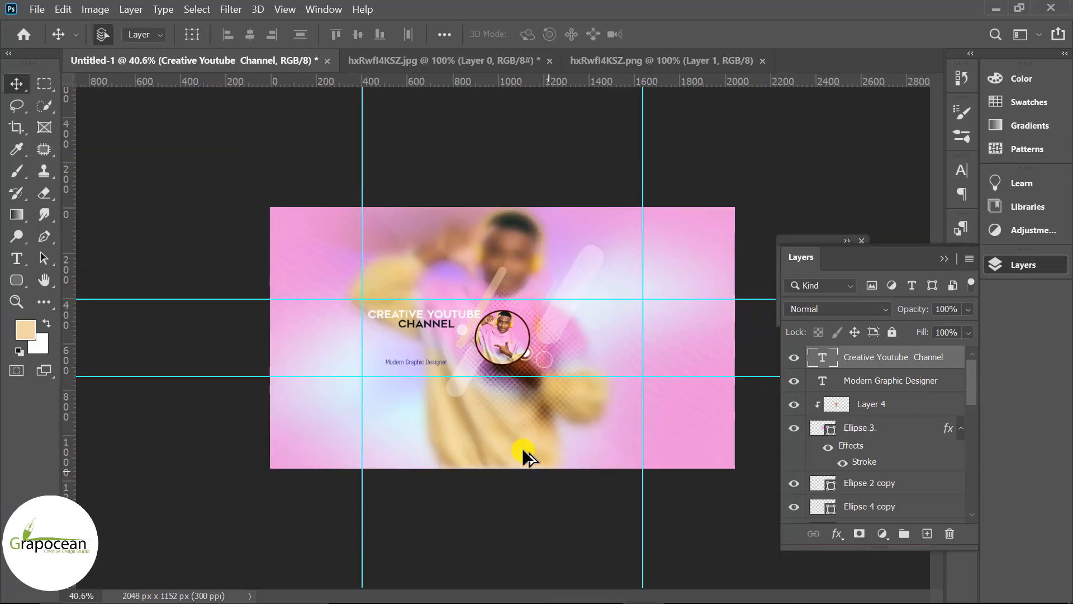
Change the whole two-line title's font to Aquire
scroll(286, 338, up, 3)
click(19, 258)
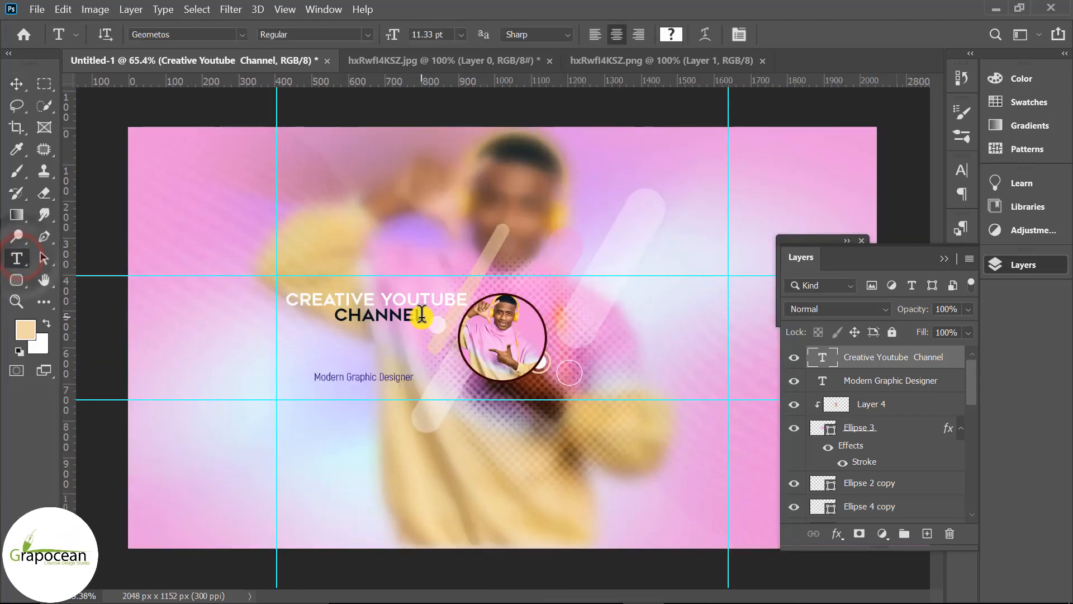
drag(422, 314, 247, 297)
click(242, 34)
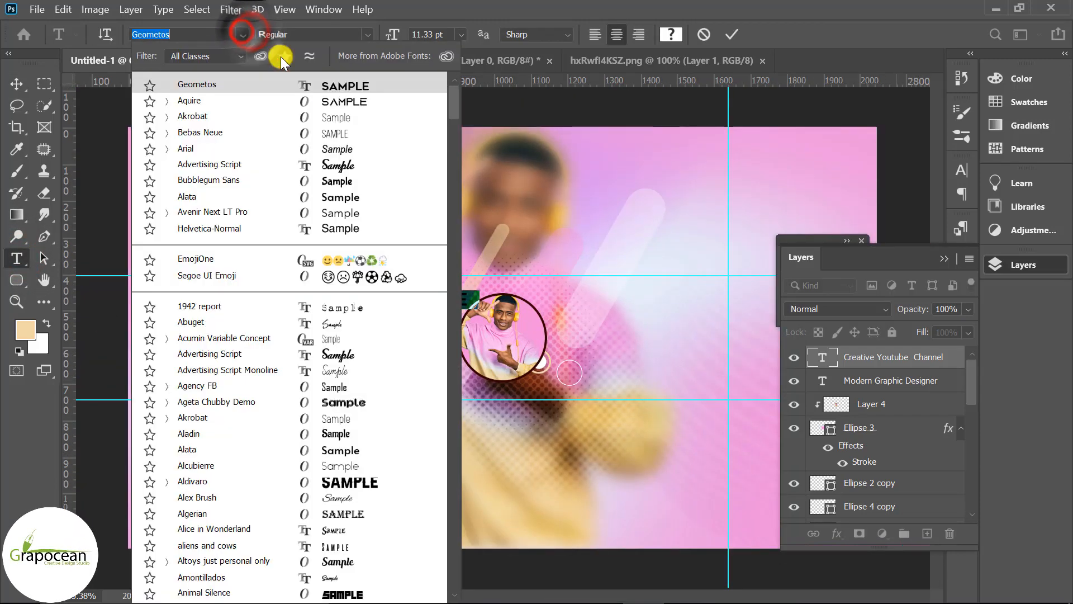
click(332, 100)
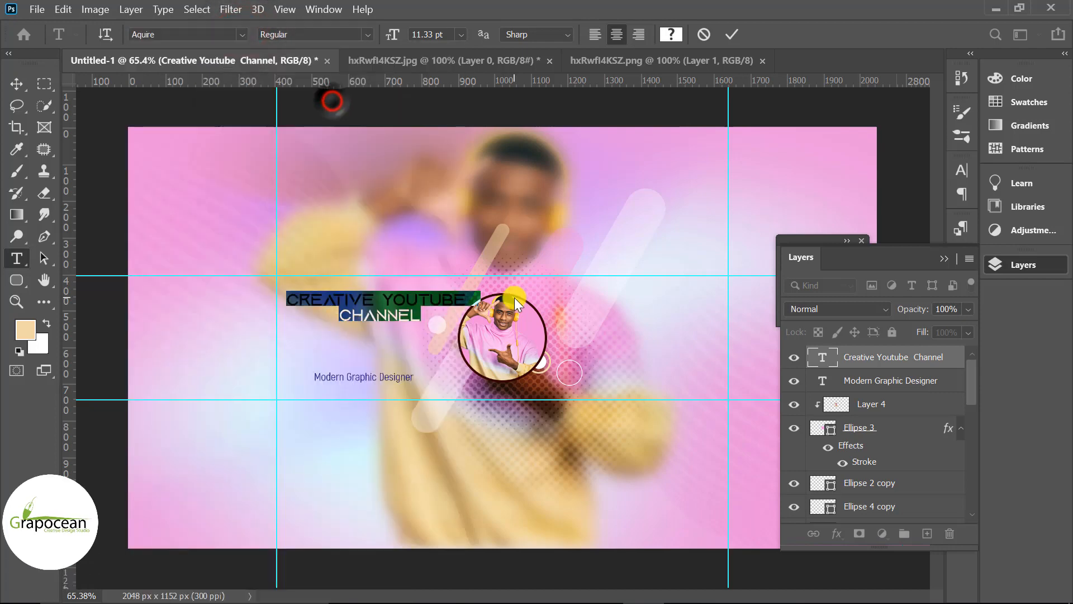
click(17, 83)
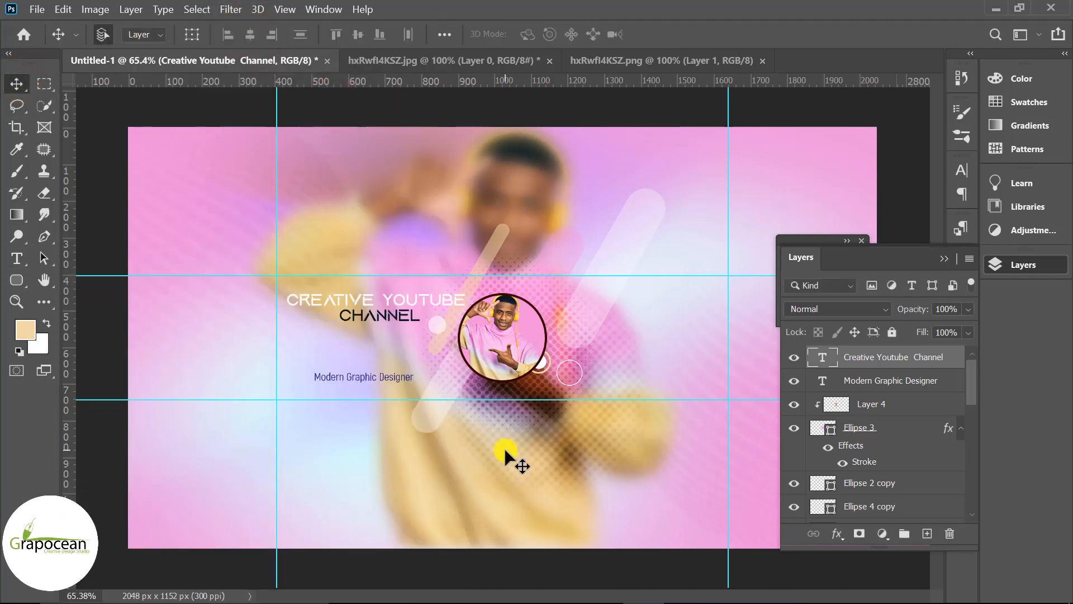
Nudge the subtitle slightly right and down
scroll(386, 384, up, 2)
drag(383, 376, 401, 381)
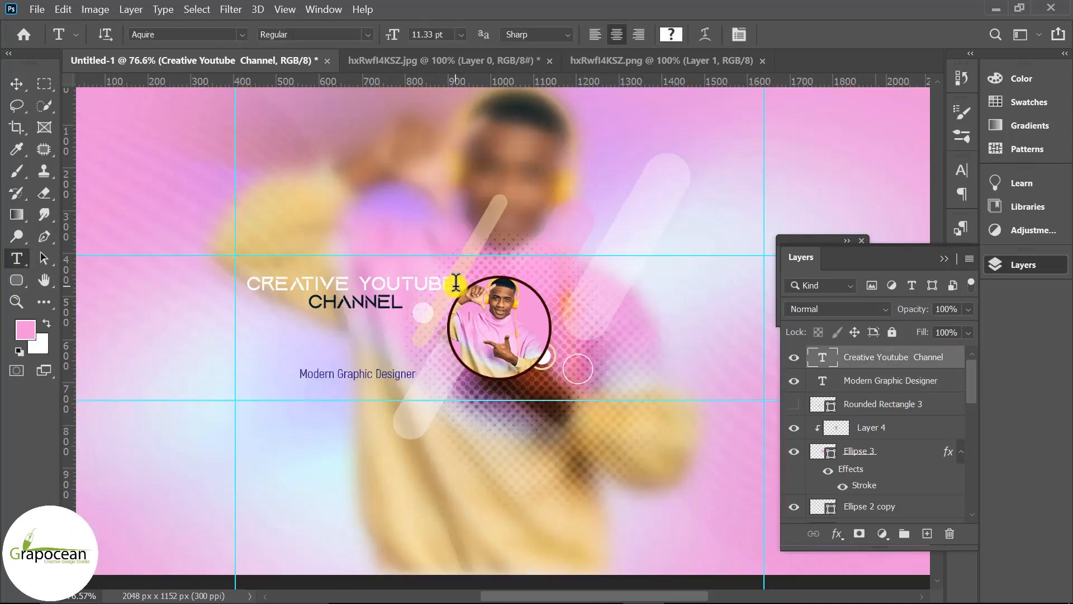
Set the "Creative Youtube" line to Bebas Neue Bold at 17.33 pt
drag(456, 284, 246, 282)
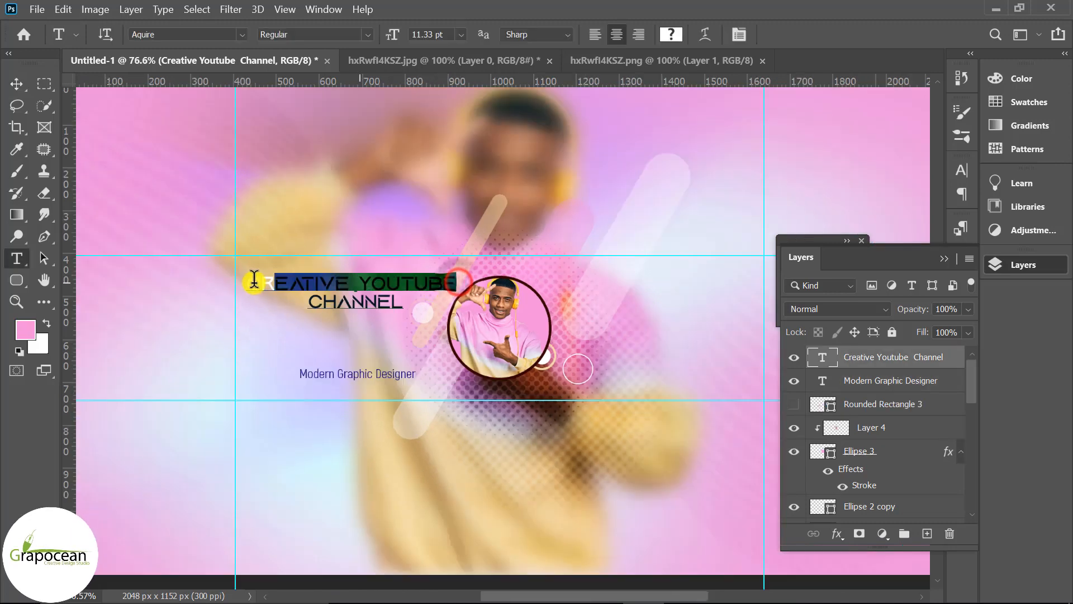
click(245, 36)
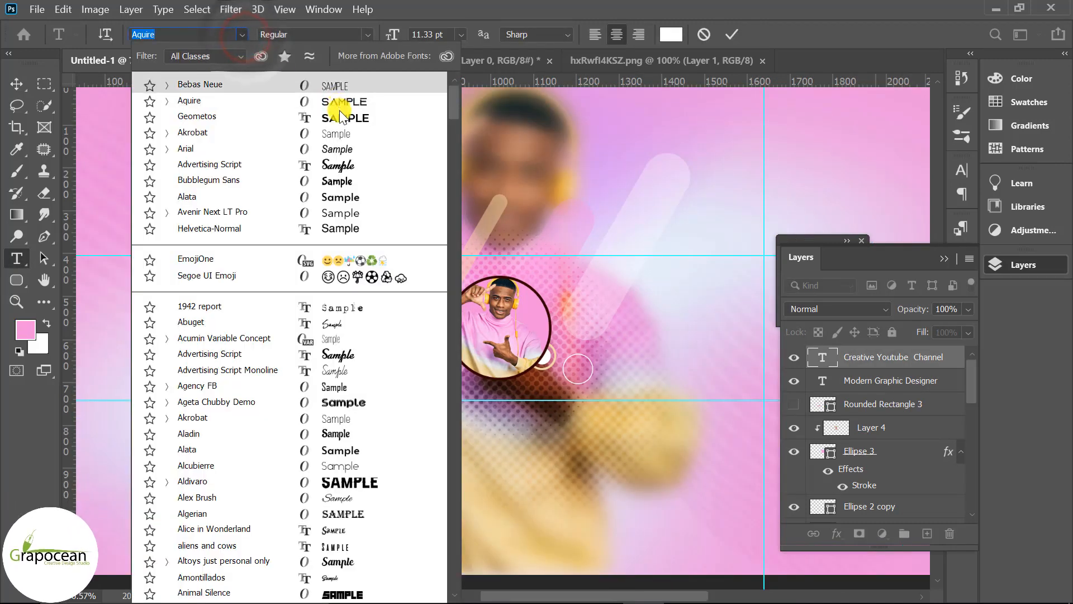
click(316, 87)
mouse_move(391, 34)
mouse_down()
mouse_move(428, 34)
mouse_move(394, 37)
mouse_up()
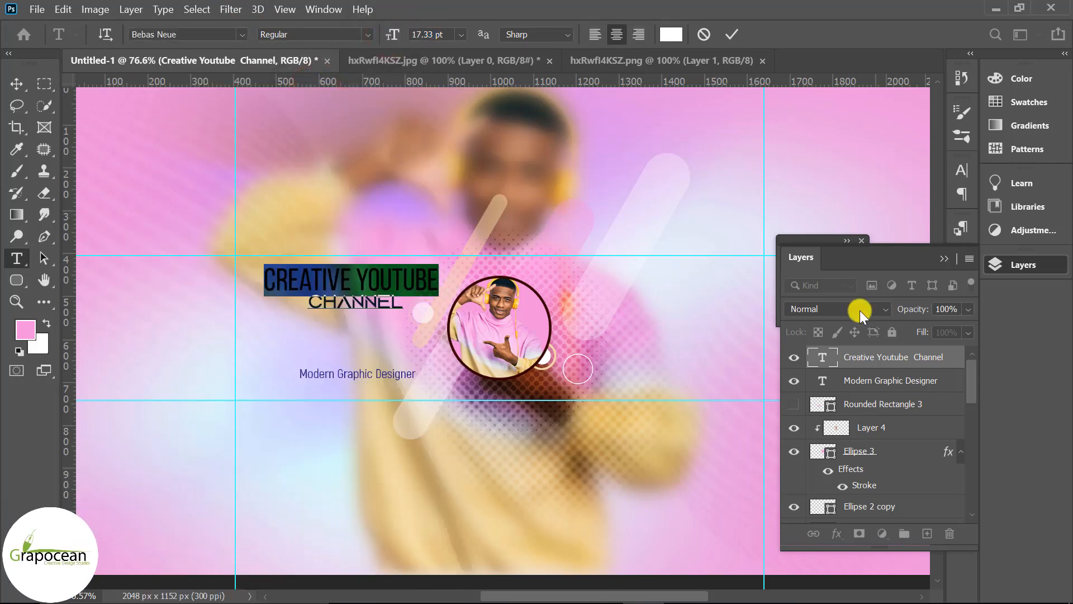
click(345, 32)
click(311, 92)
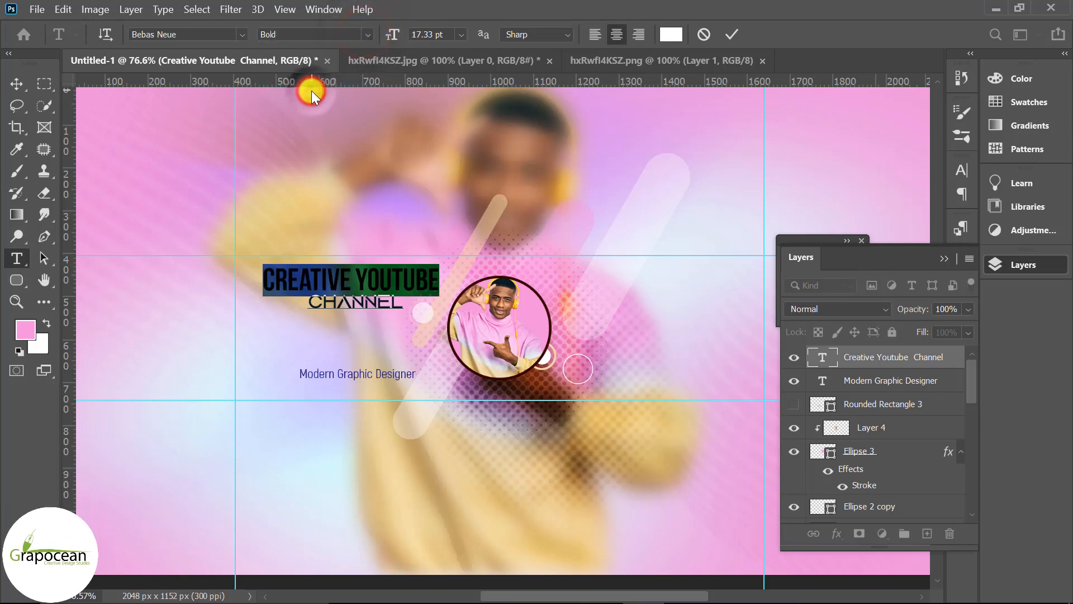
click(16, 84)
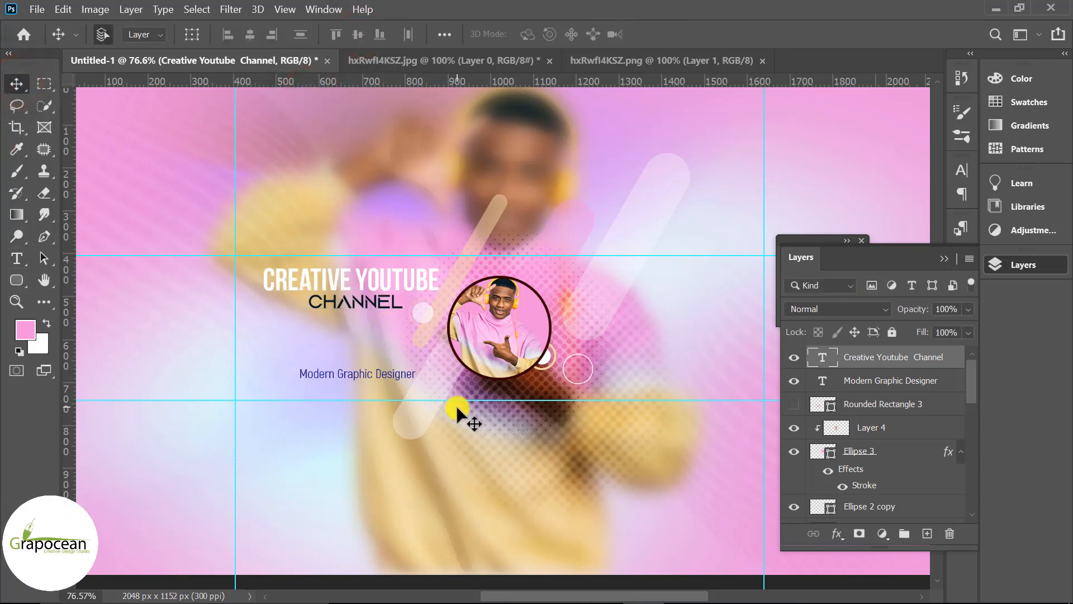
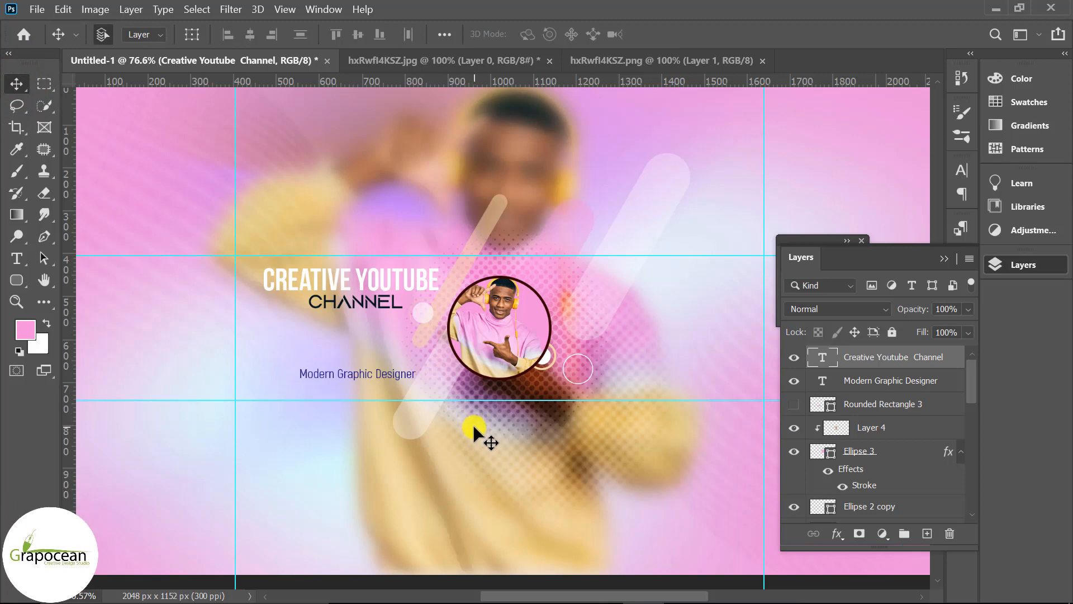
Move the two-line channel title to the right side of the circular portrait frame
scroll(472, 423, down, 3)
drag(427, 322, 623, 350)
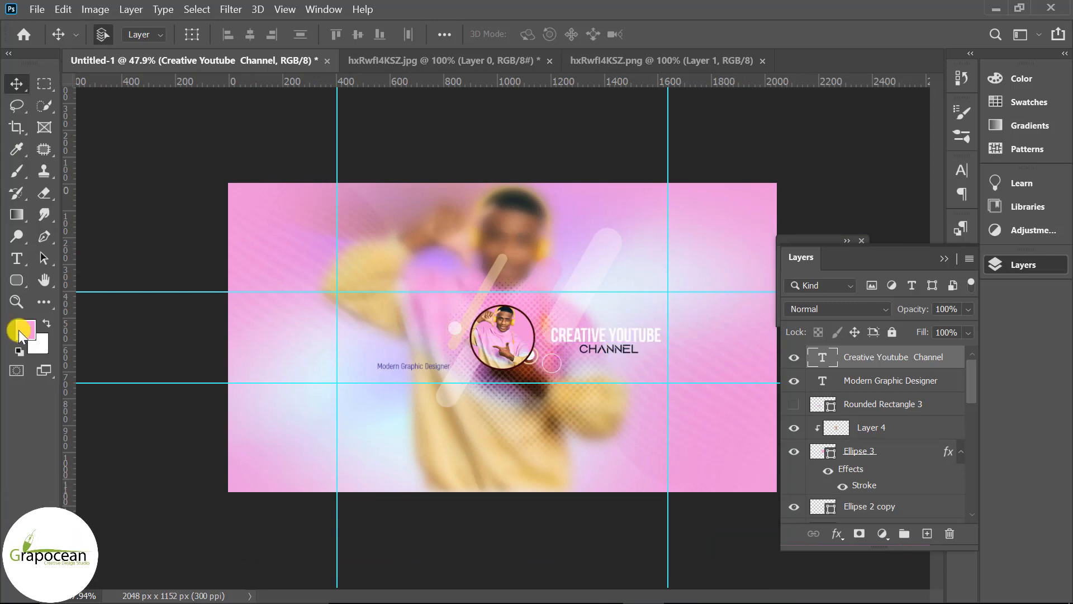
Colour the word "YOUTUBE" in the title pale yellow, #feffc3
click(16, 259)
drag(608, 335, 702, 336)
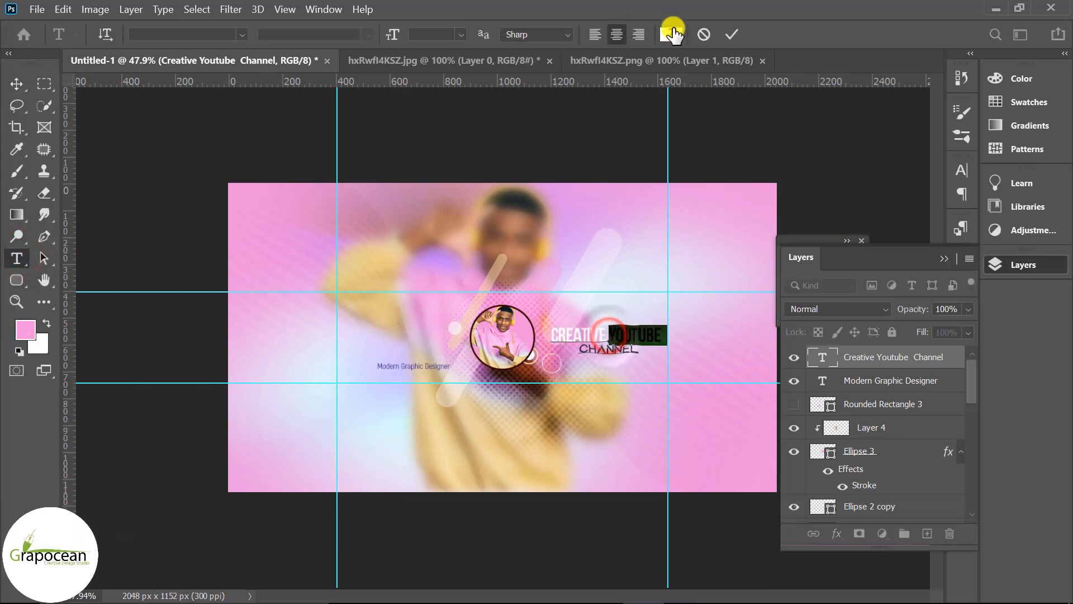
click(671, 34)
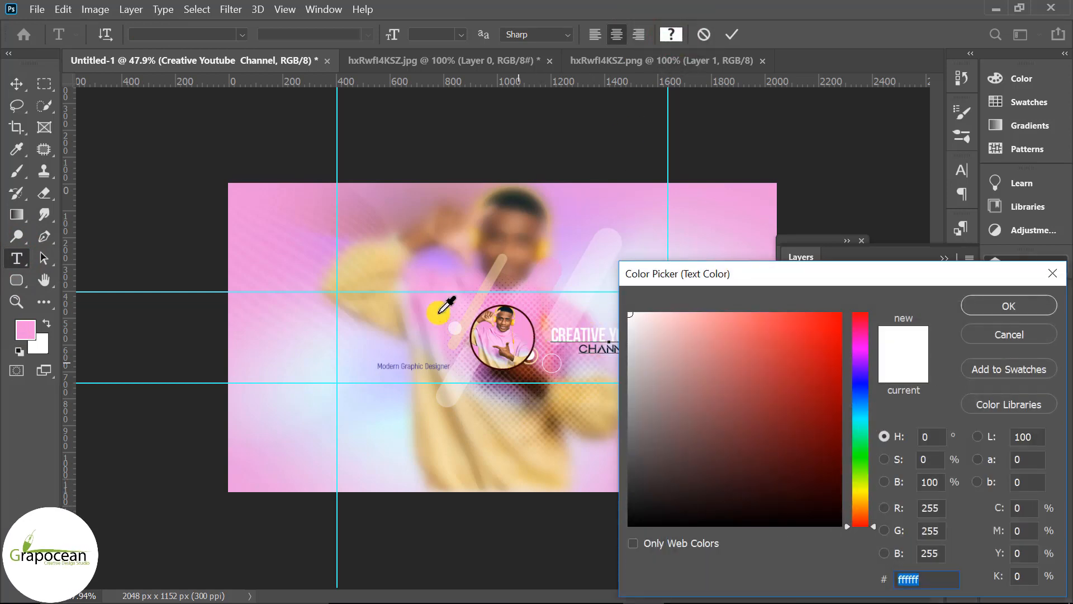
click(394, 250)
drag(779, 277, 913, 258)
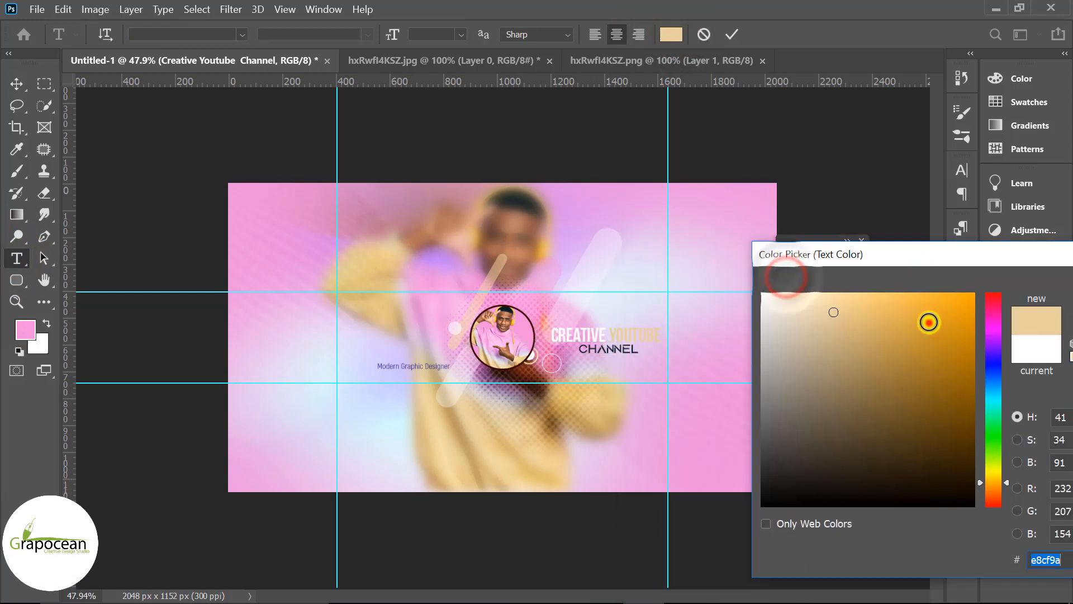
click(930, 322)
click(995, 470)
drag(841, 308, 810, 272)
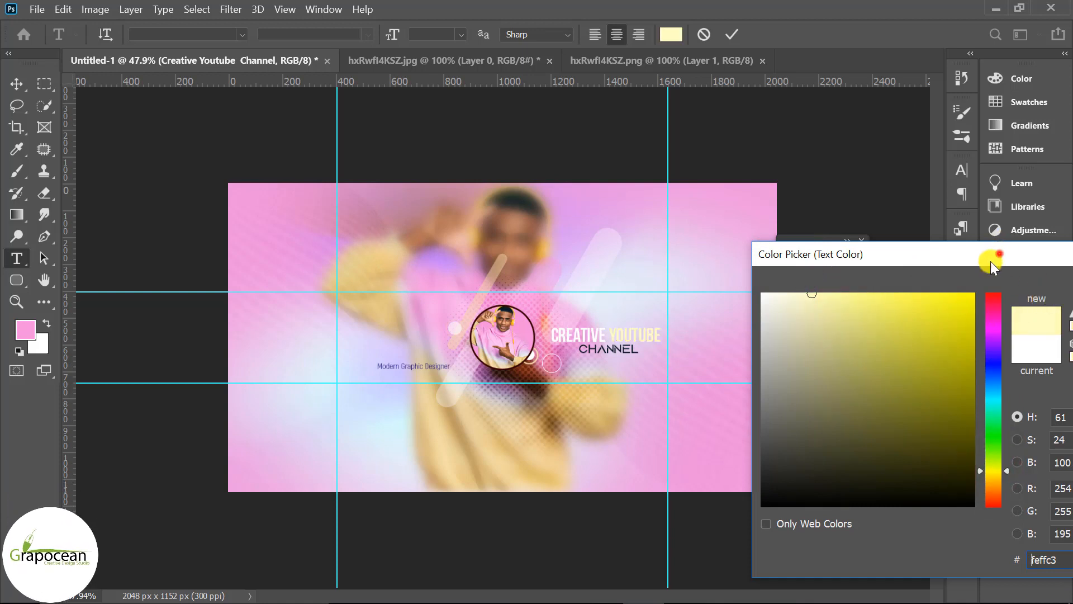
drag(1000, 254, 748, 405)
click(910, 434)
click(11, 77)
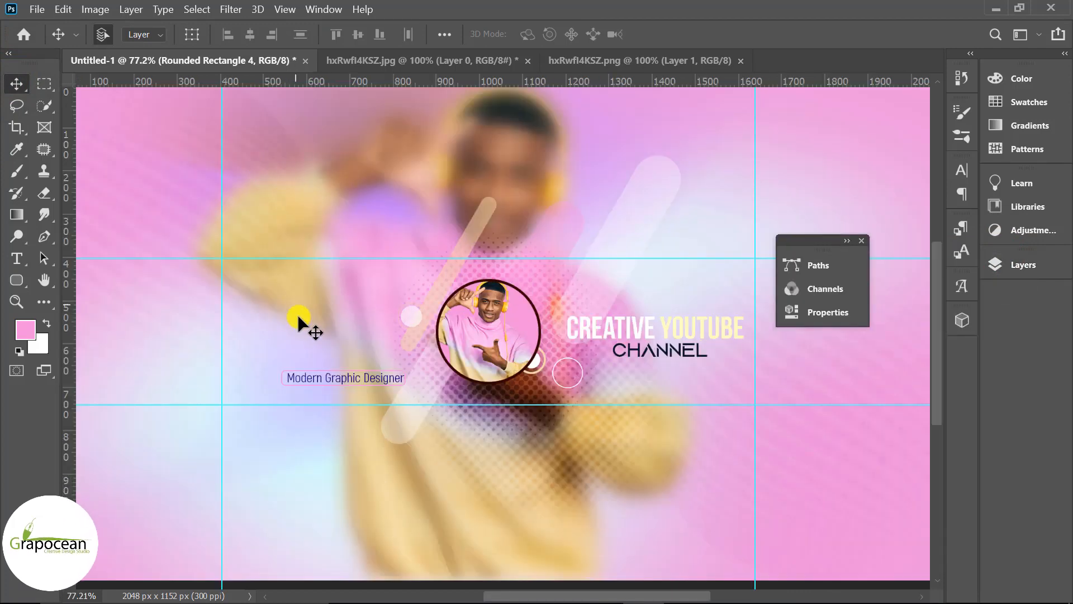
Open the three icon PNG files from the web banner folder on the Desktop
click(37, 9)
click(50, 41)
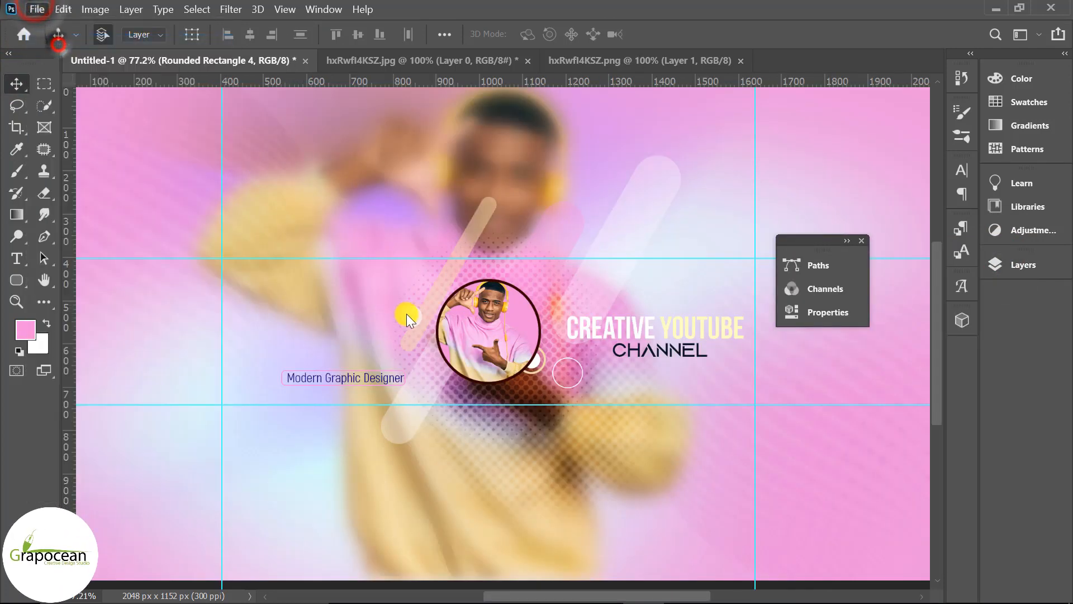
click(89, 182)
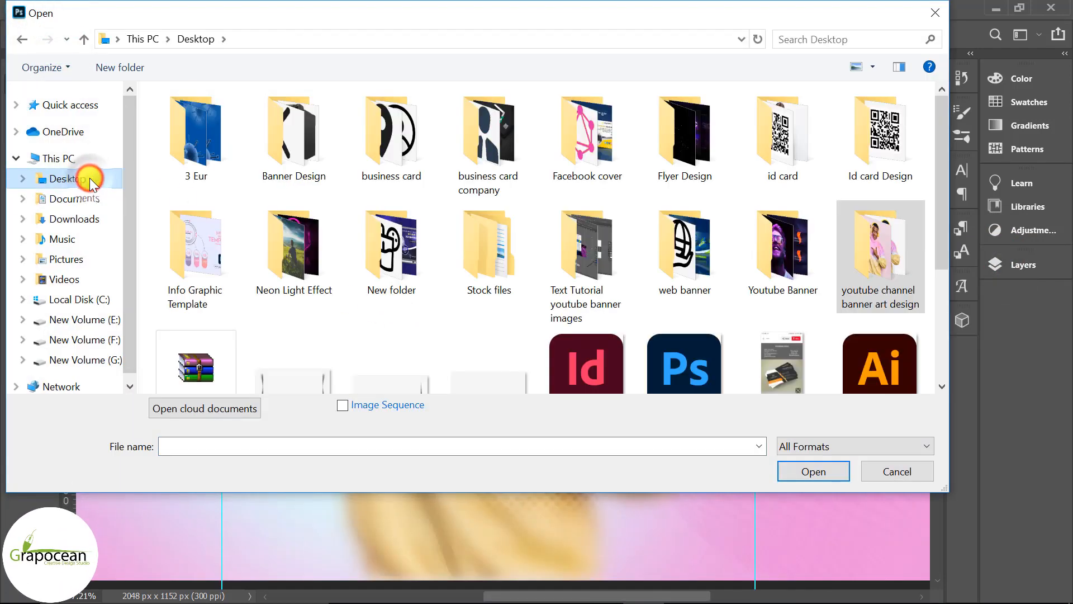
double_click(677, 260)
click(283, 152)
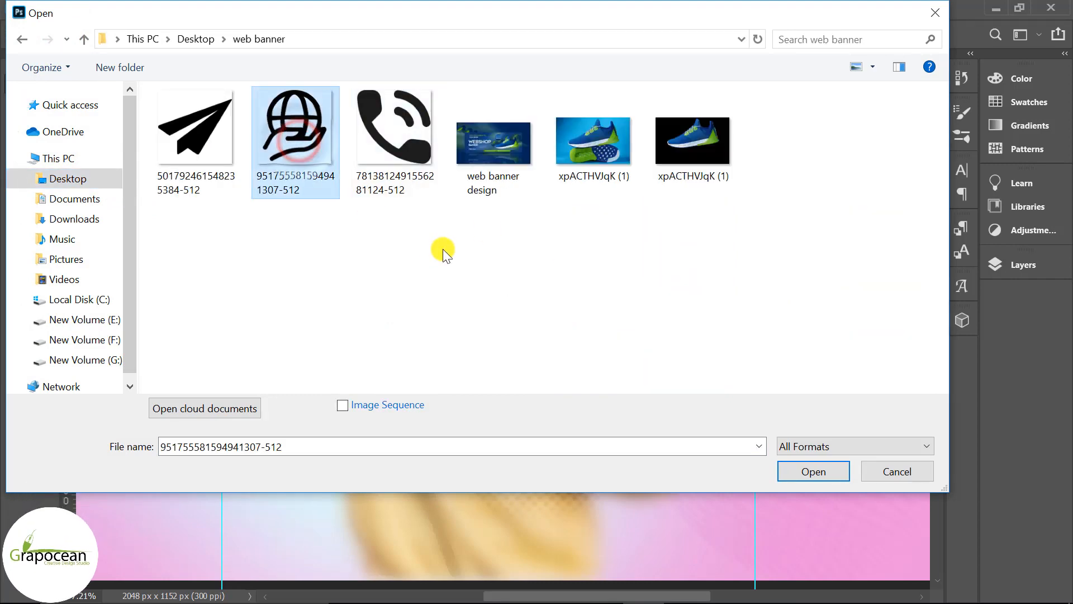
ctrl+click(398, 112)
ctrl+click(216, 149)
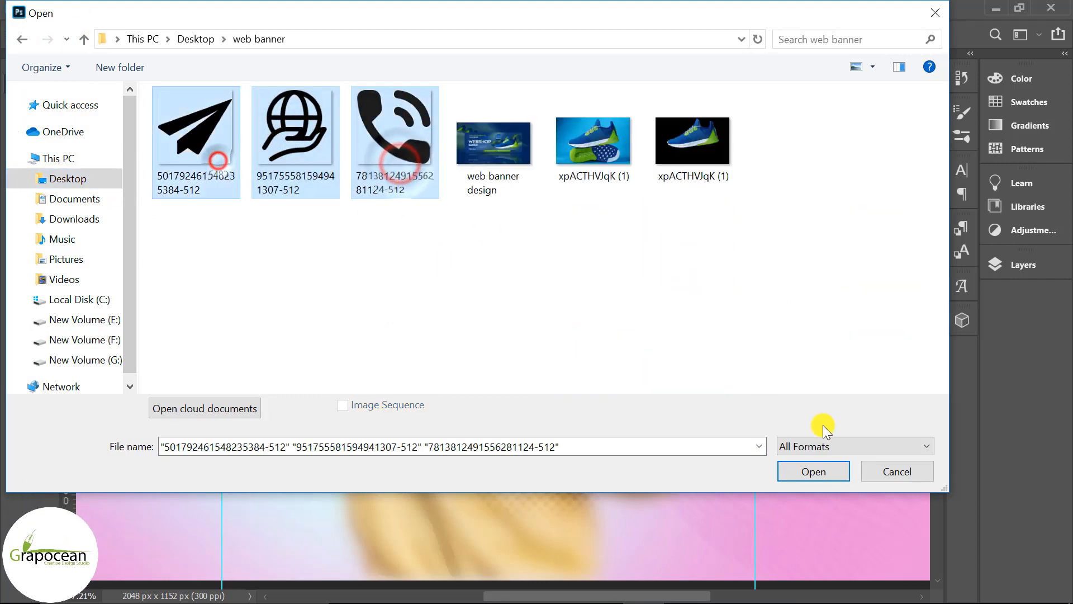
click(806, 470)
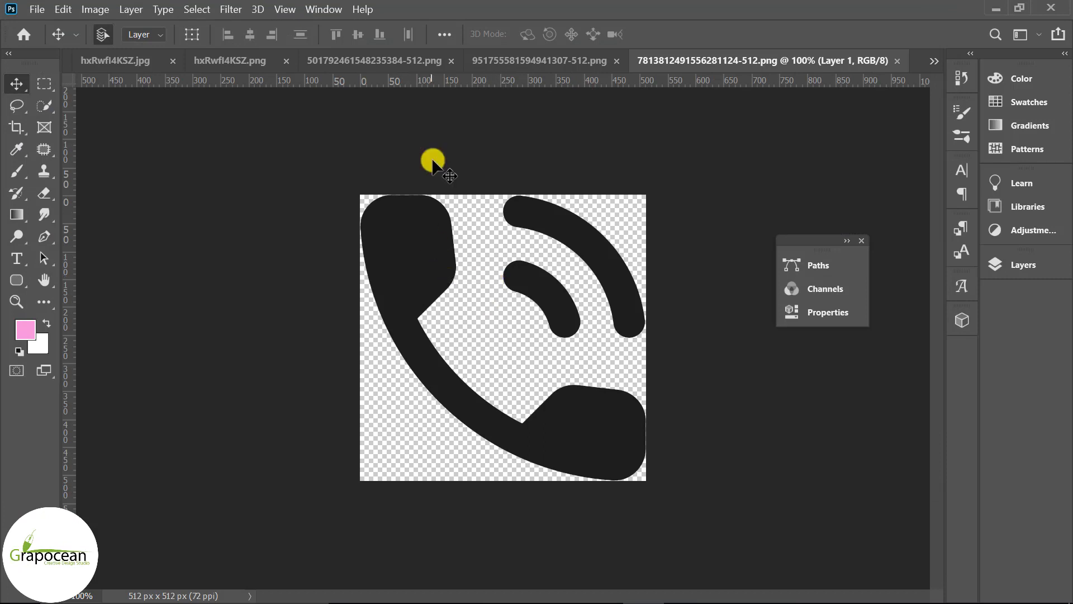
Bring the globe-in-hand icon into the banner and scale it down to a small icon on the left side
click(526, 60)
drag(520, 205, 274, 302)
key(ctrl+t)
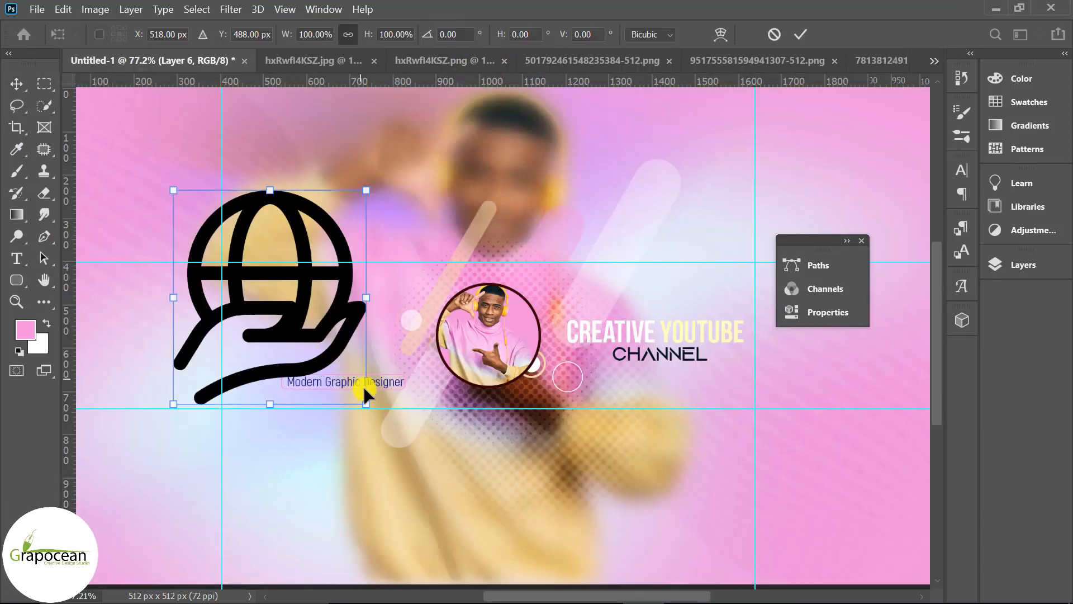
drag(363, 386, 208, 365)
click(800, 35)
scroll(294, 328, up, 2)
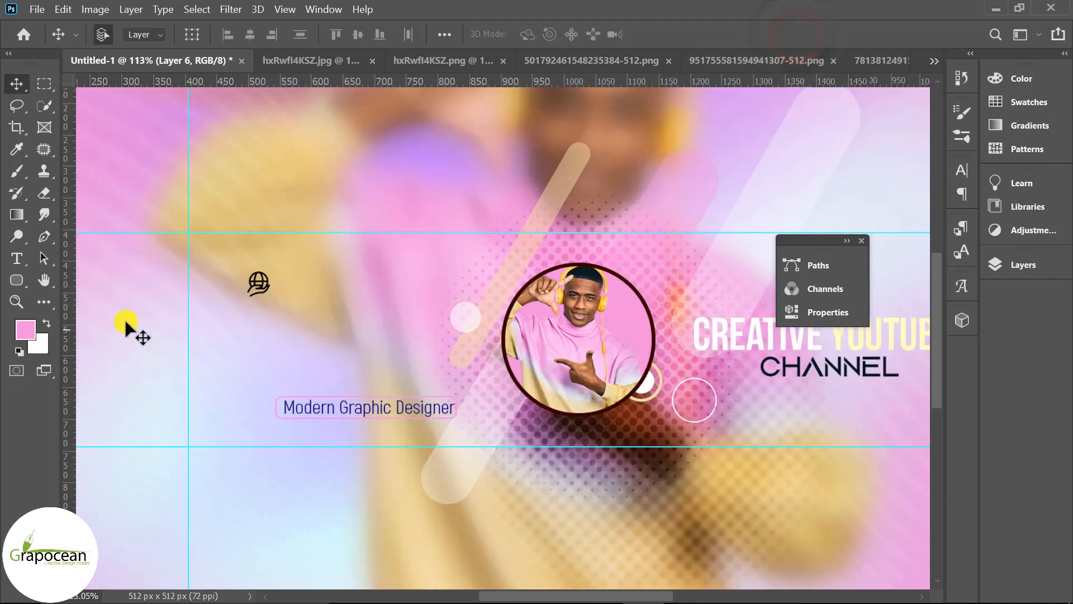
click(17, 258)
click(329, 301)
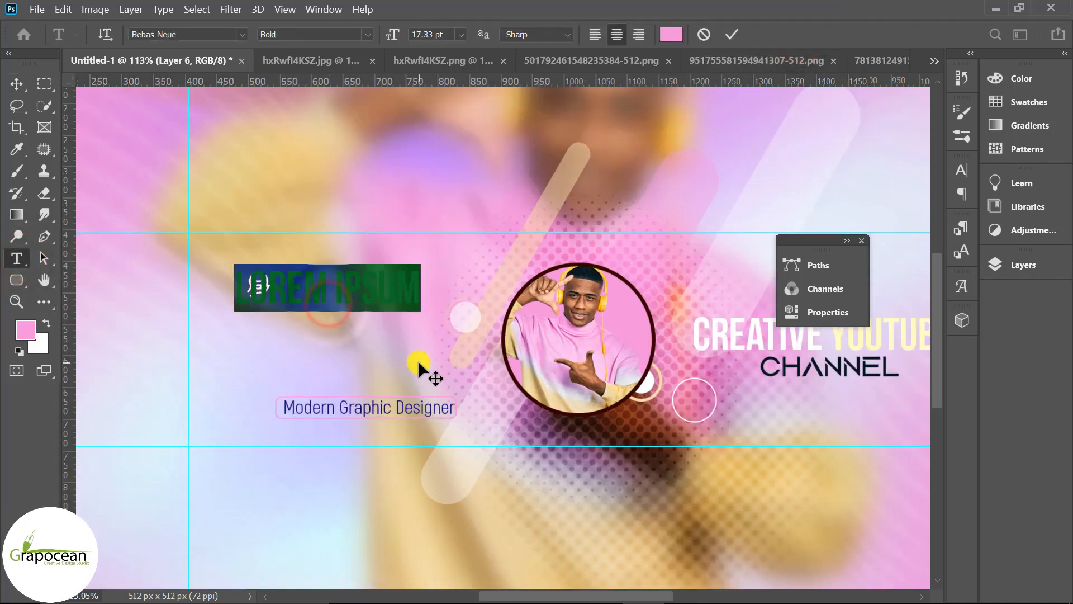
text(www.gra)
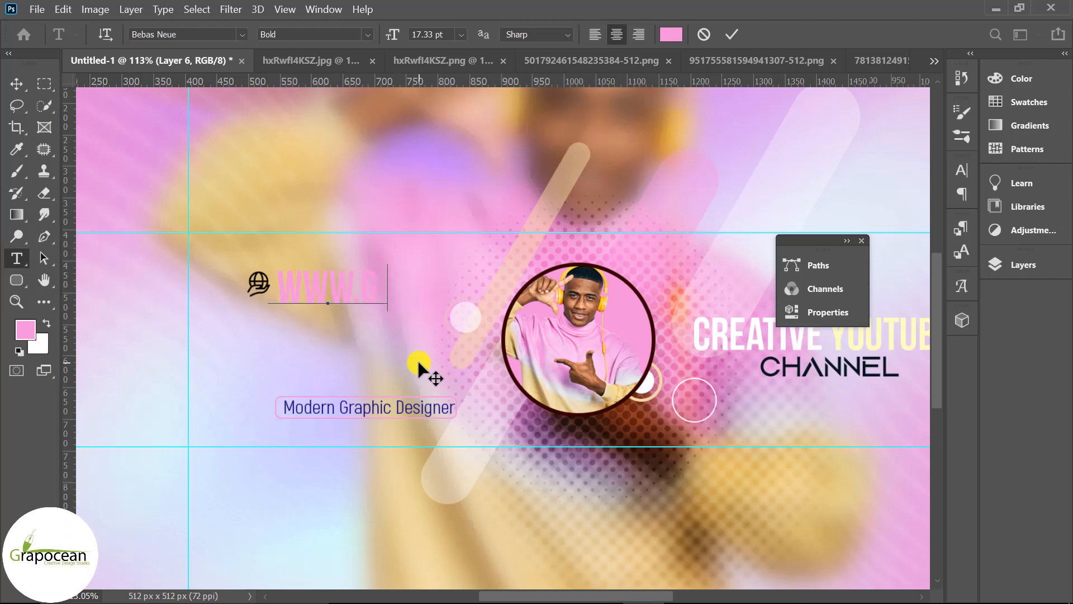
text(pocean)
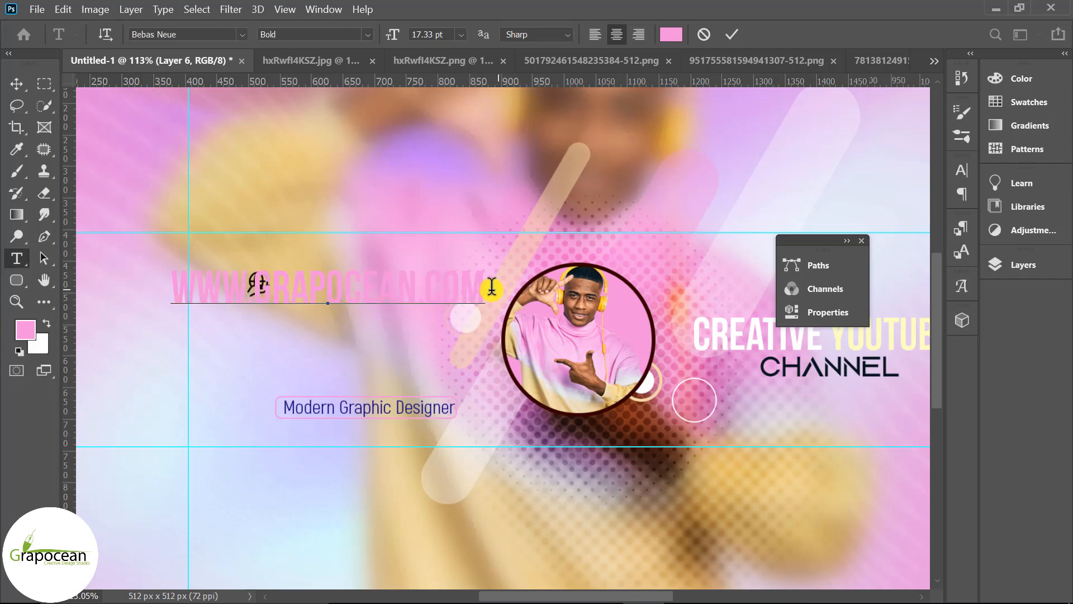
Set the website text to Akrobat Regular at 5.33 pt and align it beside the globe icon
drag(492, 287, 86, 276)
click(240, 34)
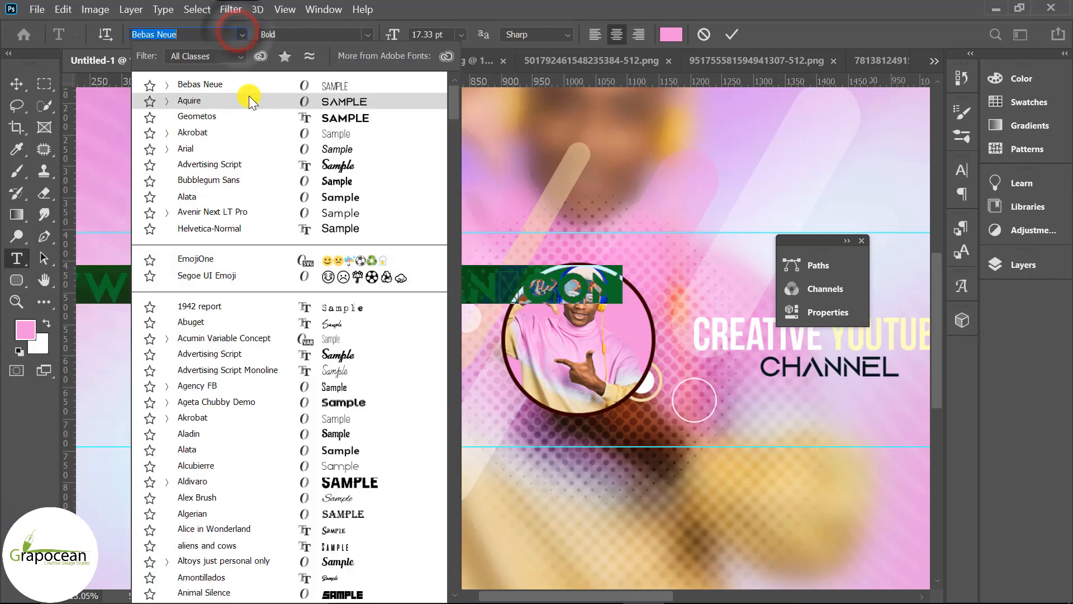
click(246, 129)
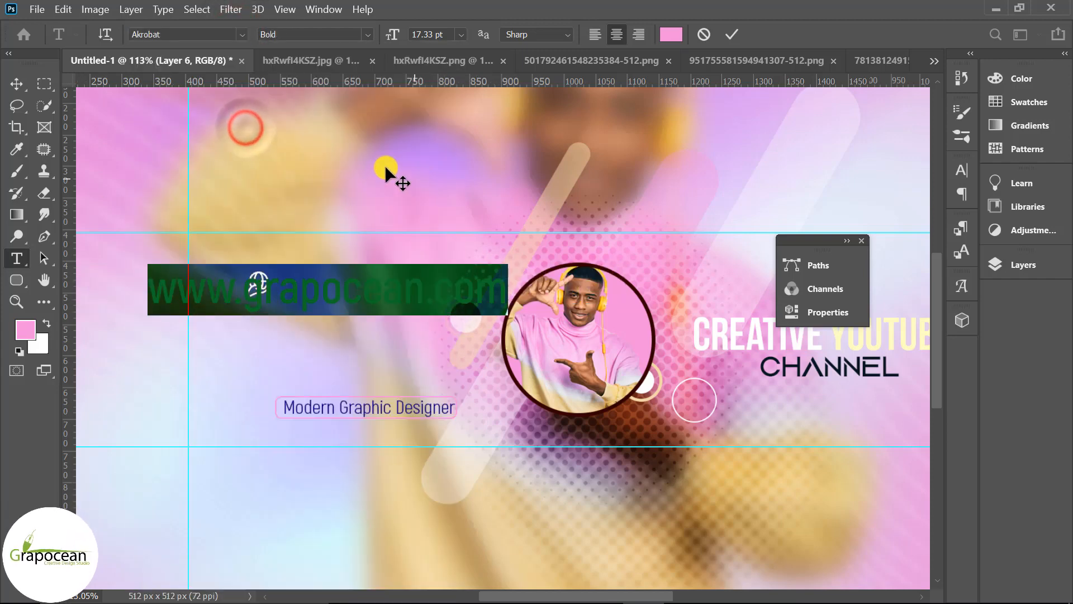
click(368, 34)
click(310, 90)
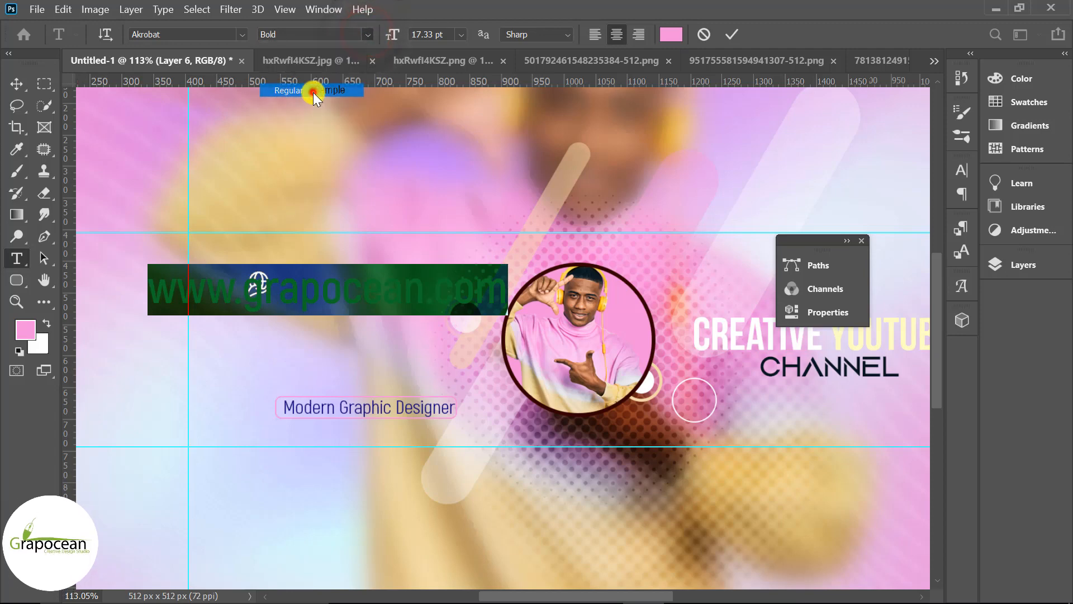
mouse_move(395, 34)
mouse_down()
mouse_move(287, 83)
mouse_move(400, 40)
mouse_up()
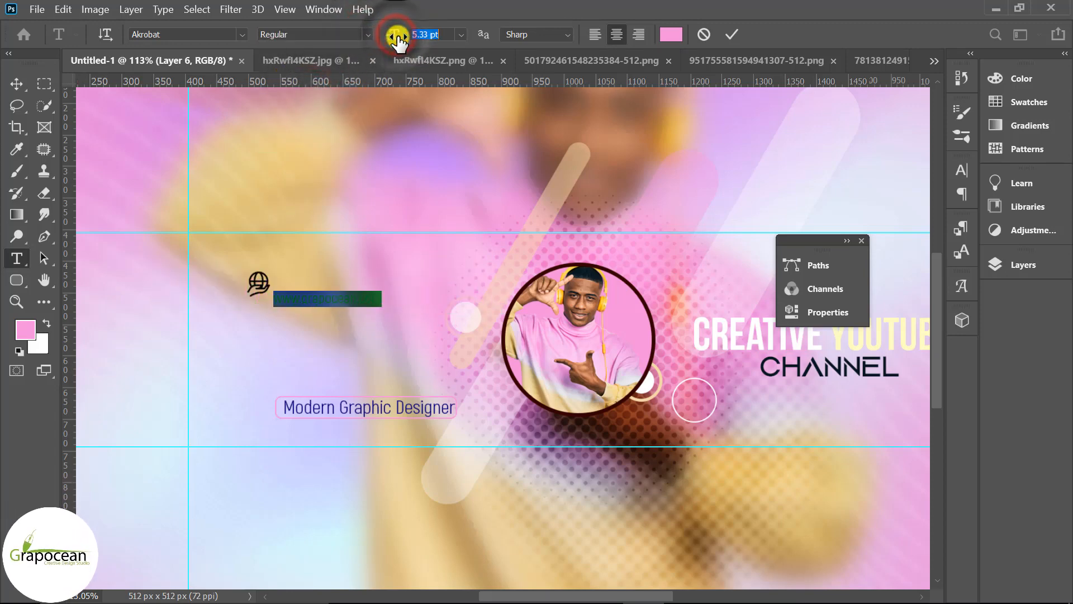
click(17, 84)
drag(351, 300, 355, 285)
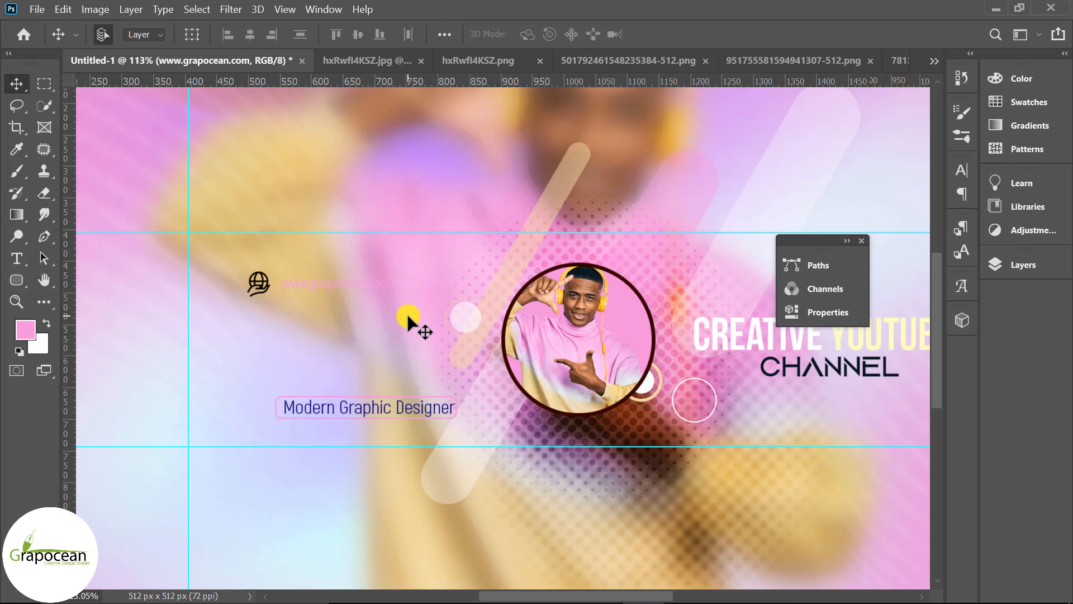
Colour the website text black, #000000
click(16, 258)
click(281, 287)
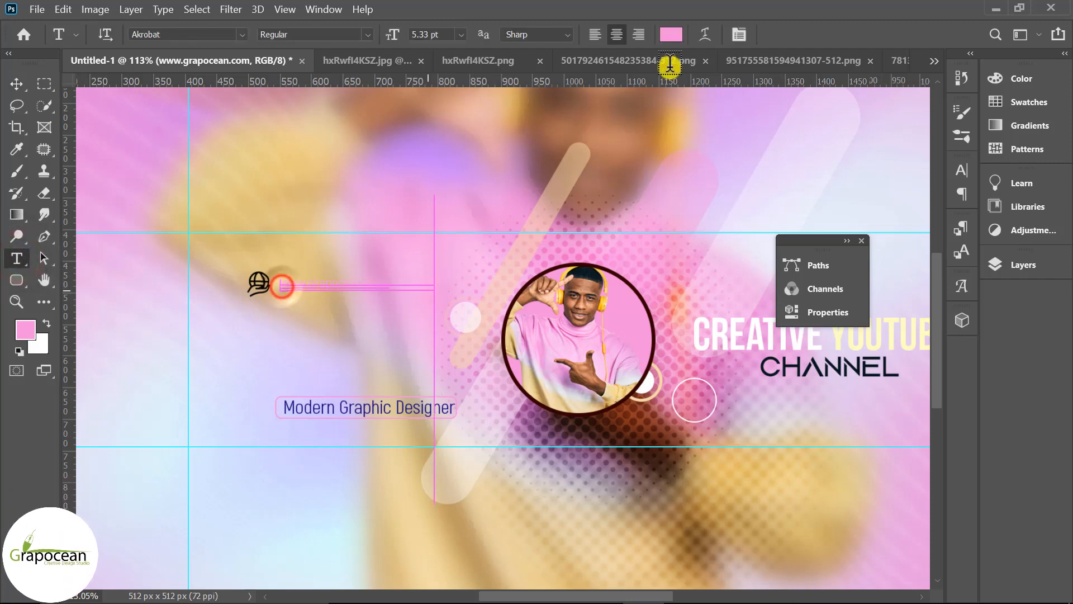
key(ctrl+a)
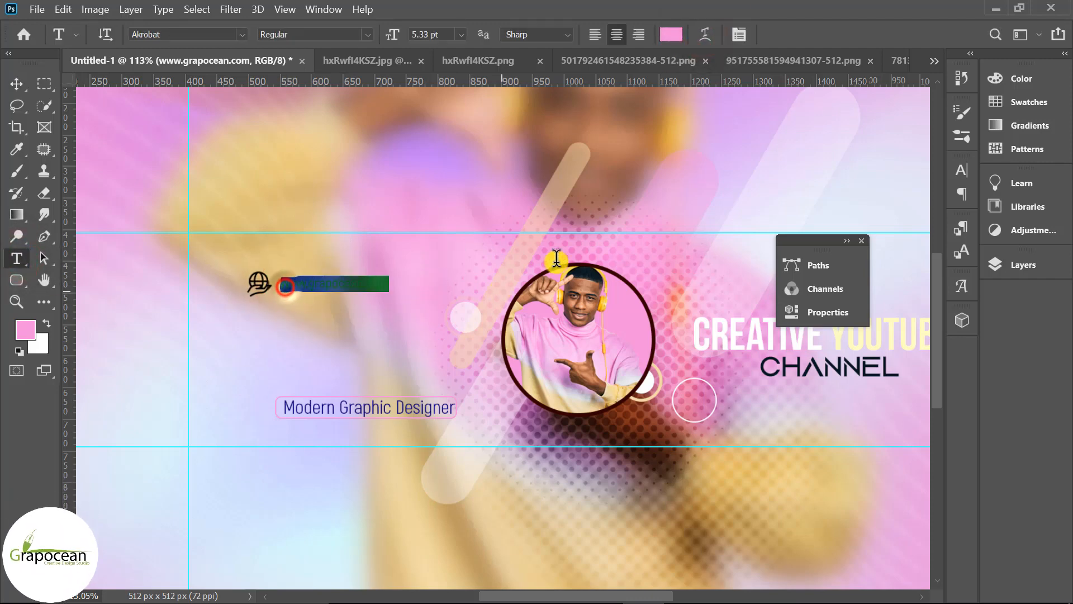
click(671, 34)
click(791, 160)
drag(553, 371, 416, 189)
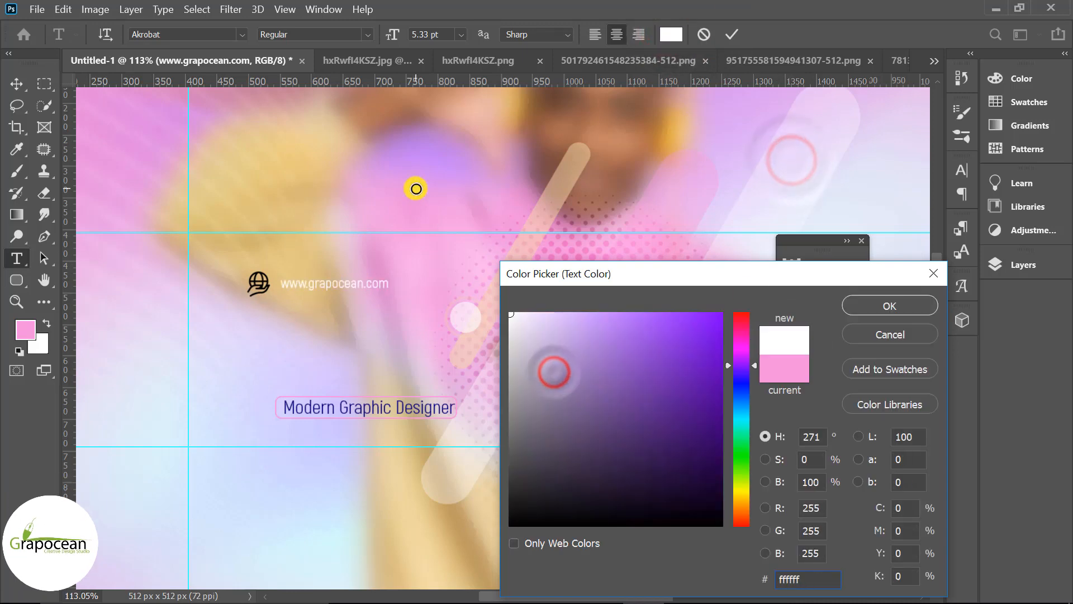
drag(615, 417, 439, 558)
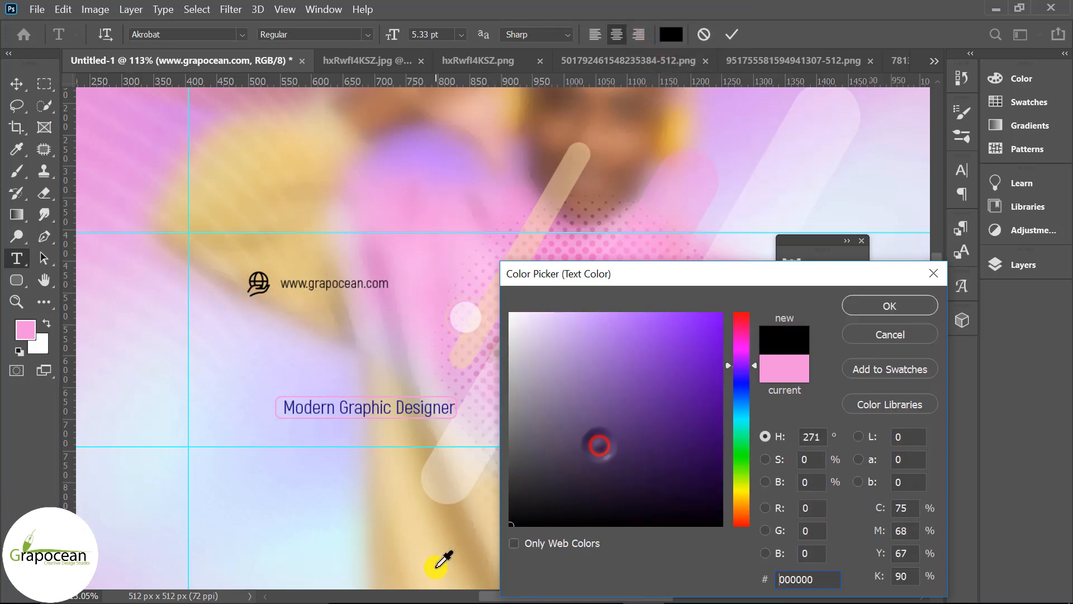
click(891, 305)
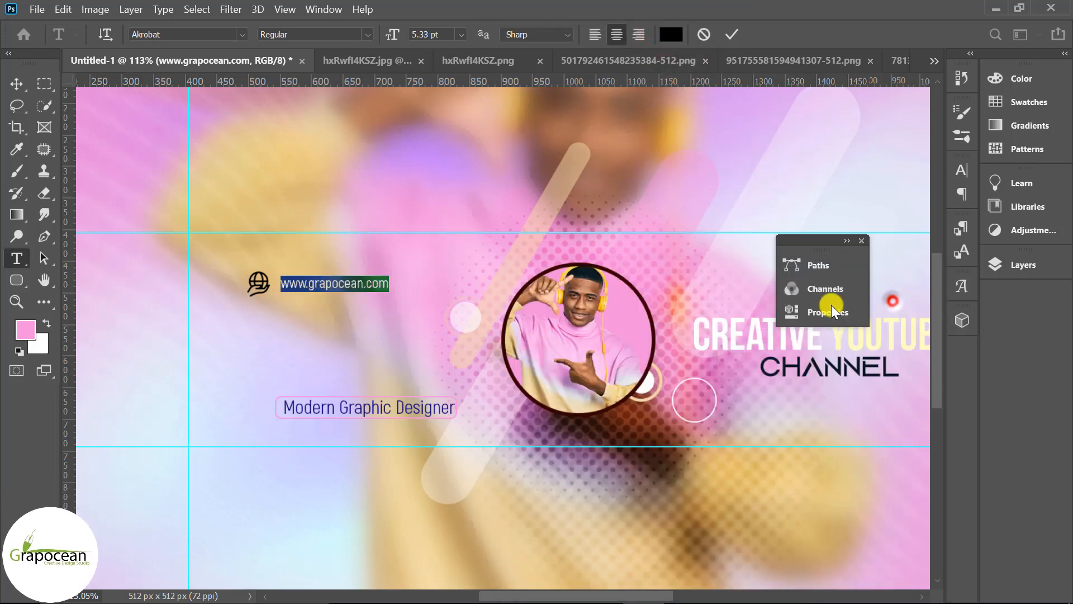
click(24, 83)
Bring the paper-plane icon into the banner and scale it down beneath the globe icon
scroll(421, 392, down, 7)
scroll(355, 372, up, 8)
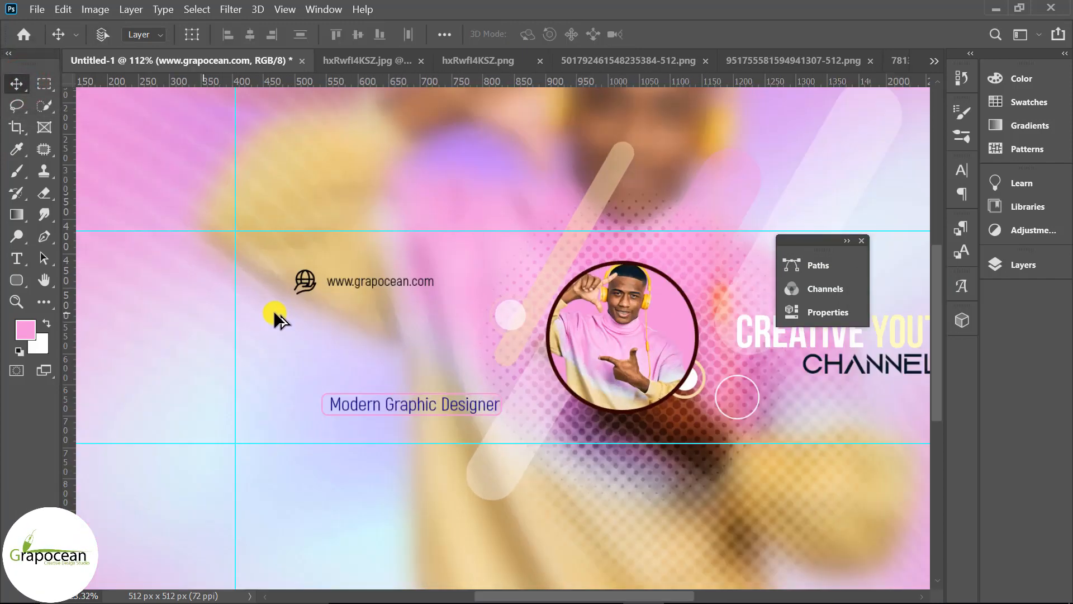
scroll(275, 316, up, 2)
click(932, 59)
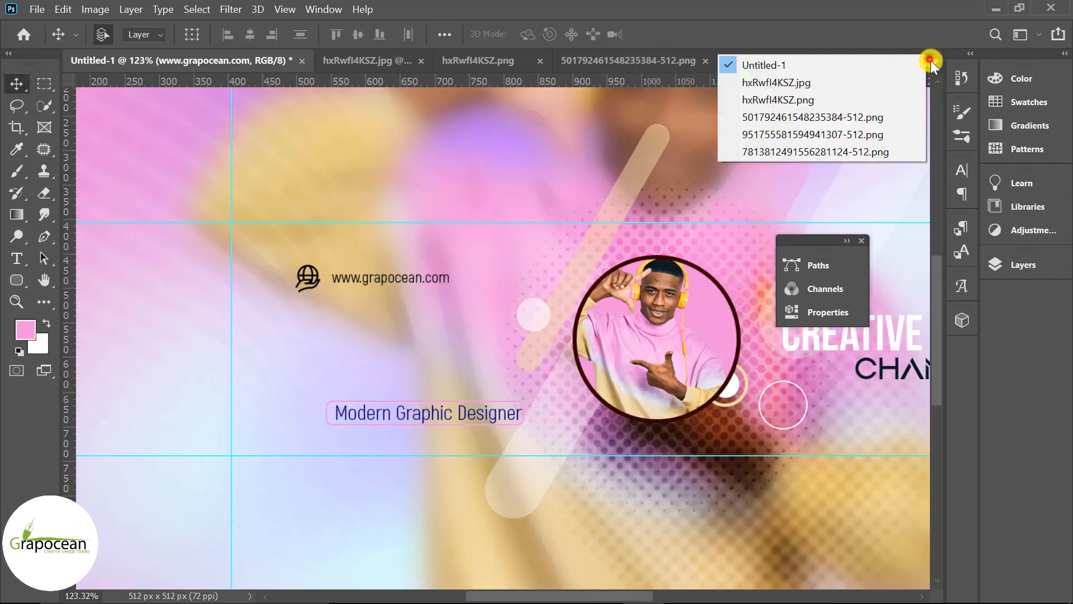
click(802, 152)
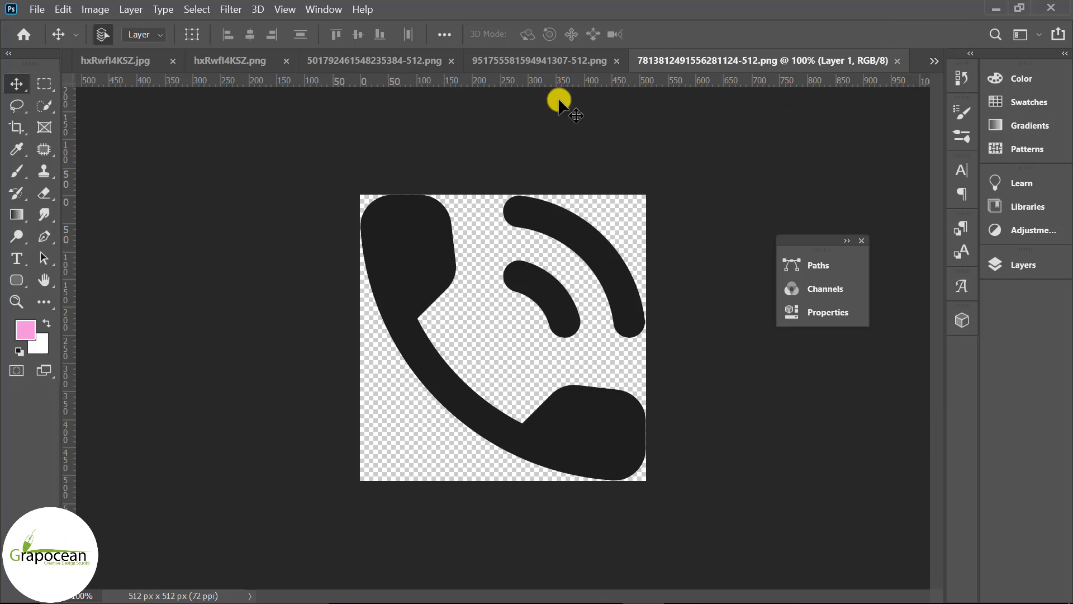
click(563, 61)
click(357, 61)
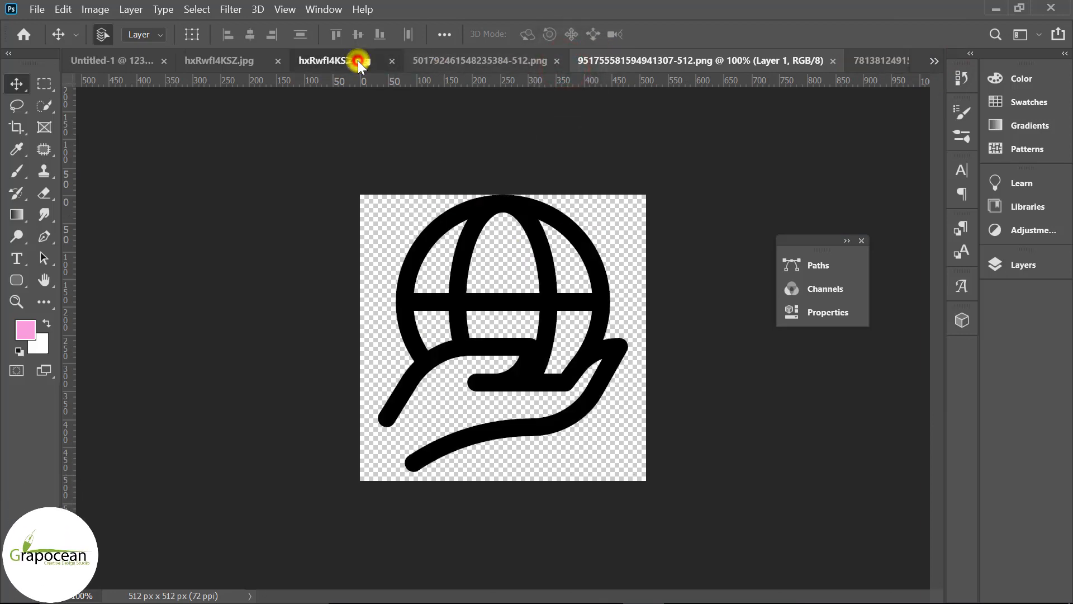
click(595, 60)
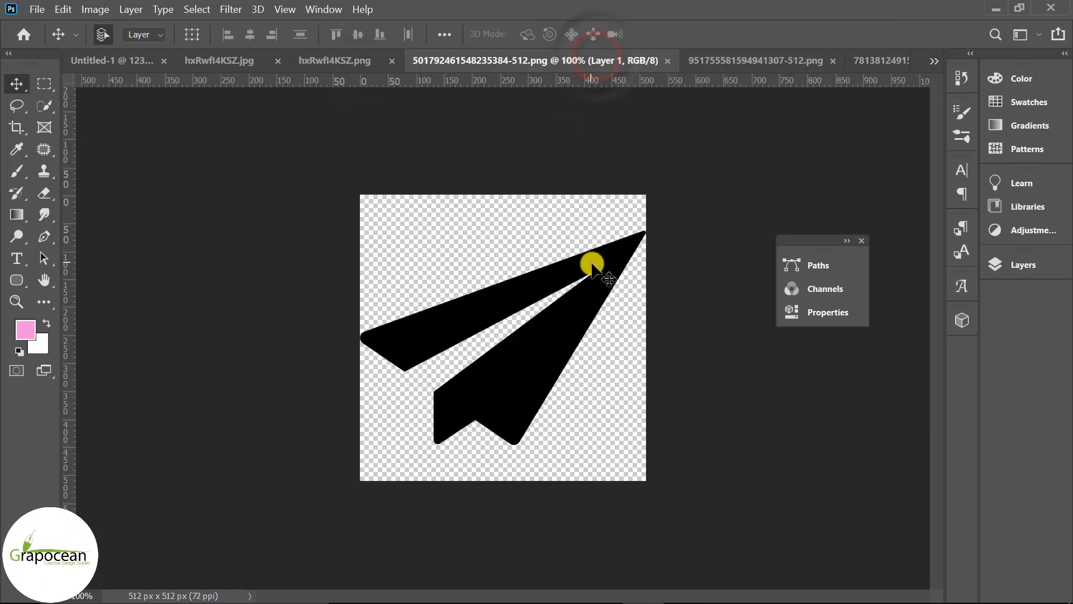
drag(599, 263, 396, 338)
key(ctrl+t)
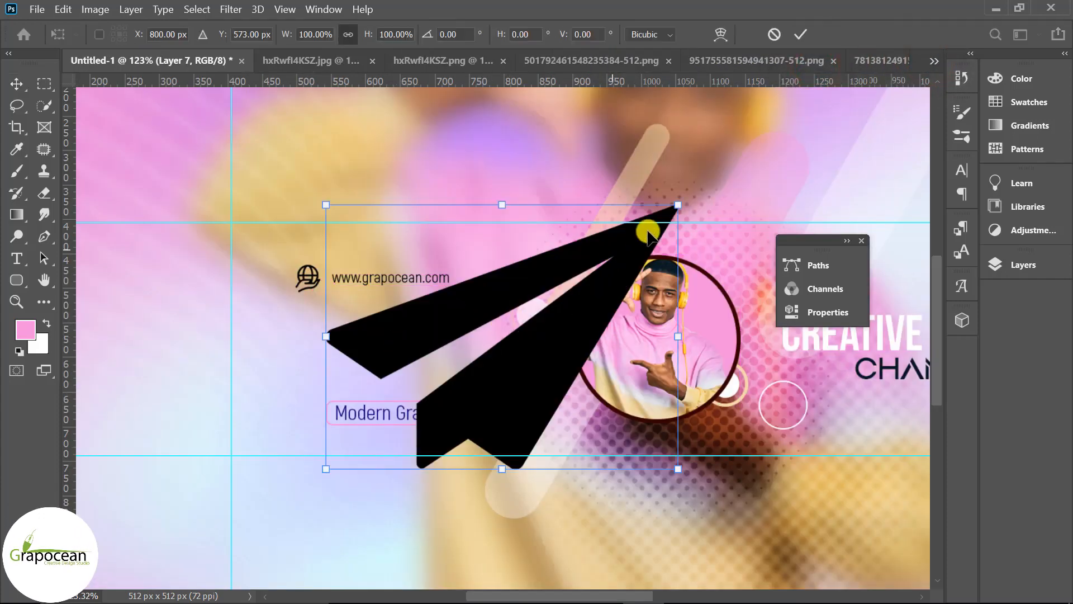
drag(678, 206, 551, 311)
drag(514, 342, 324, 324)
Resize the paper-plane icon to about 7% width and 9% height, skew it slightly, and apply the transform
scroll(327, 336, up, 4)
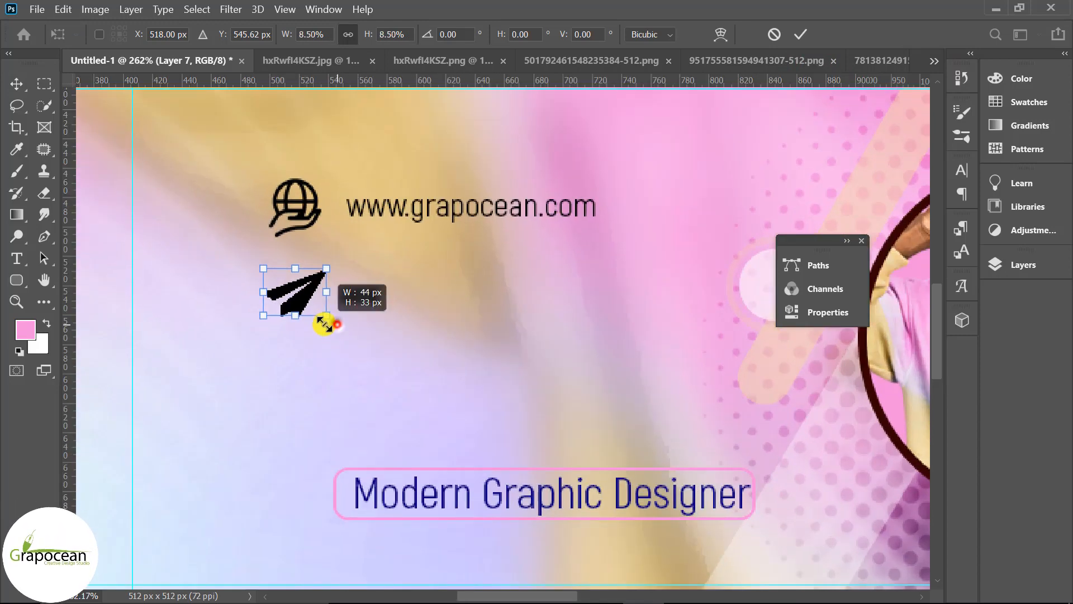
drag(329, 270, 323, 302)
scroll(284, 309, up, 4)
drag(335, 227, 334, 237)
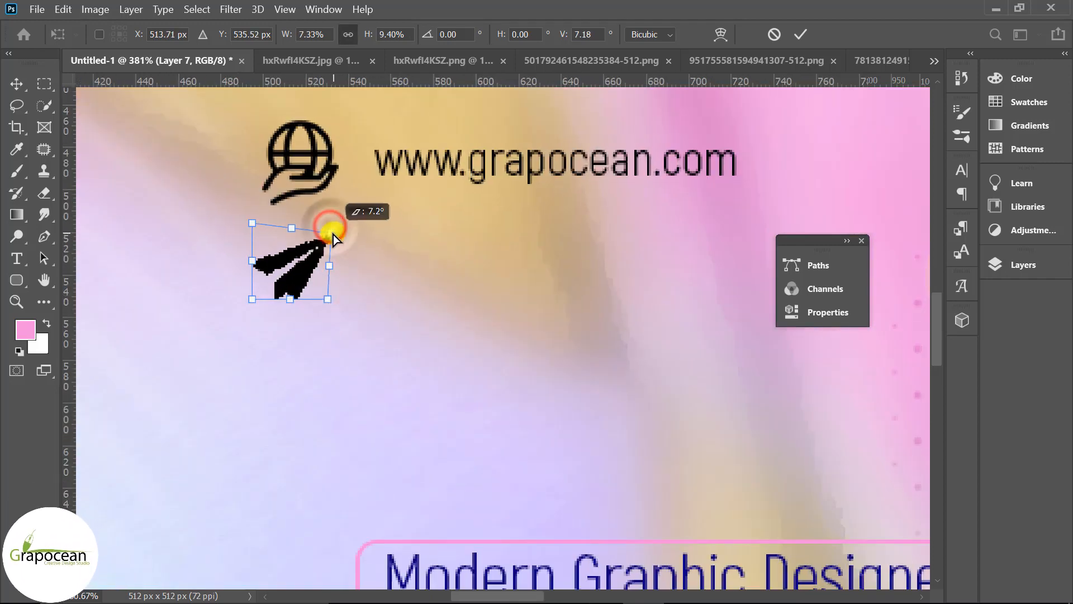
drag(296, 279, 290, 279)
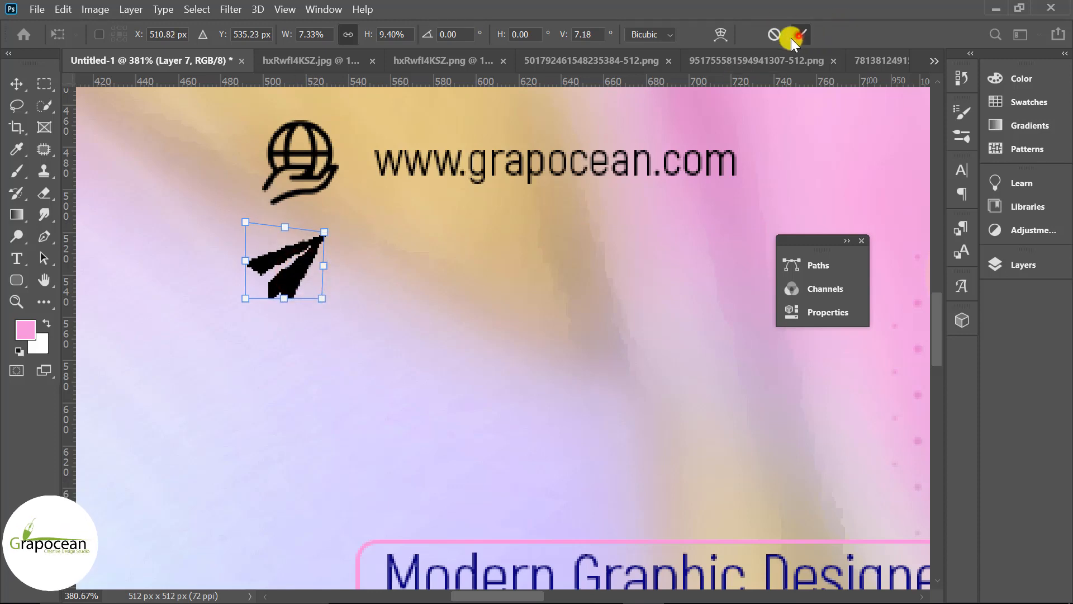
click(792, 37)
Reposition the paper-plane icon directly beneath the globe icon
scroll(537, 330, down, 4)
scroll(474, 328, up, 2)
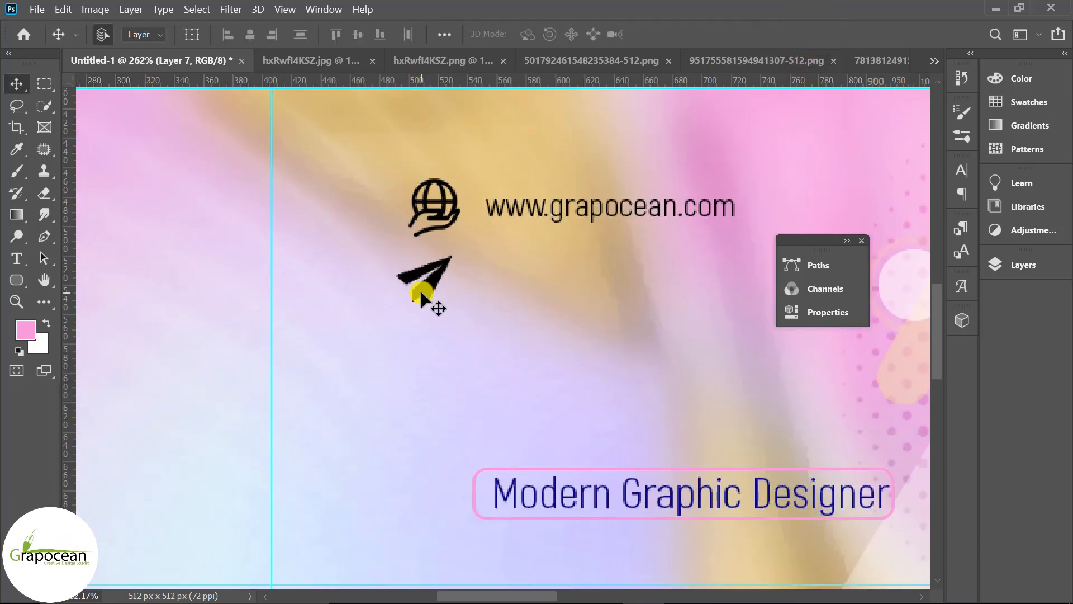
drag(423, 296, 431, 295)
key(ctrl+t)
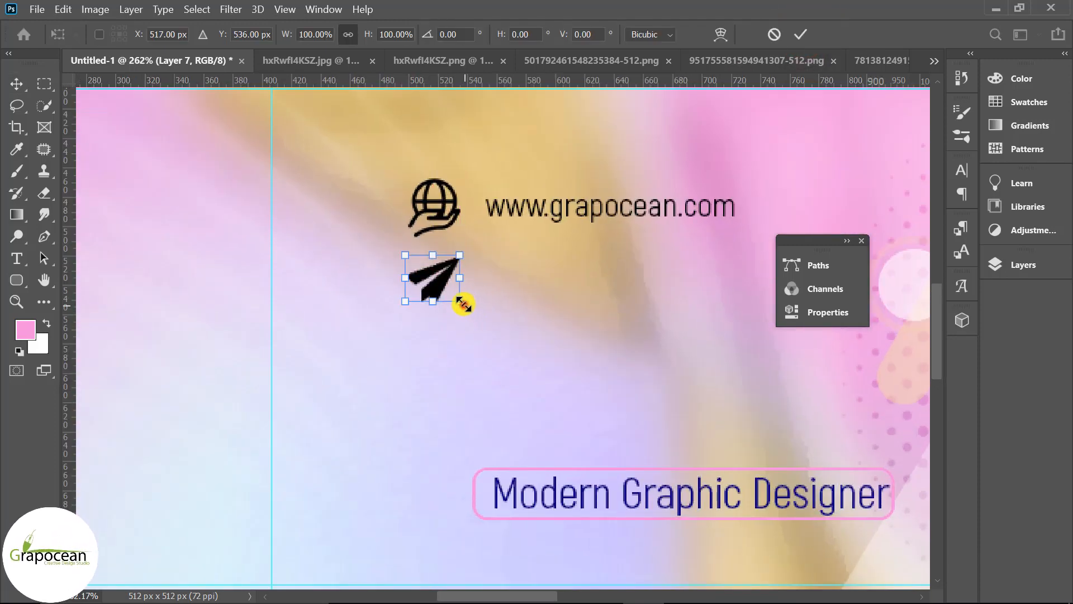
click(799, 35)
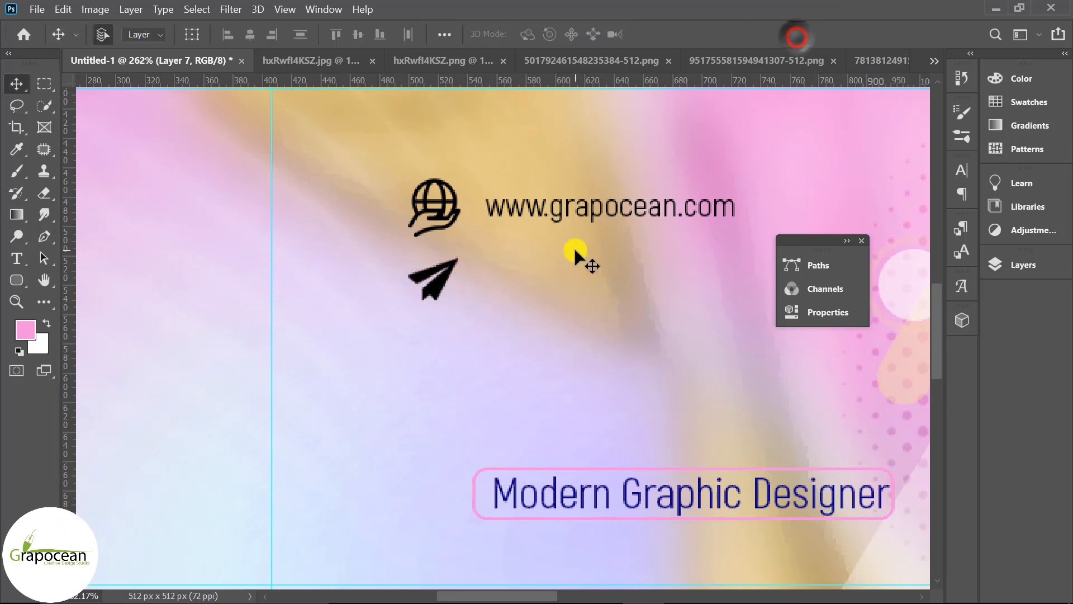
Duplicate the website text down beside the paper-plane icon and replace its content with the contact e-mail address
drag(595, 237, 589, 279)
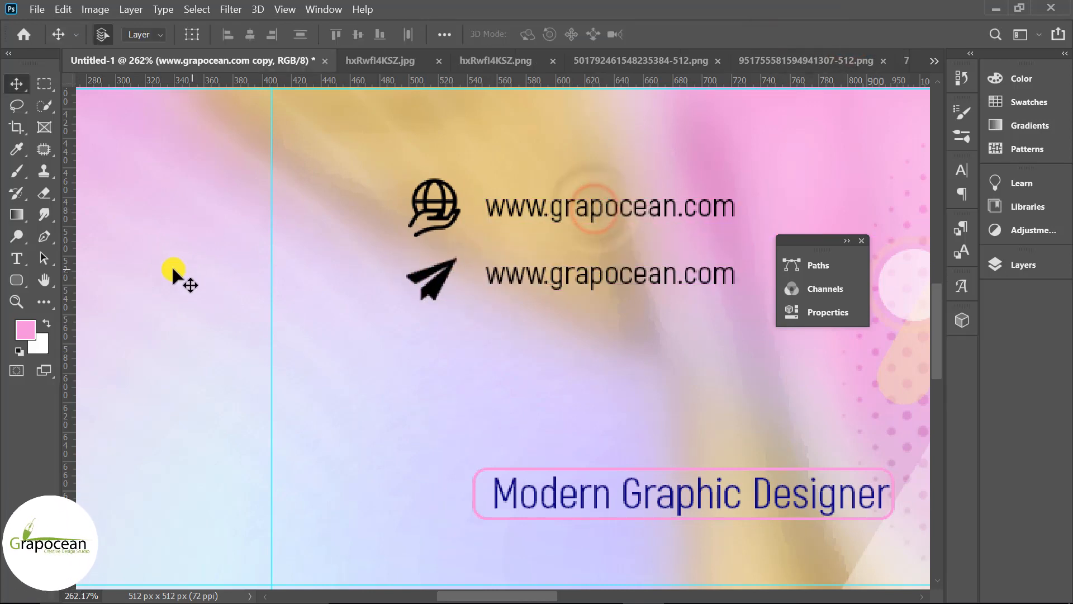
click(17, 258)
double_click(490, 275)
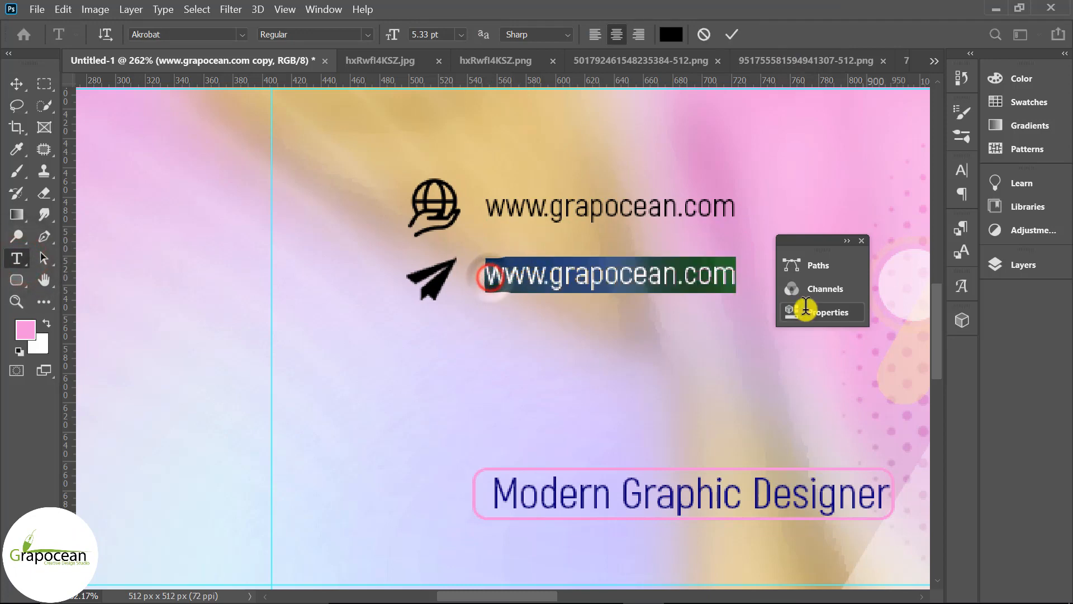
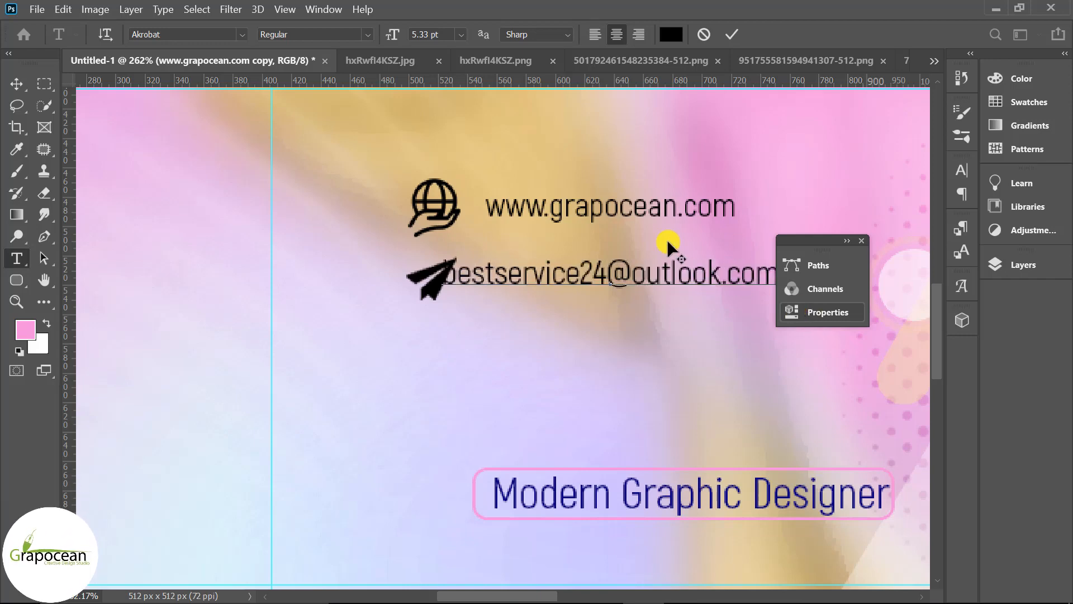
Commit the e-mail text and shift it to sit just right of the paper-plane icon
scroll(398, 233, down, 8)
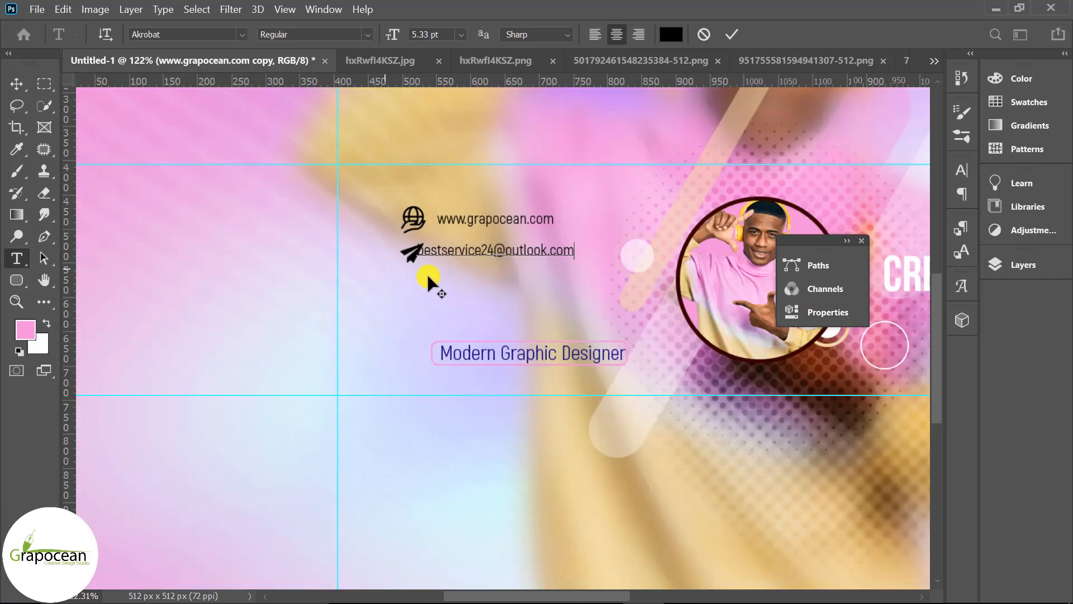
click(15, 83)
drag(544, 251, 565, 250)
scroll(589, 352, down, 4)
scroll(632, 416, down, 1)
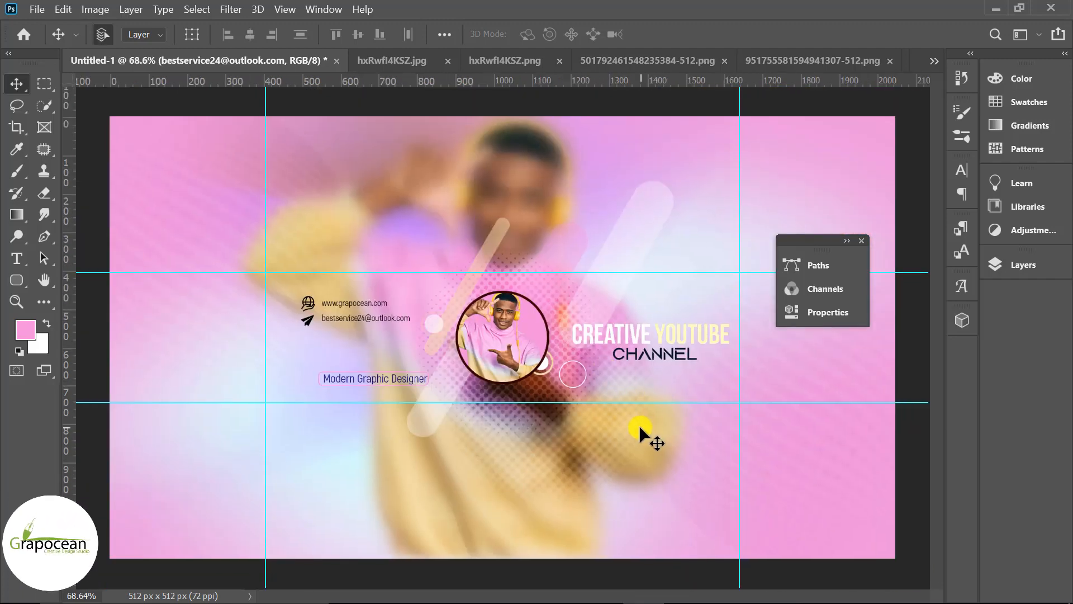
scroll(637, 429, down, 3)
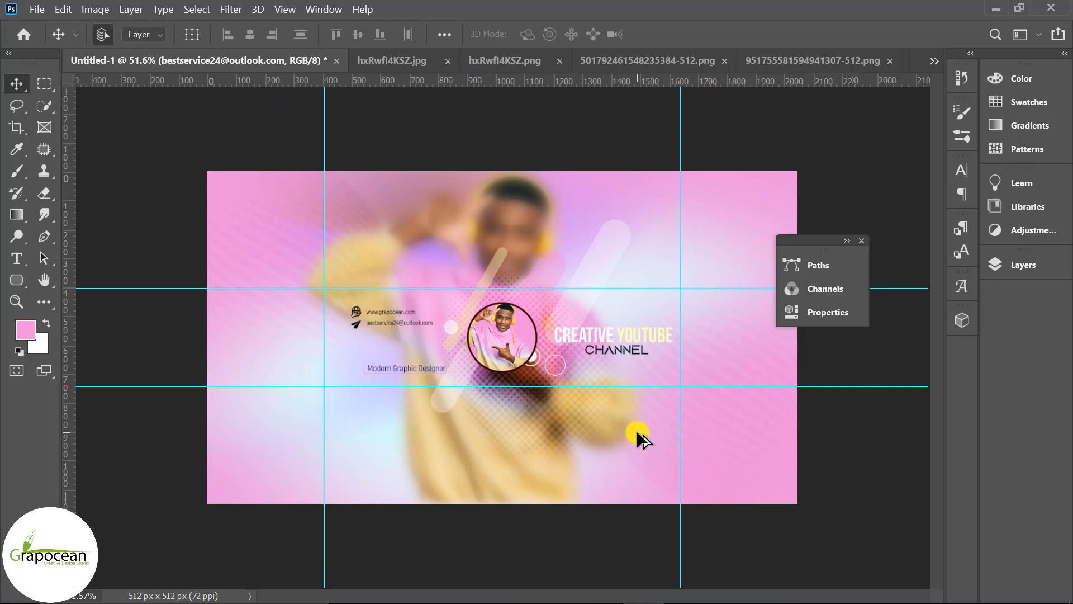